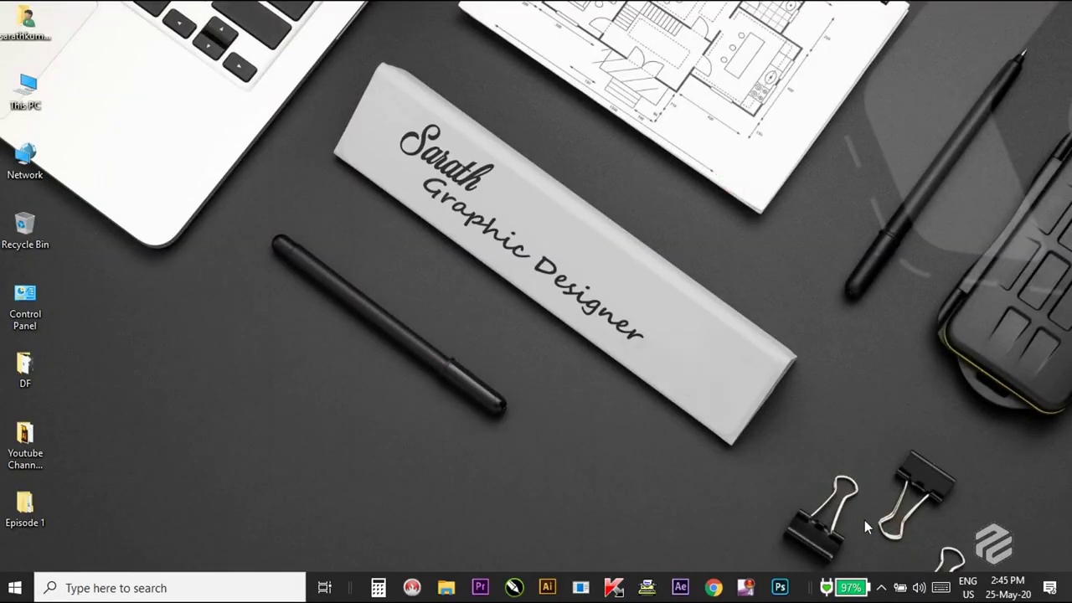
Switch to Photoshop and start a new document named Example.
left_click(854, 571)
left_click(741, 137)
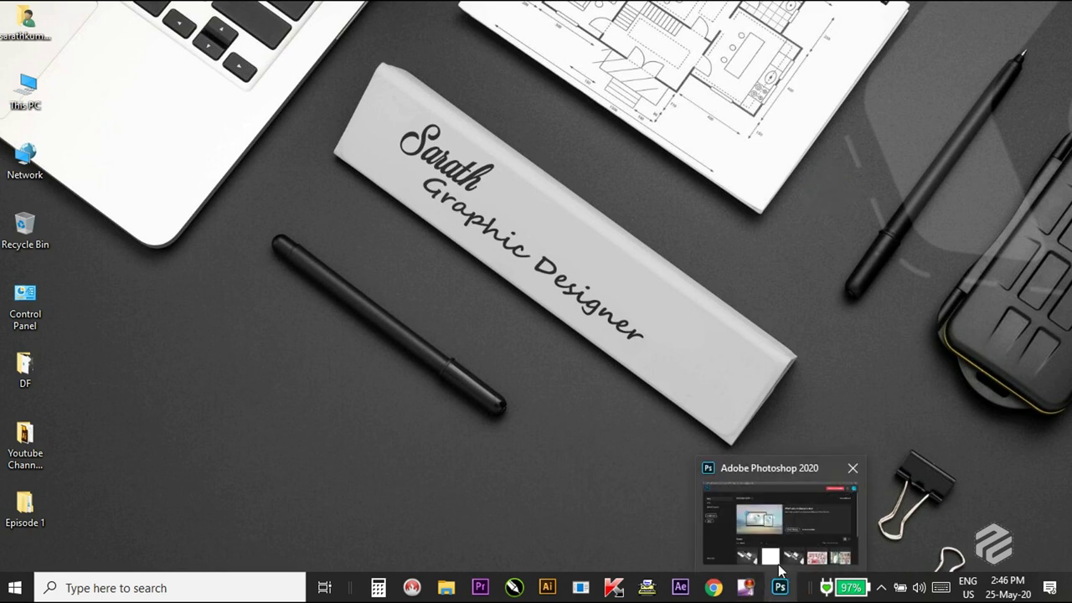
left_click(784, 592)
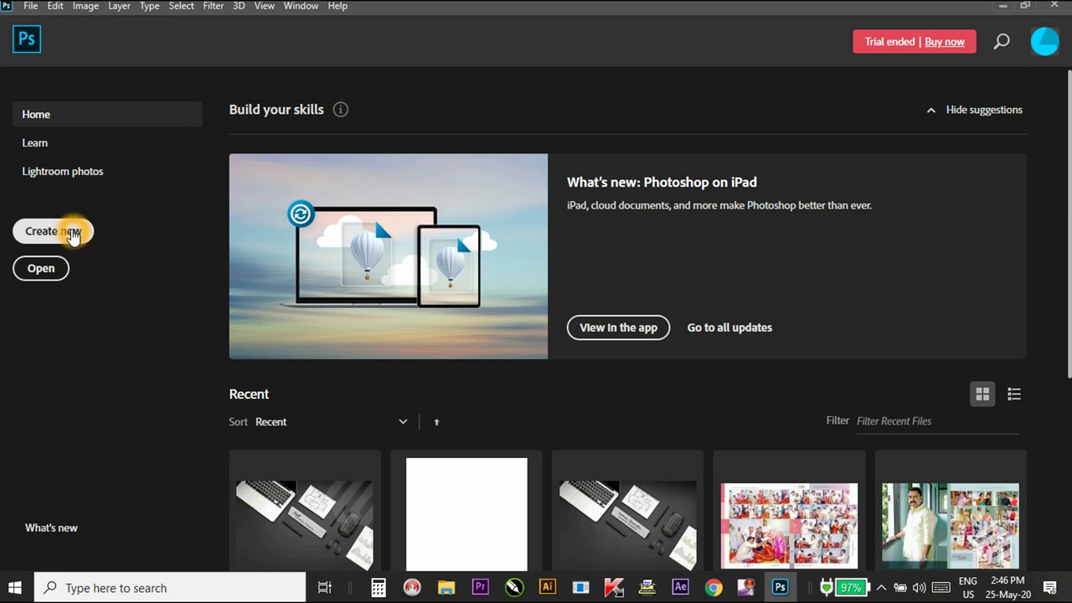
left_click(73, 235)
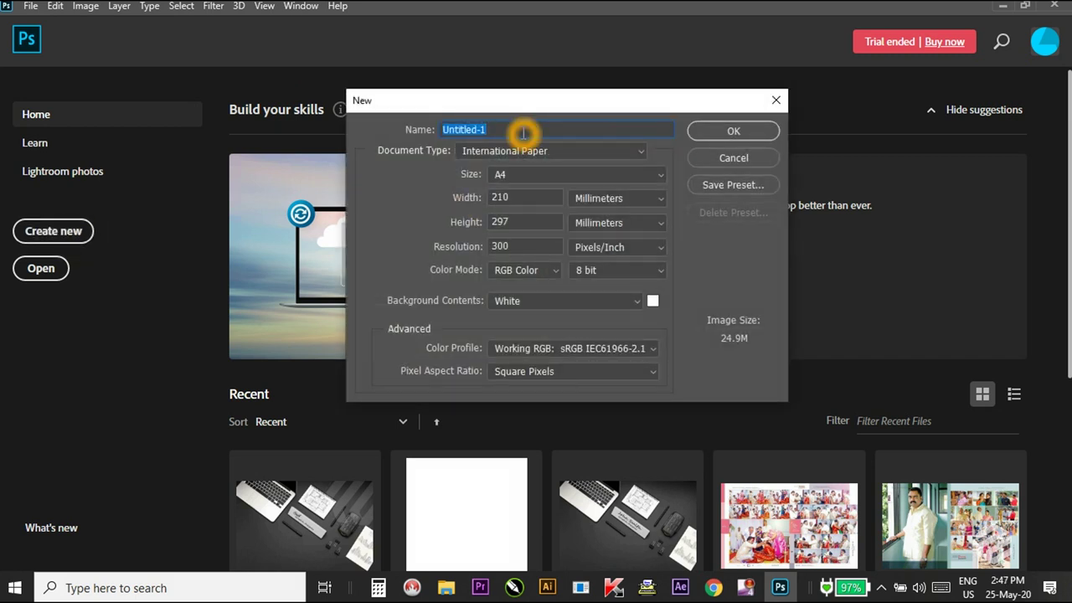
left_click_drag(526, 130, 390, 134)
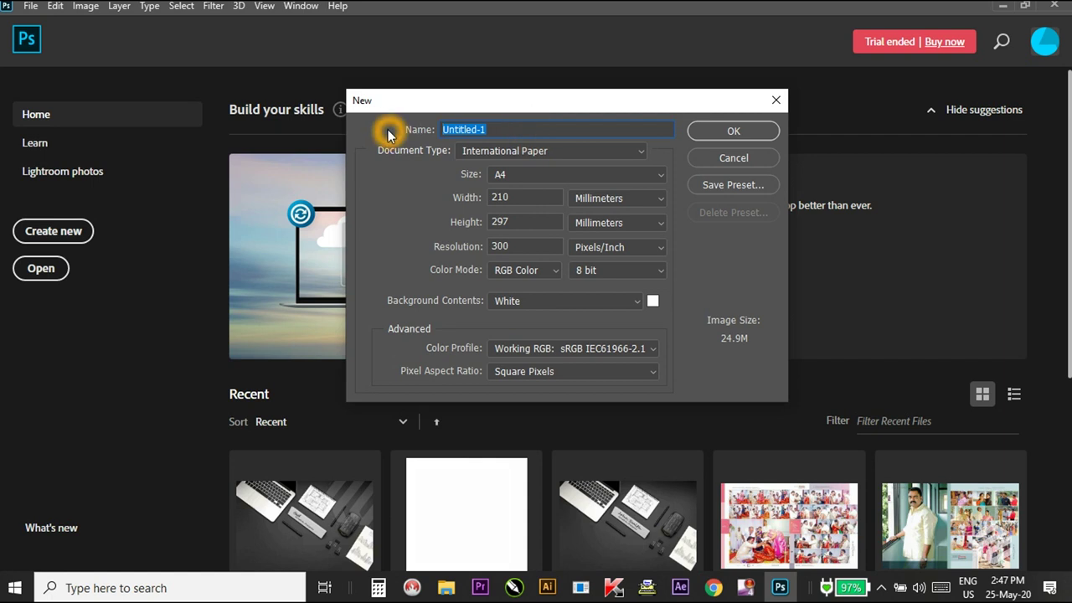
type("Example")
Keep the International Paper document type at A4 size and choose RGB Color as the color mode.
left_click(584, 158)
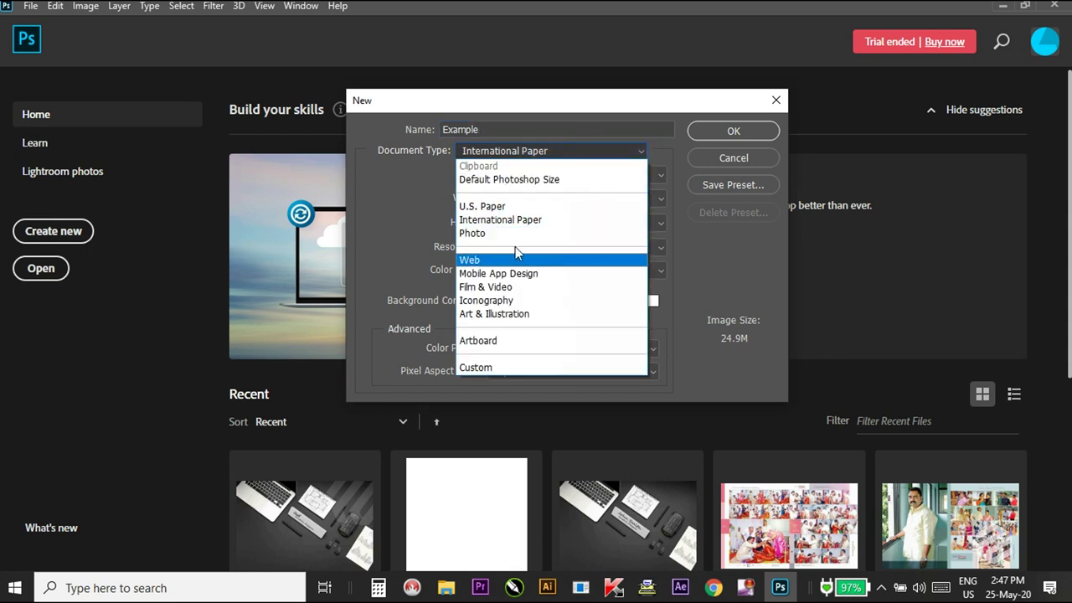
left_click(417, 182)
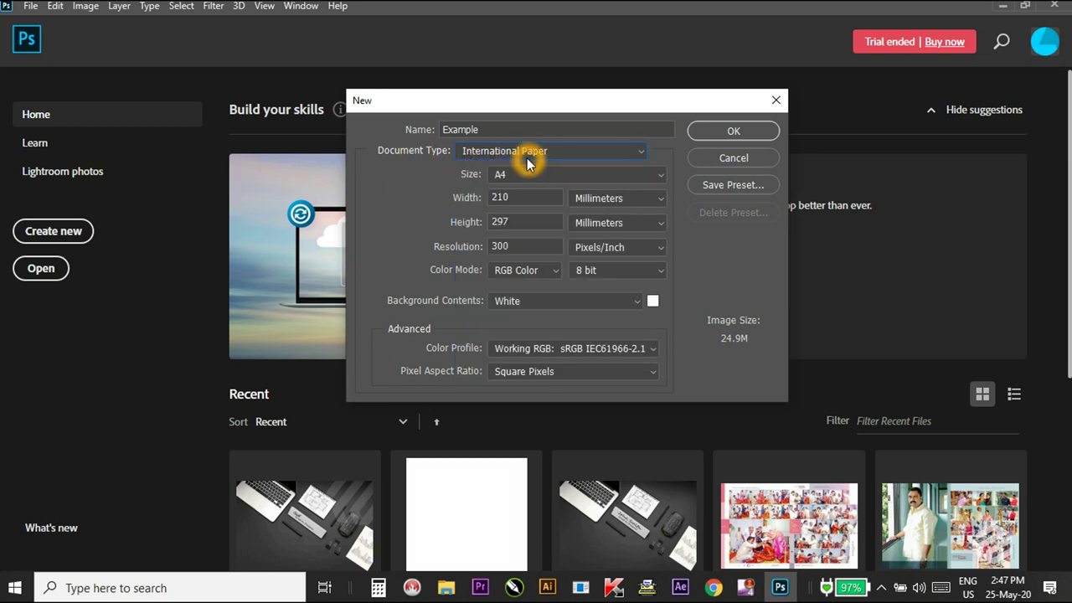
left_click(525, 177)
left_click(526, 175)
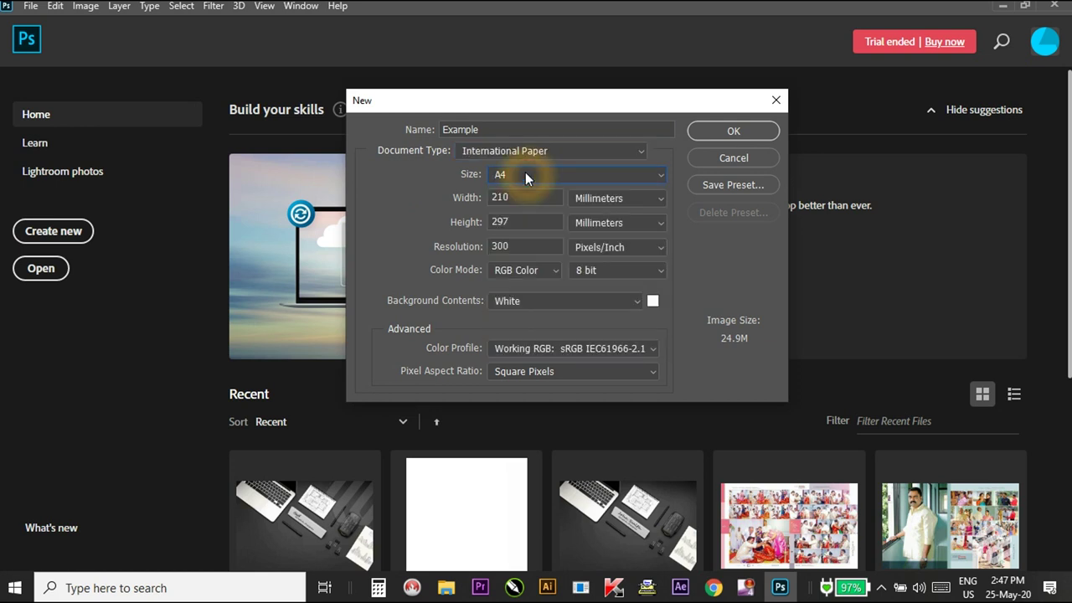
left_click(537, 269)
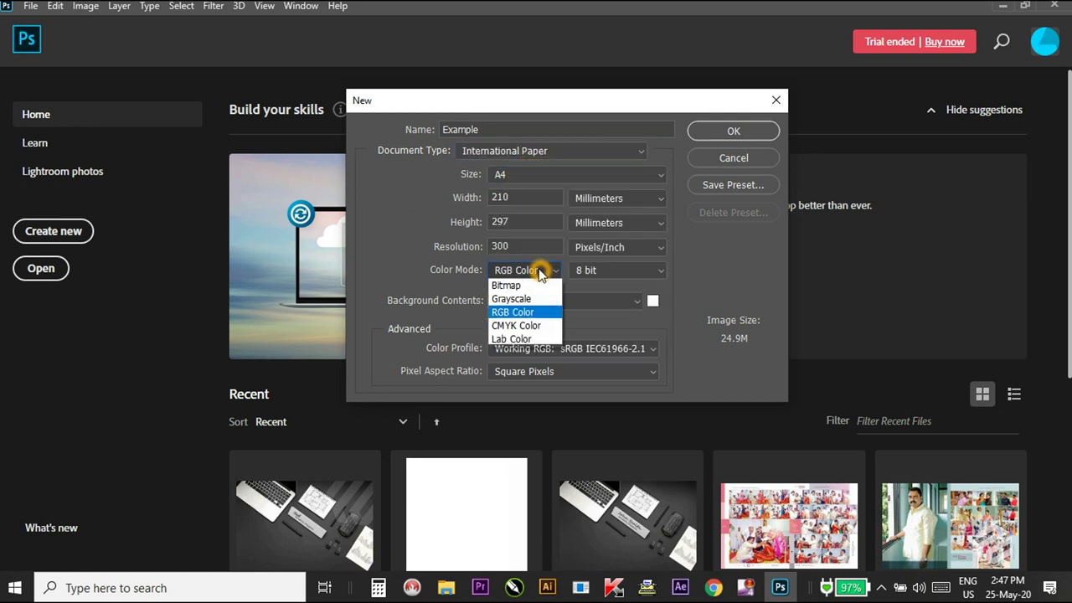
left_click(540, 327)
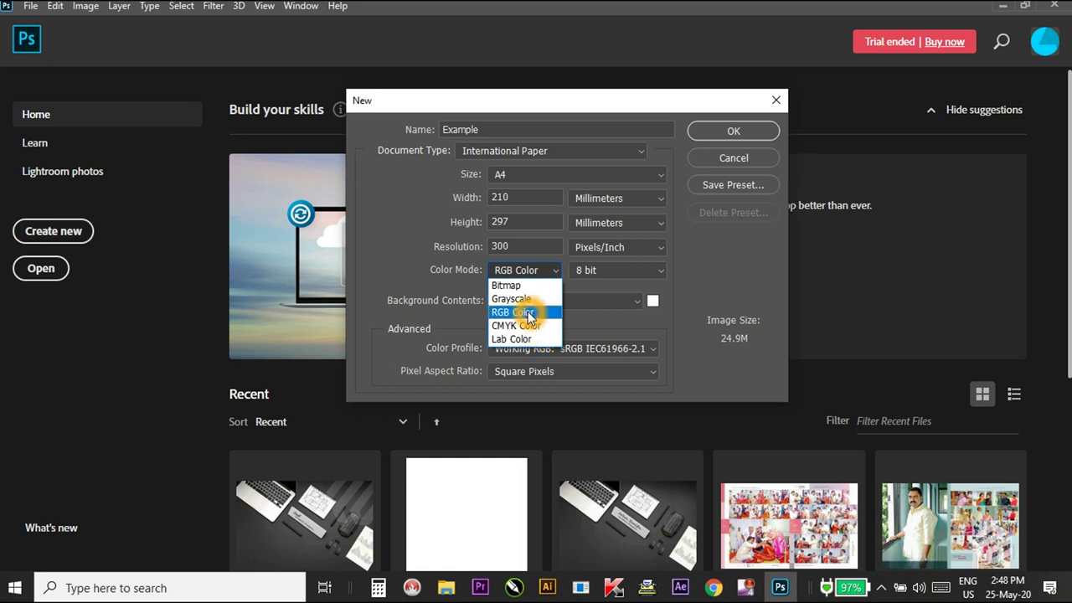
left_click(527, 310)
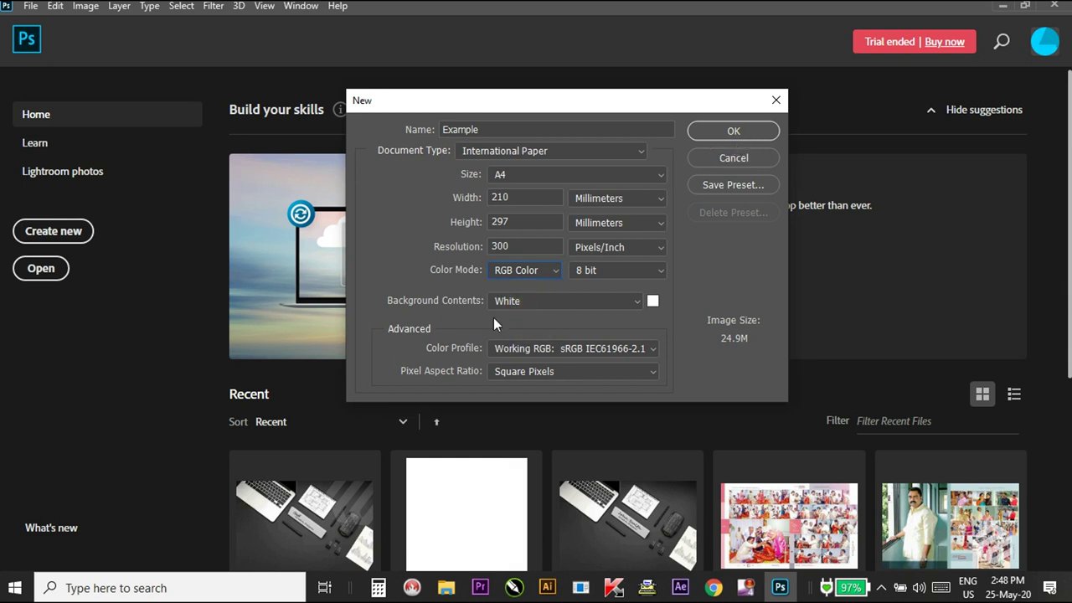
left_click(522, 250)
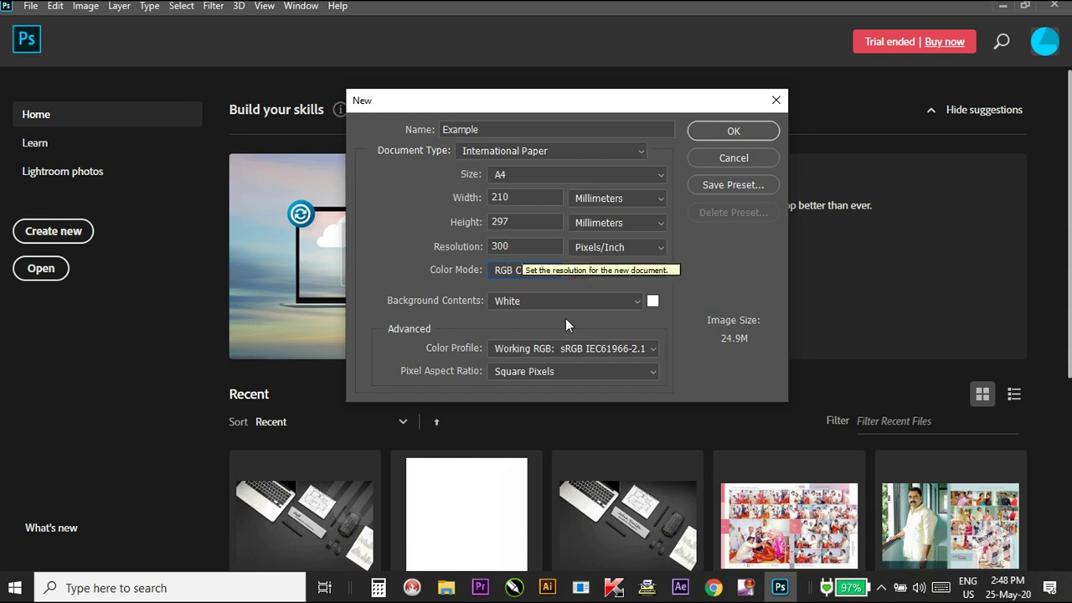
Set the color depth to 16 bit and create the document.
left_click(726, 142)
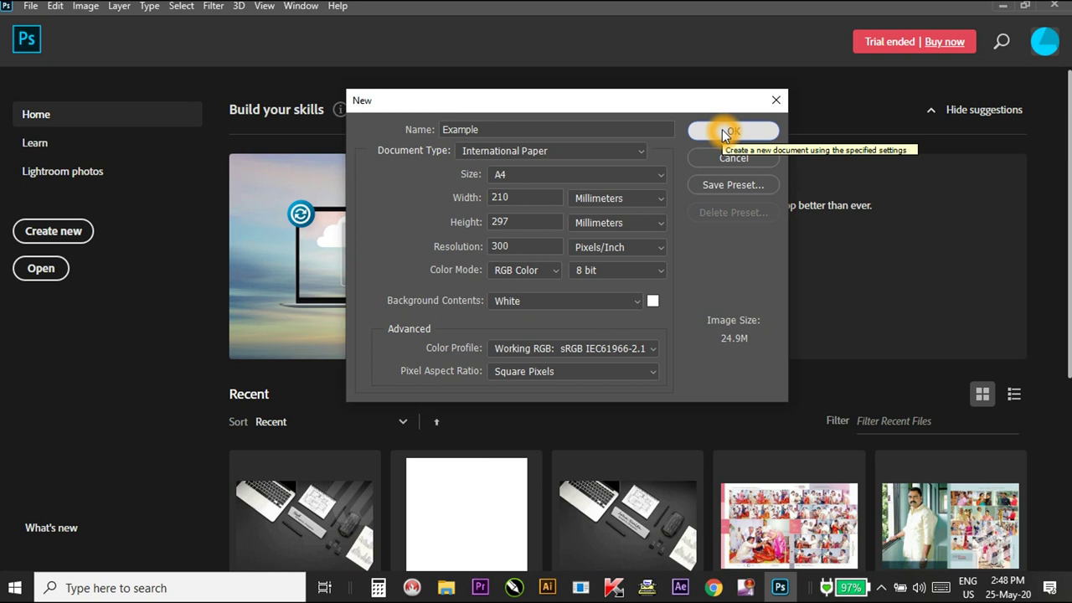
left_click(637, 271)
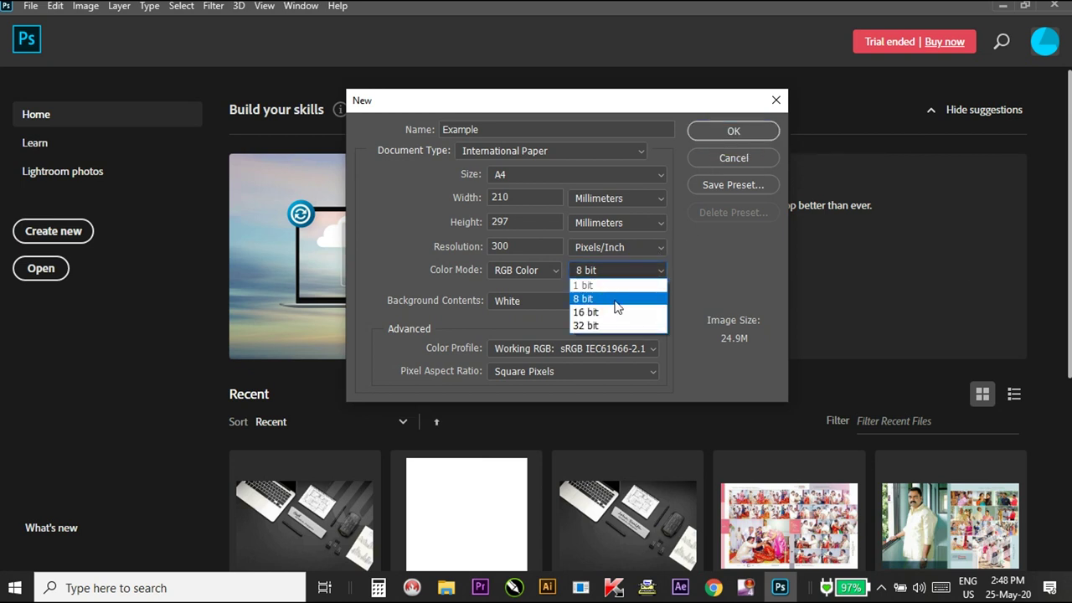
left_click(603, 311)
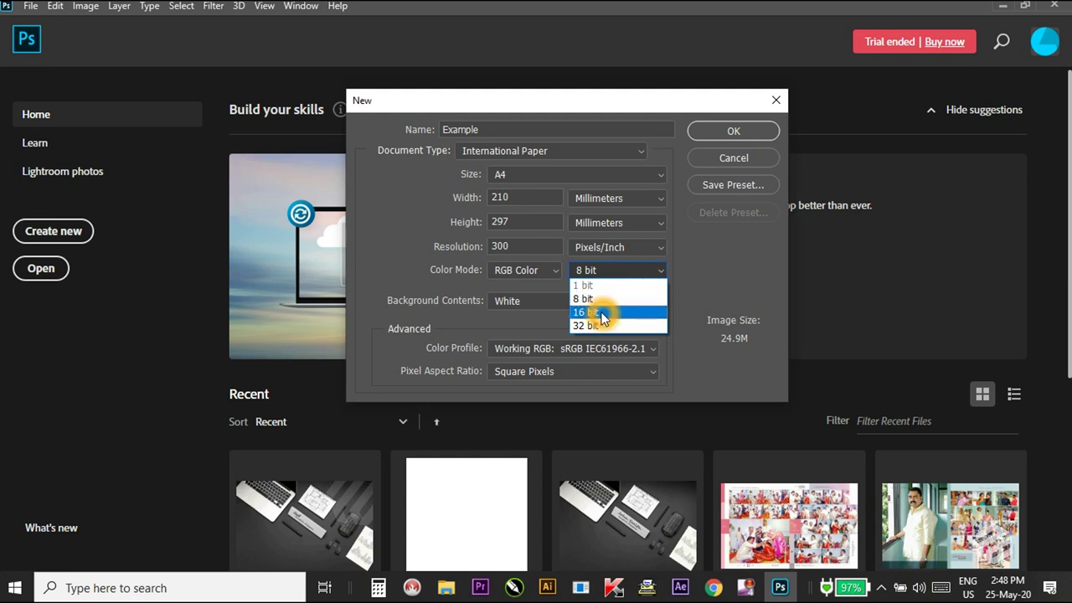
left_click(734, 130)
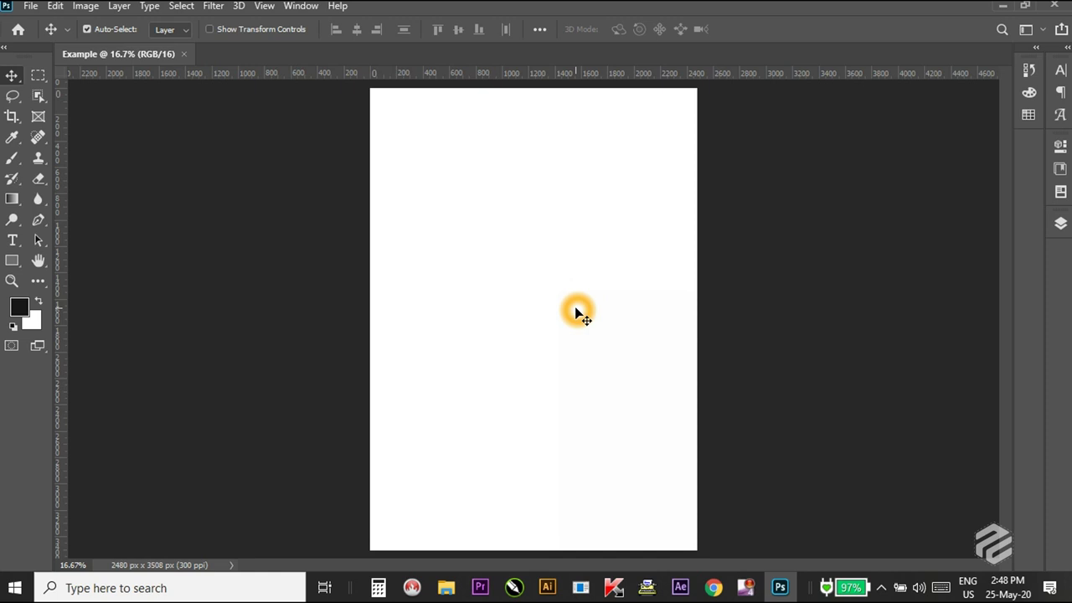
Undock the Tools panel and the collapsed panel group from the window edges and close both.
left_click(91, 54)
left_click_drag(24, 58, 50, 70)
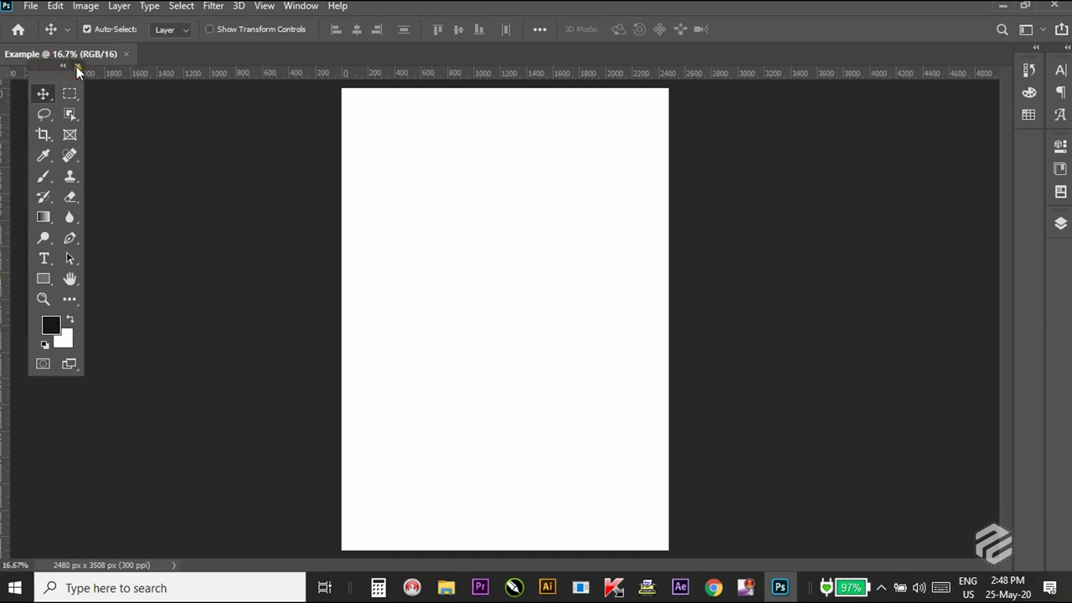
left_click(76, 68)
left_click_drag(1062, 53, 981, 84)
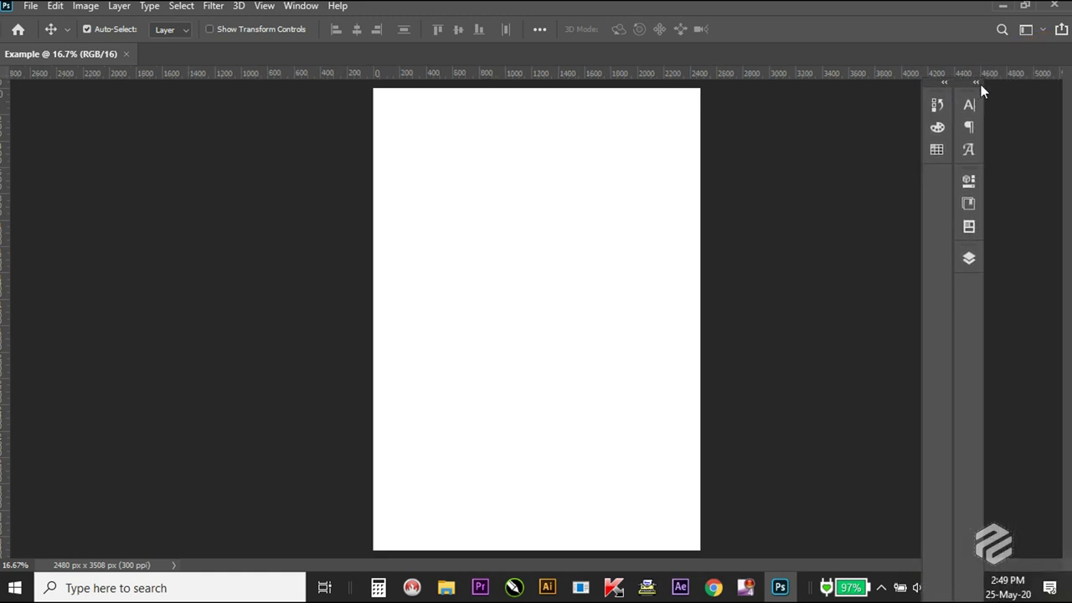
left_click(977, 81)
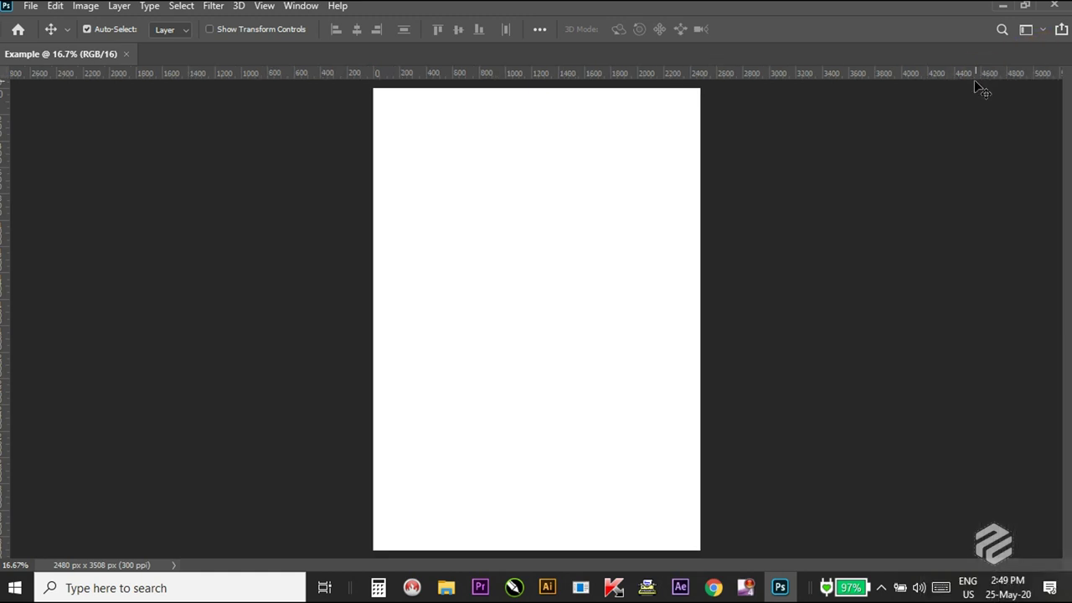
Show the Layers panel and the Tools panel again.
left_click(290, 7)
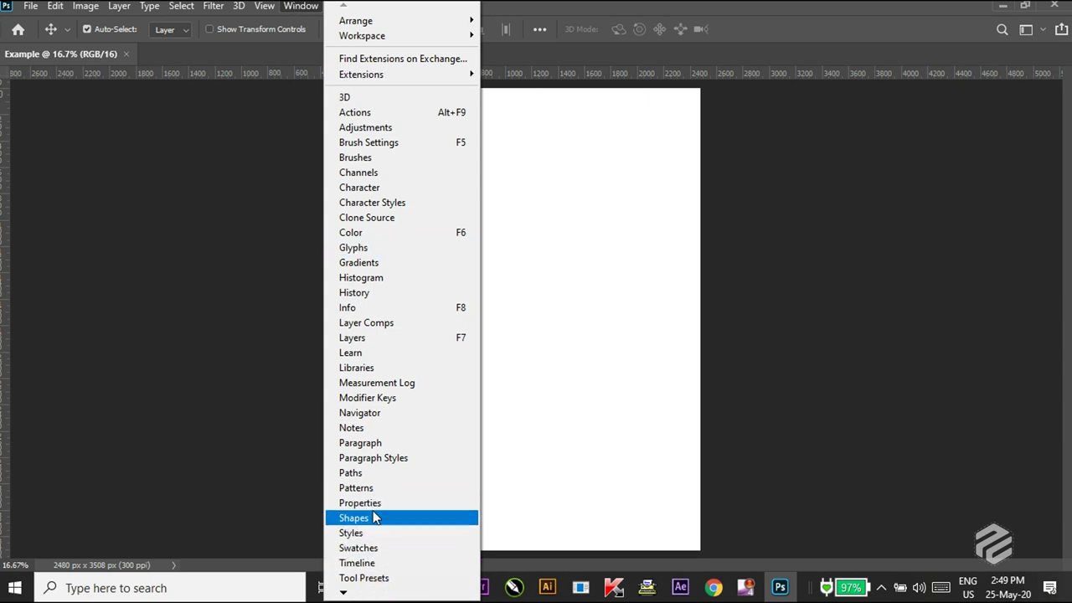
left_click(377, 338)
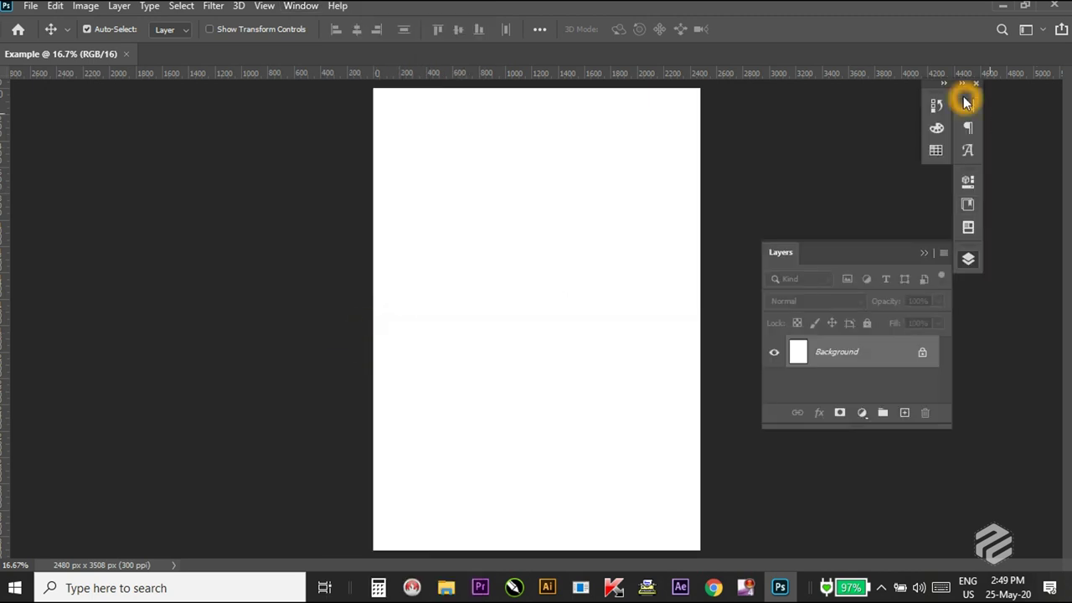
left_click(307, 8)
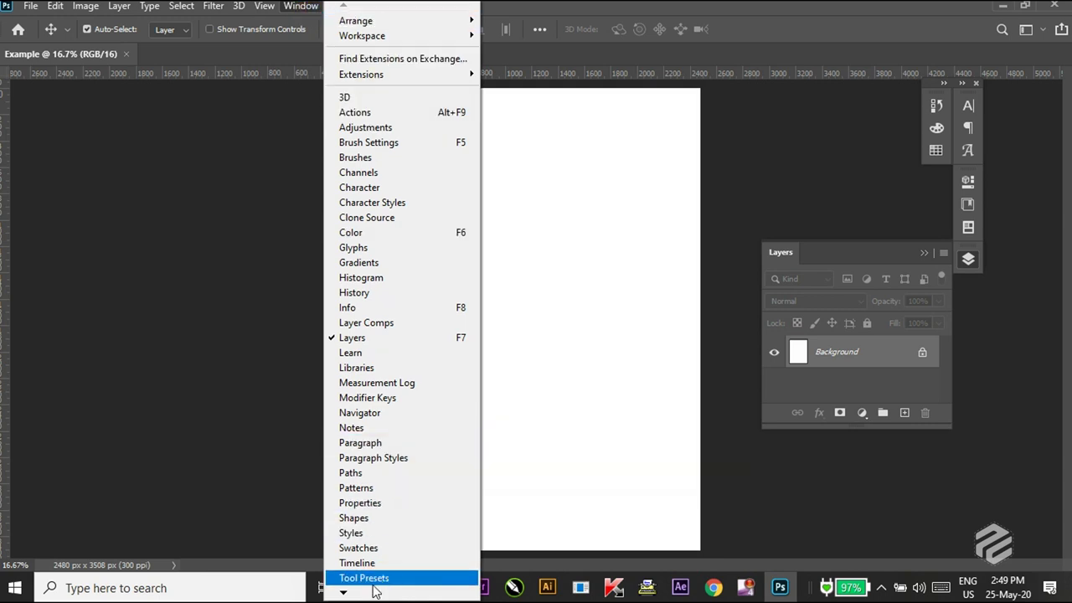
mouse_move(352, 591)
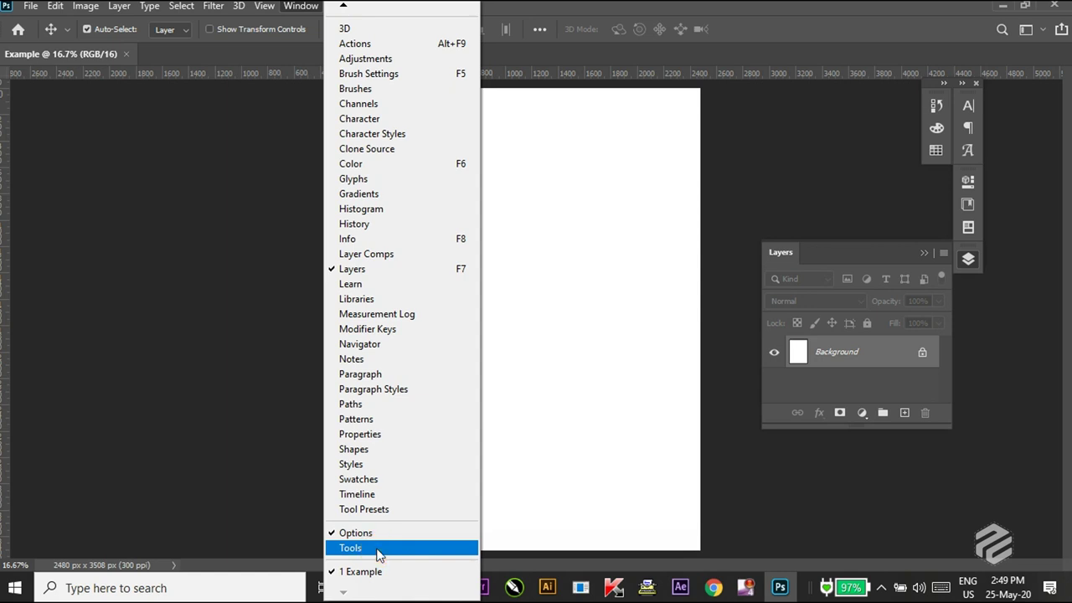
left_click(378, 554)
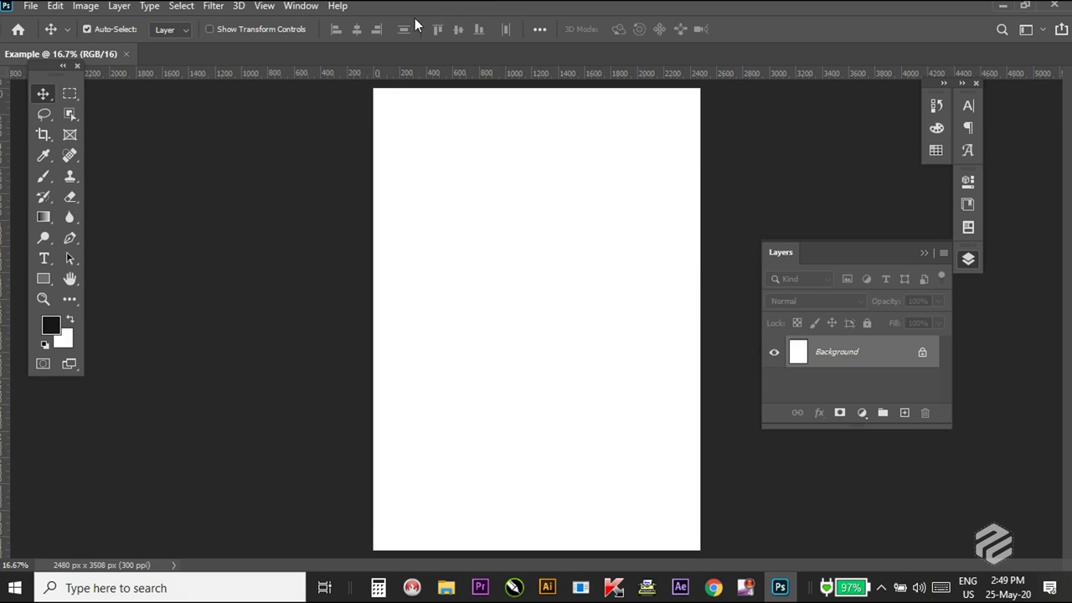
Switch the workspace to Essentials (Default).
left_click(296, 7)
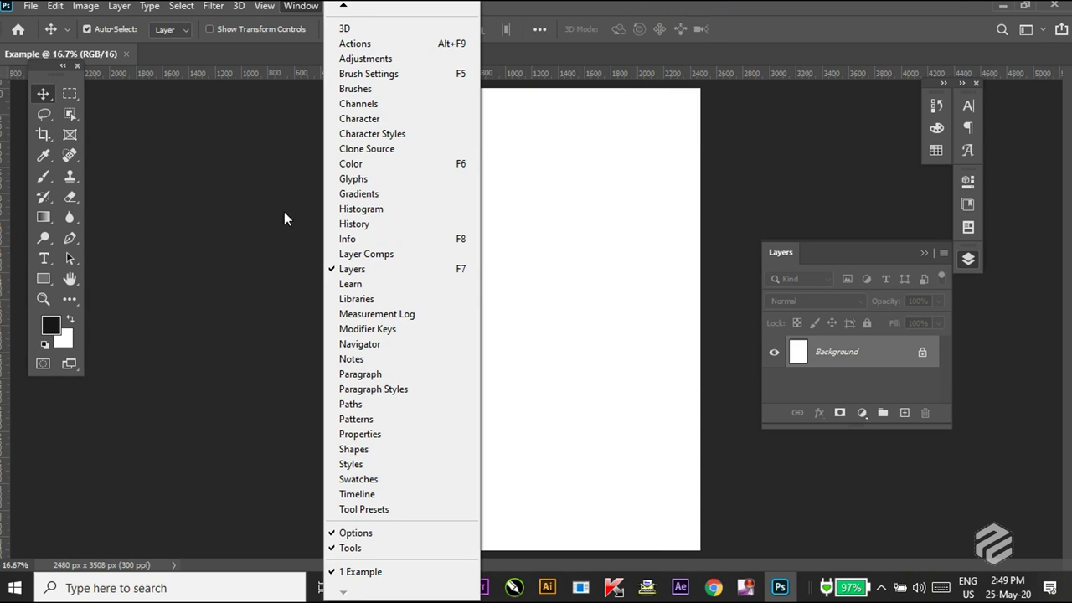
mouse_move(384, 9)
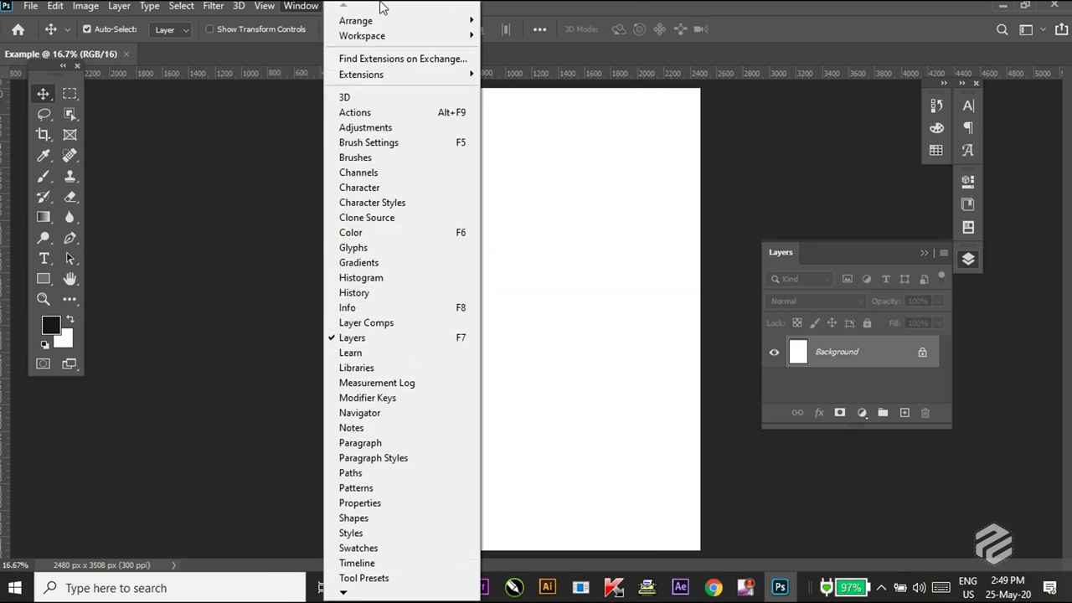
mouse_move(448, 36)
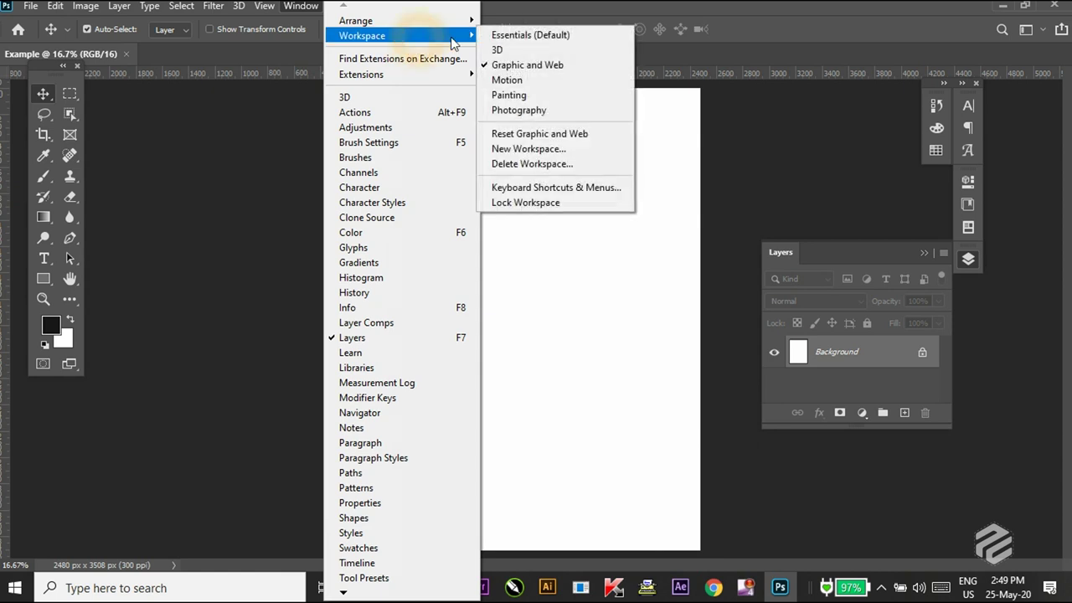
left_click(551, 36)
Switch the workspace to Photography.
left_click(310, 7)
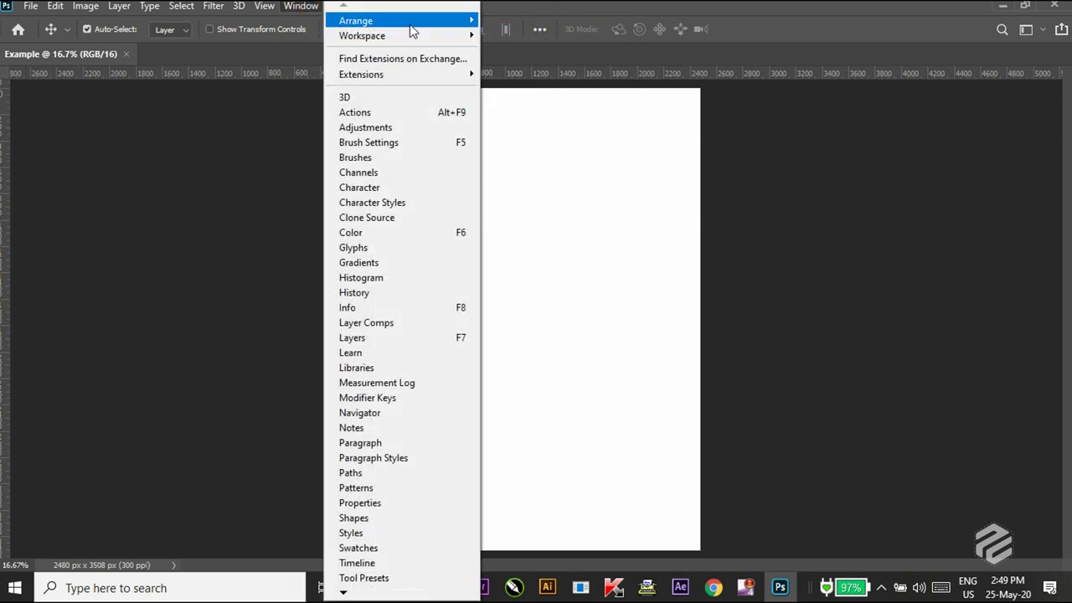
mouse_move(412, 37)
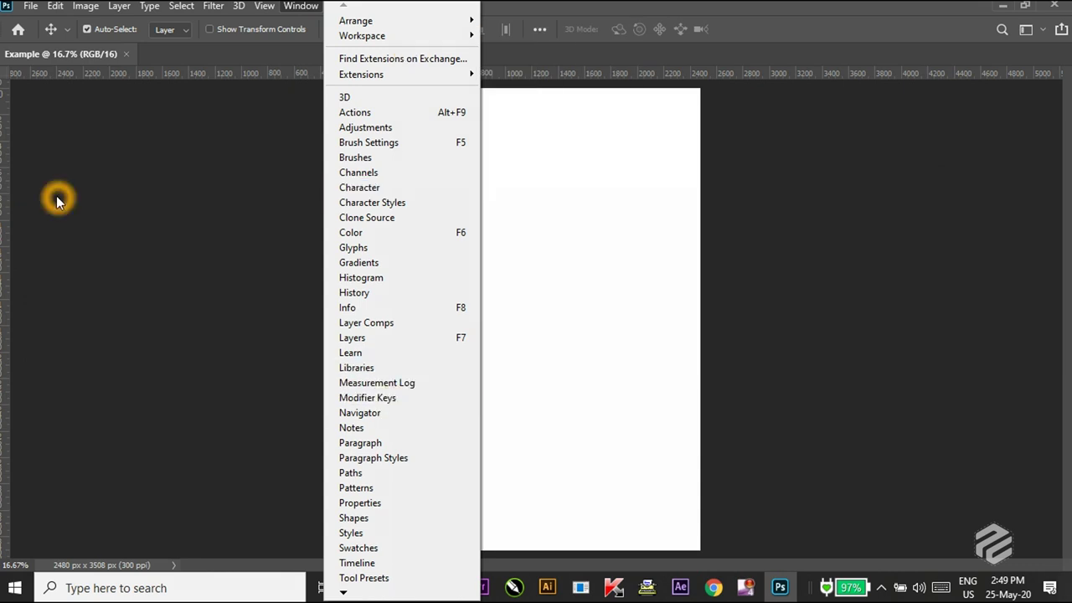
mouse_move(370, 37)
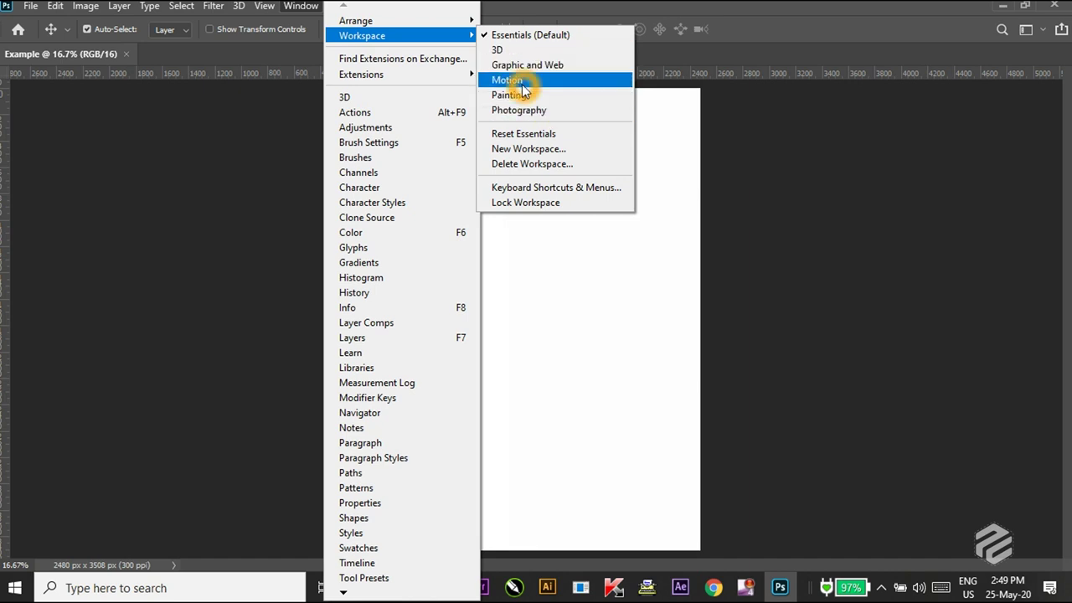
left_click(557, 110)
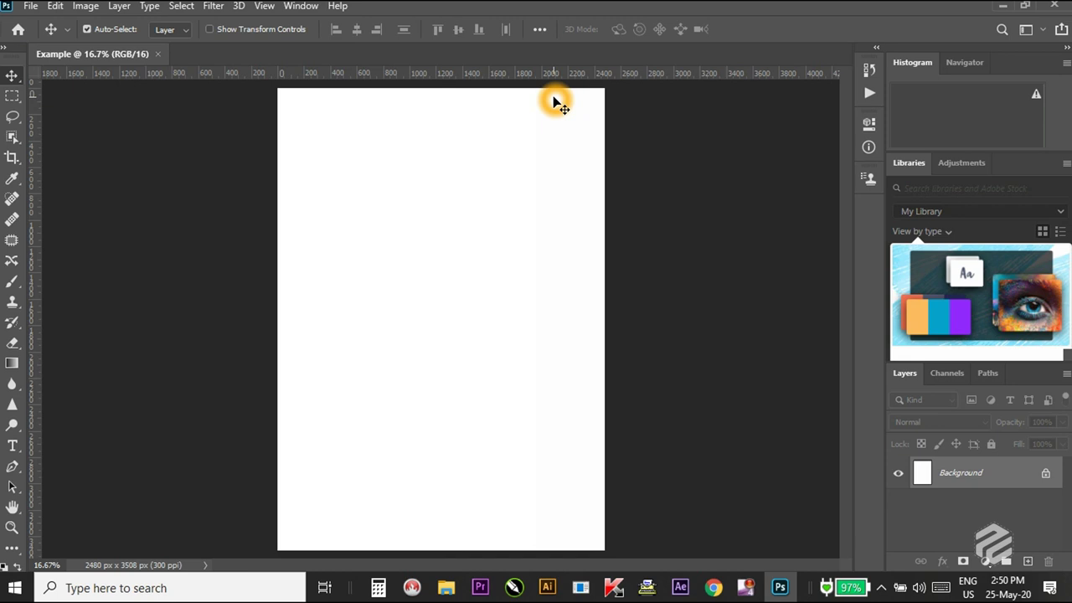
left_click(289, 8)
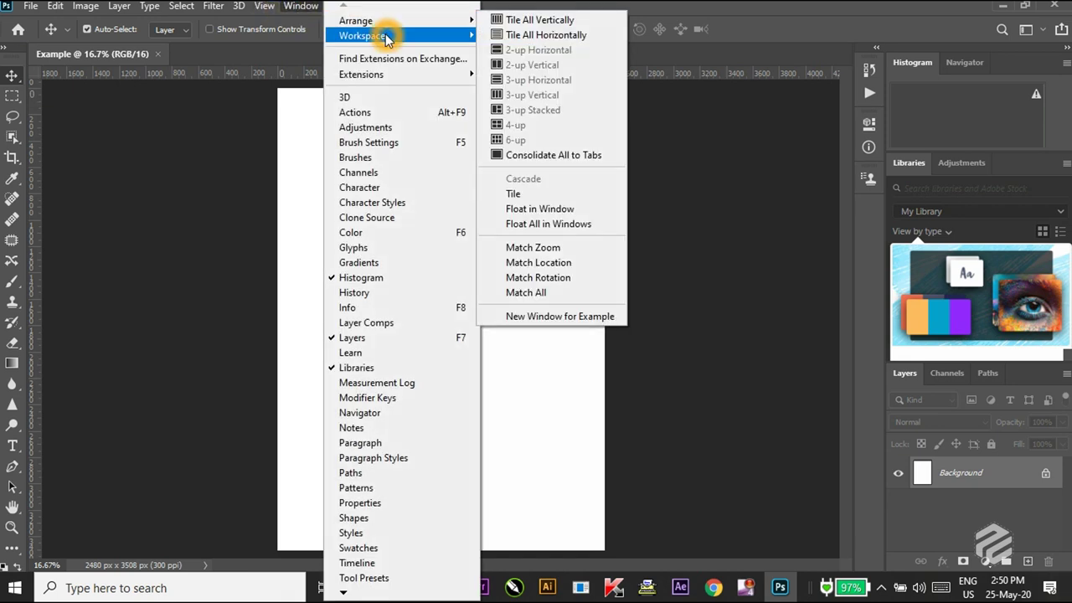
mouse_move(387, 38)
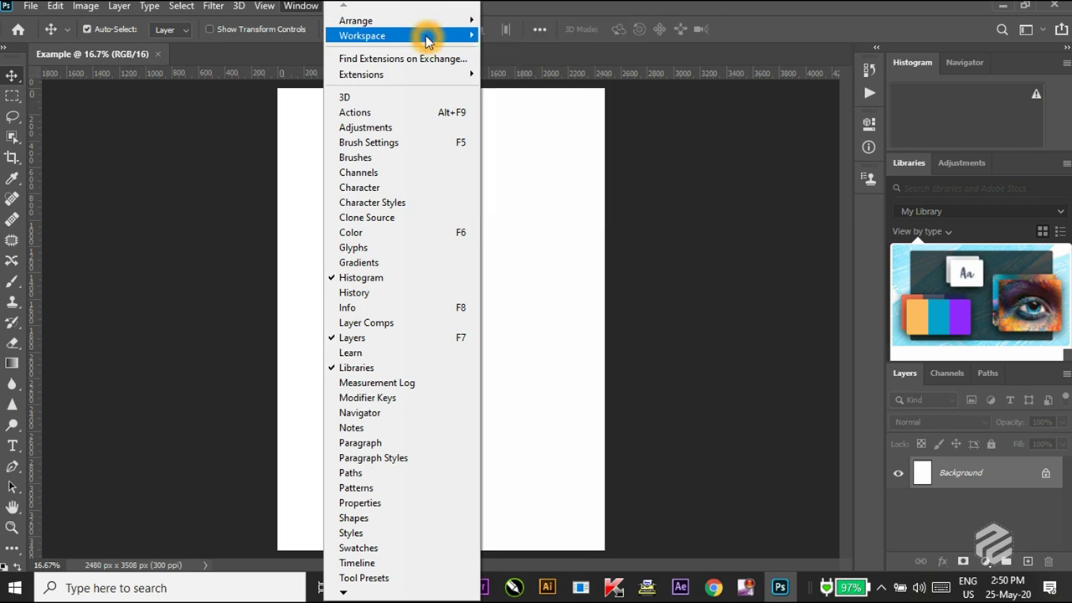
mouse_move(445, 35)
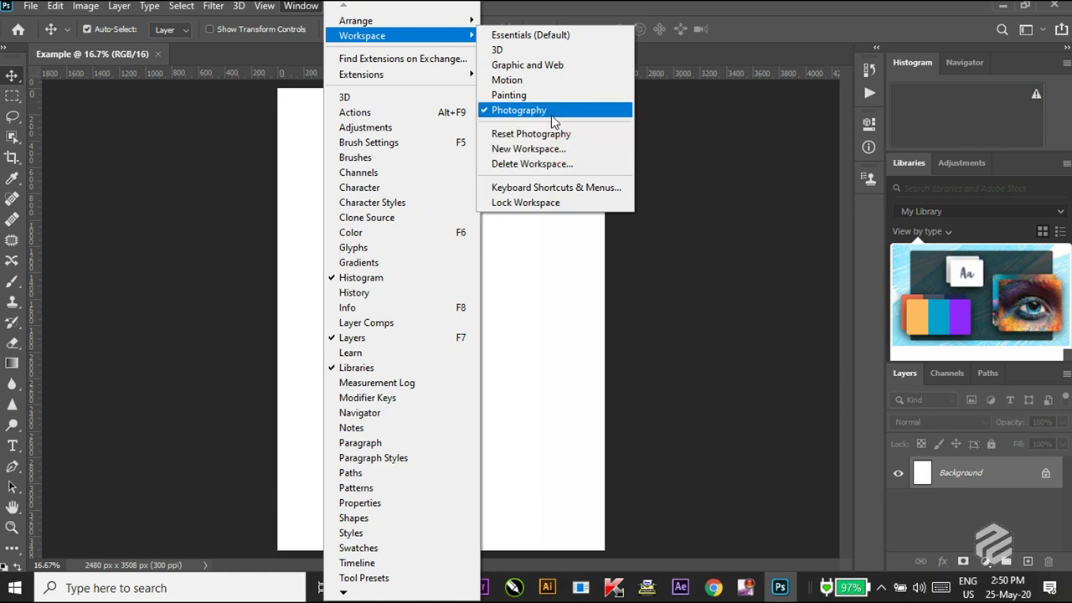
left_click(548, 110)
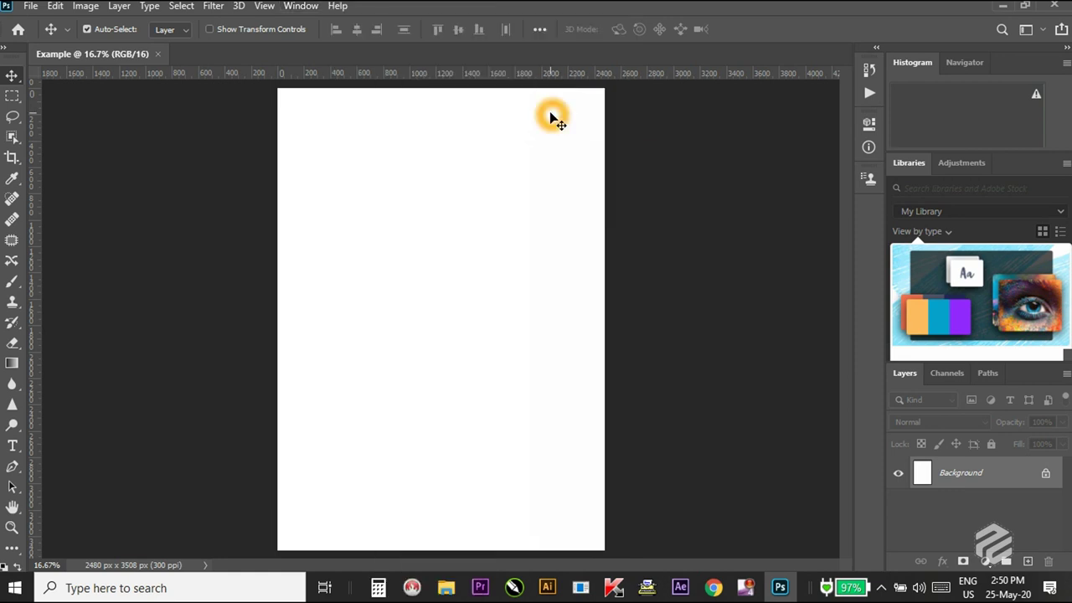
left_click(111, 121)
left_click(381, 135)
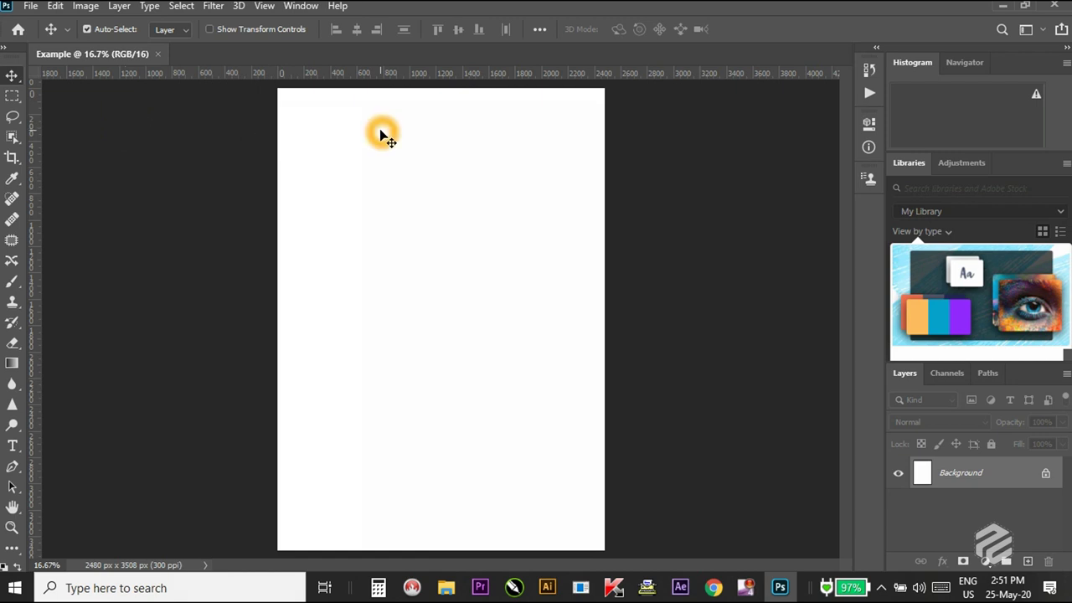
Start saving the document under a new name on the computer and open the Episode 1 folder on the Desktop.
left_click(32, 7)
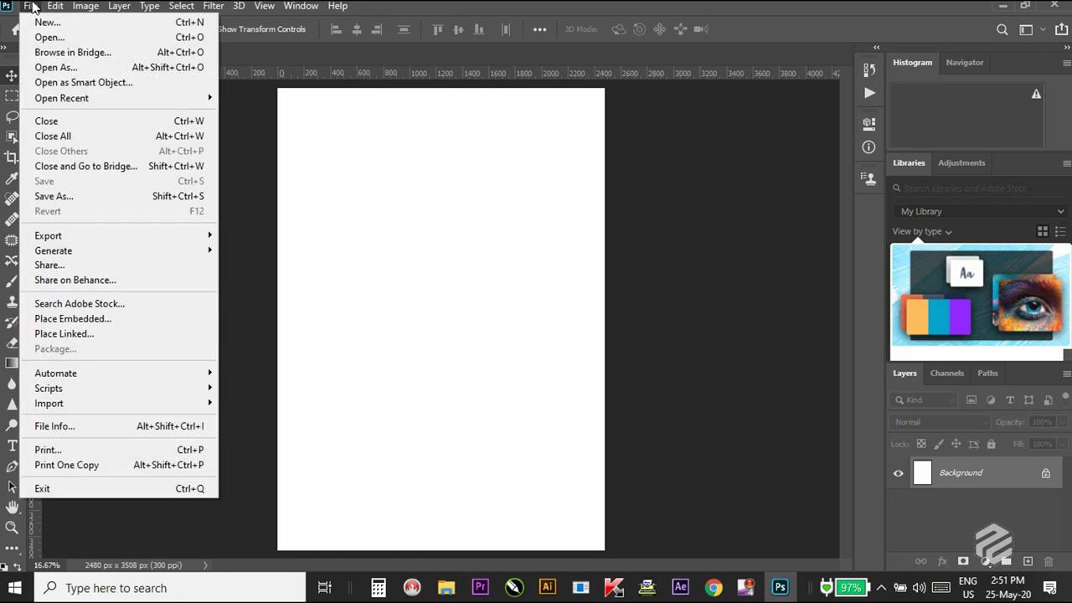
left_click(107, 201)
left_click(91, 205)
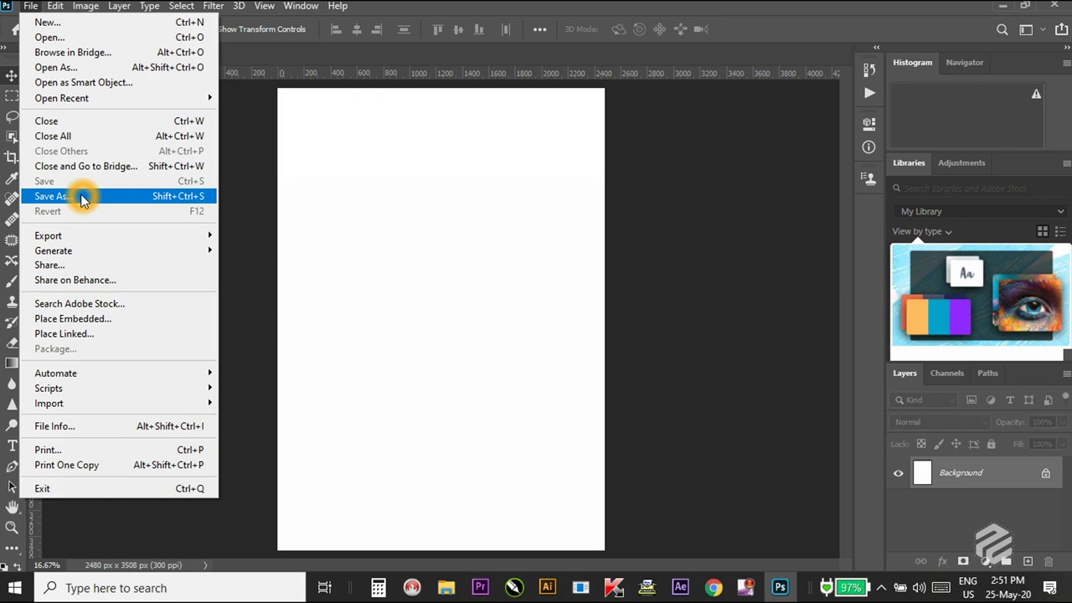
left_click(83, 197)
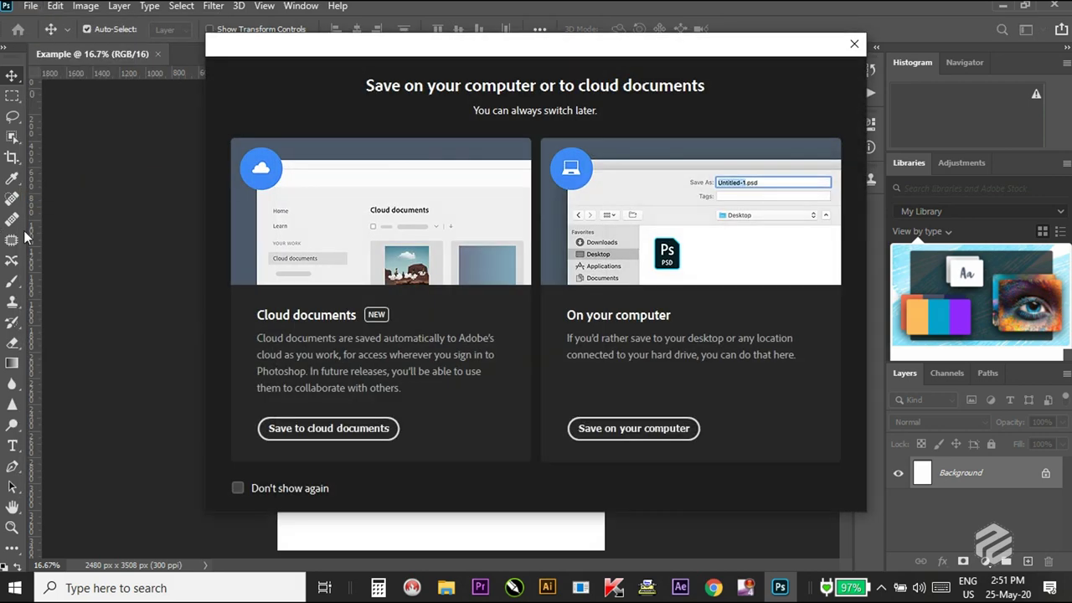
left_click(310, 439)
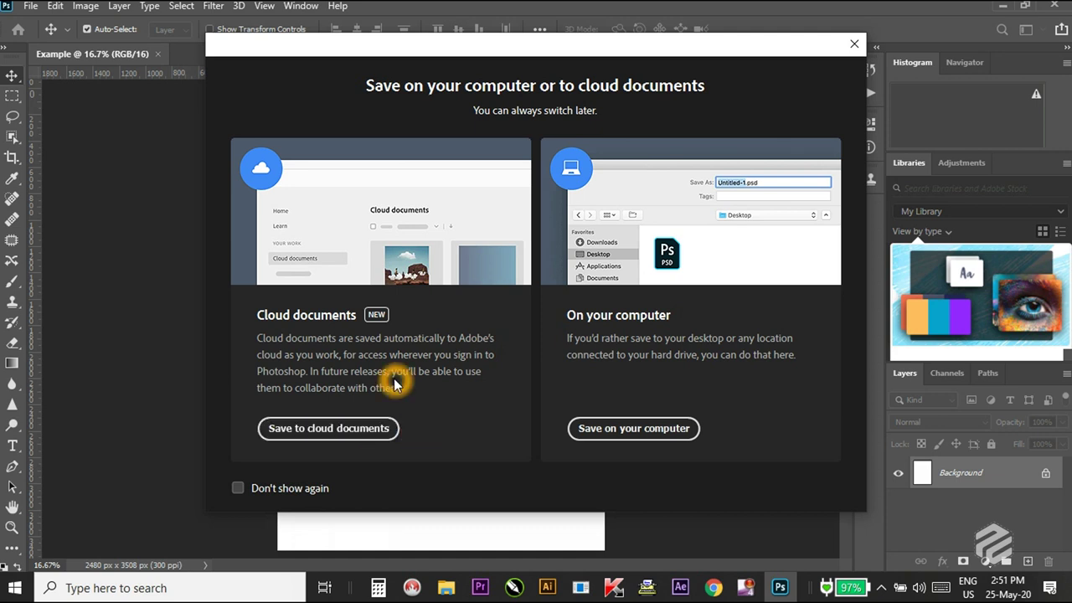
left_click(664, 428)
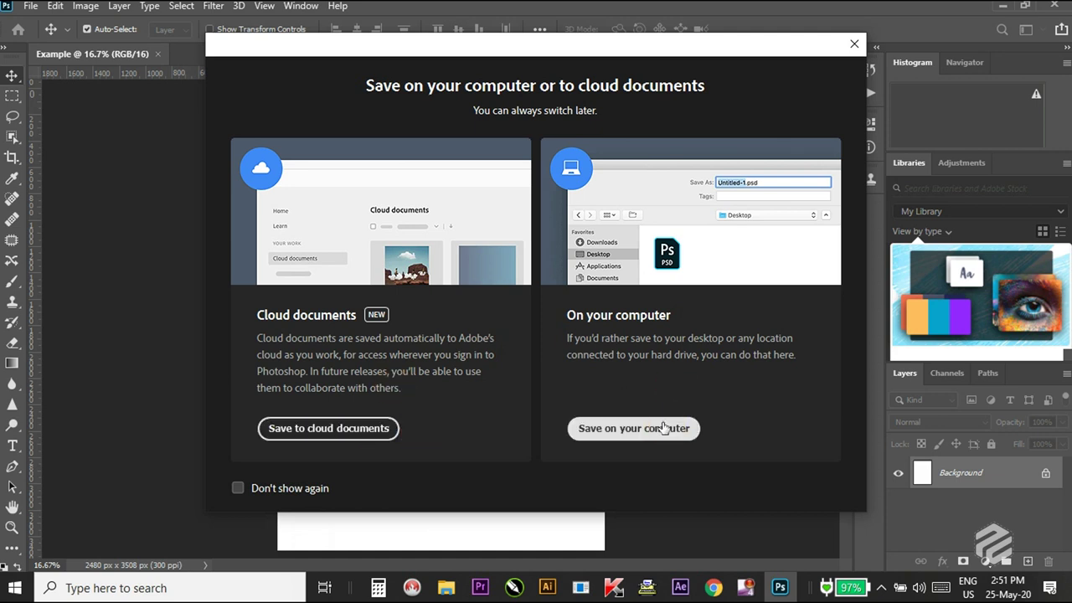
left_click(663, 429)
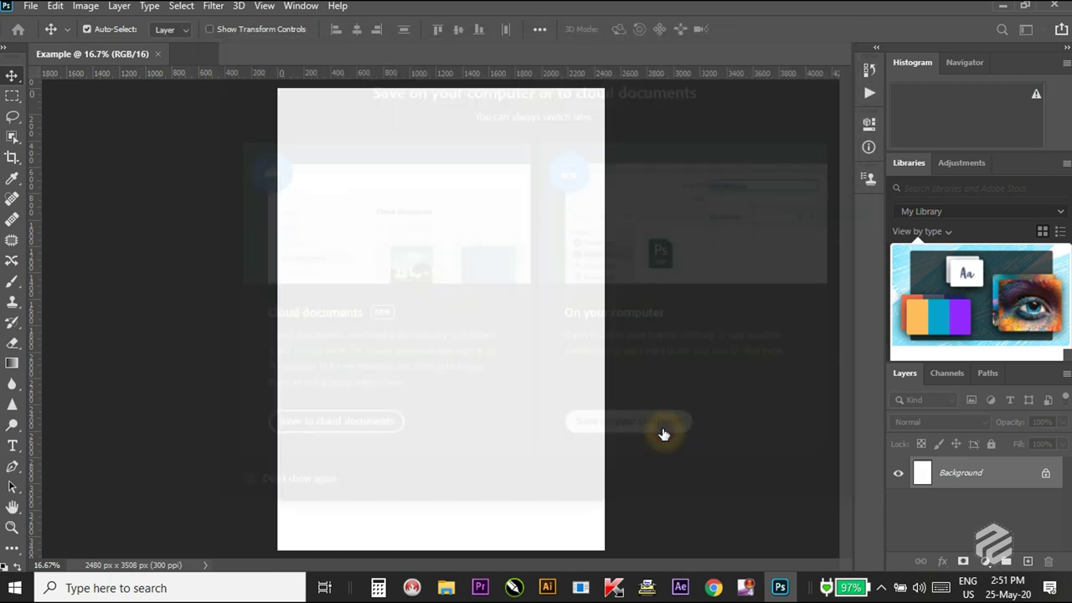
left_click(262, 75)
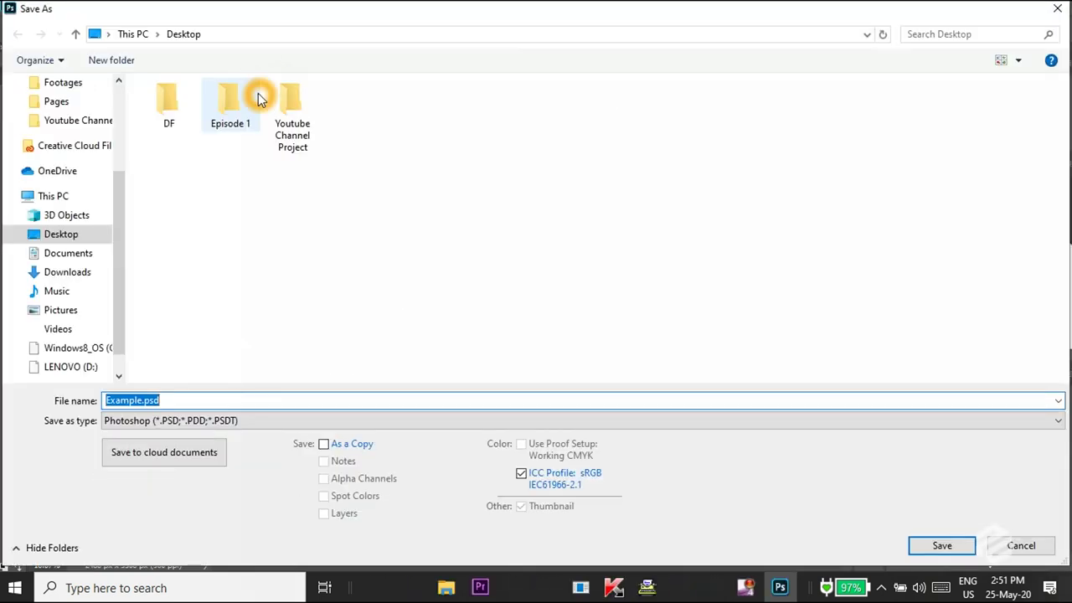
double_click(230, 101)
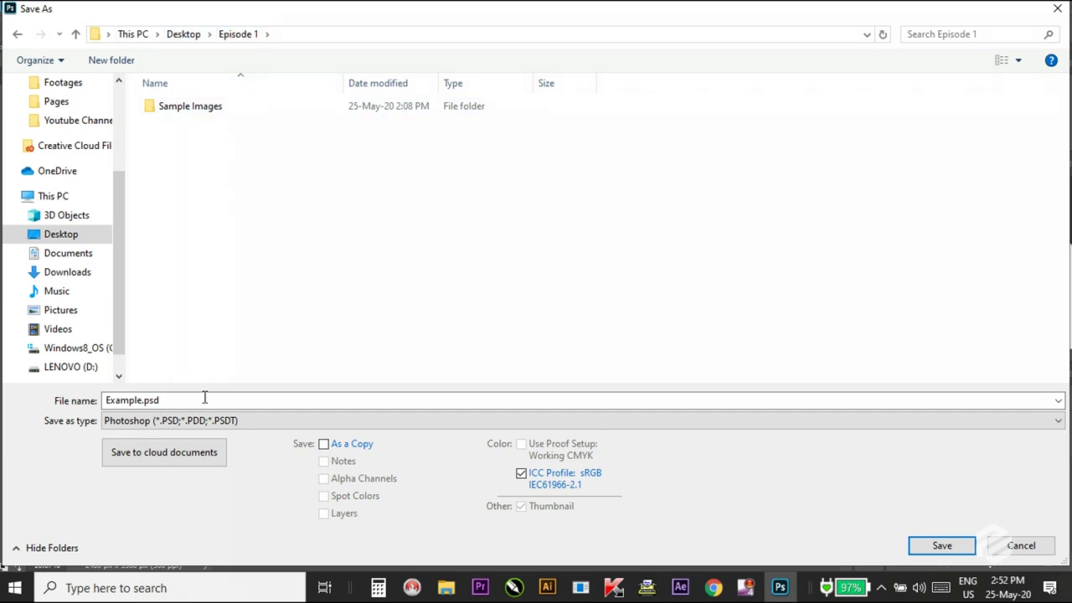
Save the document as Example.psd in the Photoshop (*.PSD;*.PDD;*.PSDT) format.
left_click(157, 398)
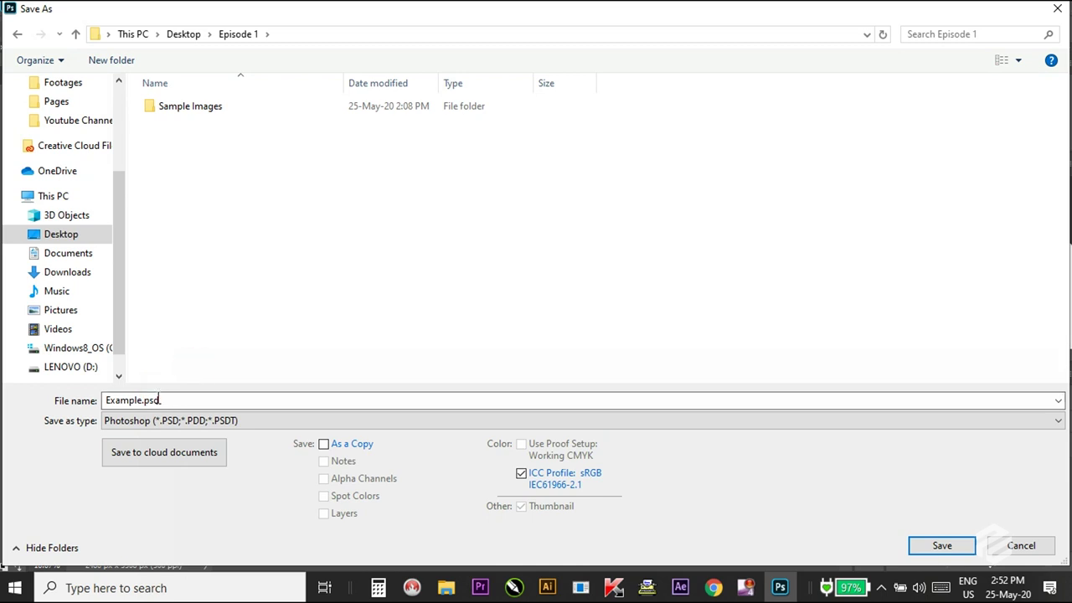
left_click(183, 423)
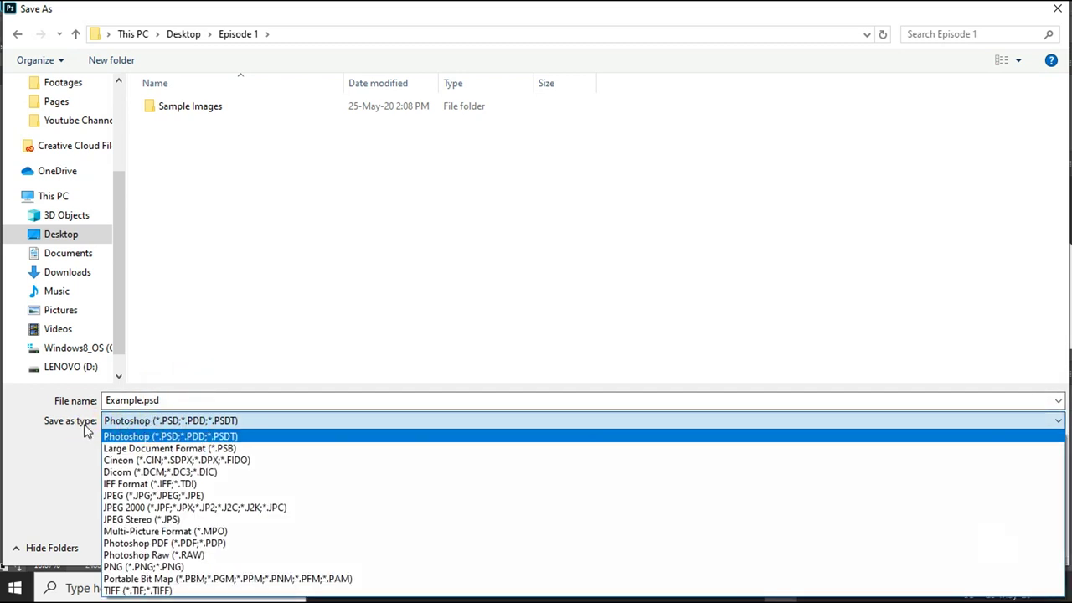
left_click(166, 423)
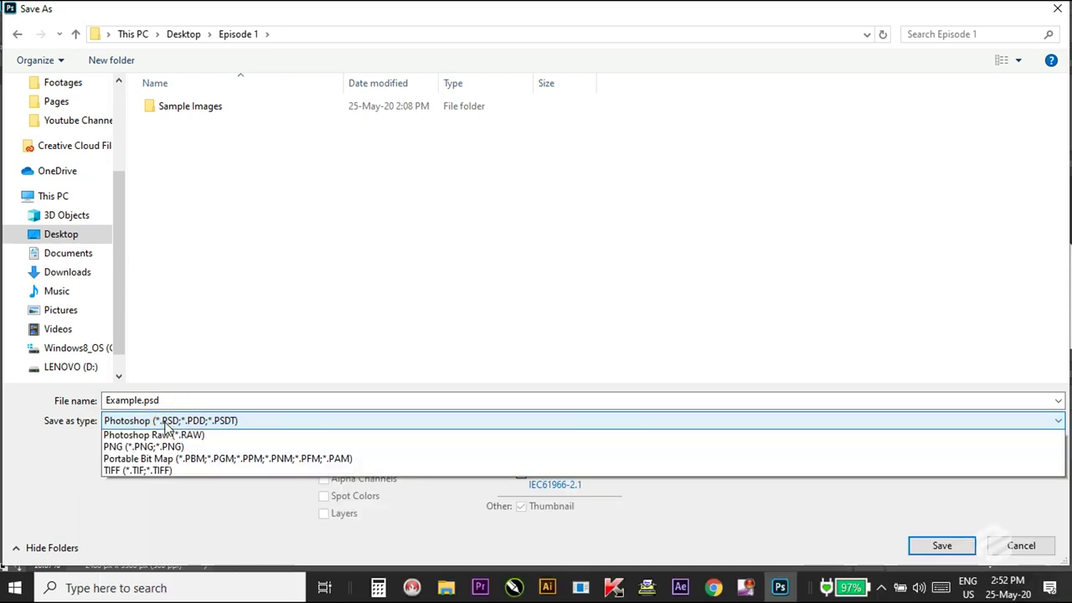
left_click(168, 423)
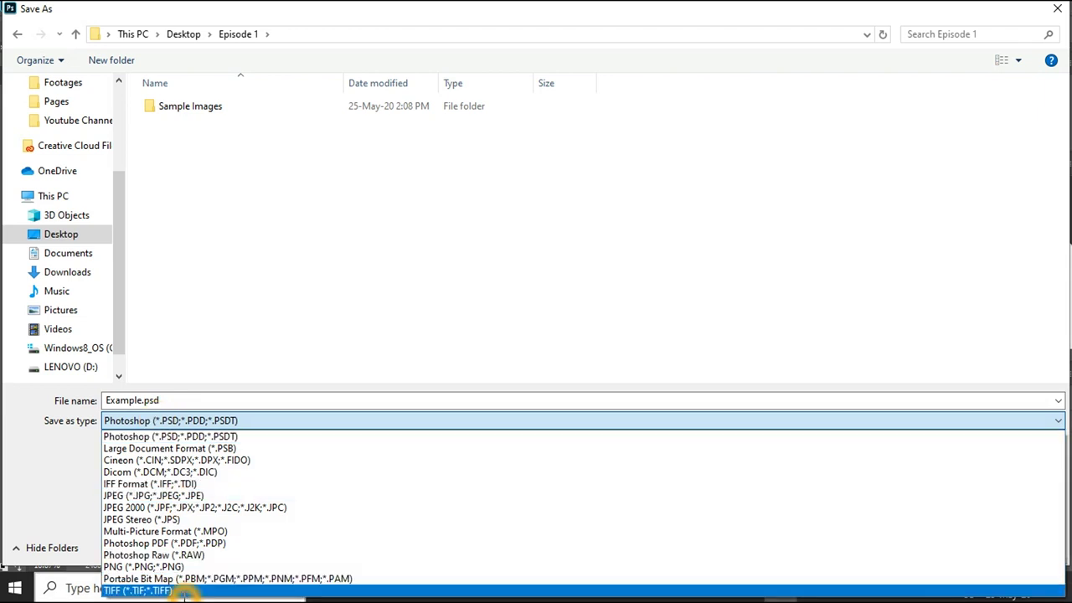
left_click(212, 397)
left_click(212, 397)
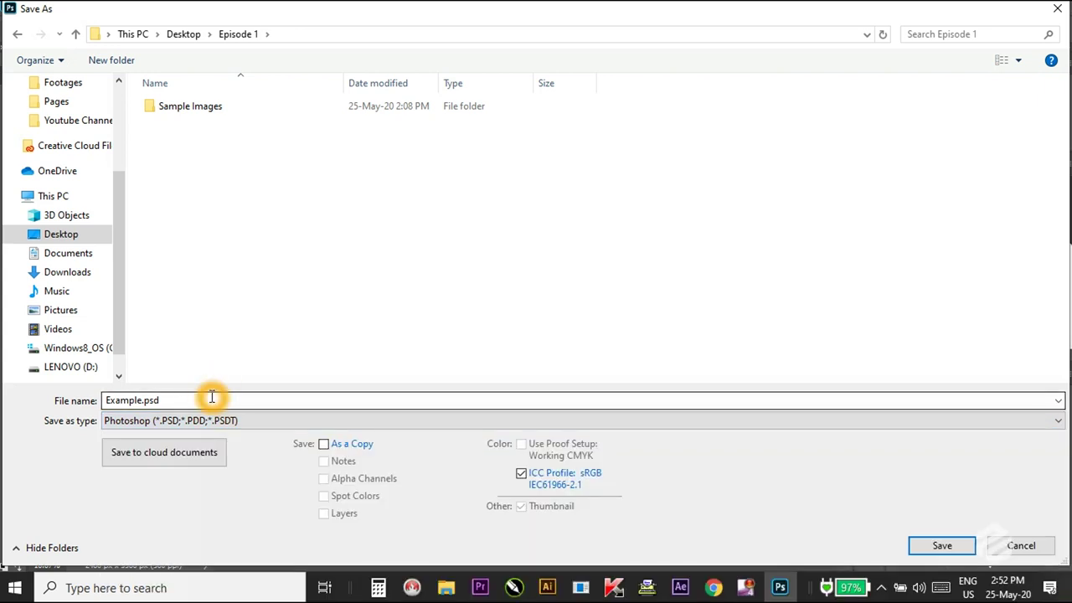
left_click(216, 422)
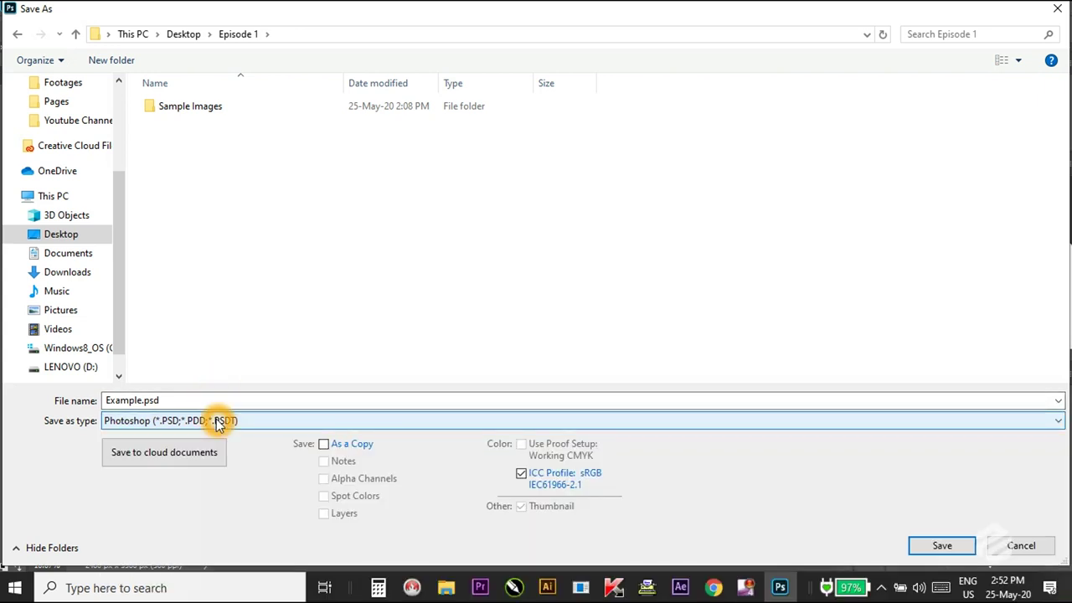
left_click(216, 421)
left_click(216, 422)
left_click(934, 546)
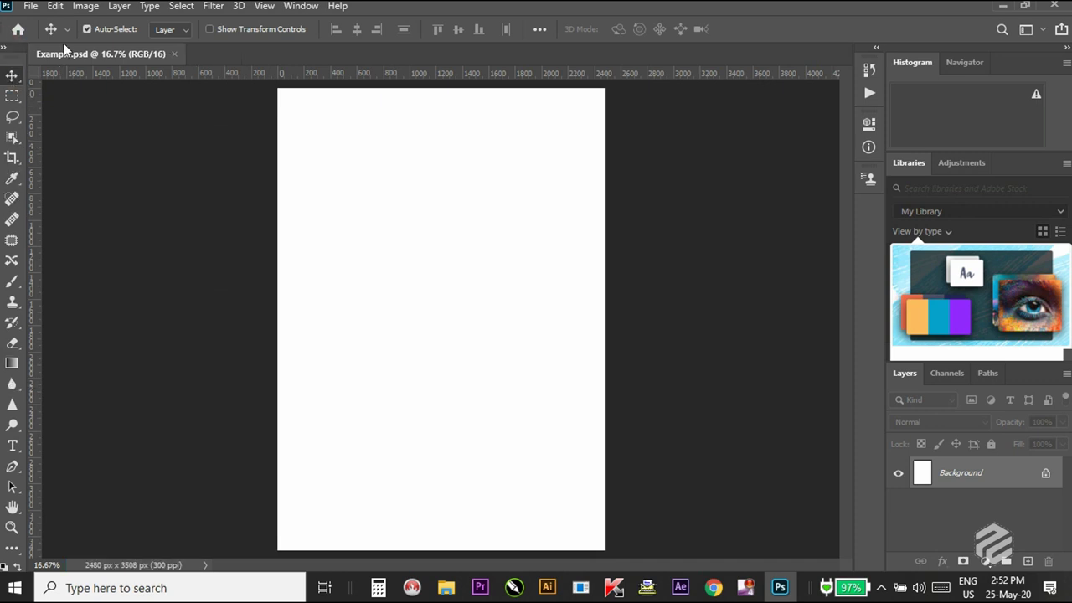
Expand the Tools panel to two columns.
left_click(7, 48)
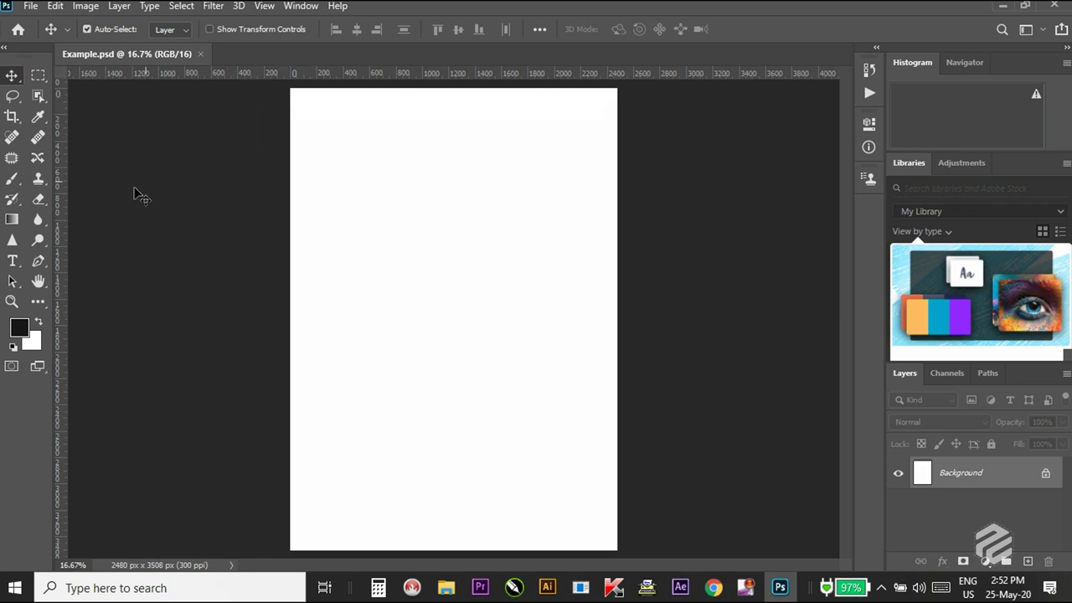
left_click(73, 161)
left_click(9, 54)
Draw a wide rectangular selection across the upper half of the page with the Rectangular Marquee tool.
left_click(36, 80)
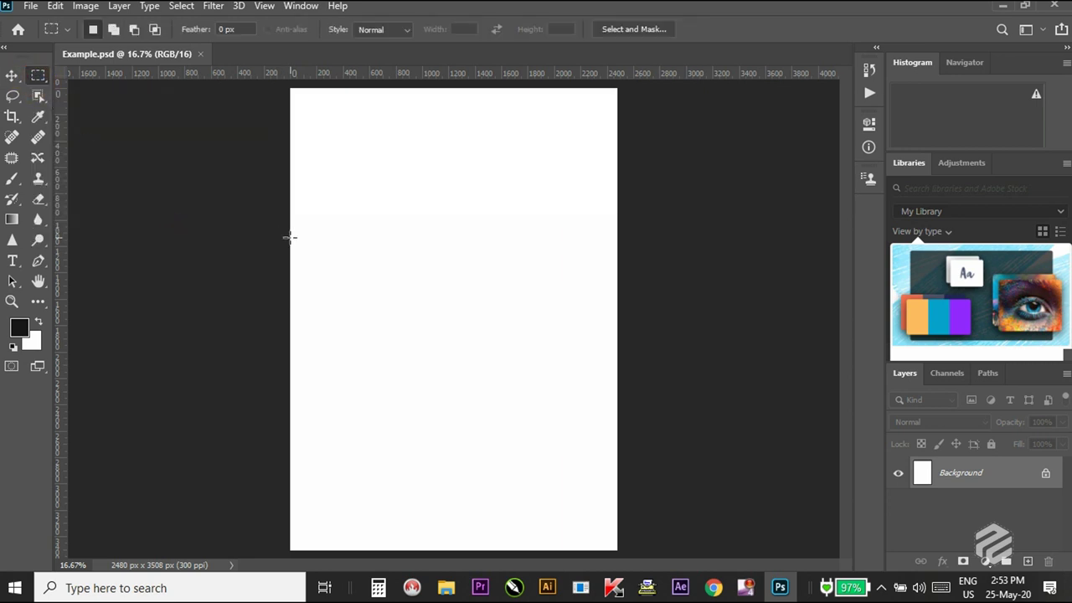
left_click(40, 80)
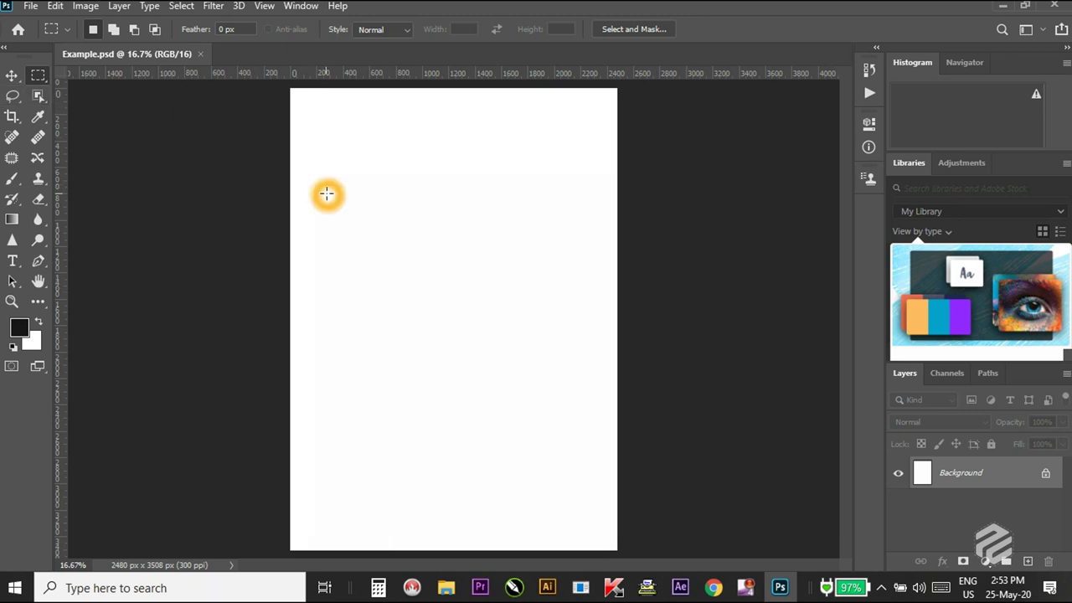
left_click_drag(327, 193, 559, 332)
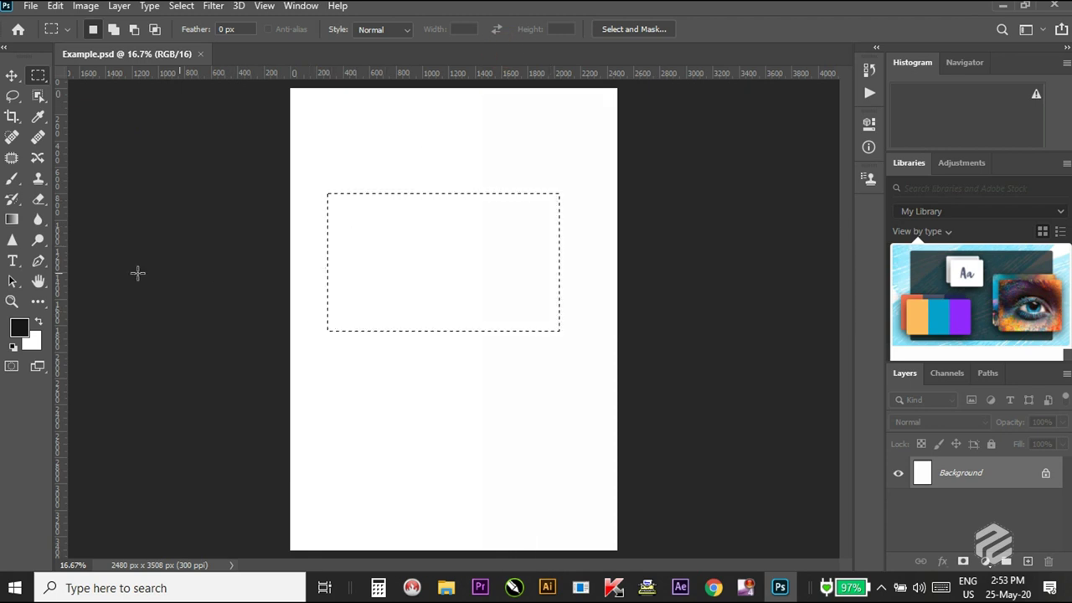
Set the foreground colour to a saturated blue.
left_click(19, 329)
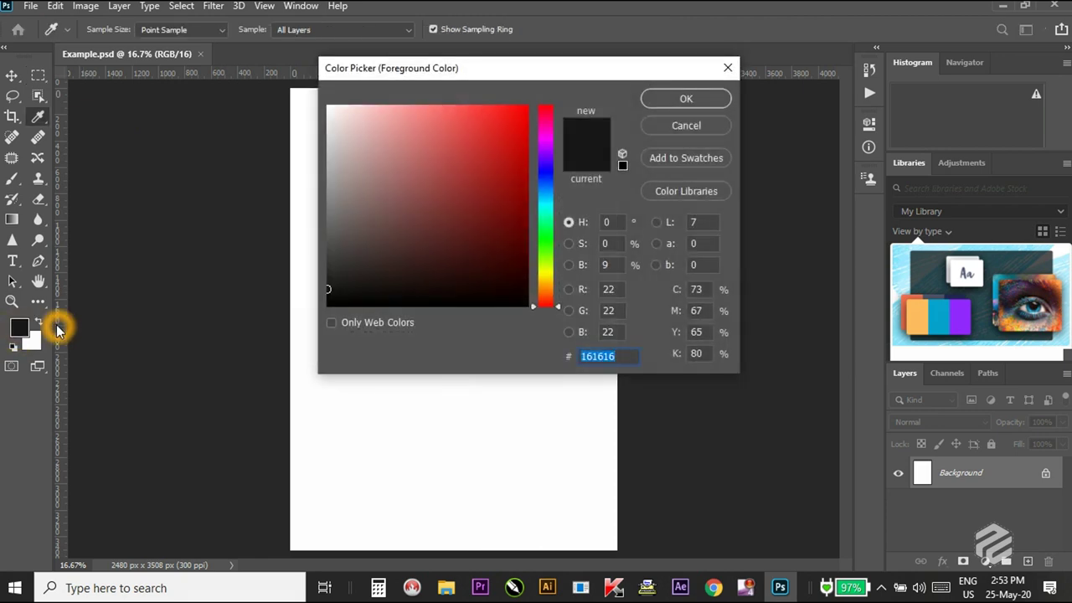
left_click(23, 328)
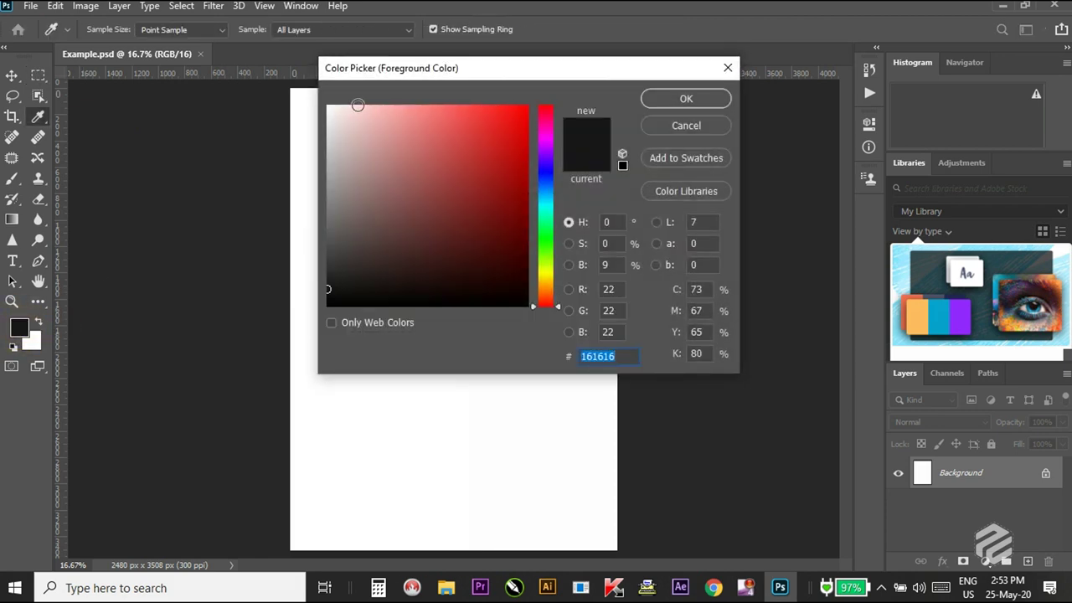
left_click_drag(438, 65, 457, 79)
left_click_drag(485, 170, 551, 178)
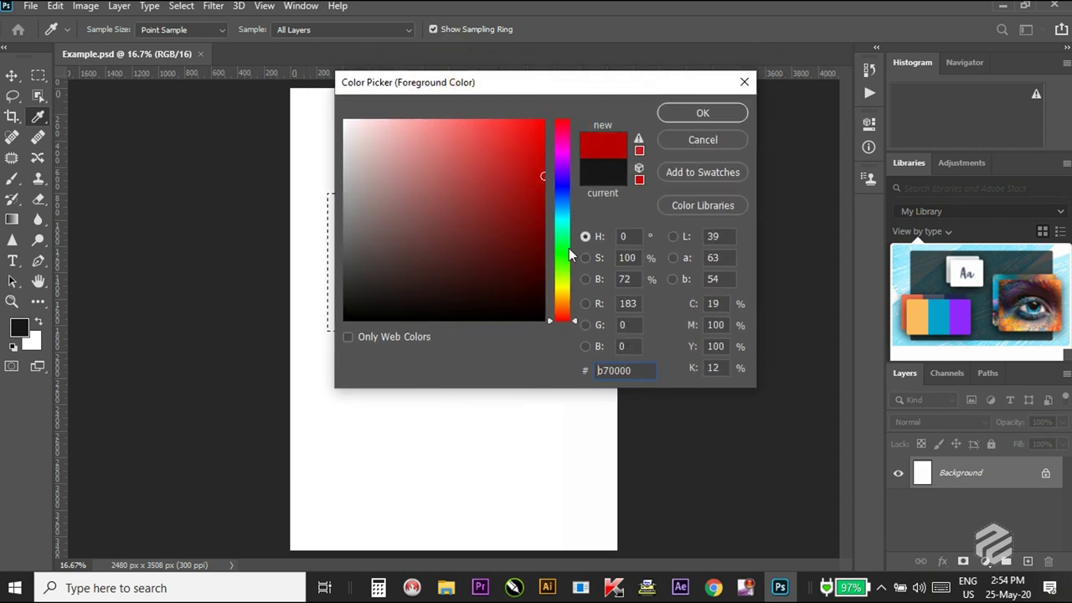
left_click_drag(568, 255, 568, 266)
left_click_drag(520, 172, 549, 109)
left_click(561, 181)
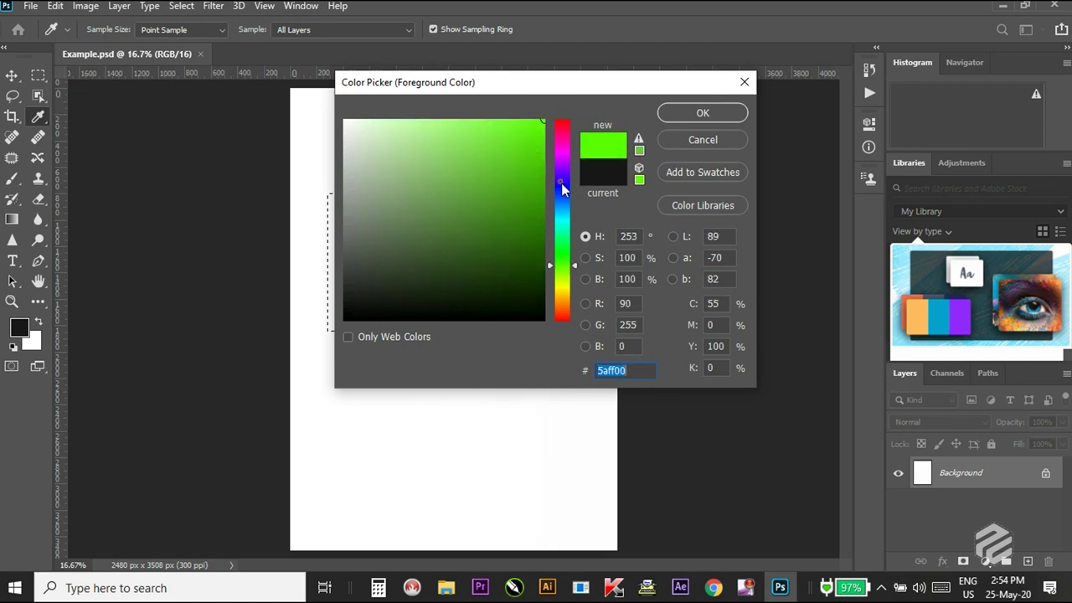
left_click_drag(520, 176, 542, 142)
left_click(698, 114)
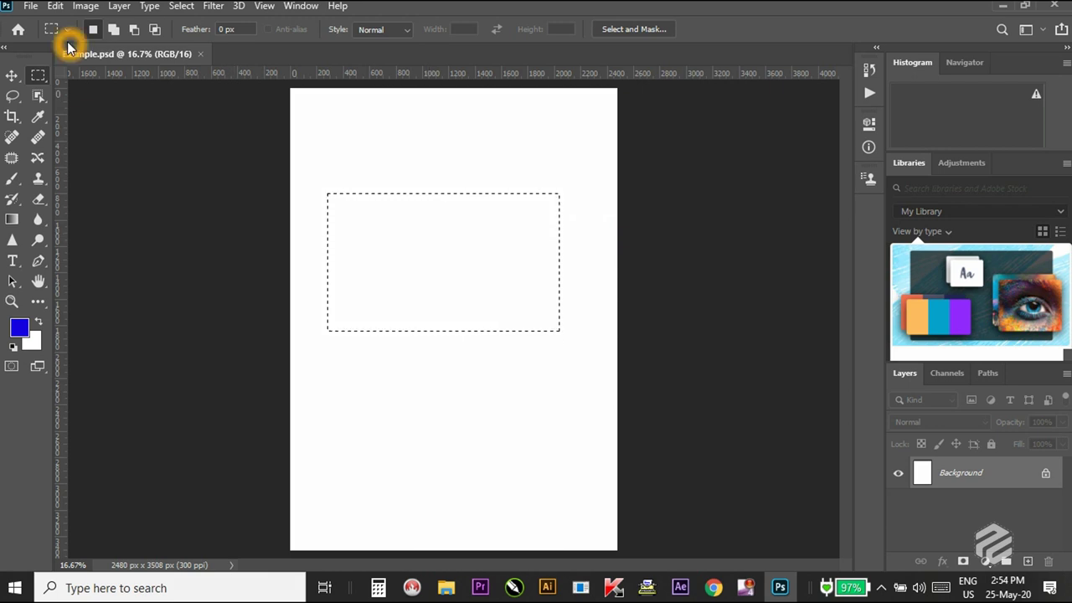
Start the Fill command for the rectangular selection and show its available fill contents.
left_click(54, 5)
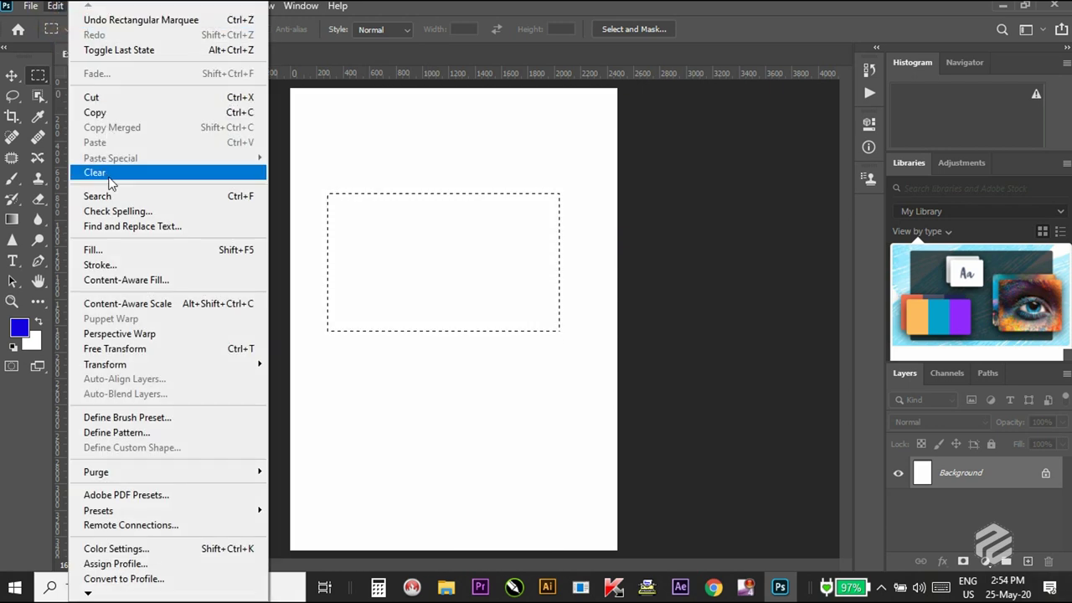
left_click(120, 251)
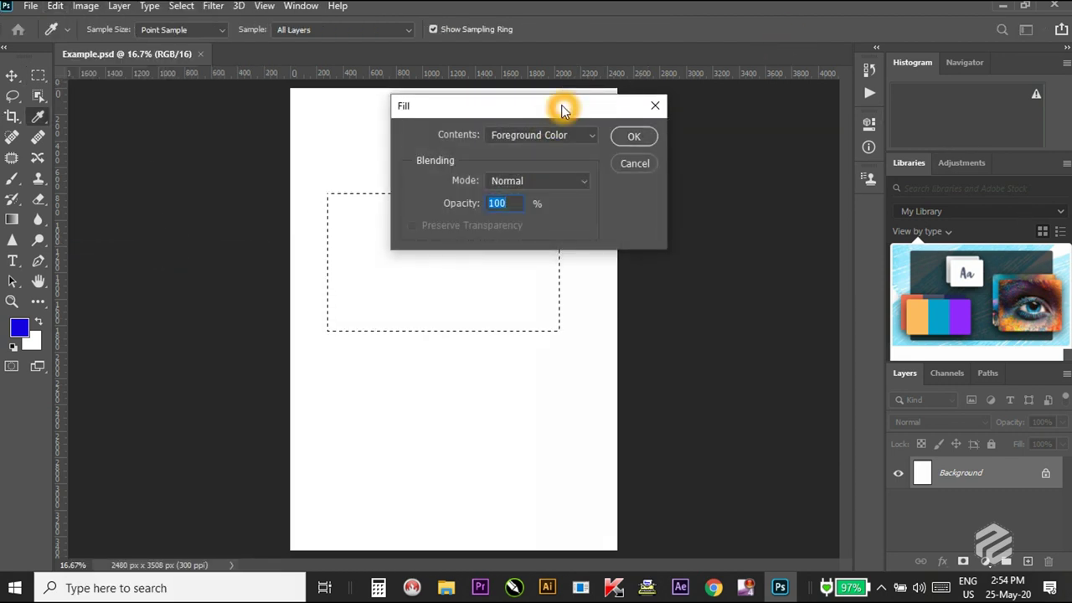
left_click_drag(563, 111, 680, 100)
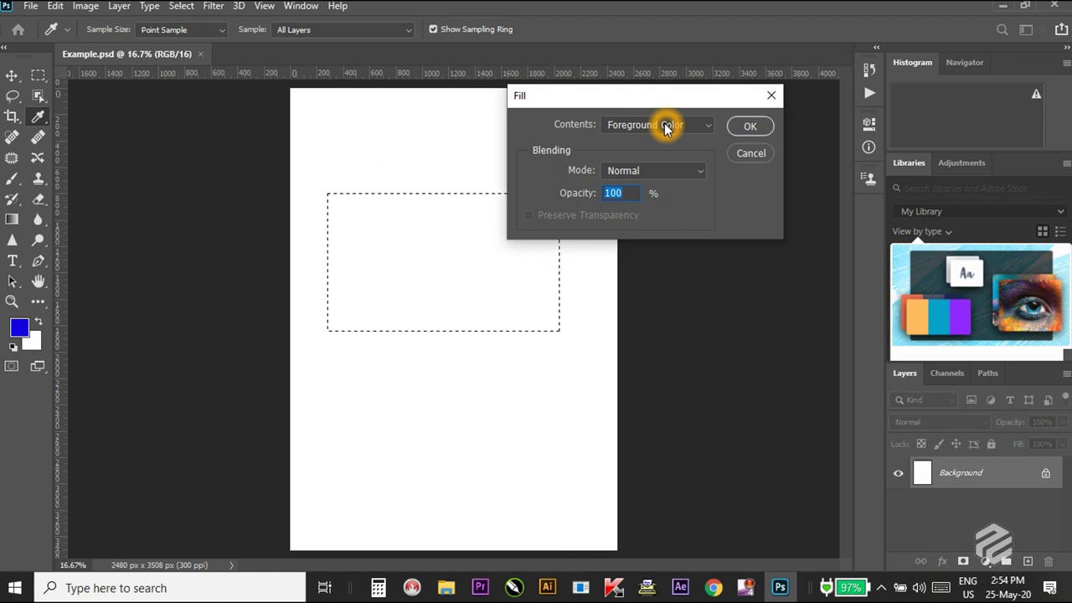
left_click(665, 126)
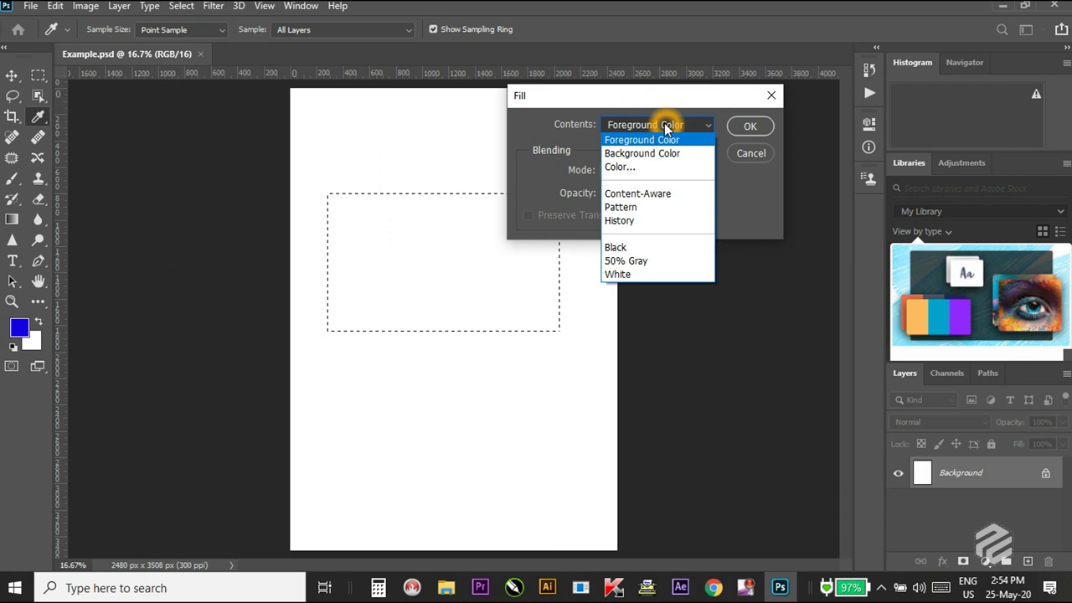
left_click(24, 327)
left_click(38, 346)
left_click(21, 329)
left_click(37, 347)
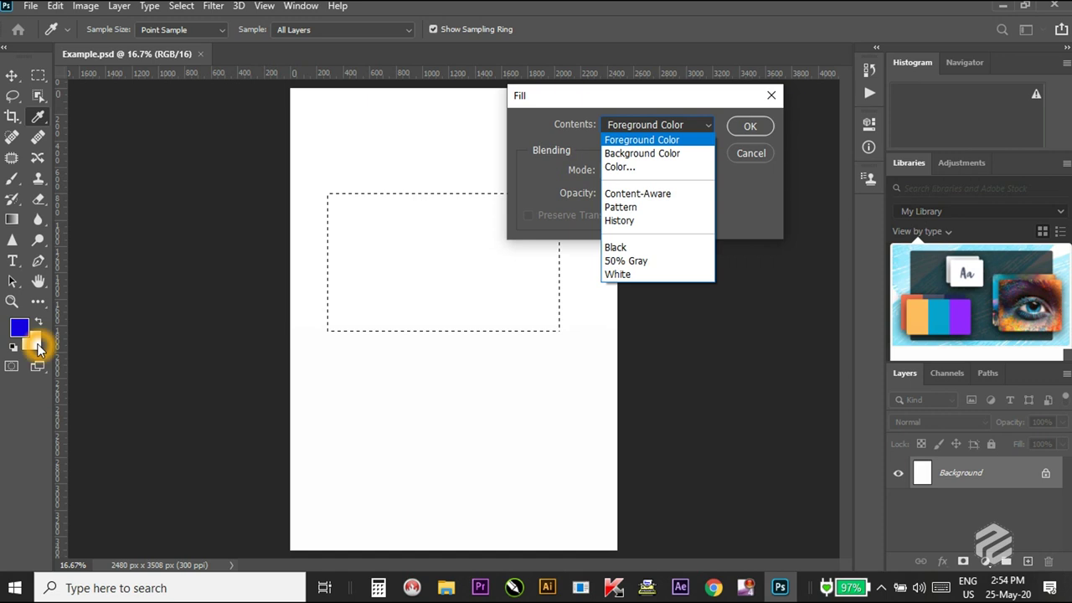
left_click(21, 333)
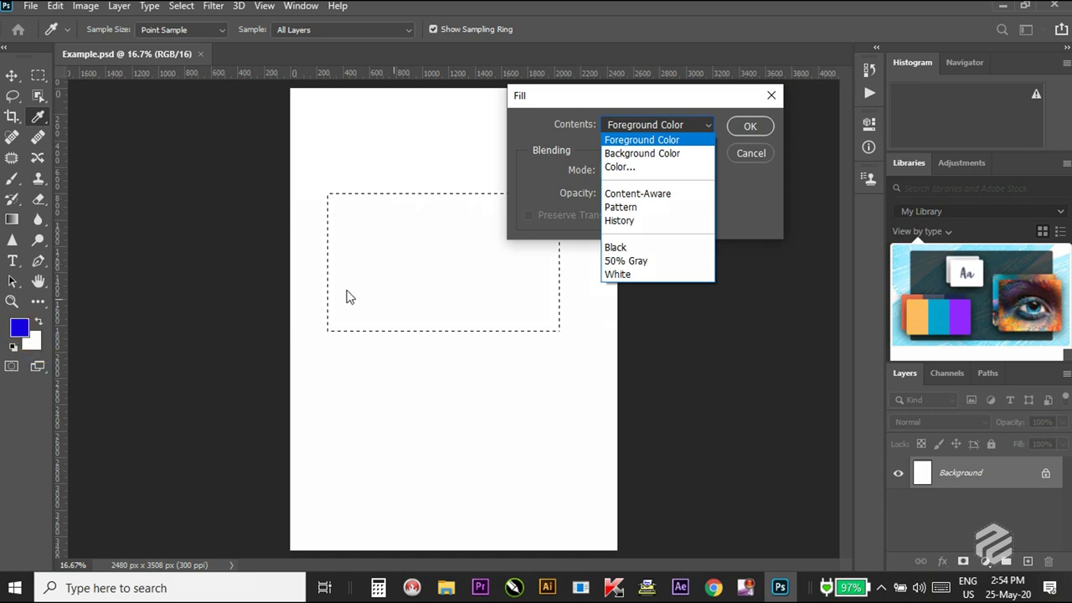
left_click(18, 332)
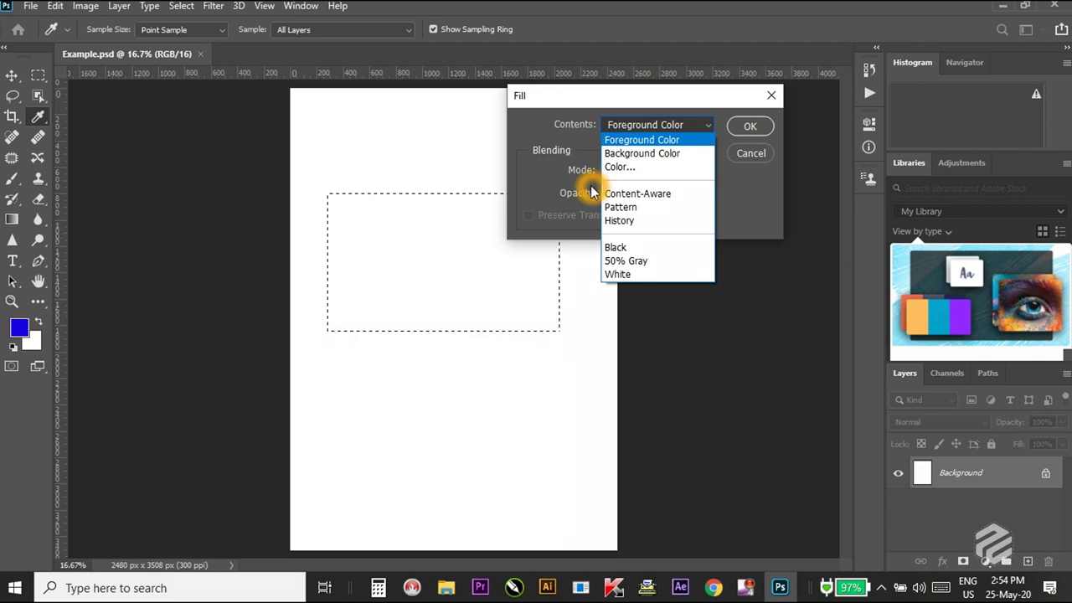
left_click(630, 170)
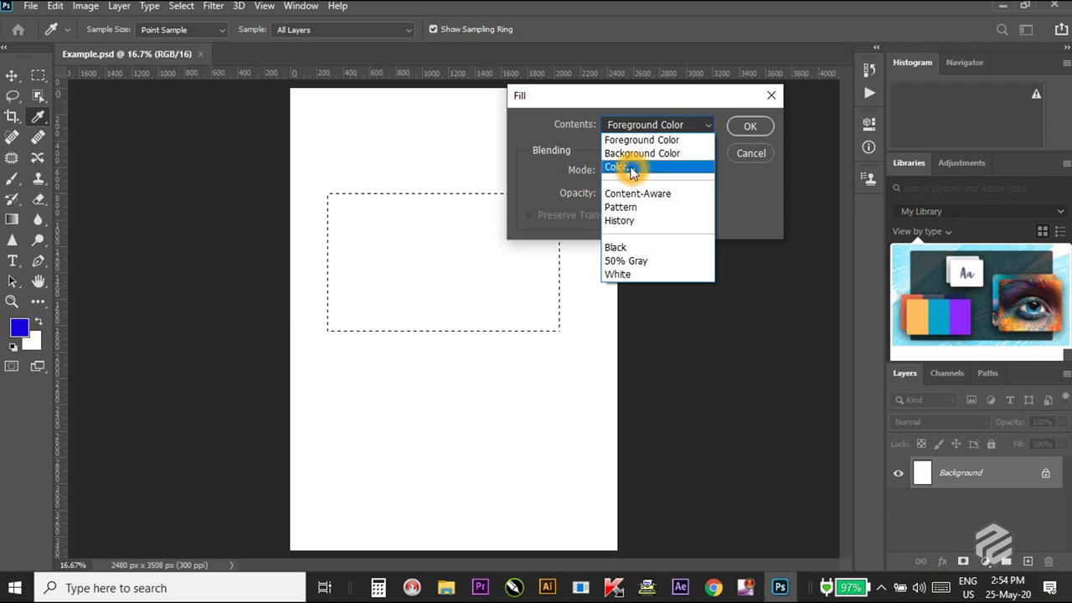
left_click(665, 167)
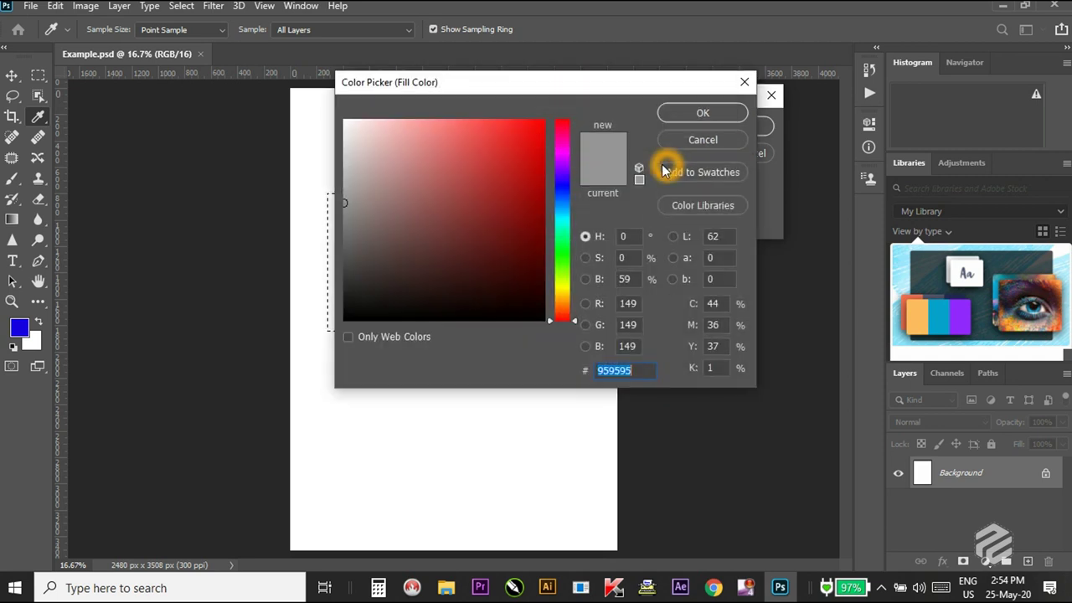
left_click(698, 139)
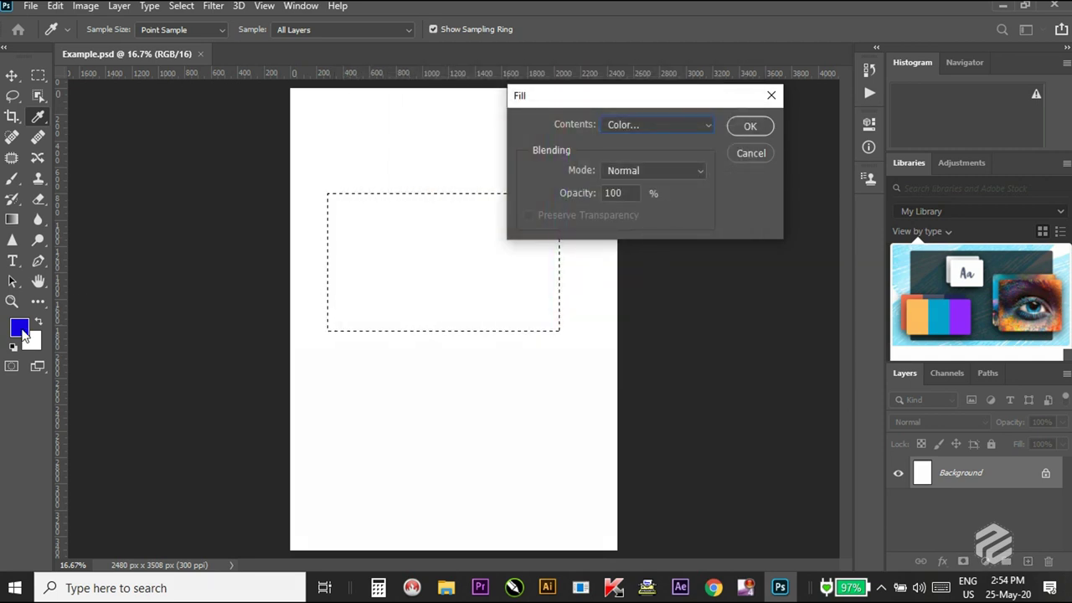
left_click(20, 331)
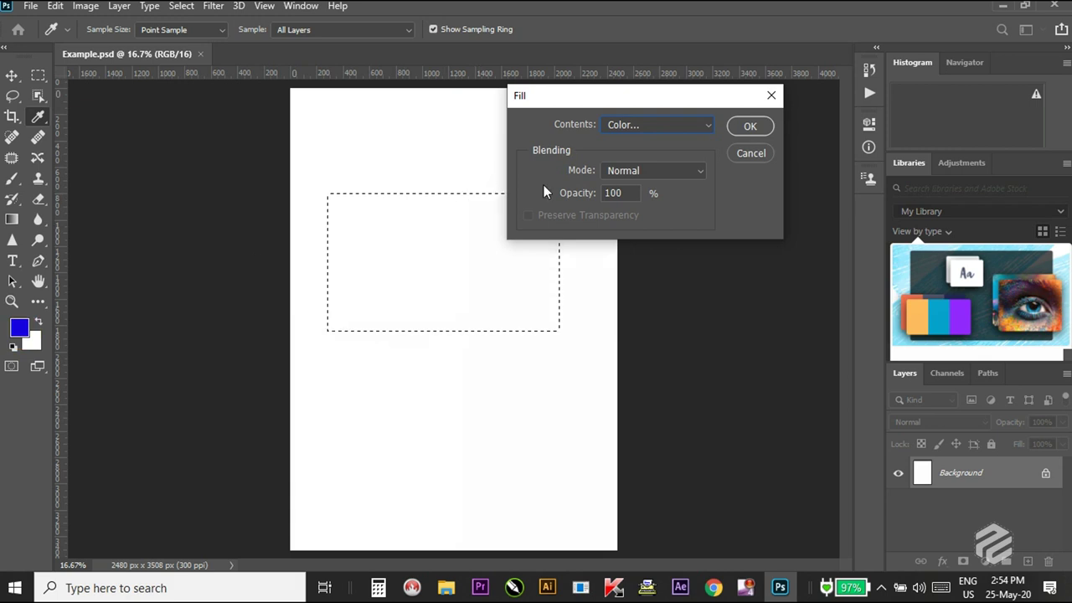
Fill the rectangular selection with the foreground colour, using Normal blending mode and 100% opacity.
left_click(651, 130)
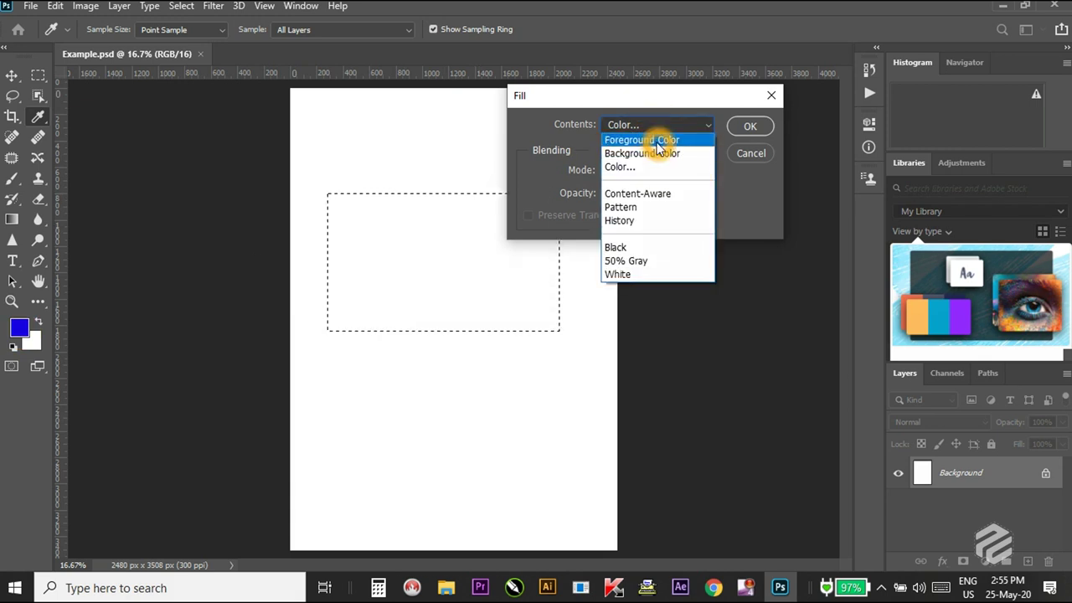
left_click(657, 143)
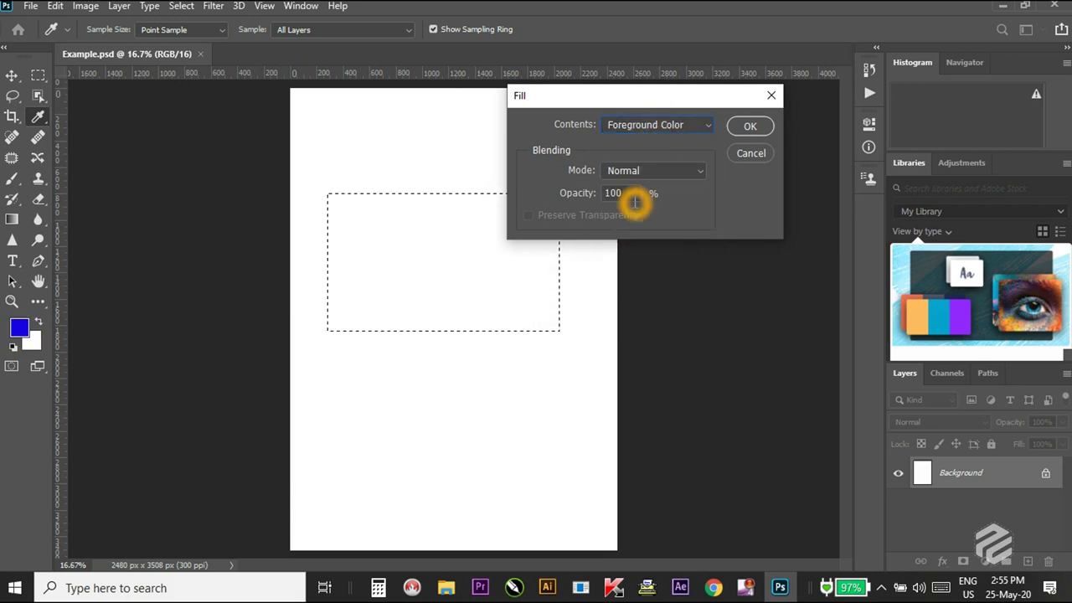
left_click(651, 173)
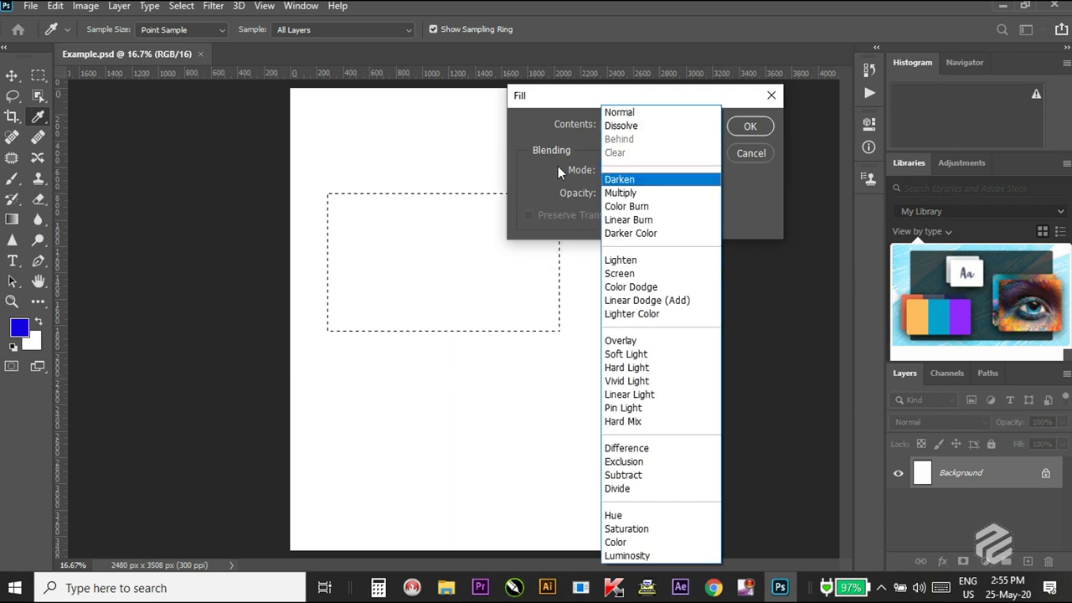
left_click(558, 166)
left_click(637, 170)
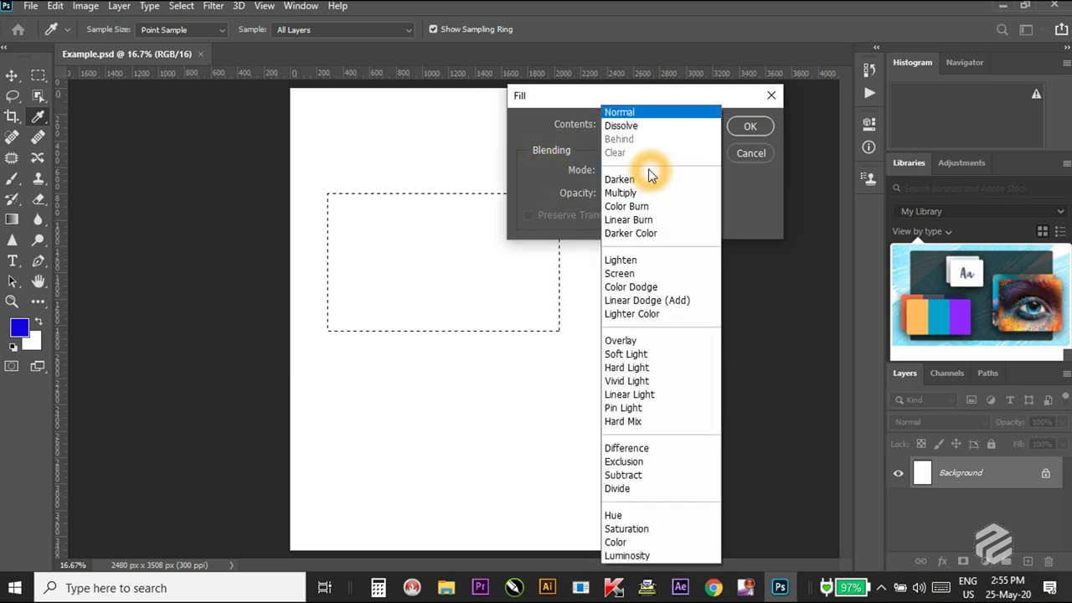
left_click(558, 165)
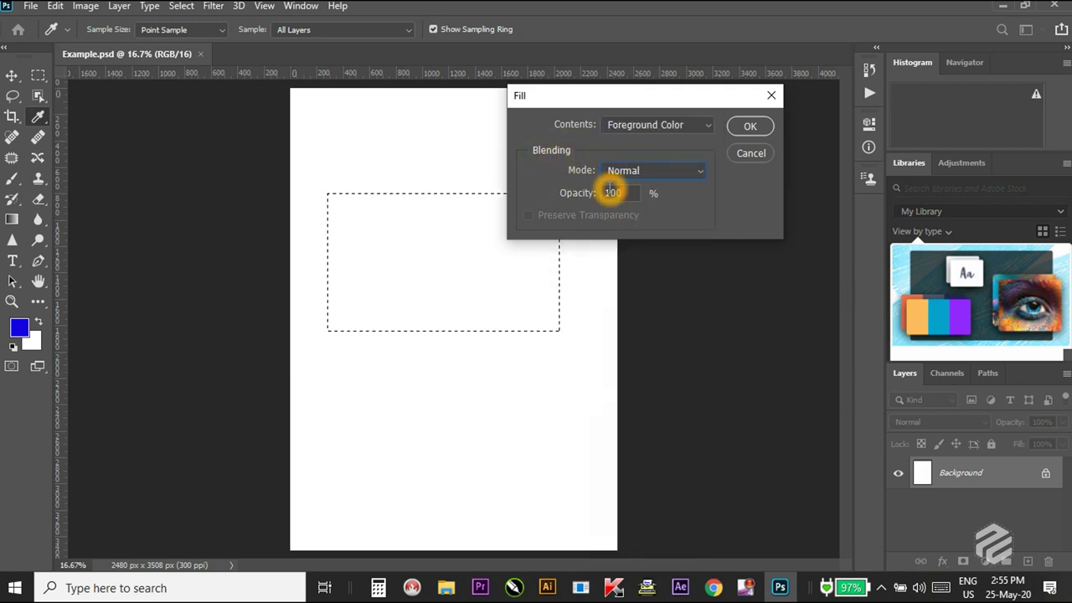
left_click(743, 126)
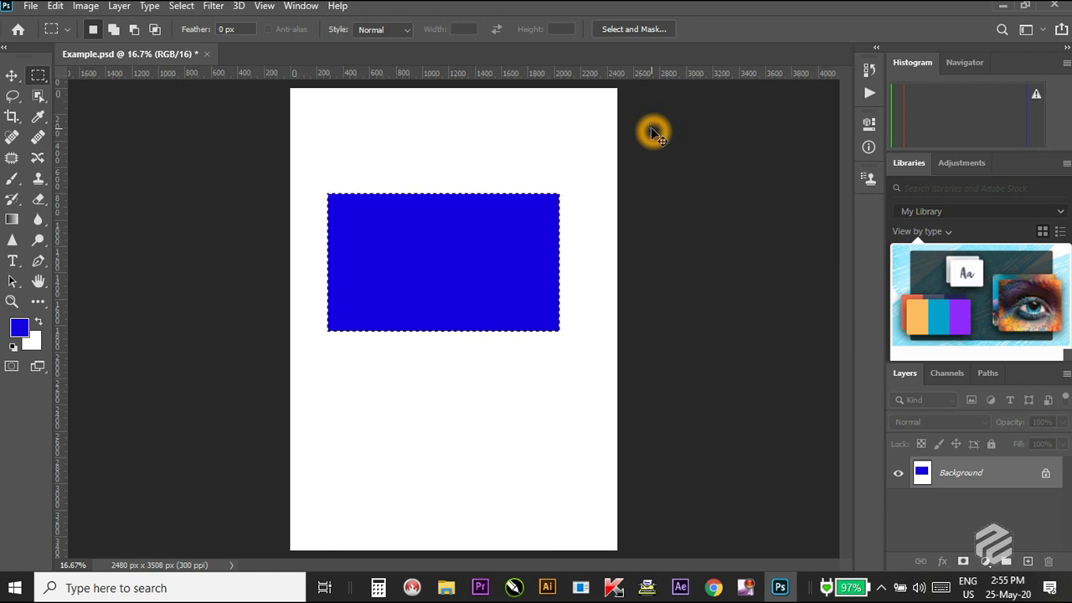
Deselect the filled blue rectangle and activate the Move tool.
key("ctrl+d")
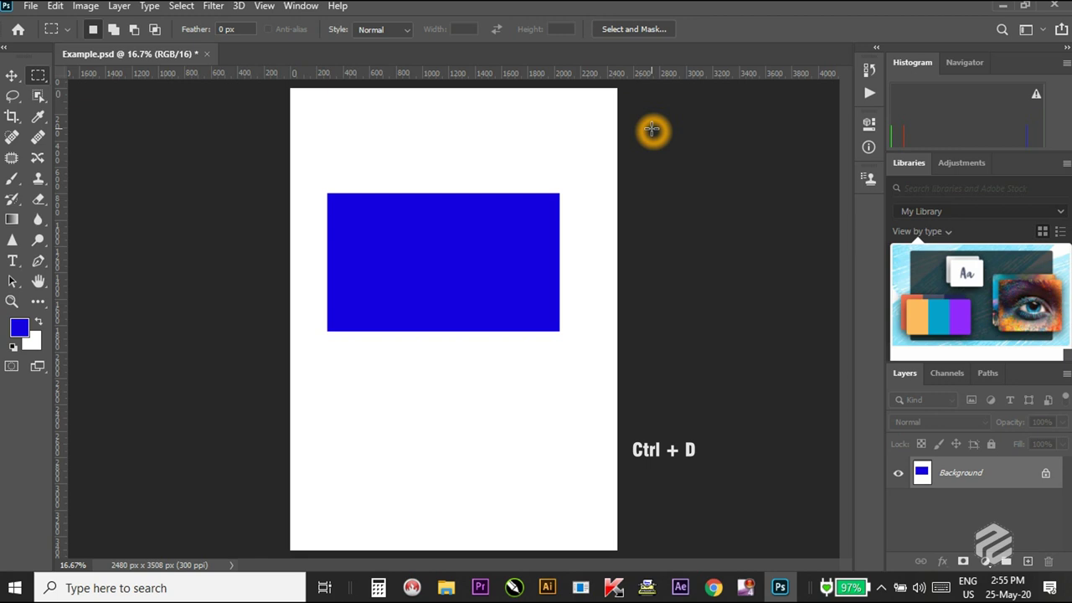
left_click(12, 75)
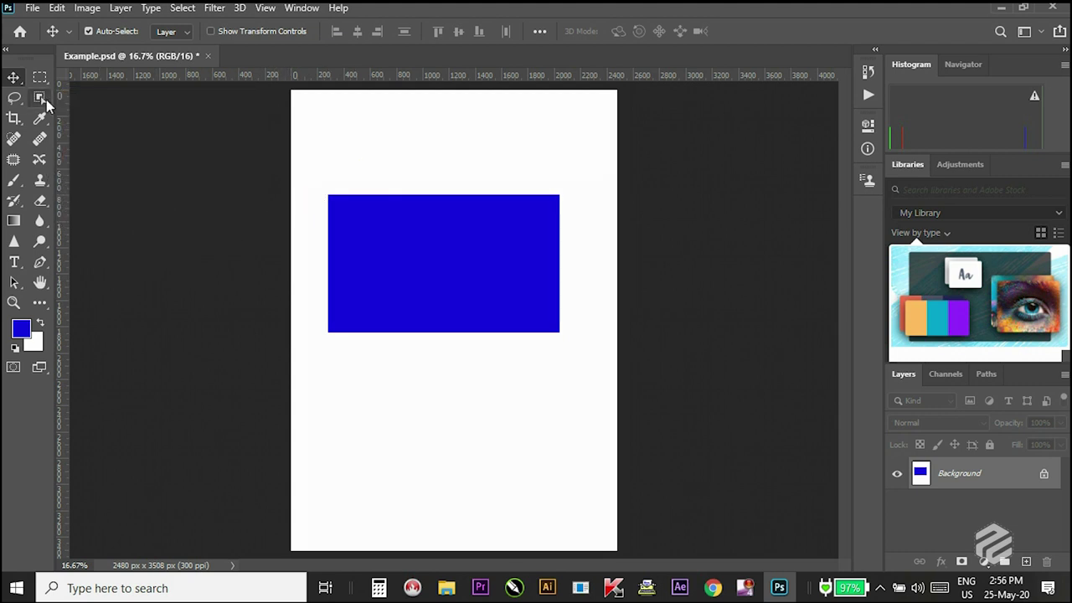
left_click(381, 224)
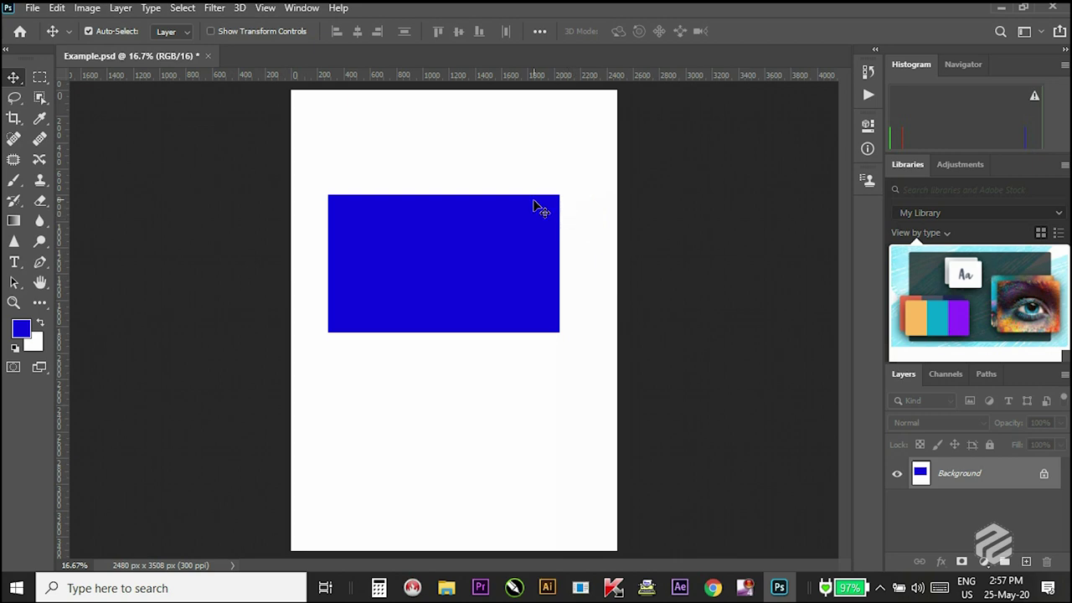
Undo the last three operations one by one, back to before the rectangular selection was drawn.
left_click(57, 7)
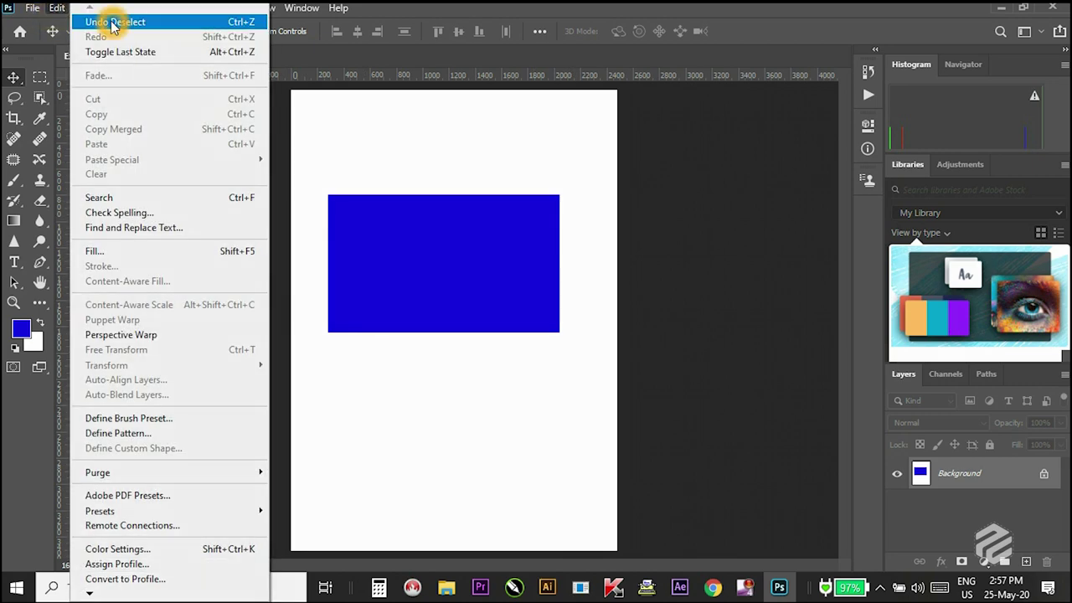
left_click(91, 20)
left_click(53, 8)
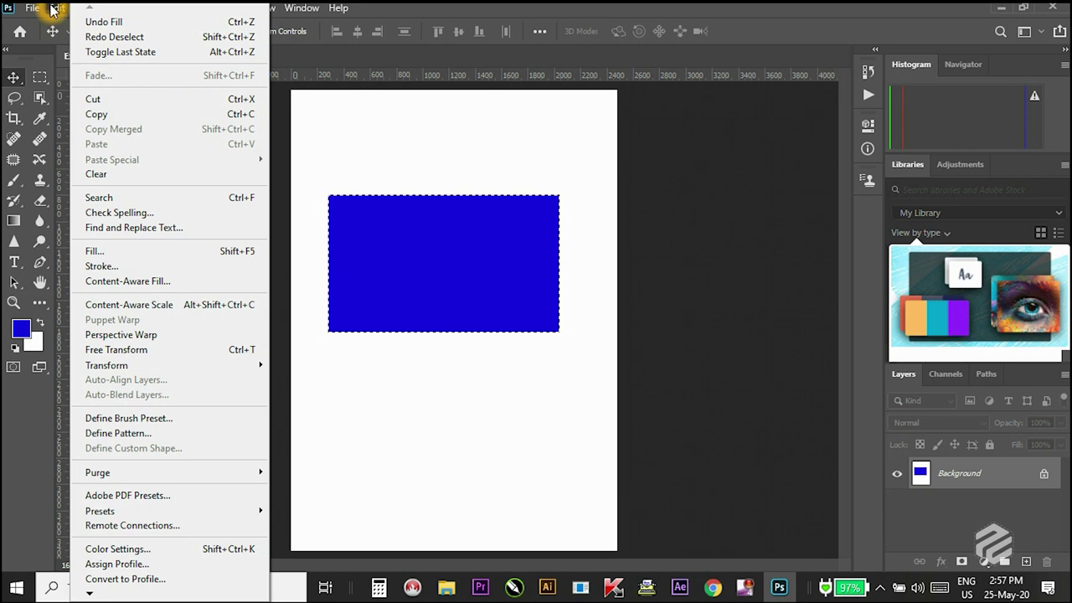
left_click(110, 23)
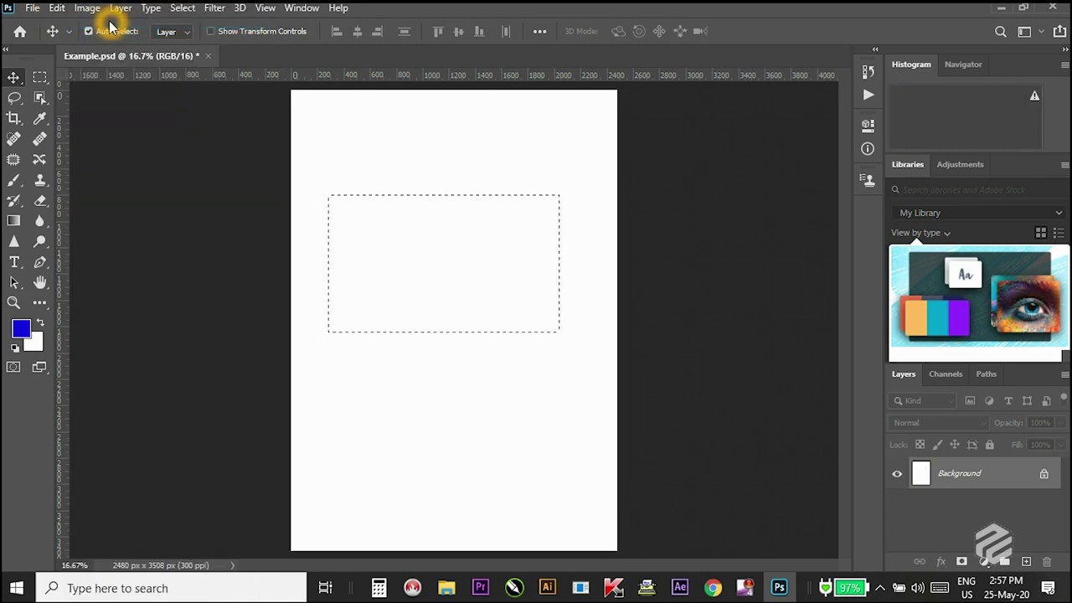
left_click(65, 10)
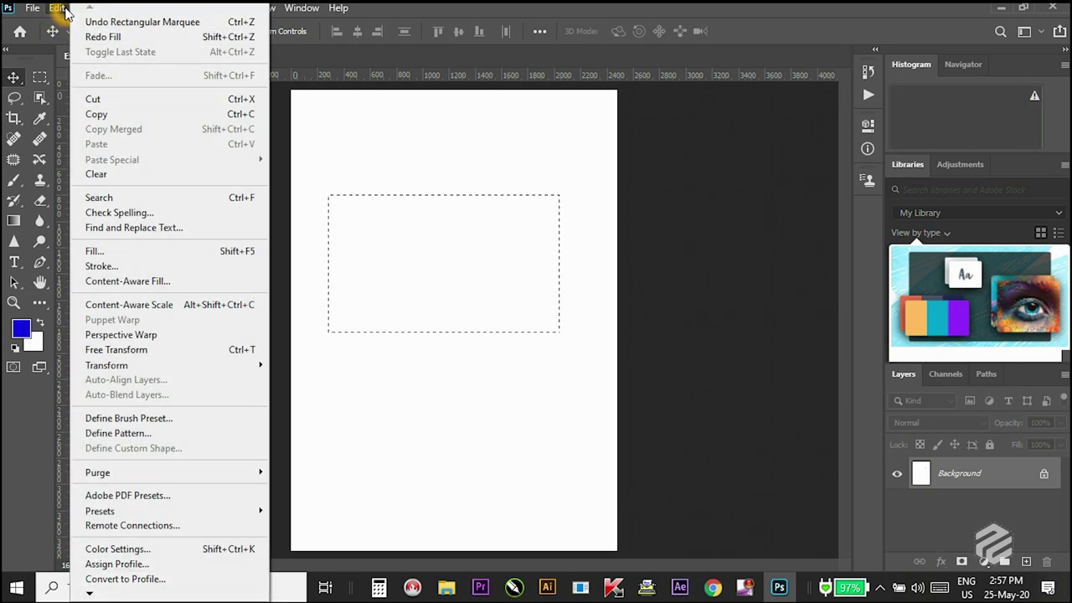
left_click(184, 23)
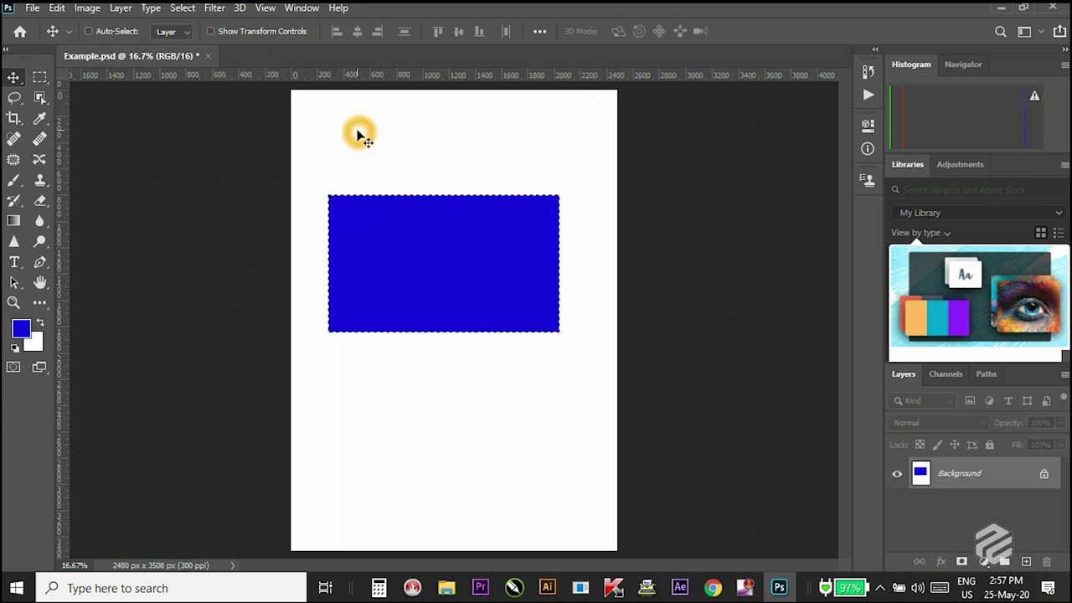
Deselect the restored blue rectangle, then step back and forward through the deselection and the fill.
key("ctrl+d")
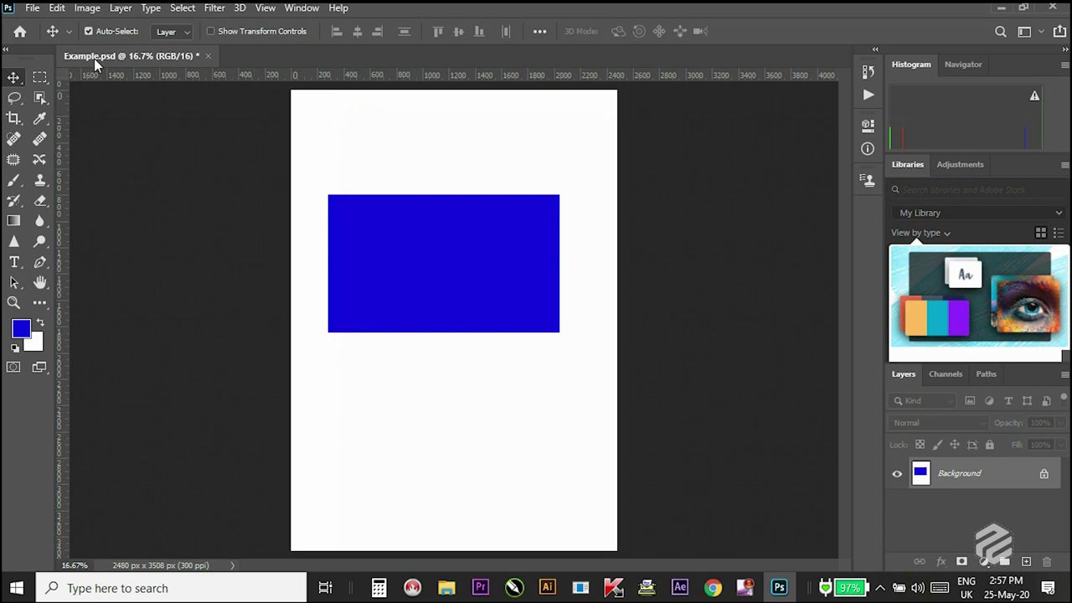
left_click(381, 240)
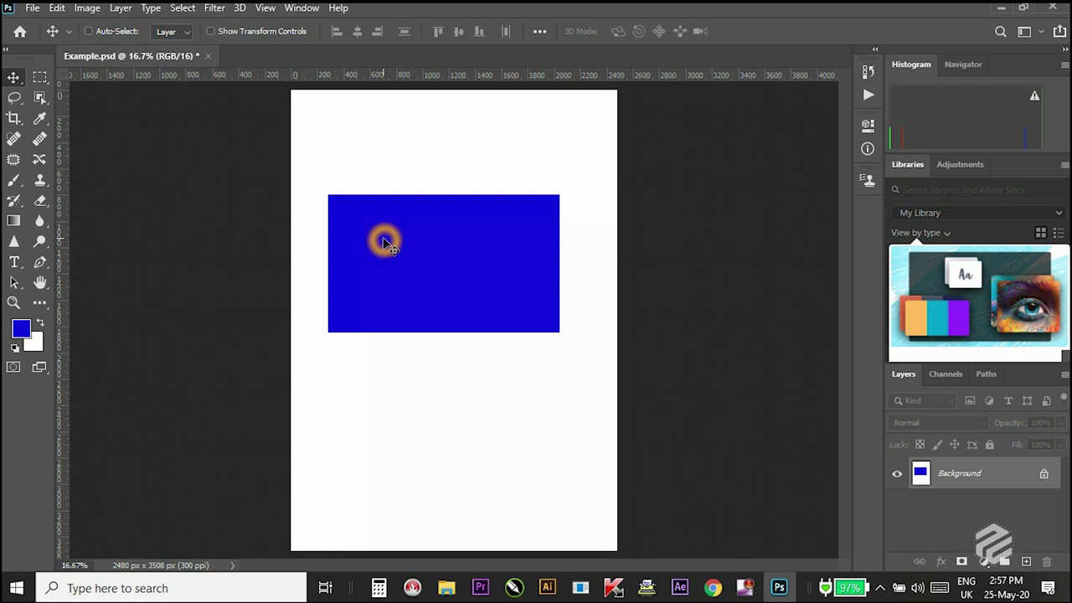
key("ctrl+z")
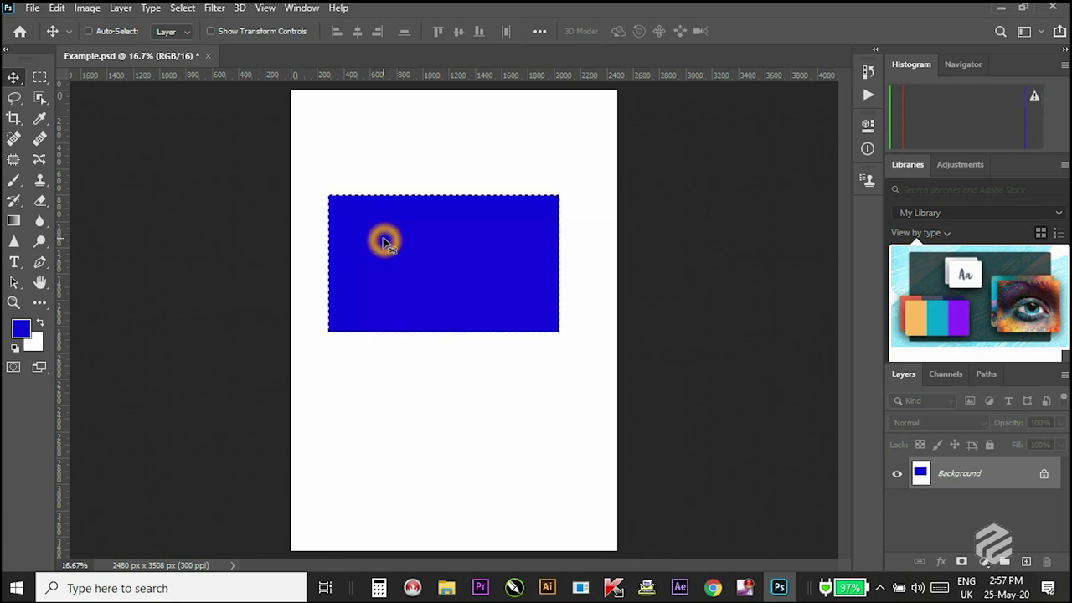
key("ctrl+z")
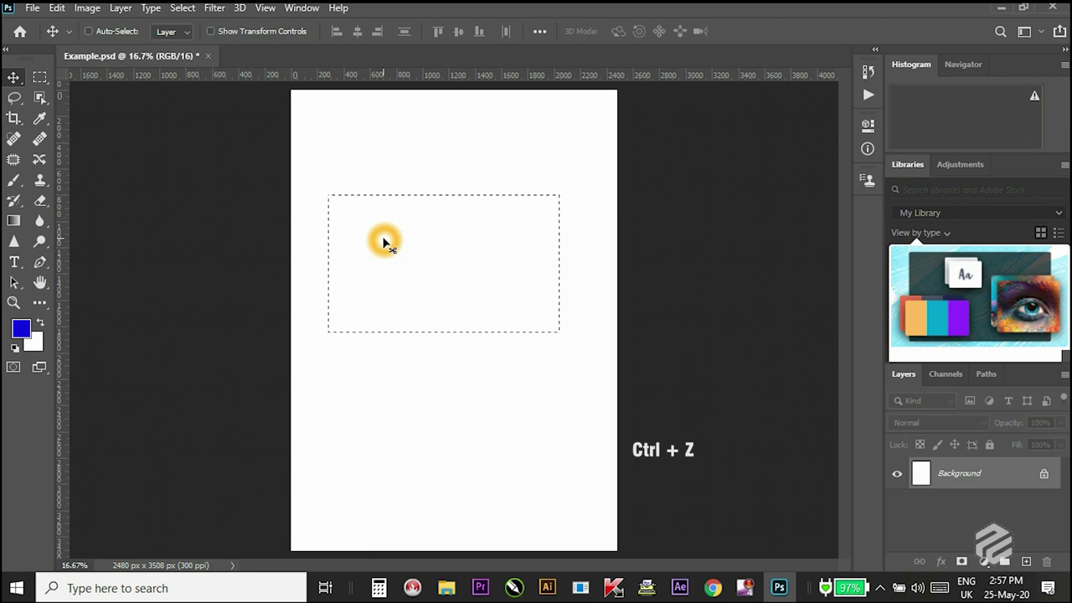
key("ctrl+z")
key("ctrl+d")
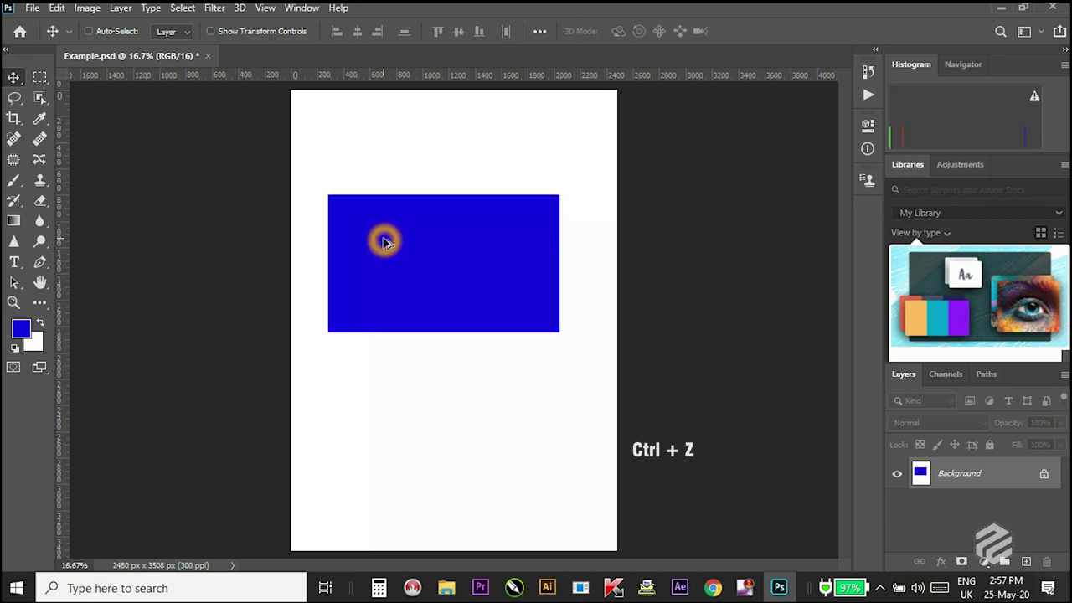
Undo the deselection, fill and rectangular selection again to return to the blank page.
key("ctrl+z")
key("ctrl+z")
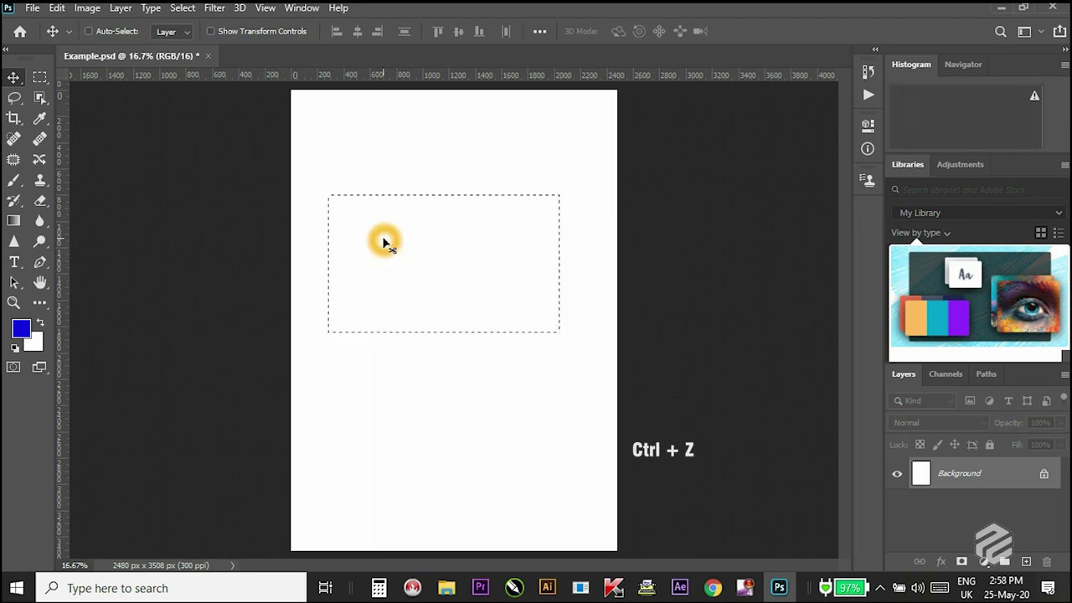
key("ctrl+z")
key("ctrl+shift+z")
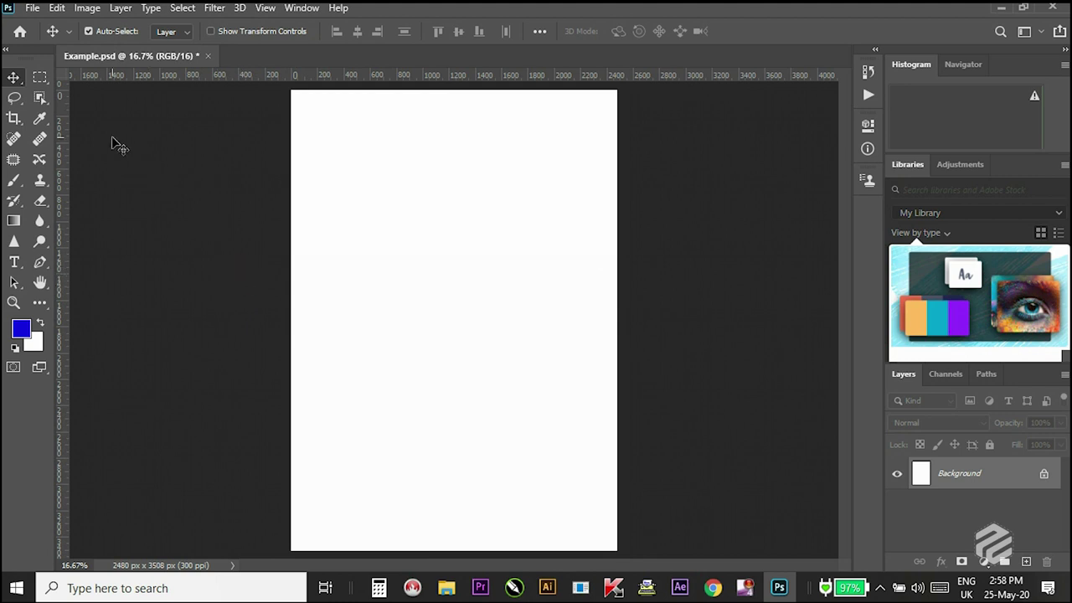
Draw a smaller rectangular marquee in the page's upper half and fill it with the foreground colour, Normal mode, 100% opacity.
left_click(40, 77)
left_click_drag(350, 212, 479, 322)
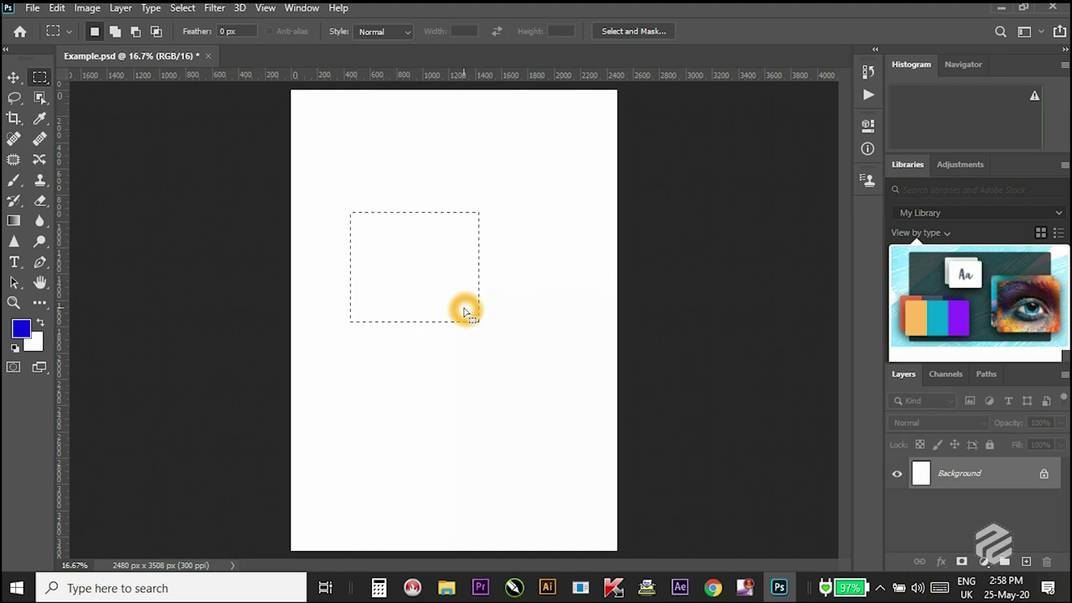
key("shift+F5")
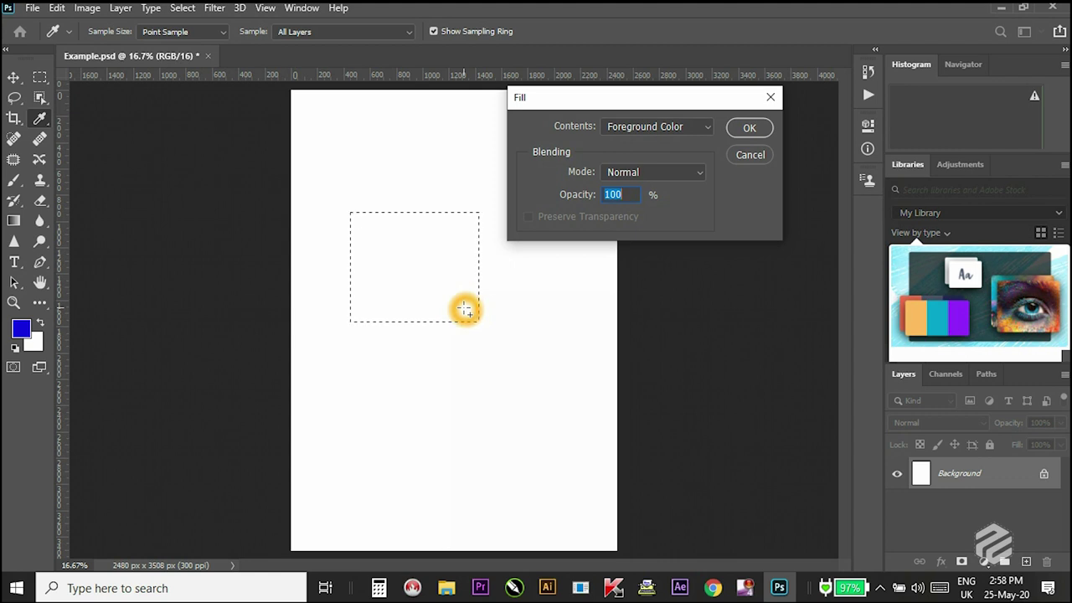
key("Escape")
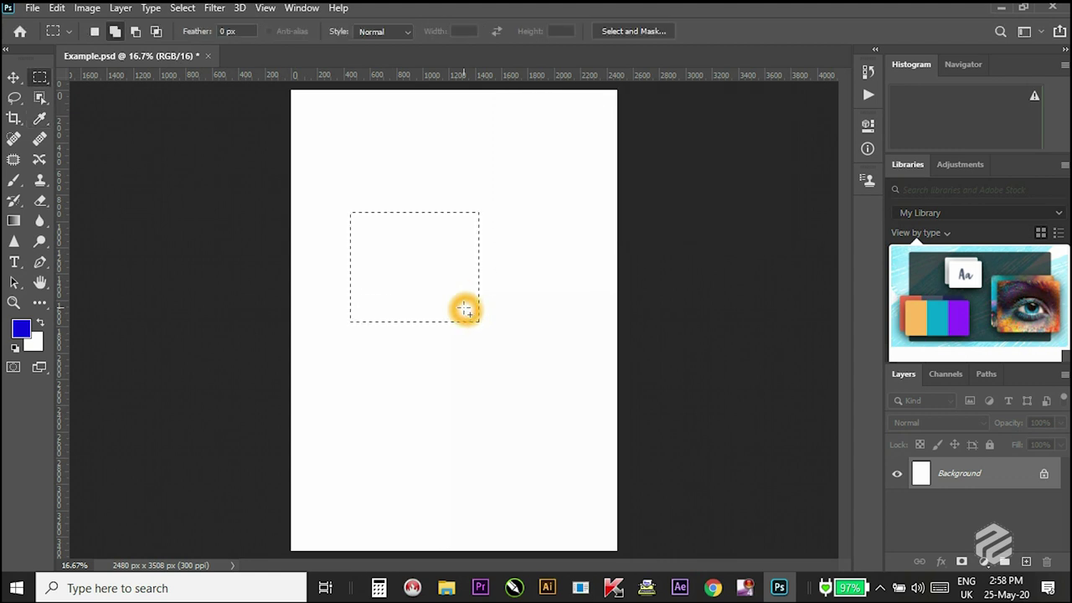
key("shift+F5")
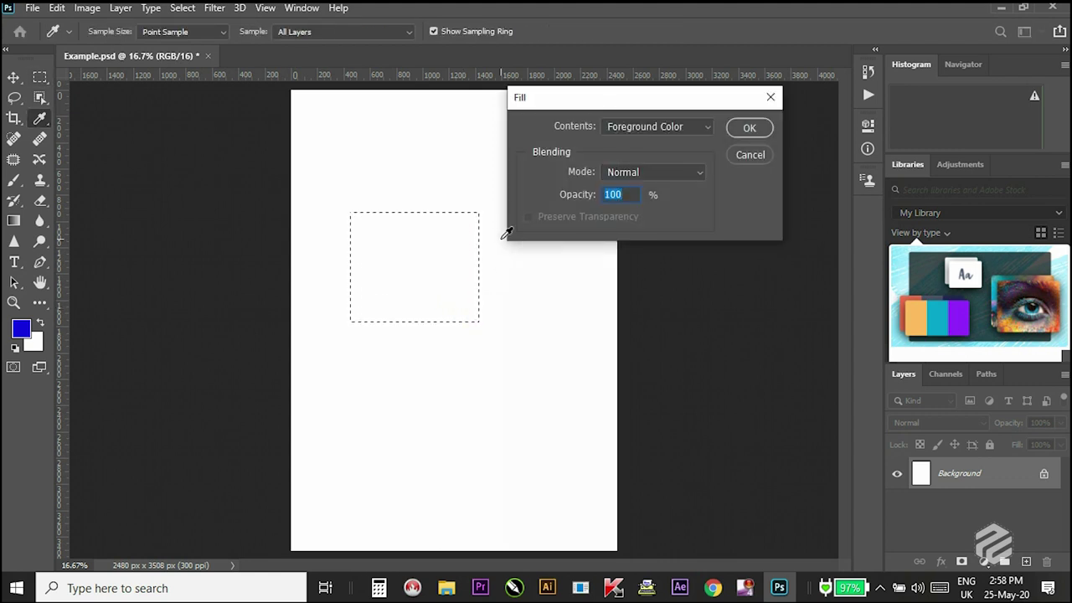
left_click(749, 128)
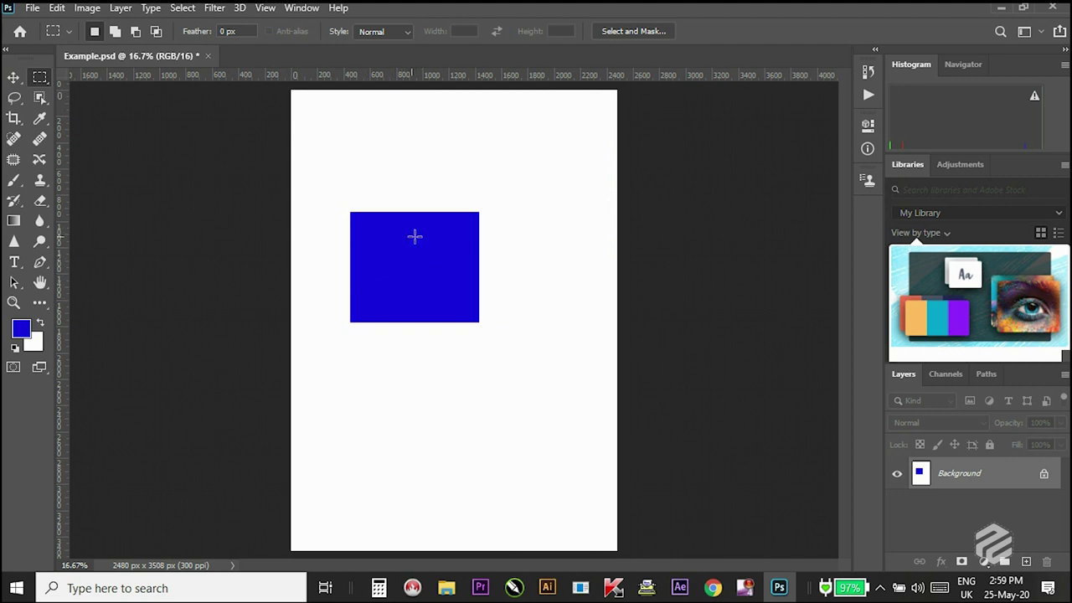
Activate the Move tool for use on the new blue rectangle.
left_click(429, 265)
left_click(531, 167)
left_click(12, 83)
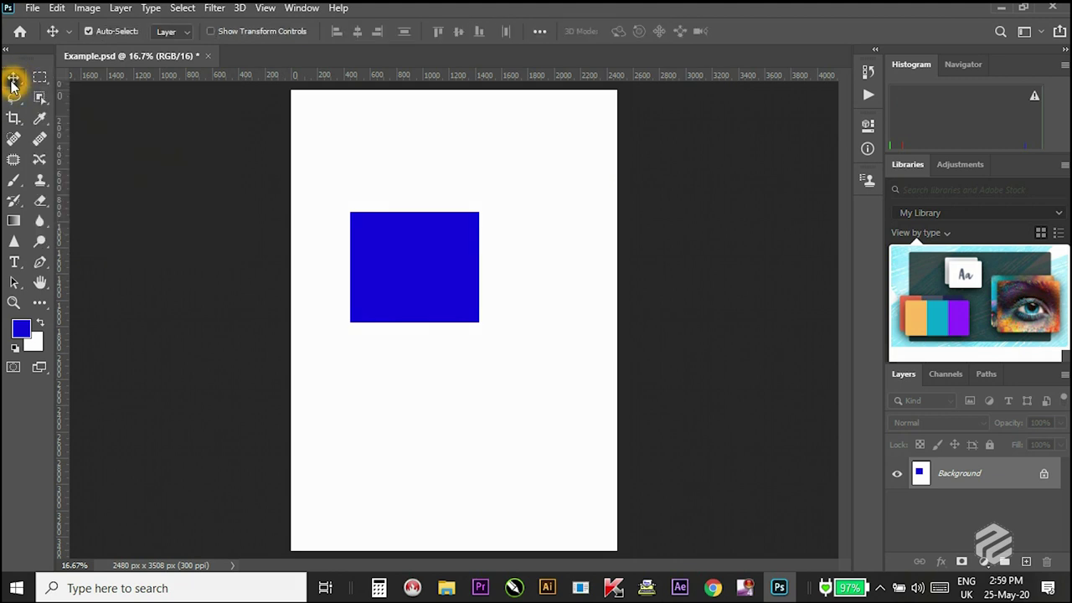
Try to move the blue rectangle on the Background layer slightly, and undo that move.
left_click(429, 261)
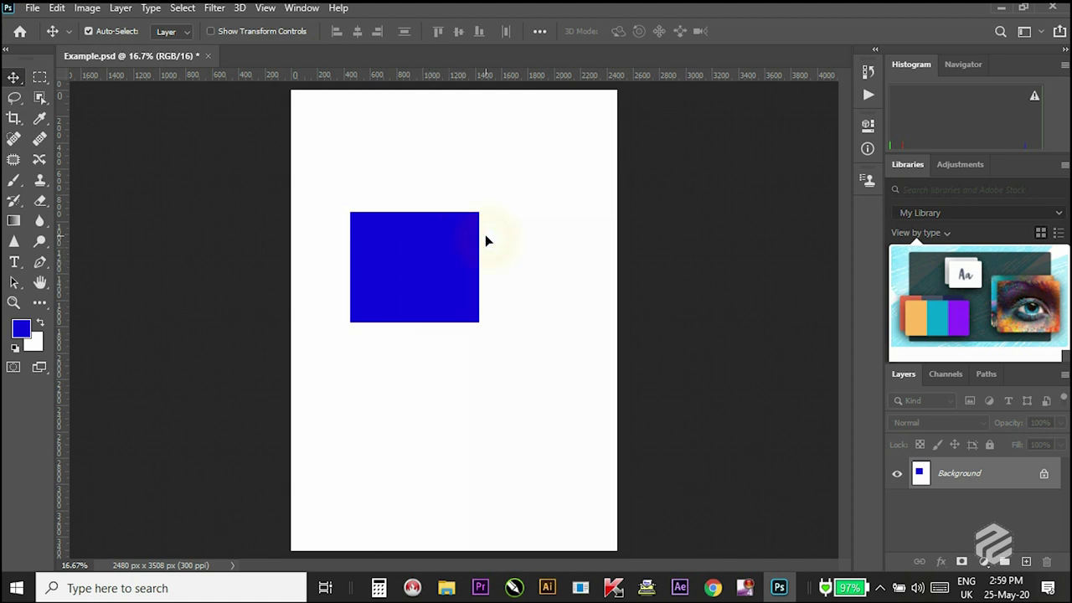
left_click_drag(486, 235, 488, 237)
key("ctrl+z")
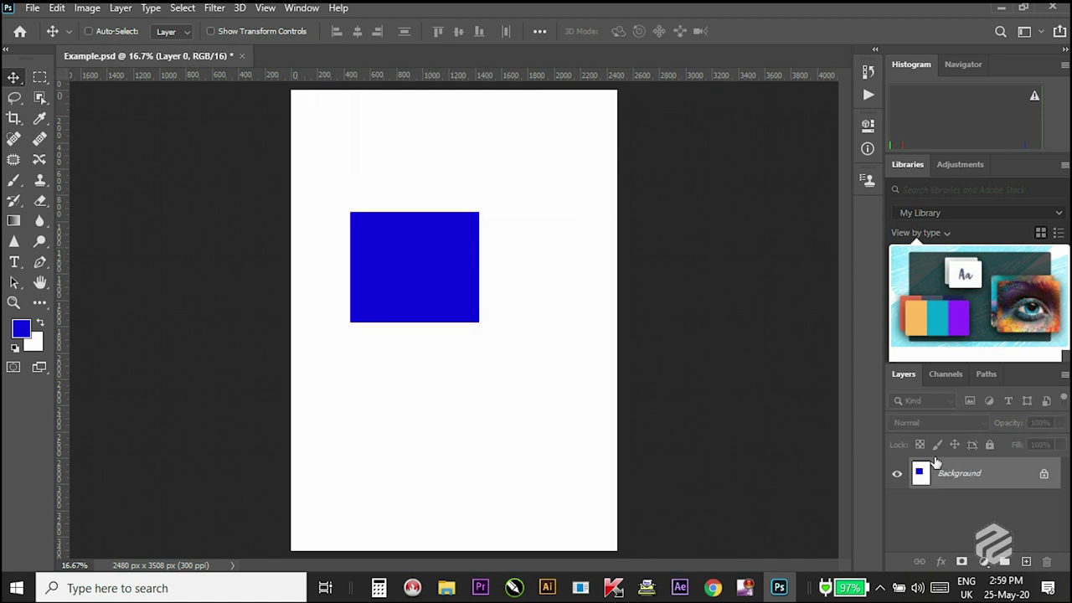
left_click_drag(956, 461, 960, 444)
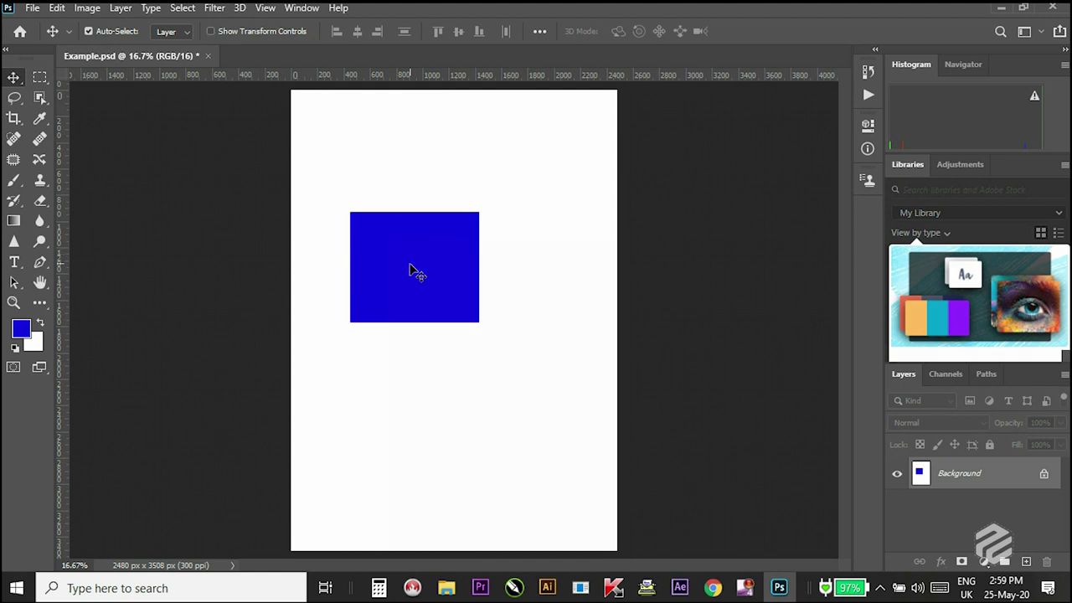
Move the background's white area and blue rectangle together diagonally down and right across the canvas.
left_click_drag(410, 265, 487, 229)
left_click_drag(434, 321, 426, 352)
left_click_drag(464, 174, 457, 225)
left_click(456, 225, "ctrl")
left_click(433, 333, "ctrl")
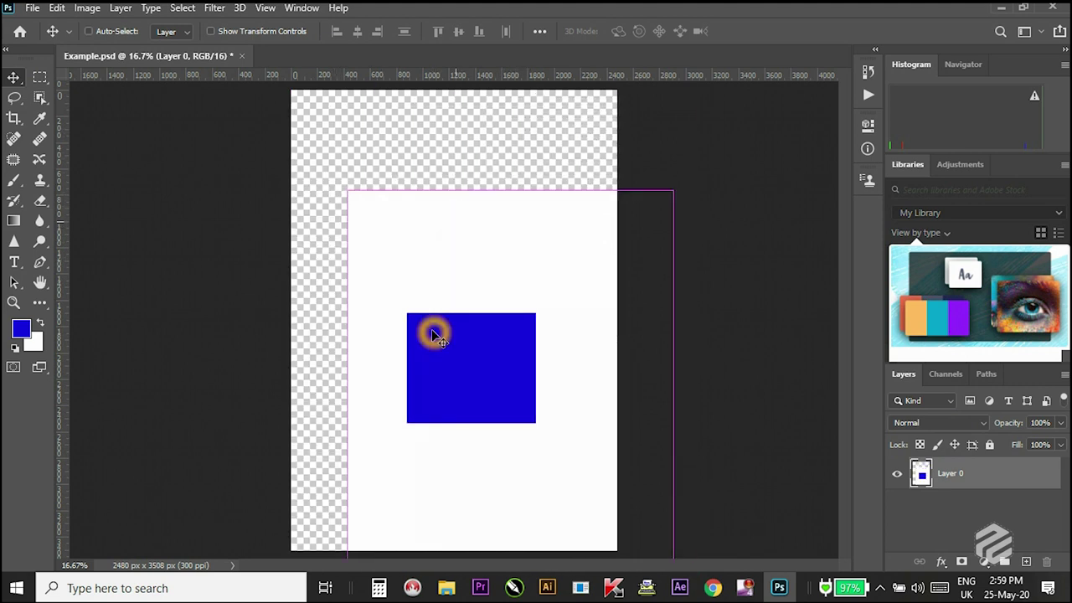
Undo the move of the white area and blue rectangle to restore the locked Background layer.
left_click(499, 326)
left_click(486, 292)
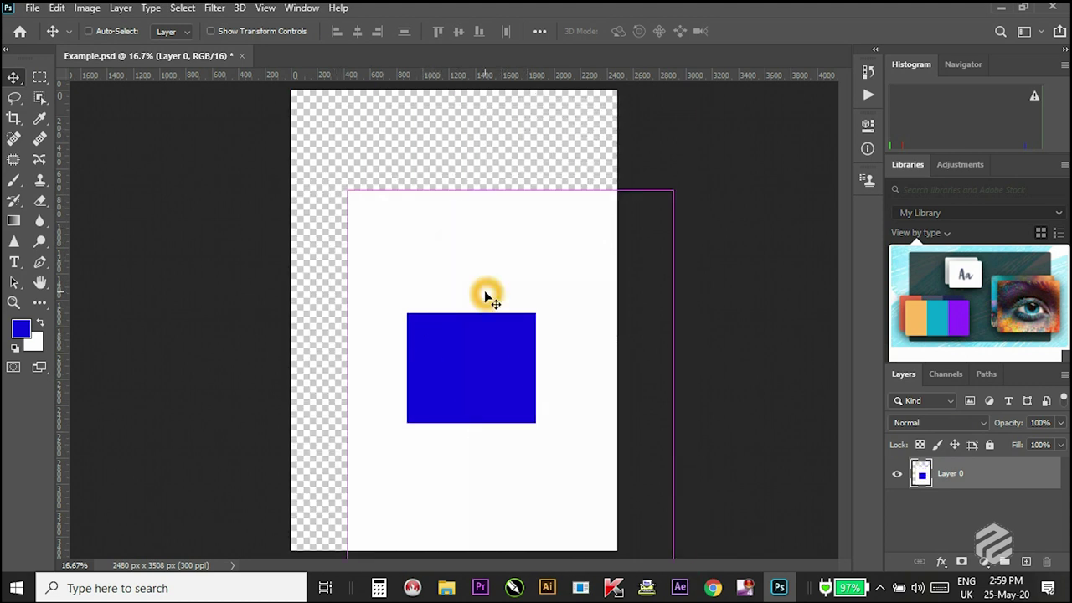
key("ctrl+z")
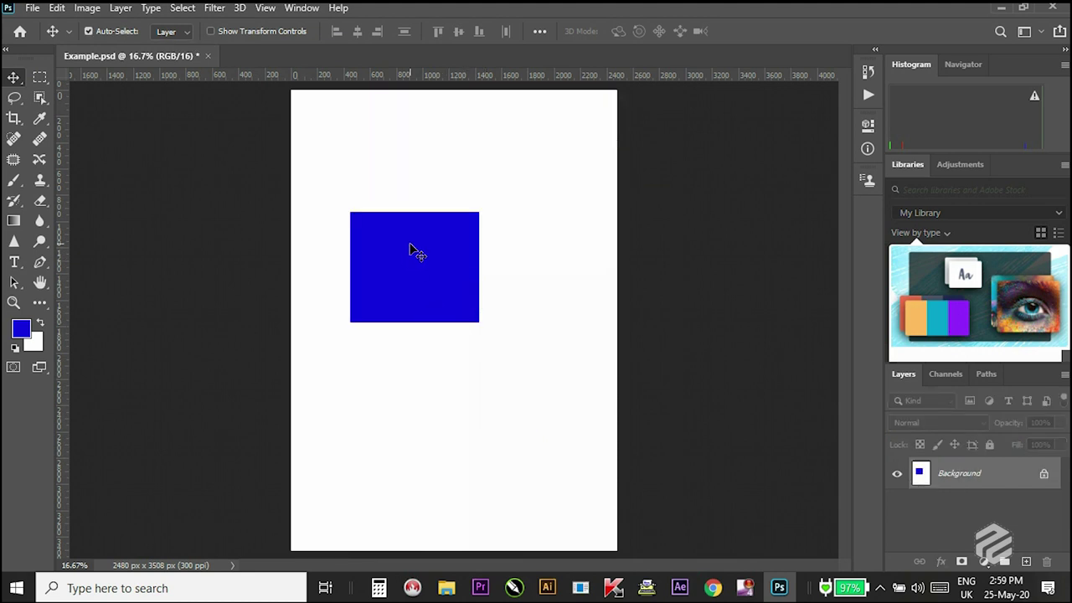
left_click(410, 247)
left_click(962, 475)
left_click(961, 474)
left_click(919, 474)
left_click(1052, 458)
left_click(996, 488)
left_click(961, 476)
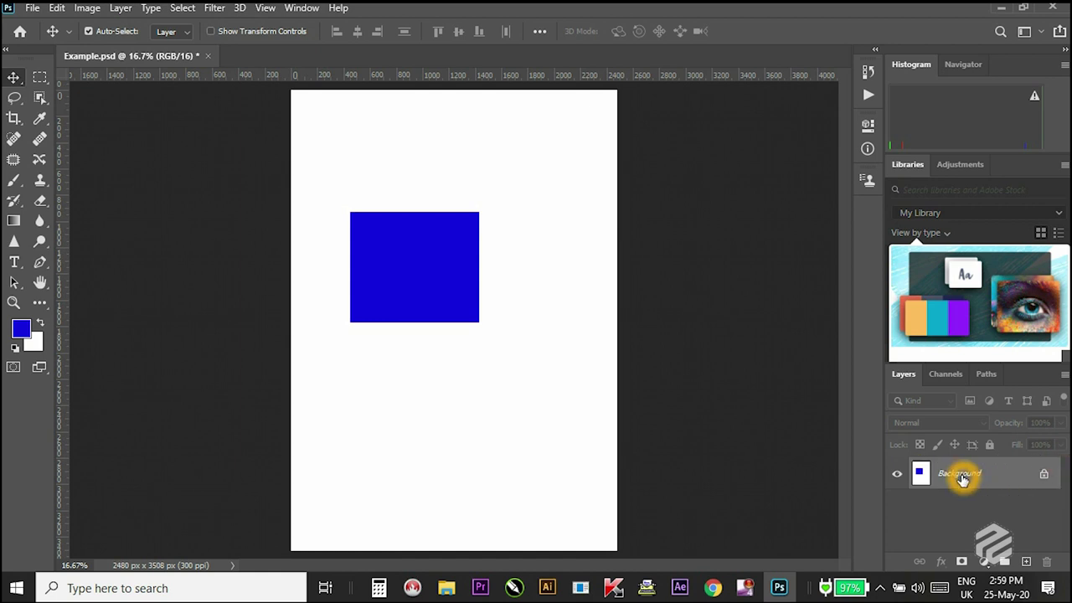
left_click(463, 264)
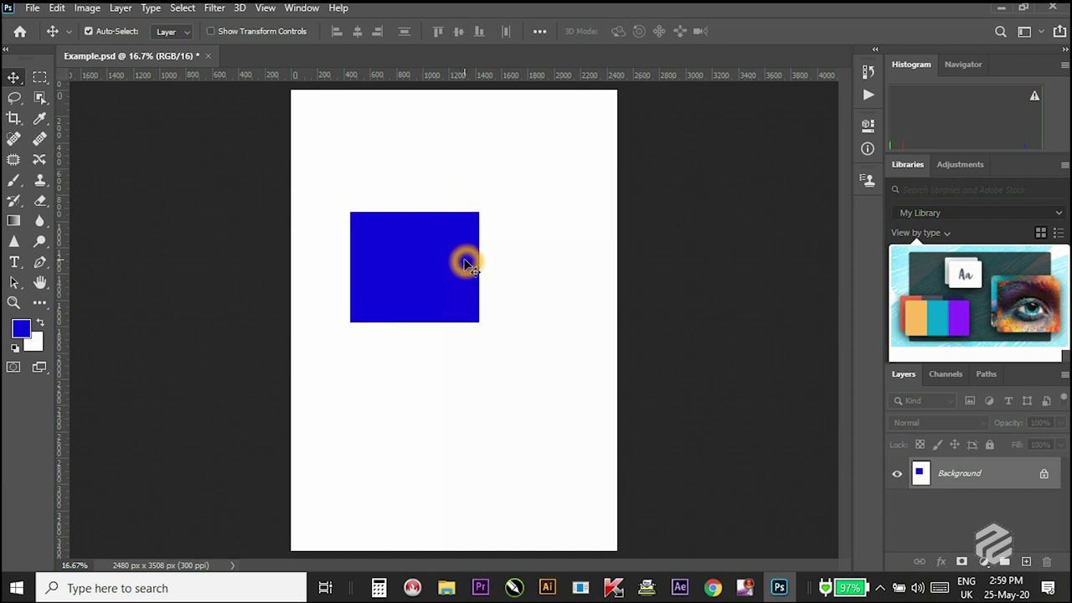
Clear the blue rectangle from the page and add a new blank layer above the Background layer.
key("ctrl")
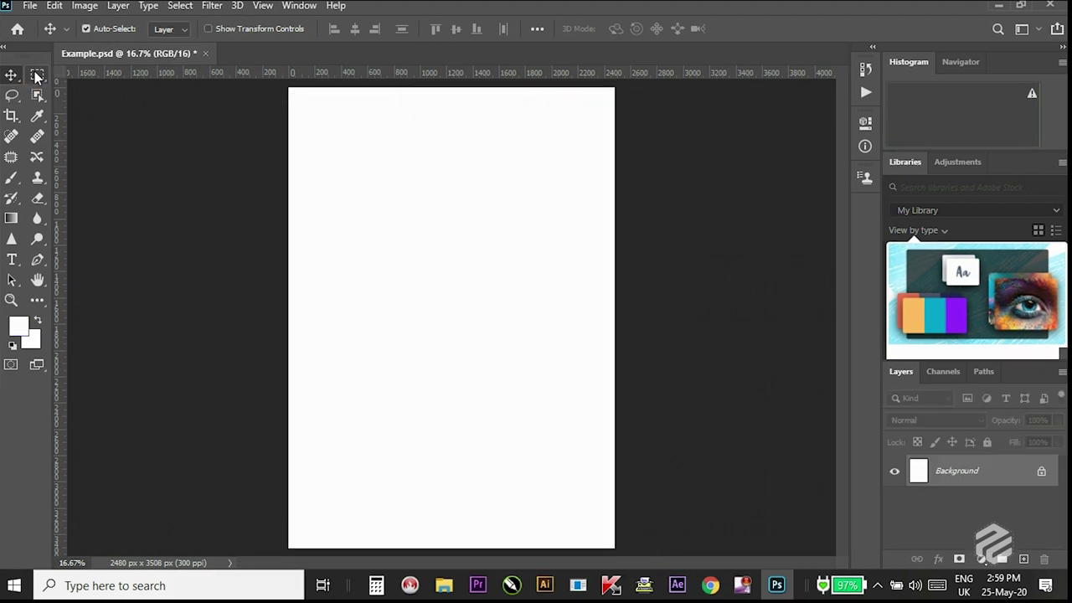
left_click(37, 74)
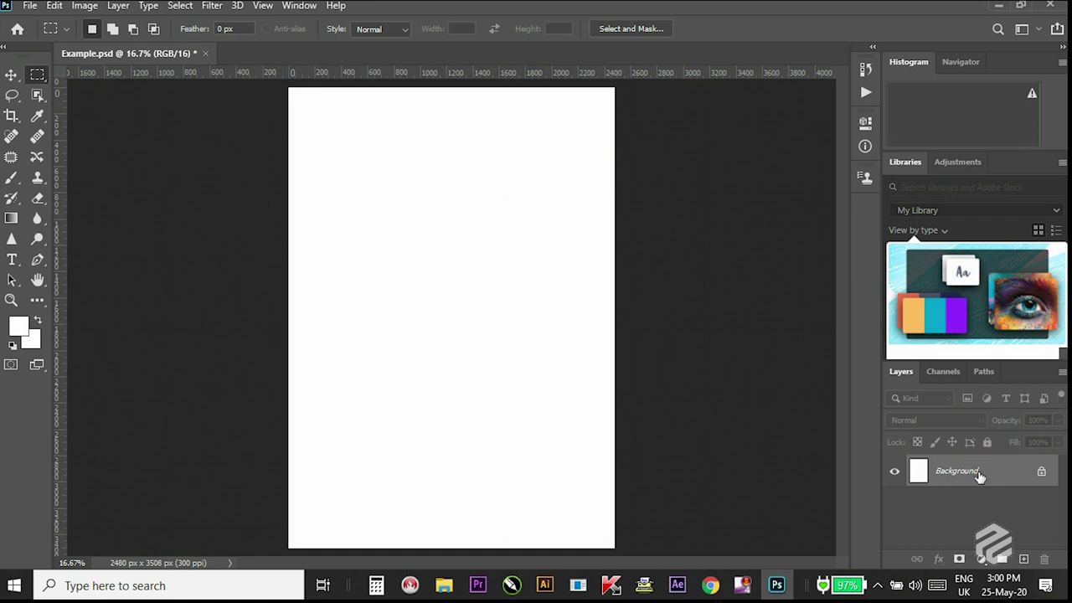
left_click(1025, 559)
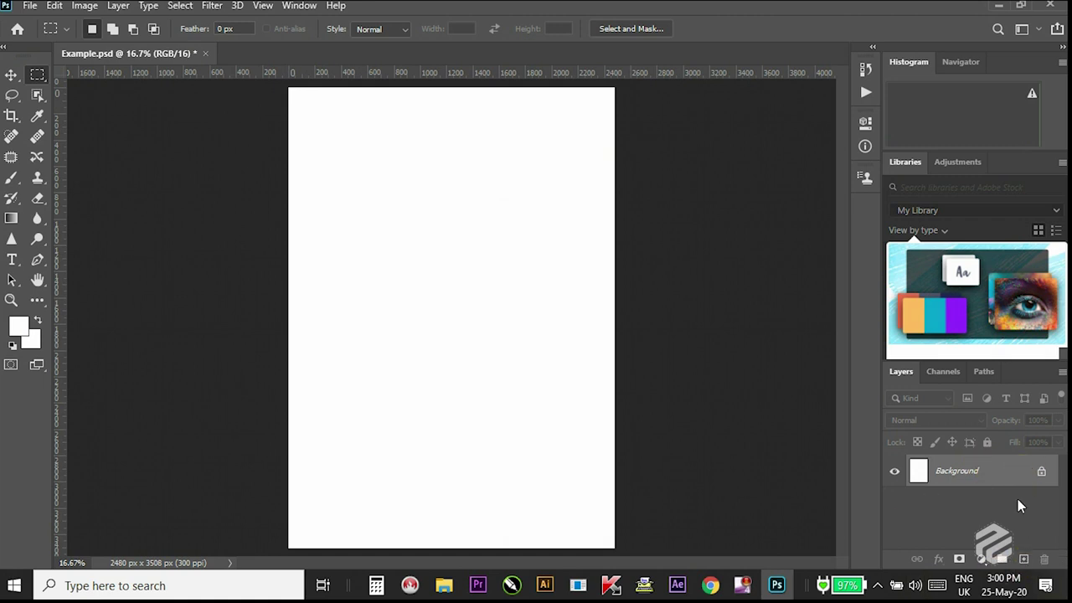
left_click(1024, 562)
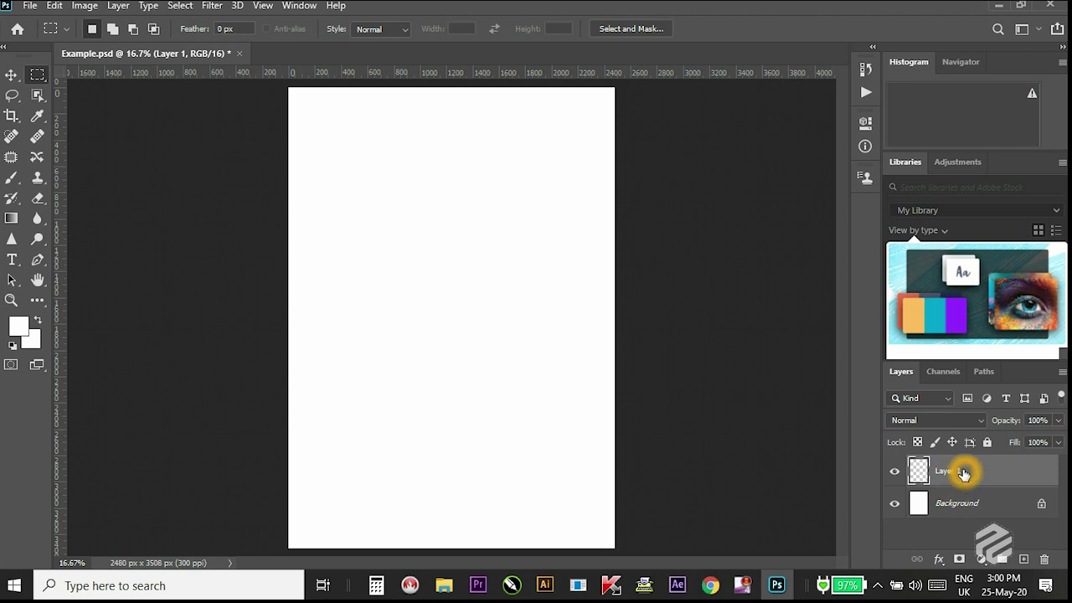
Start another new layer above Layer 1 and set its colour label to Orange.
key("alt+shift")
key("ctrl+shift+n")
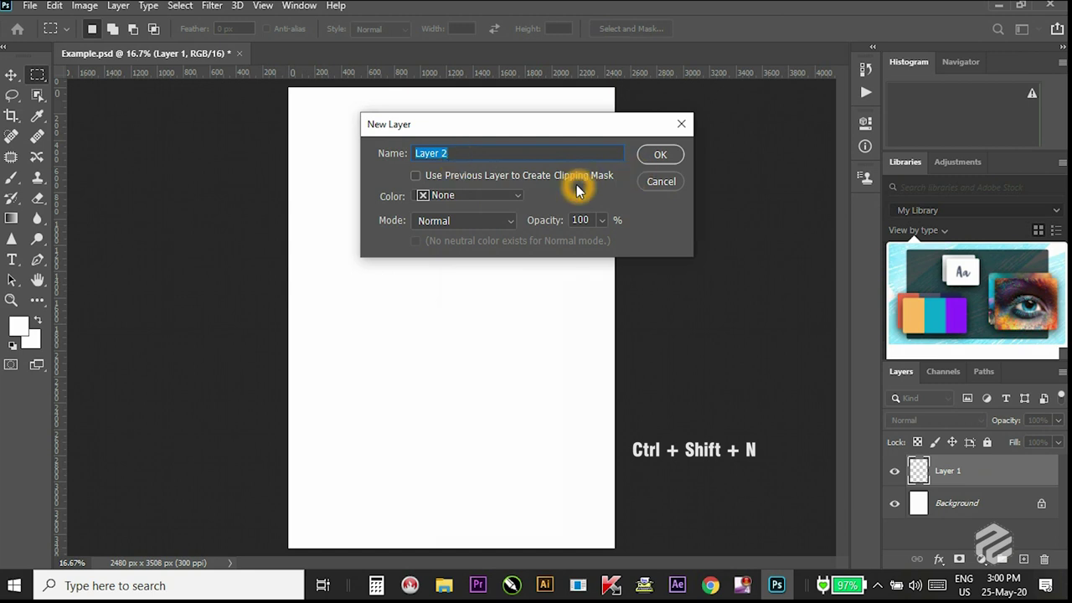
left_click(471, 195)
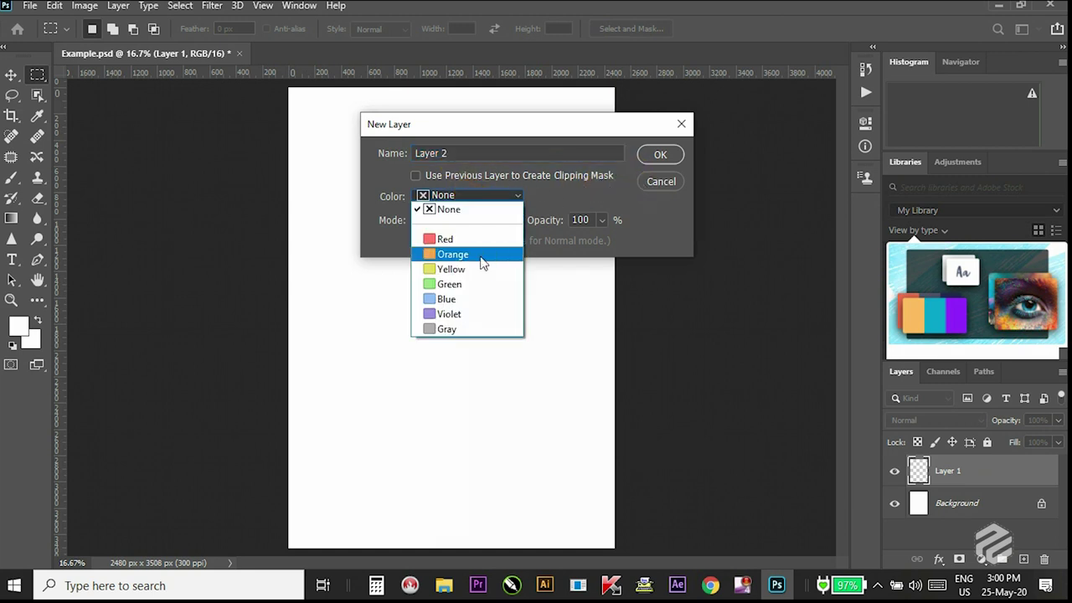
left_click(475, 256)
left_click(895, 467)
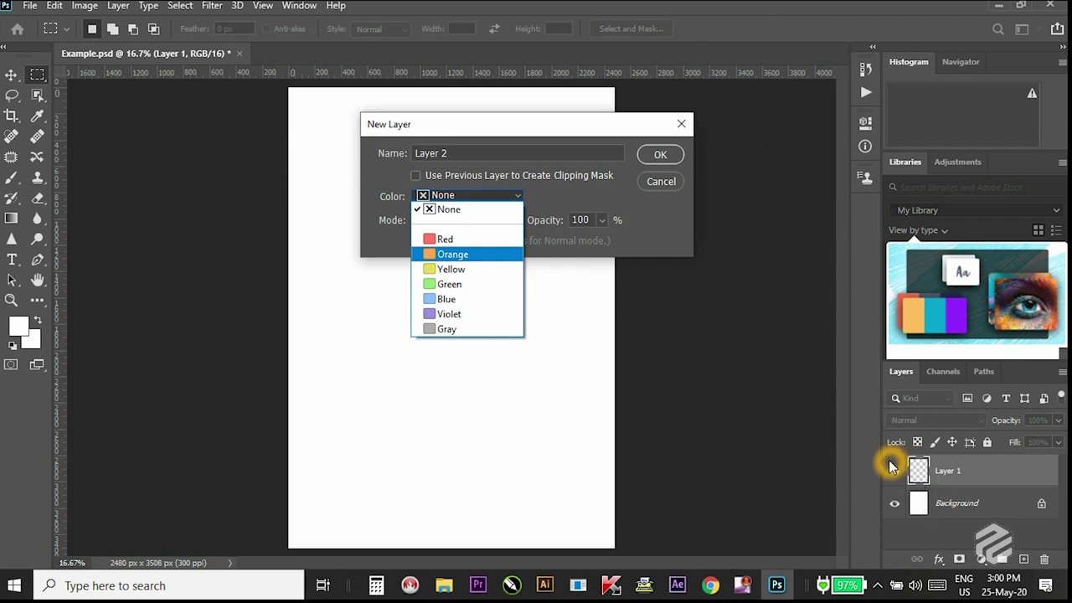
left_click(894, 470)
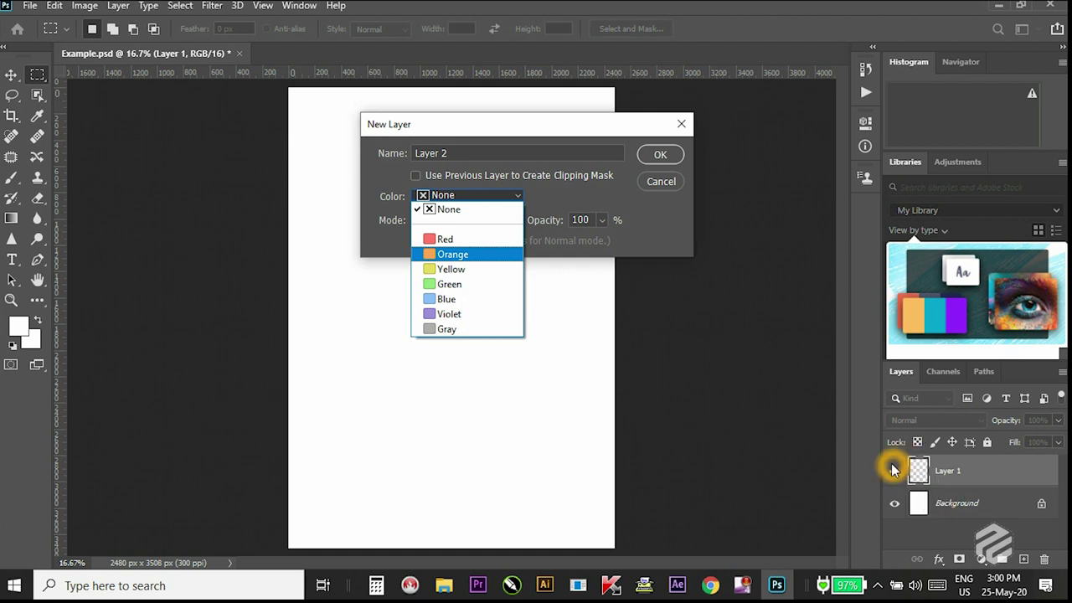
left_click(445, 254)
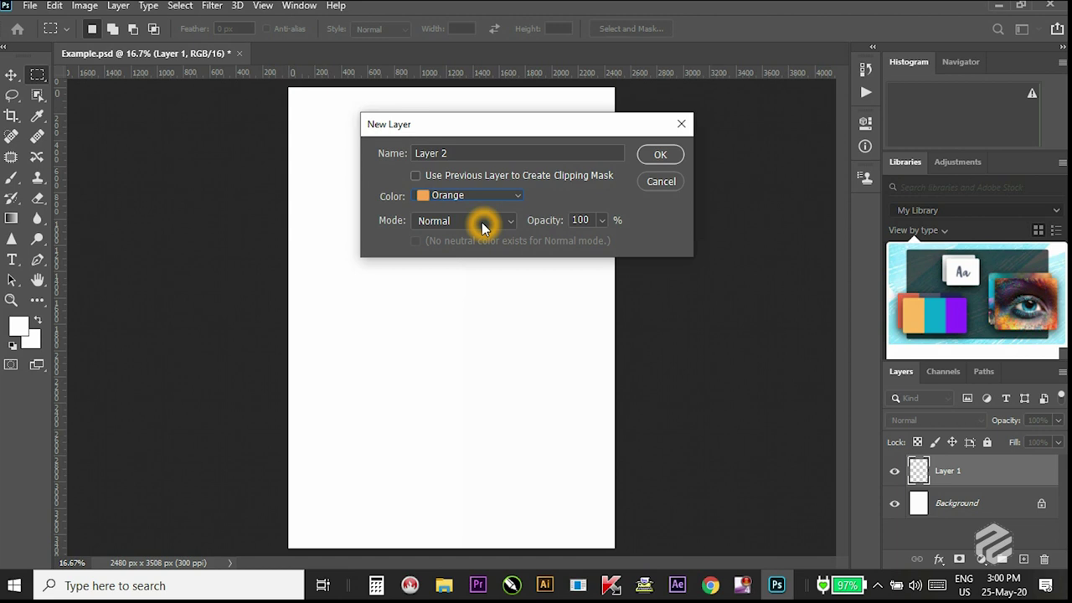
Name the orange-labelled new layer Example and create it.
left_click_drag(522, 153, 396, 157)
left_click(395, 159)
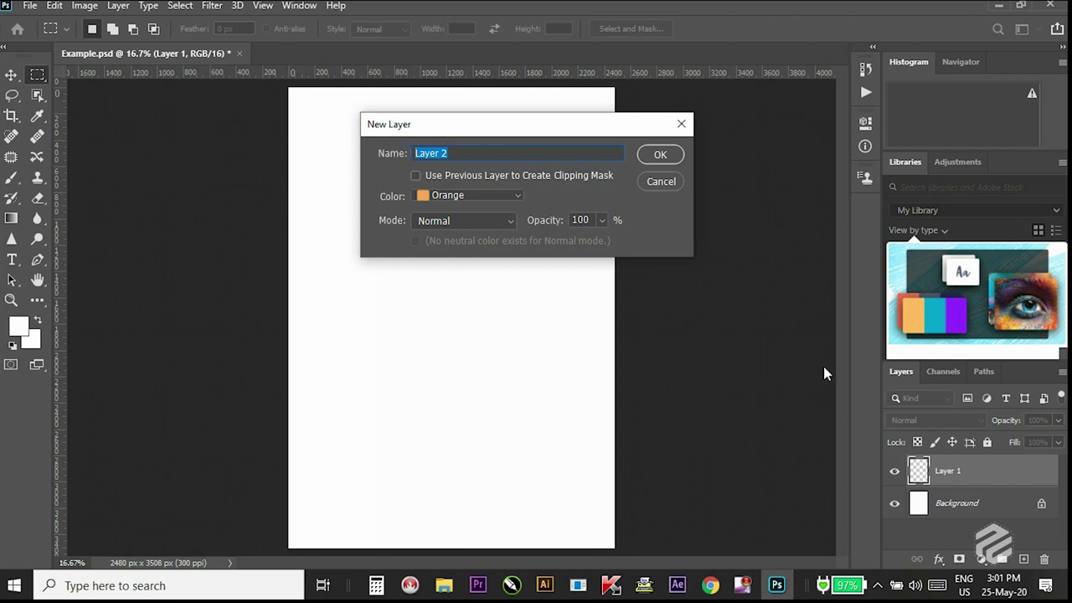
left_click(954, 477)
left_click(969, 474)
left_click(468, 153)
left_click(454, 159)
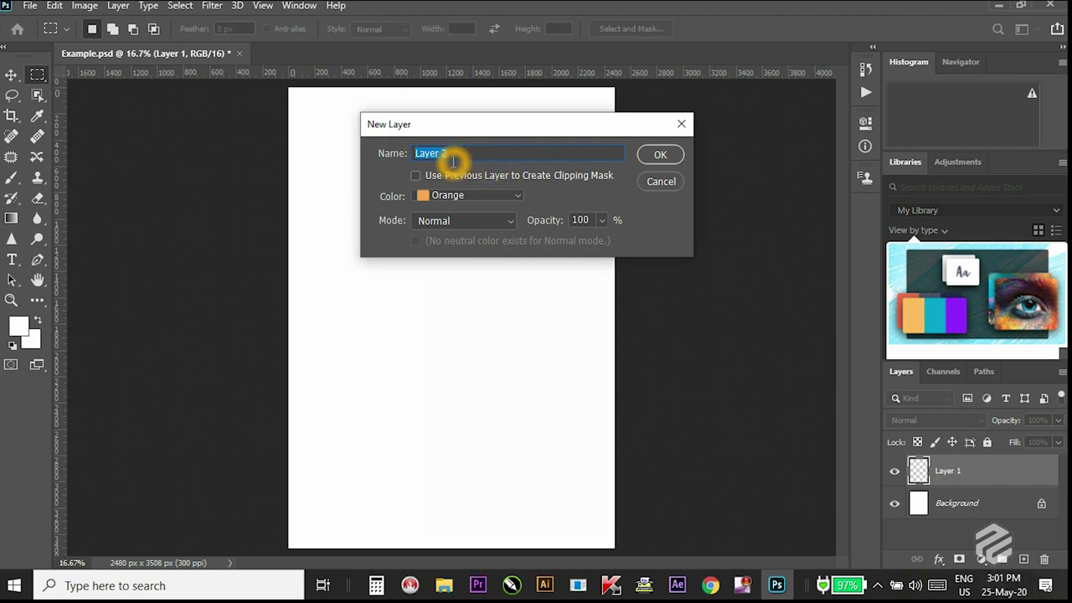
left_click(453, 156)
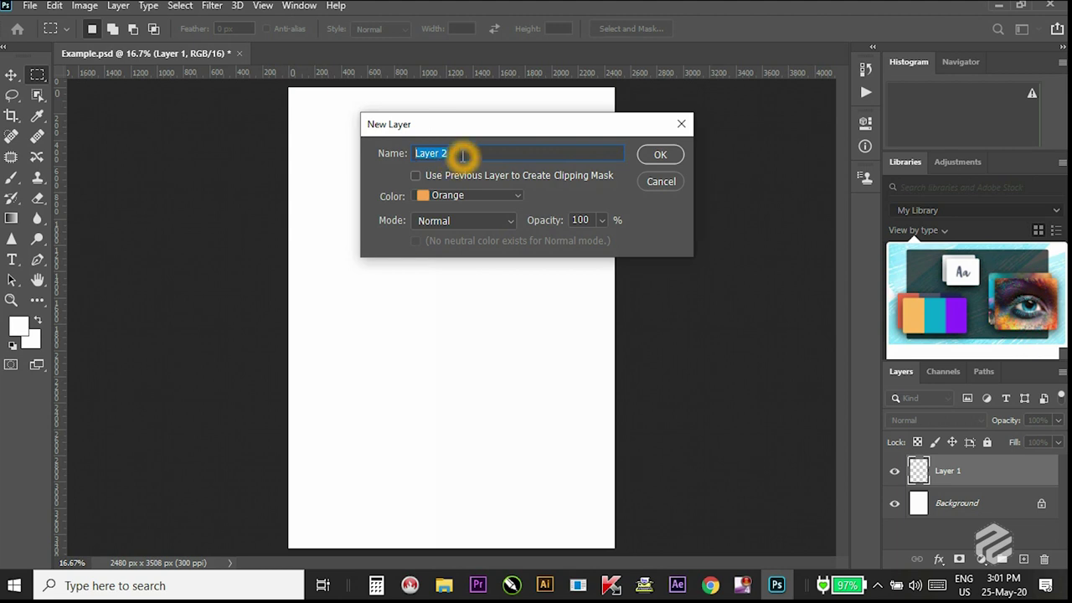
left_click(463, 155)
double_click(478, 154)
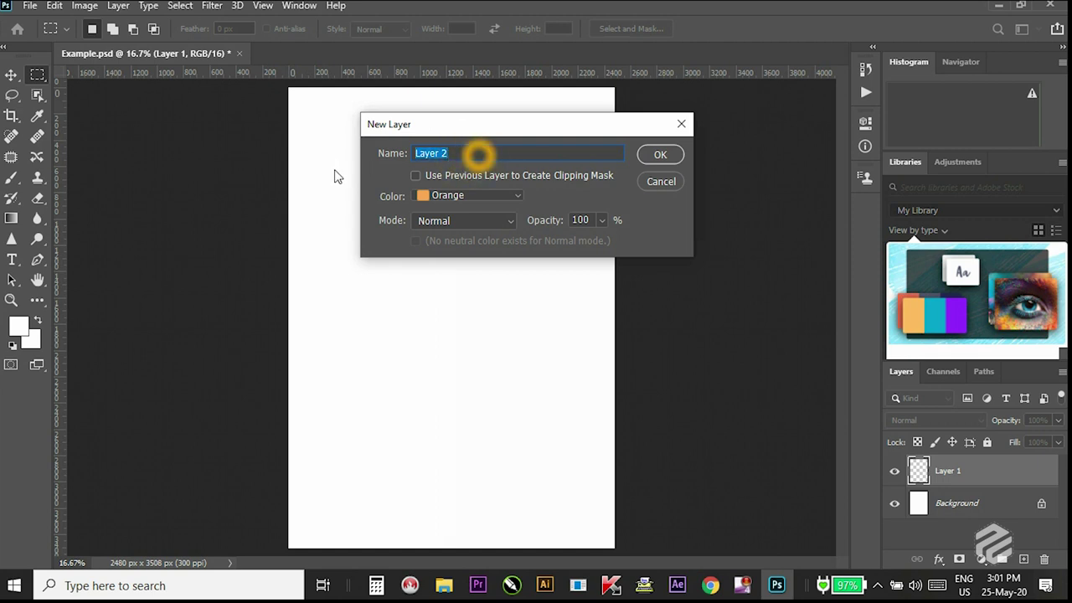
type("Example")
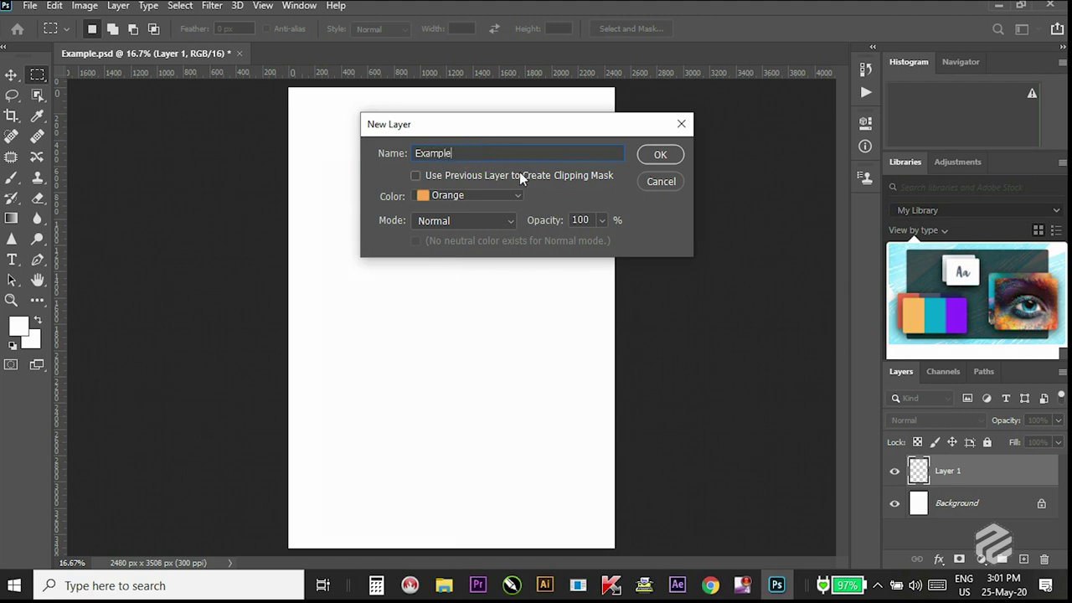
left_click(654, 154)
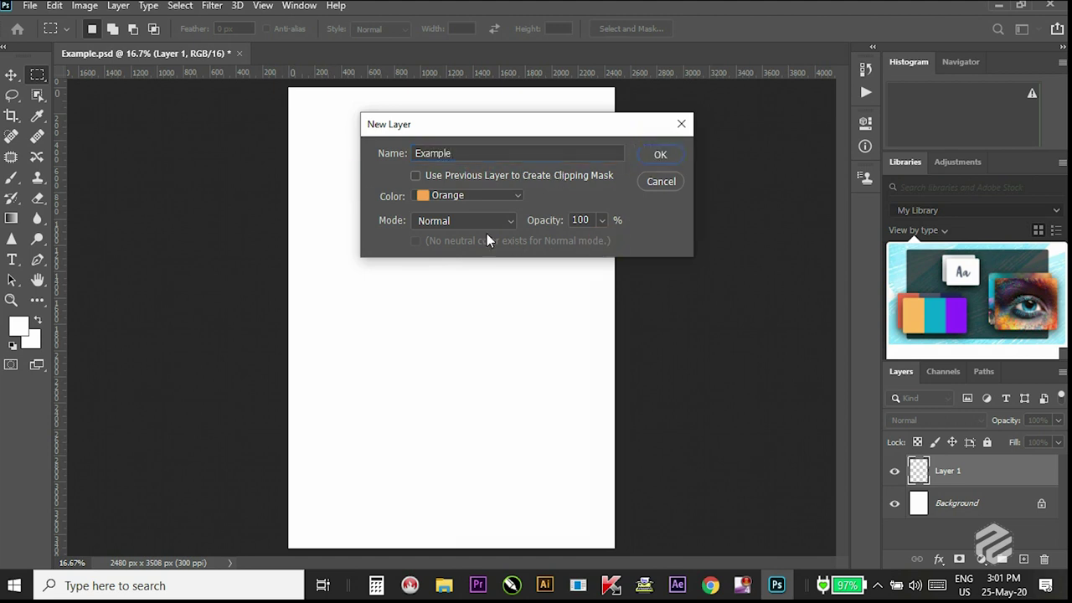
left_click(660, 155)
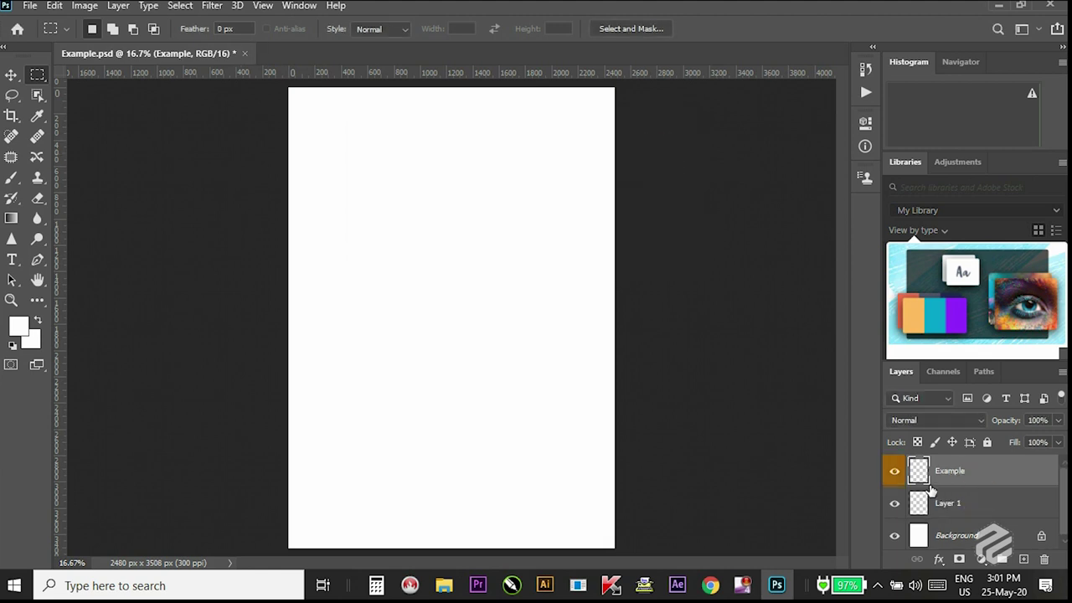
Examine the Example layer's colour label, visibility and transparent thumbnail, and its place in the layer stack.
left_click(890, 462)
left_click(889, 474)
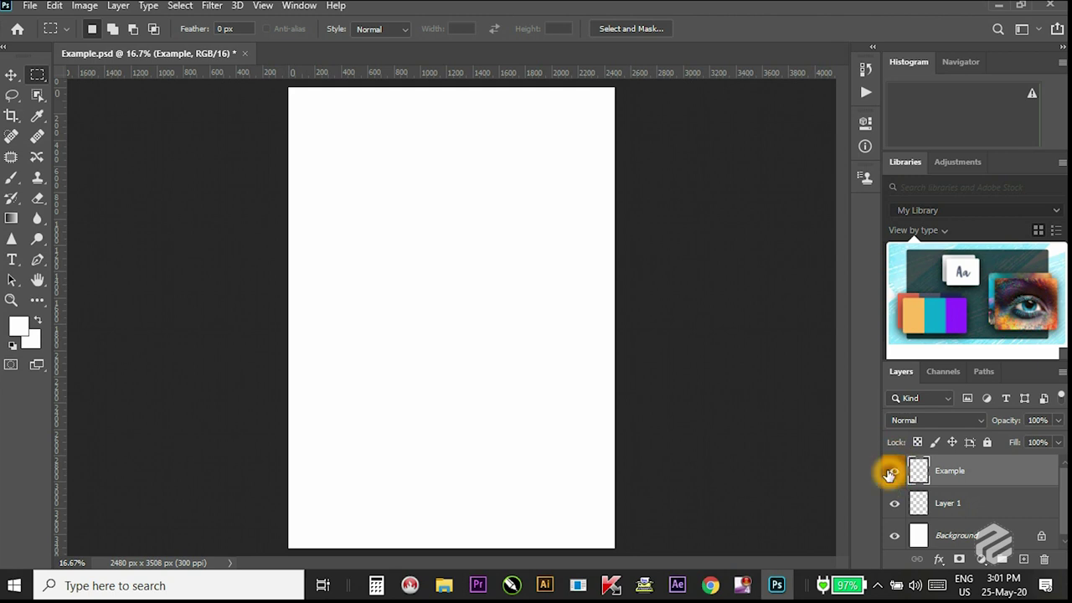
left_click(905, 486)
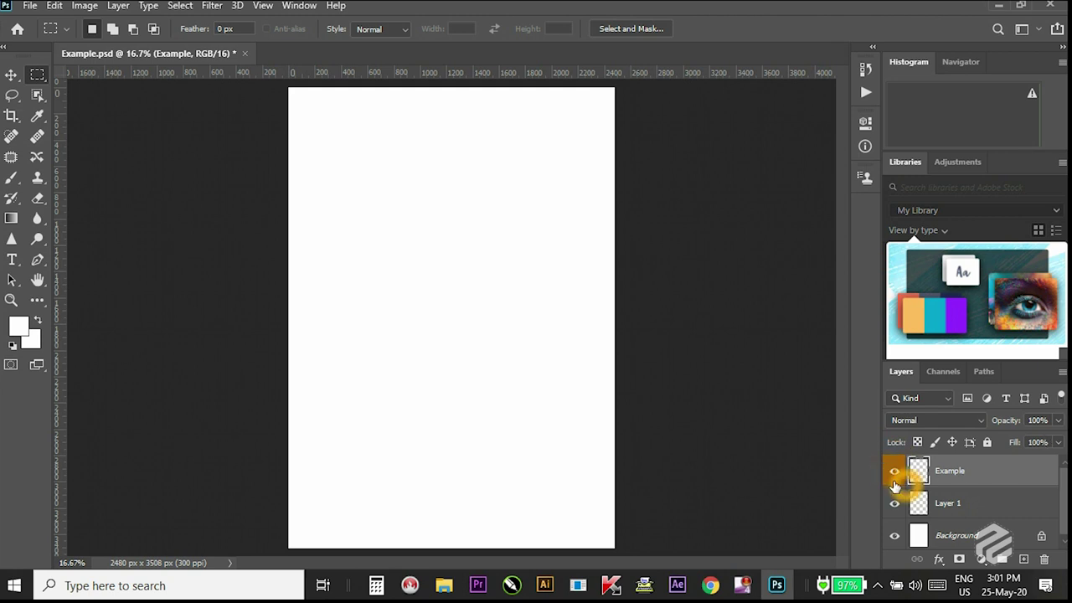
left_click(878, 466)
left_click(926, 480)
left_click(905, 464)
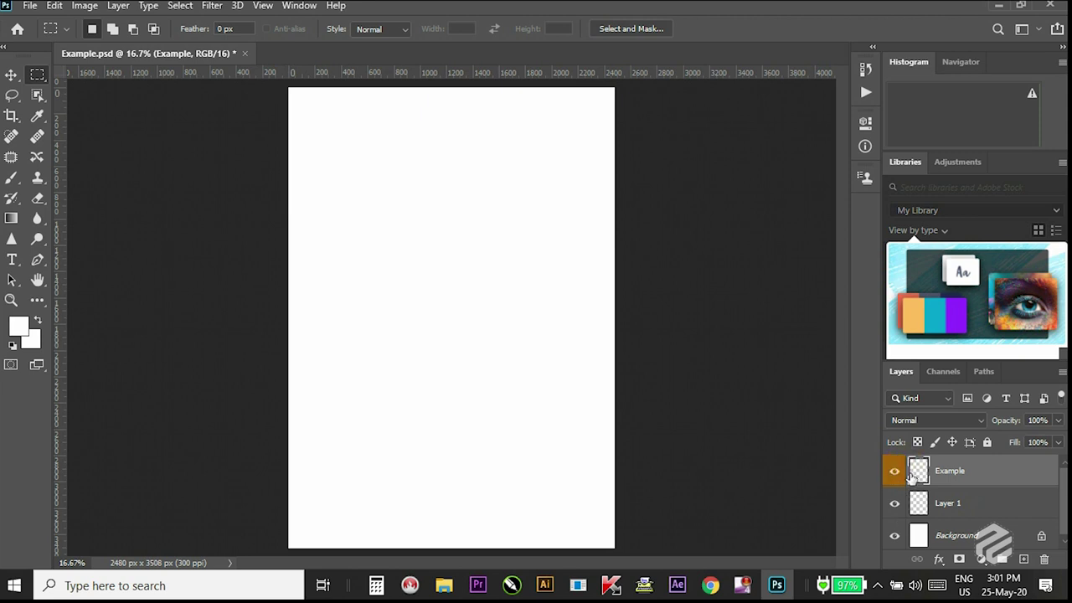
left_click(925, 473)
left_click(1063, 505)
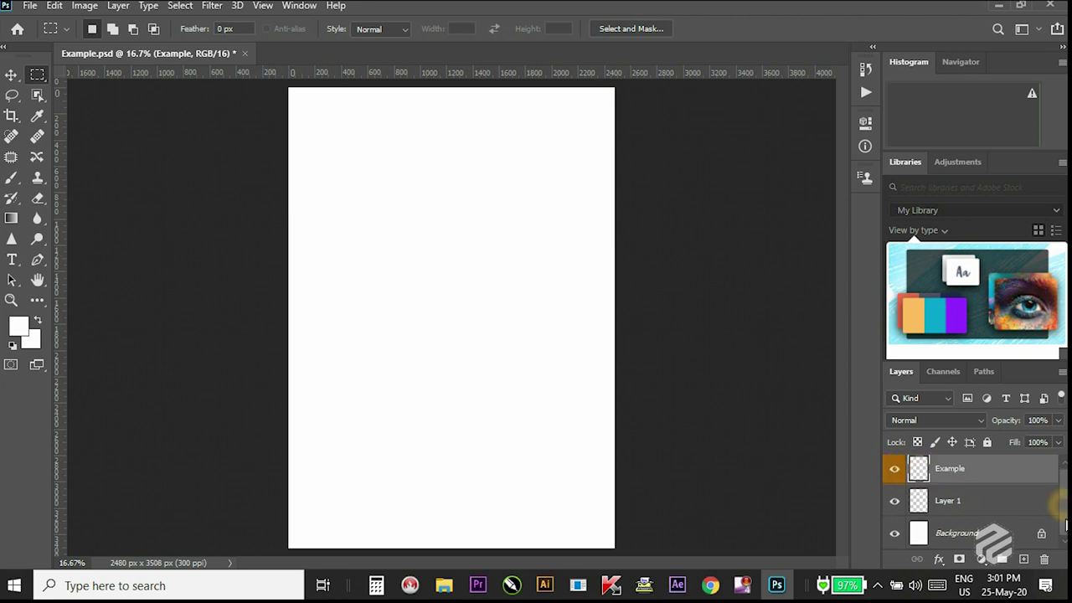
left_click(958, 523)
left_click(949, 483)
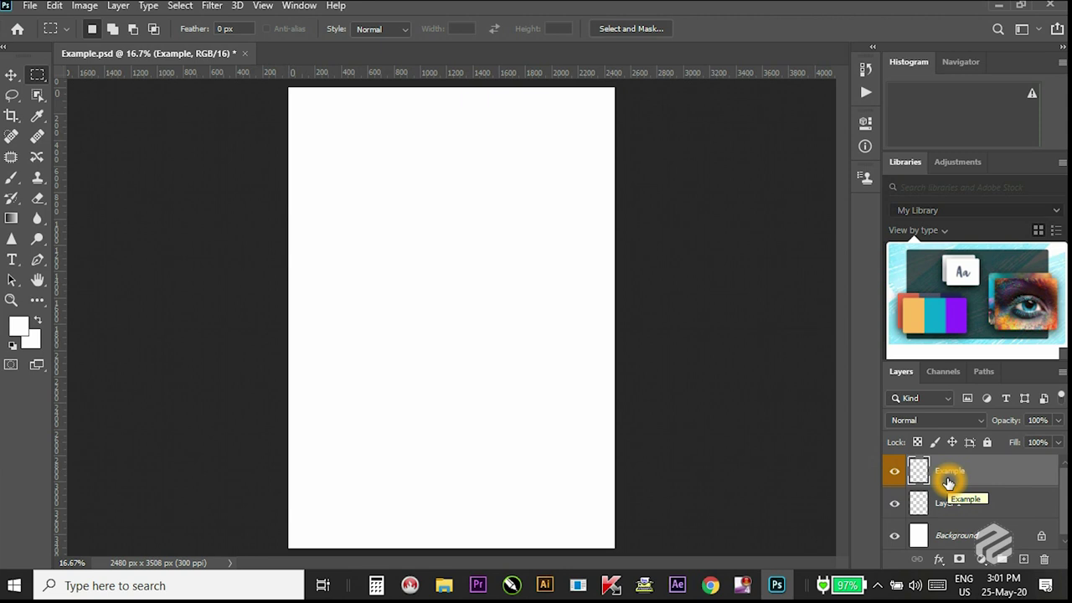
left_click(414, 122)
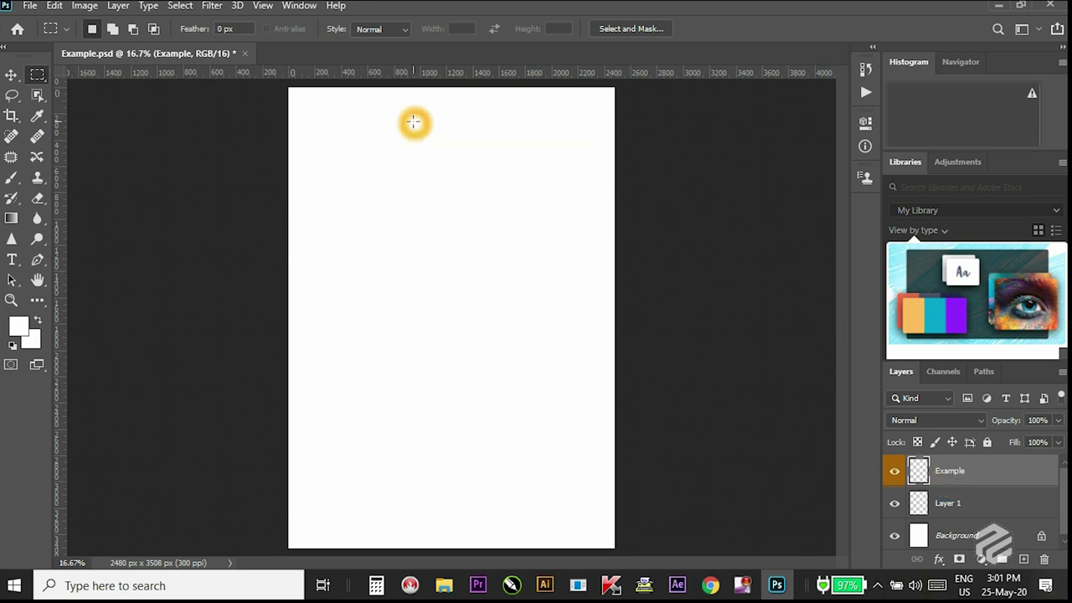
left_click(919, 472)
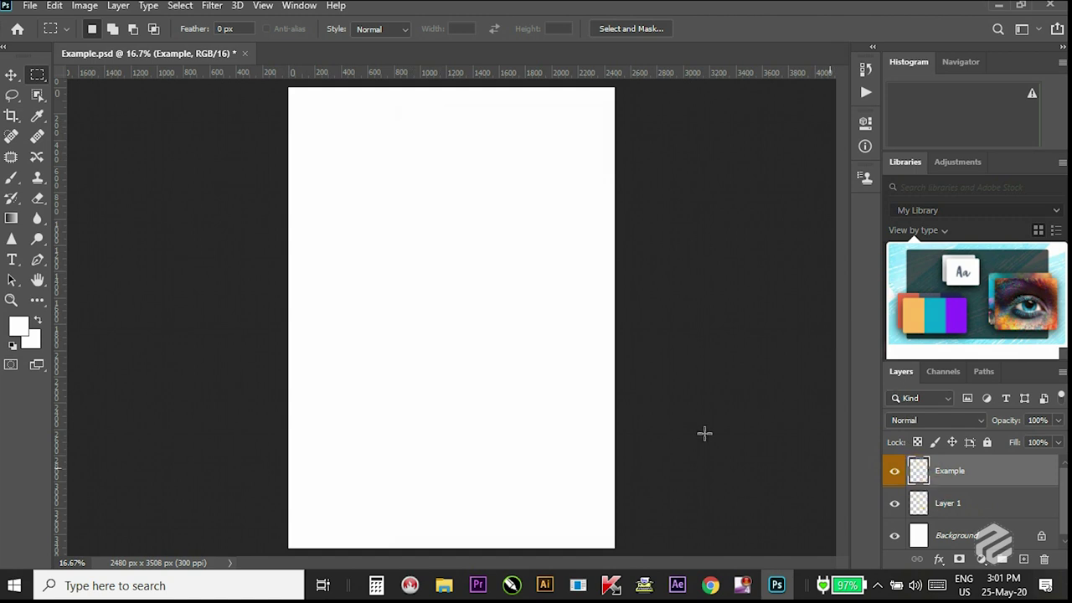
left_click(986, 483)
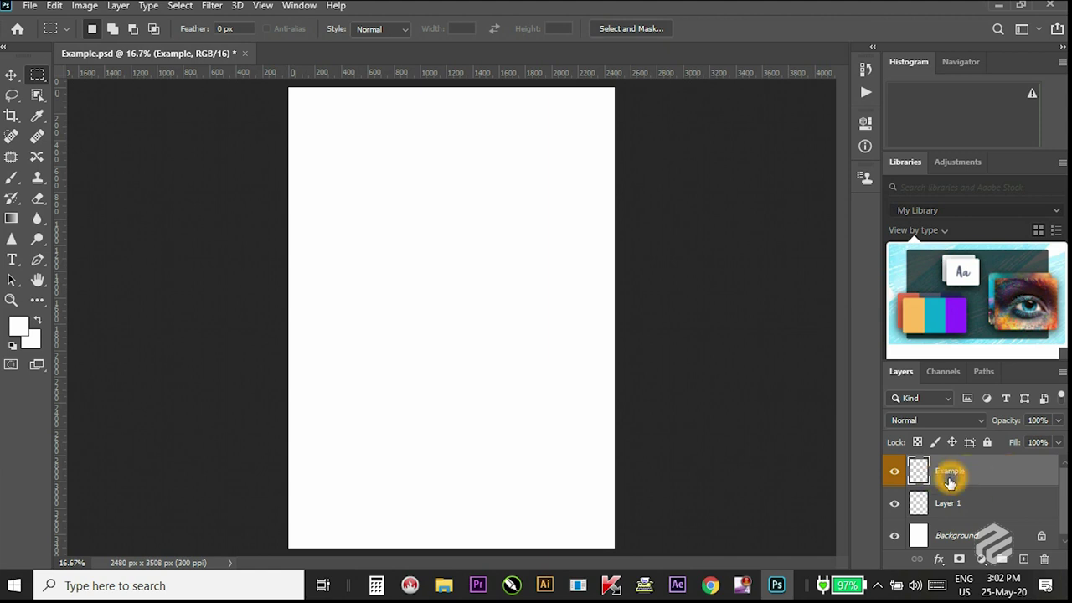
Make Example the active layer and draw a rectangular marquee in the left part of the page's upper half.
left_click(944, 506)
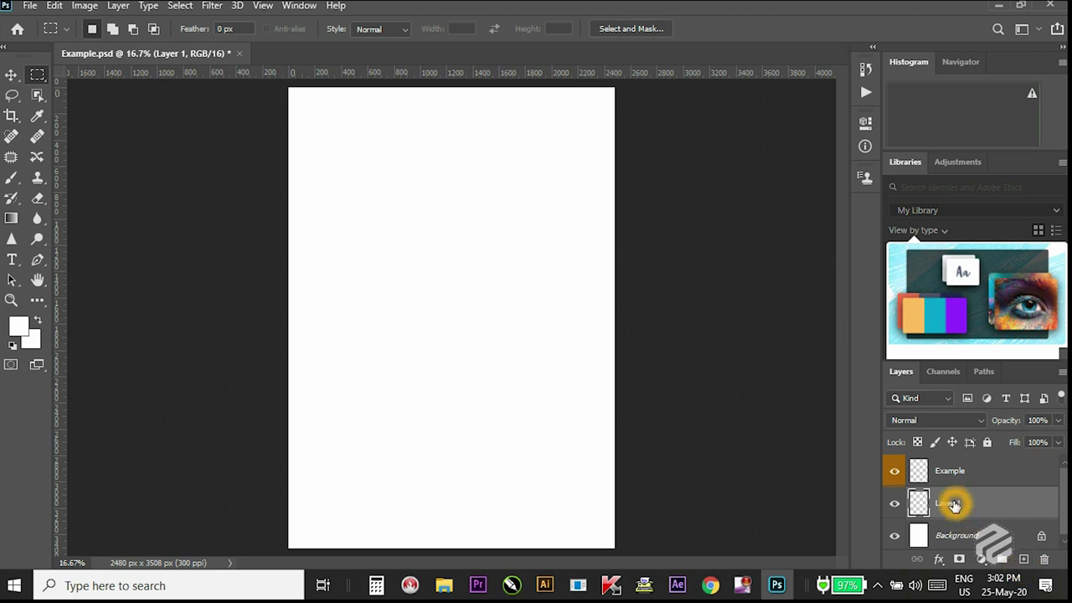
left_click(965, 473)
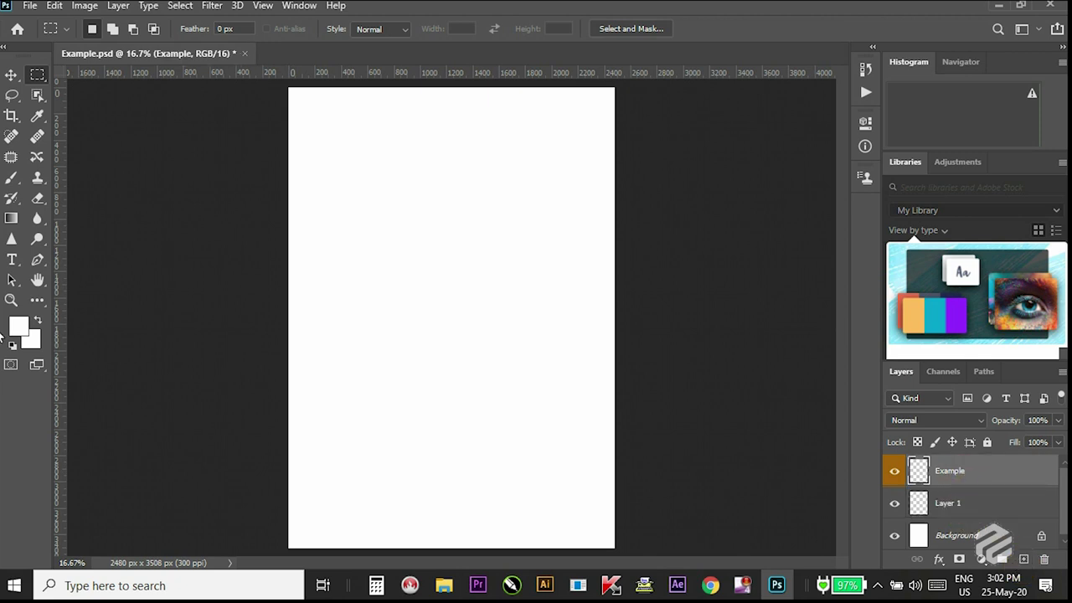
left_click(955, 501)
left_click(965, 473)
left_click(955, 475)
left_click_drag(347, 202, 470, 316)
key("alt+shift")
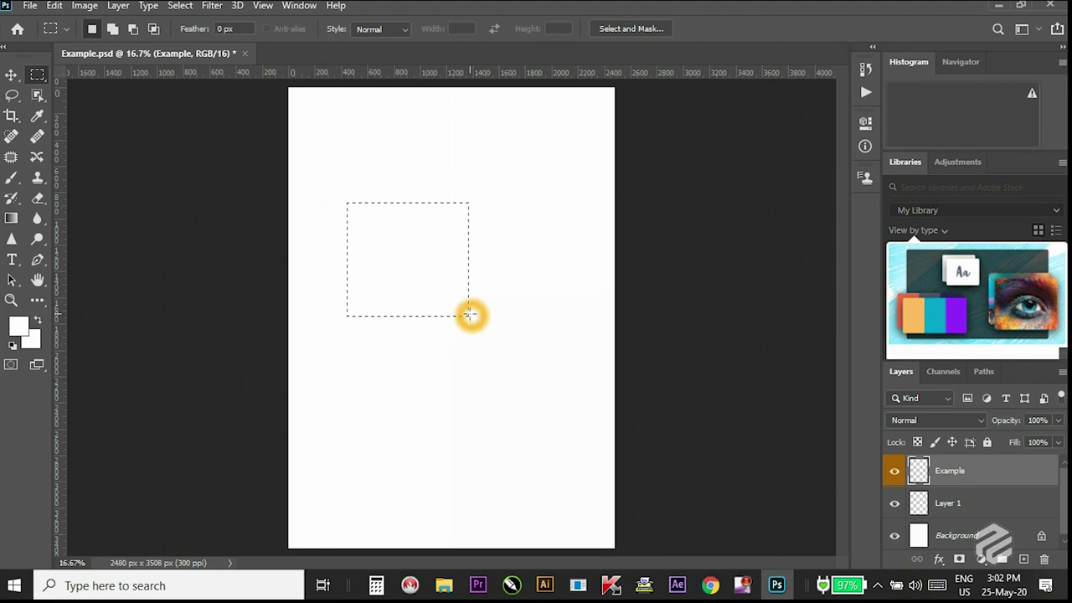
key("shift")
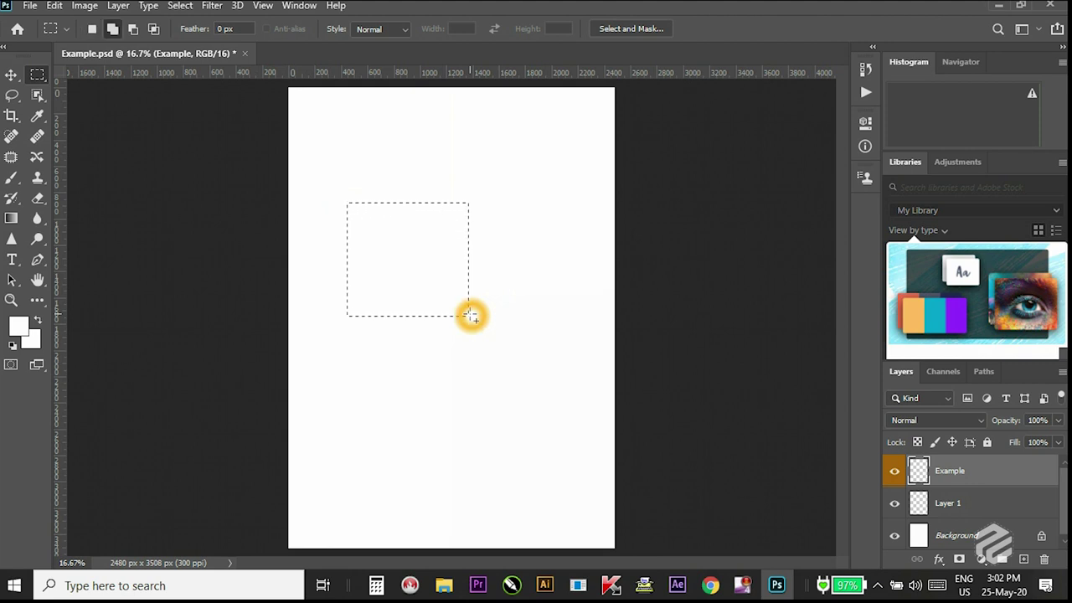
key("shift+F5")
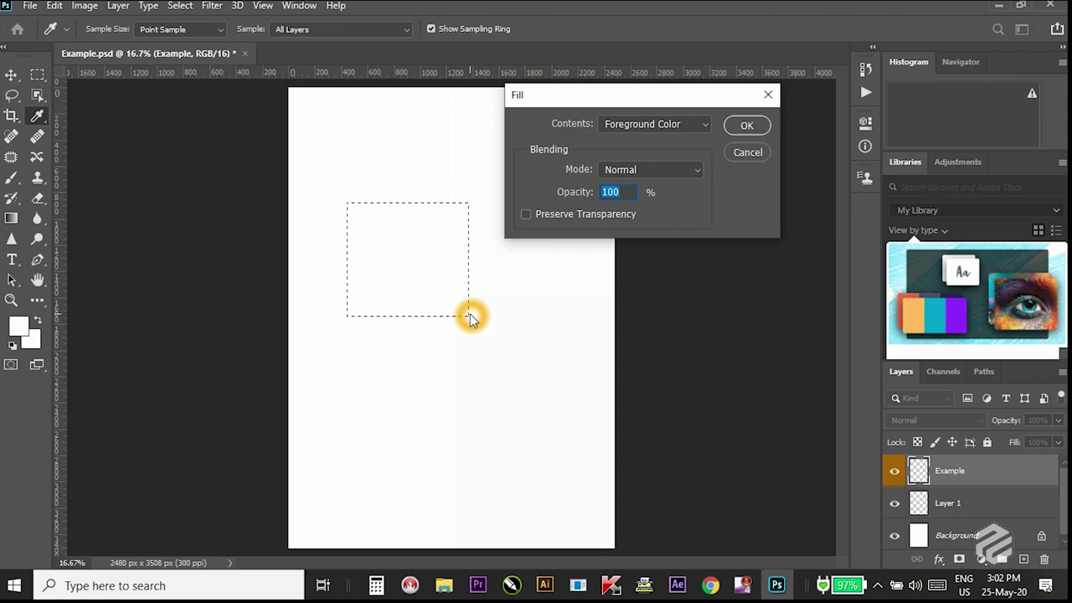
key("Escape")
Set the foreground colour to a bright red for the marquee selection on the Example layer.
left_click(18, 325)
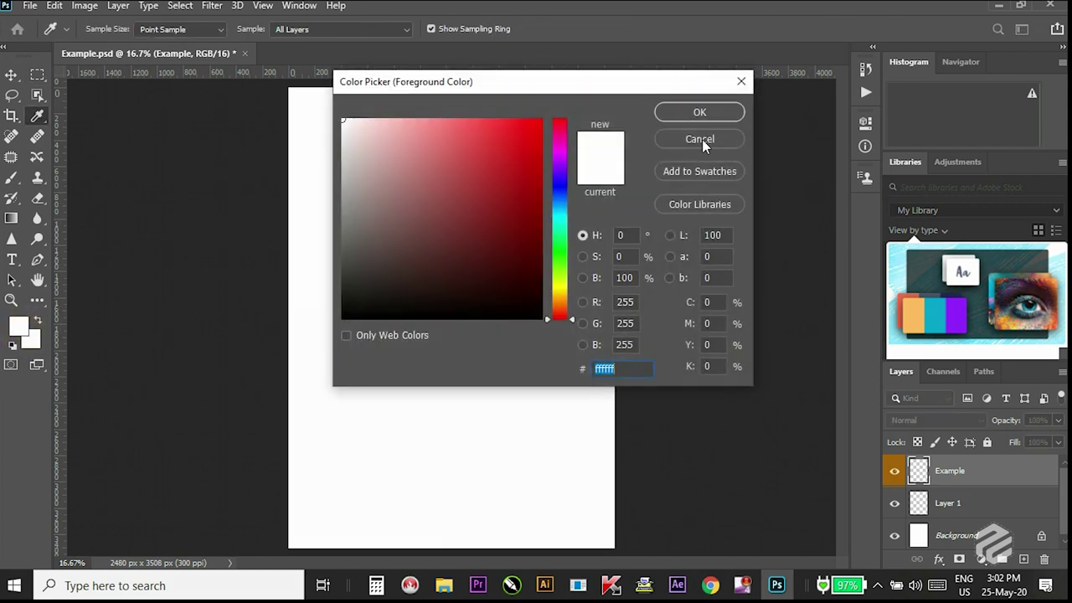
left_click(503, 176)
key("Return")
key("shift")
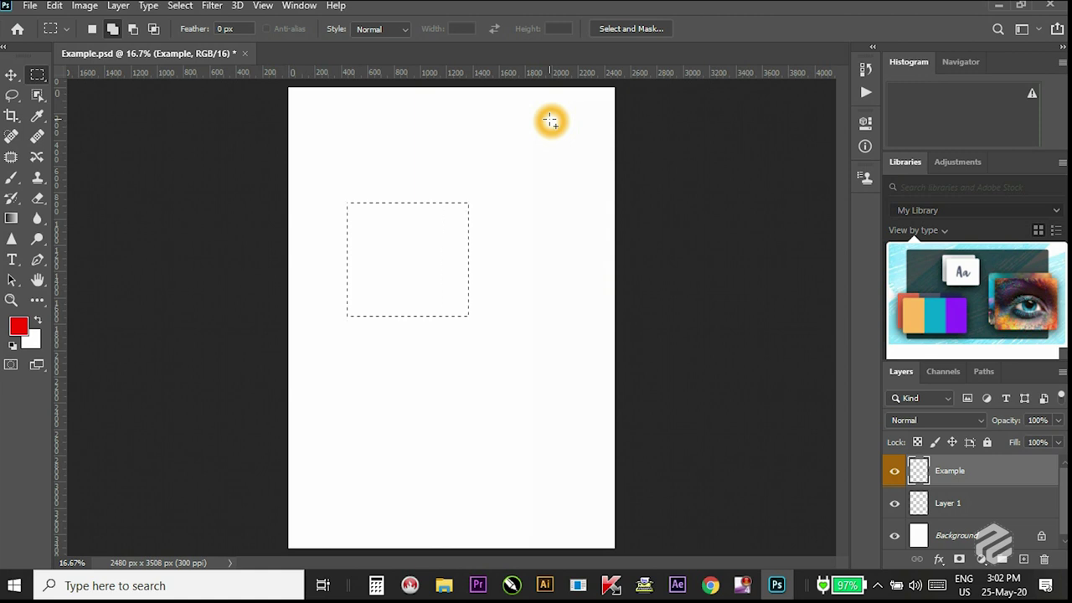
Fill the rectangular selection on the Example layer with the red foreground colour and deselect it.
key("shift+F5")
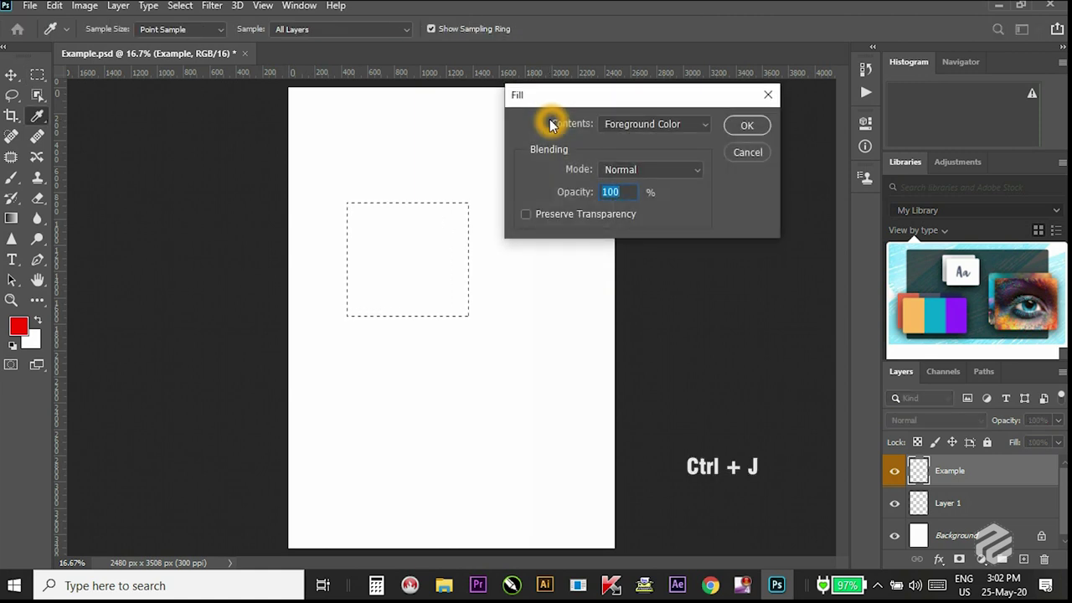
key("Return")
key("m")
key("ctrl+d")
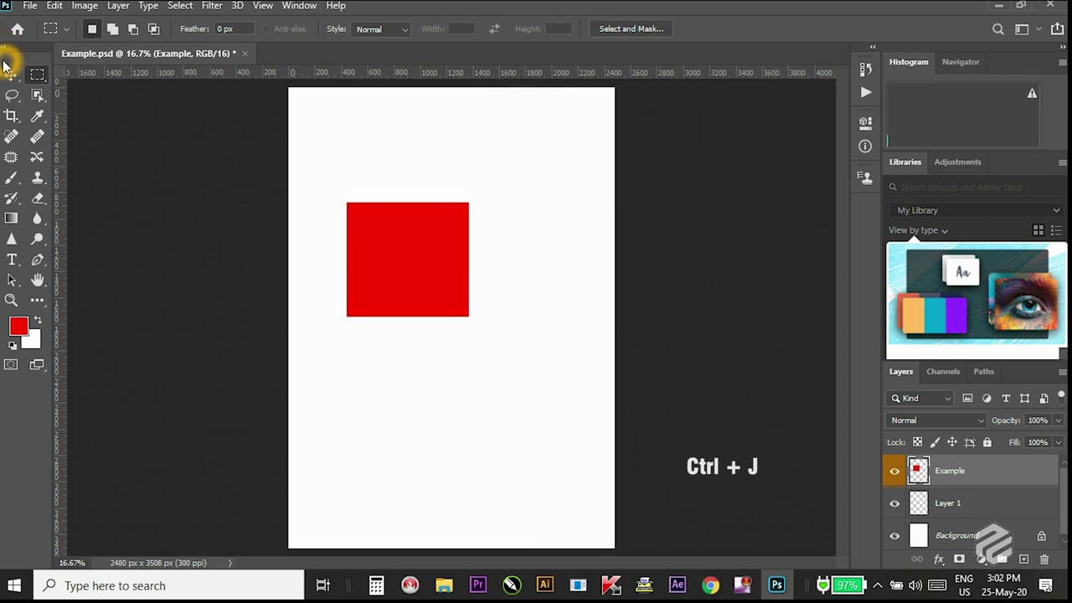
Reposition the red square several times with the Move tool, leaving it near the middle of the page's upper half.
left_click(10, 75)
left_click_drag(425, 319, 414, 240)
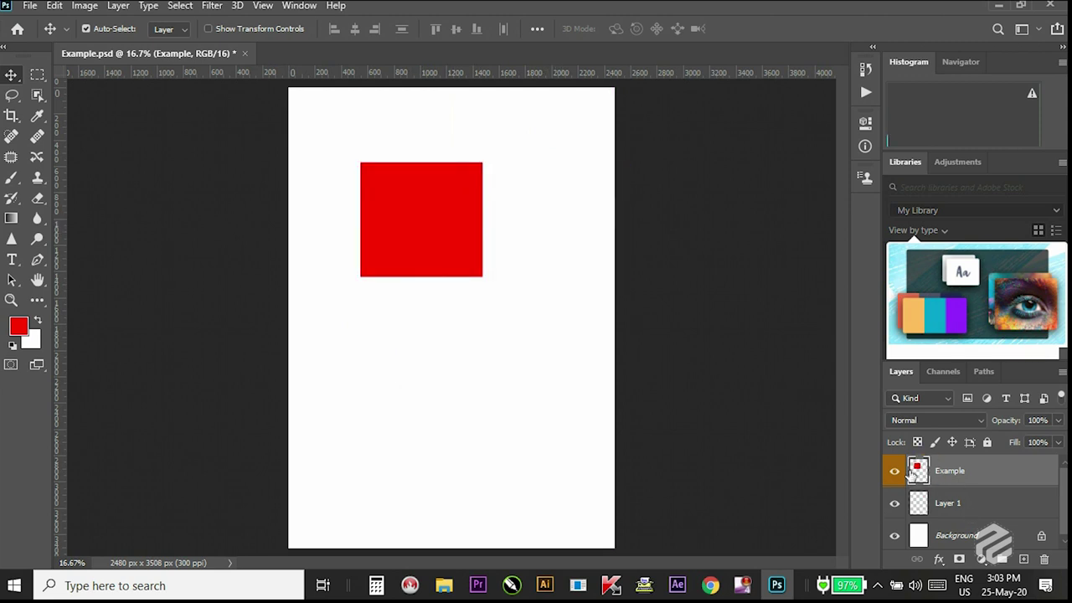
left_click_drag(433, 231, 427, 209)
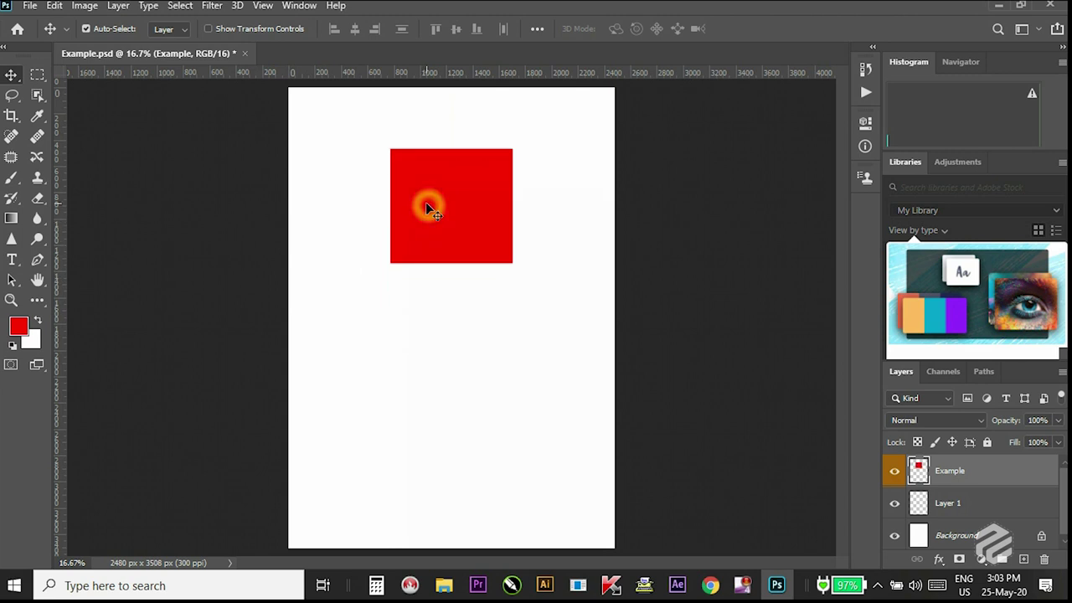
left_click_drag(458, 177, 449, 255)
left_click_drag(433, 299, 420, 240)
Pick the Example layer through the red square on the canvas, delete the layer and undo the deletion.
right_click(452, 286)
left_click(468, 296)
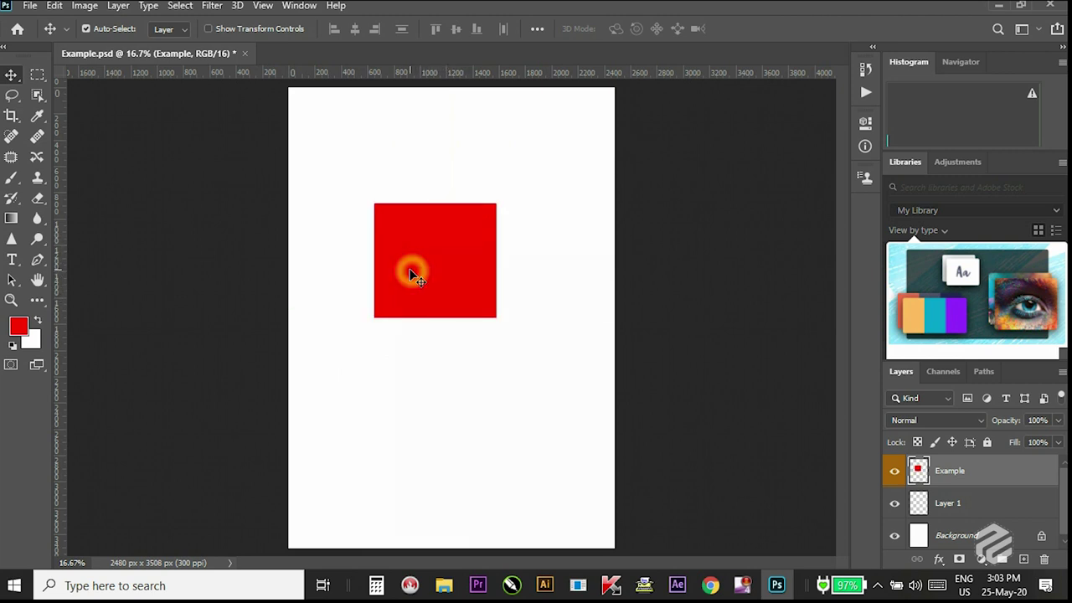
right_click(424, 239)
left_click(453, 244)
left_click_drag(986, 476, 1046, 559)
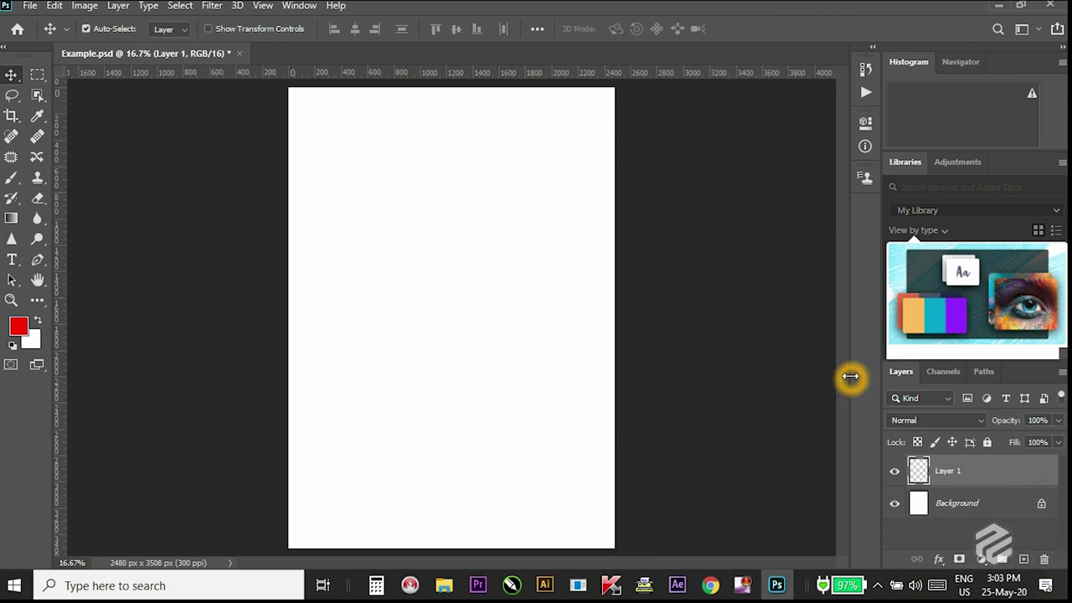
key("ctrl+z")
Pick the Example layer from the layers under the red square's edge and delete it.
right_click(476, 232)
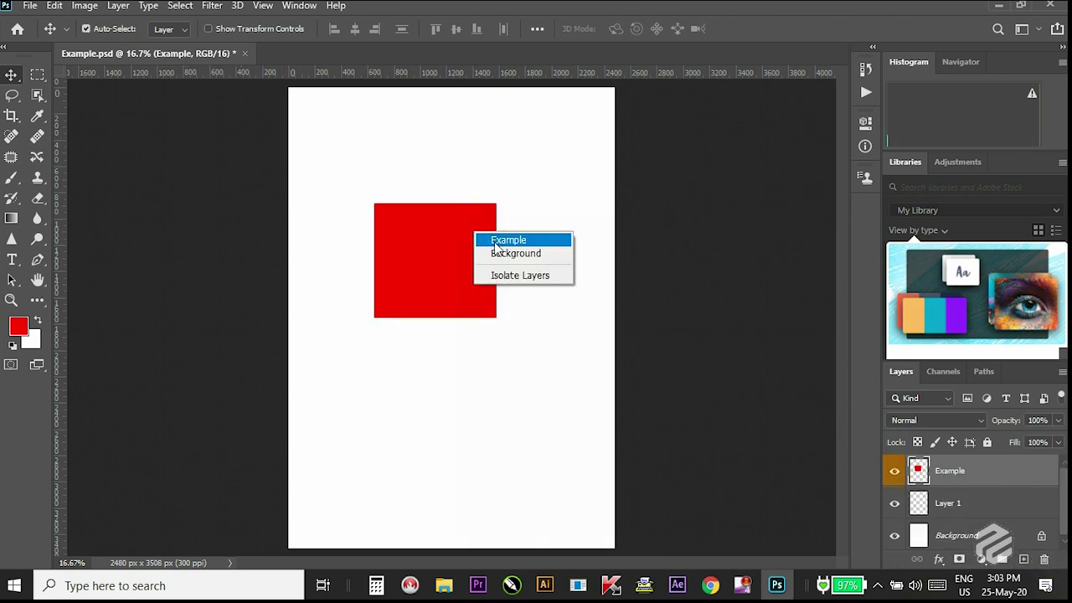
left_click(497, 242)
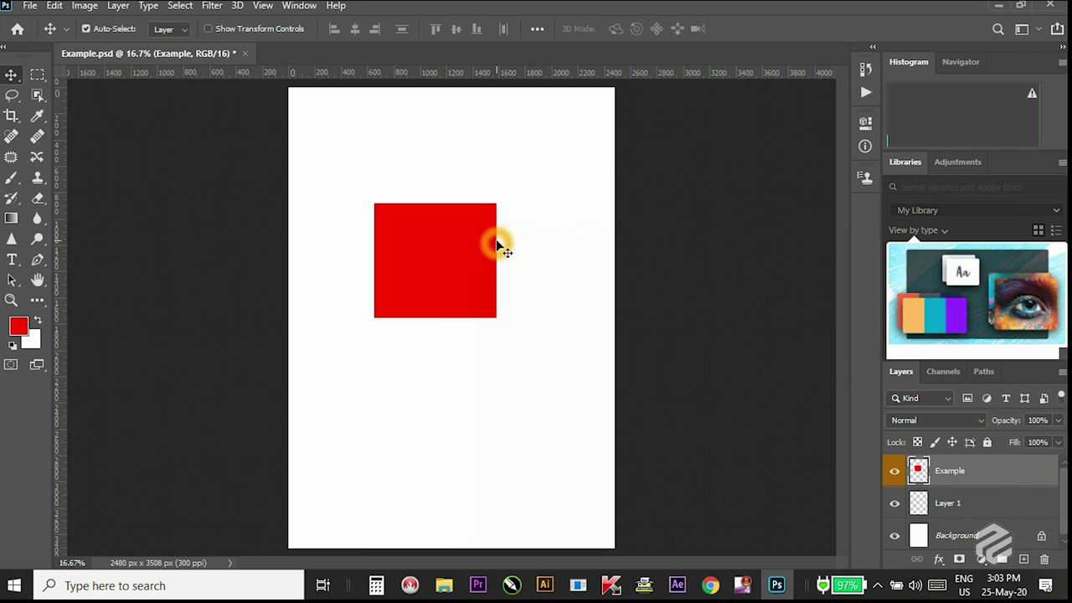
key("Delete")
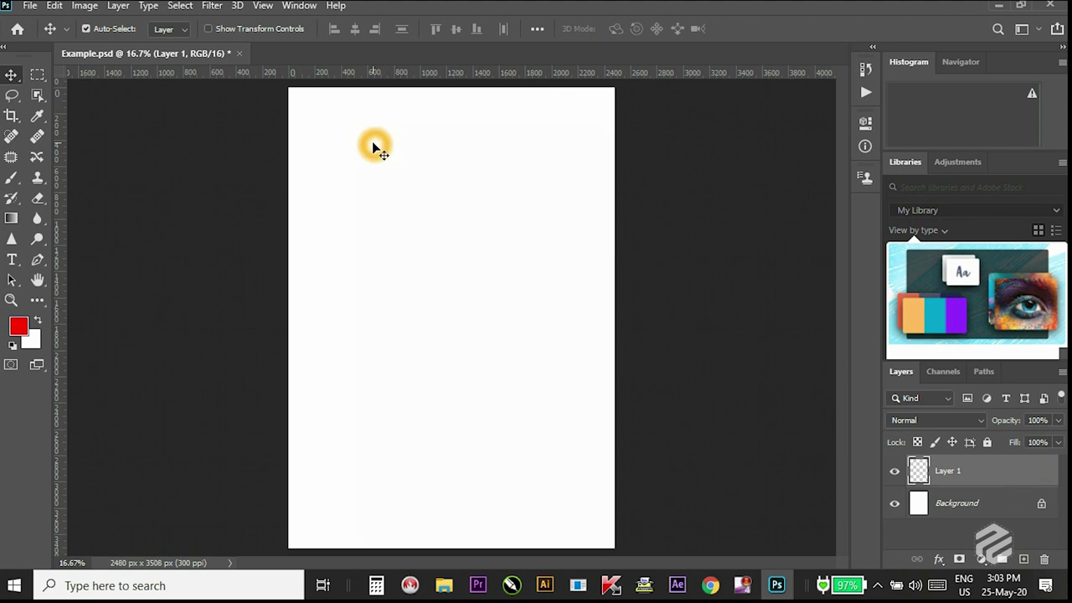
left_click(135, 54)
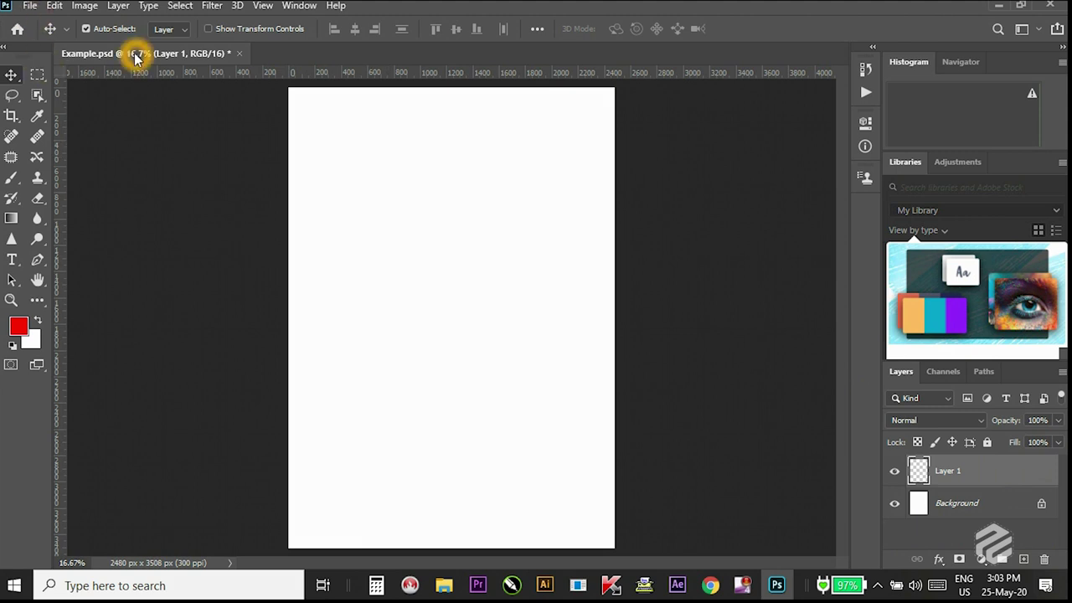
left_click(63, 89)
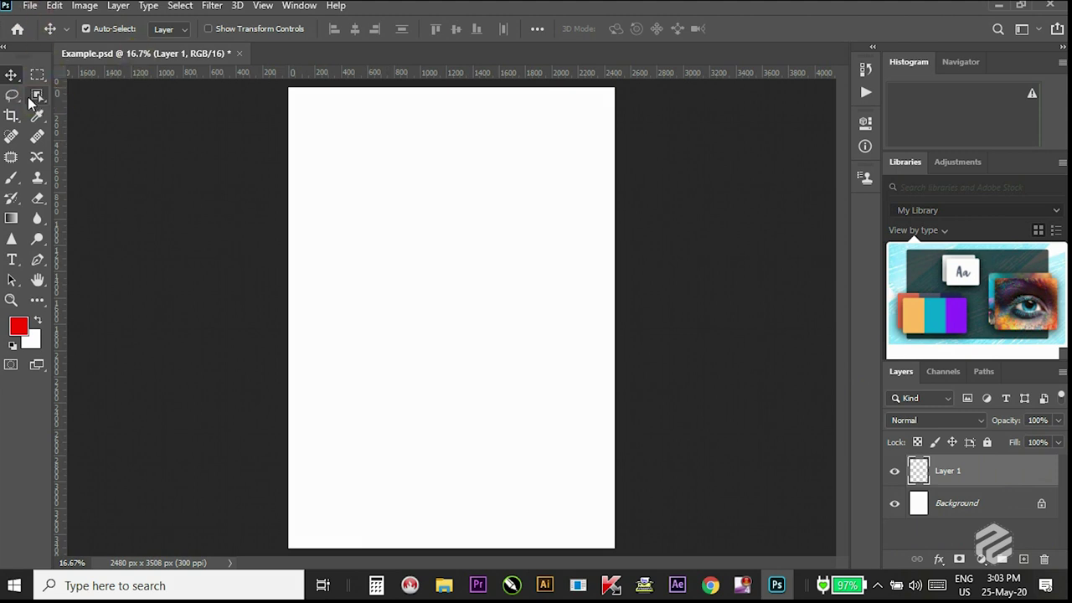
left_click(321, 194)
left_click(31, 7)
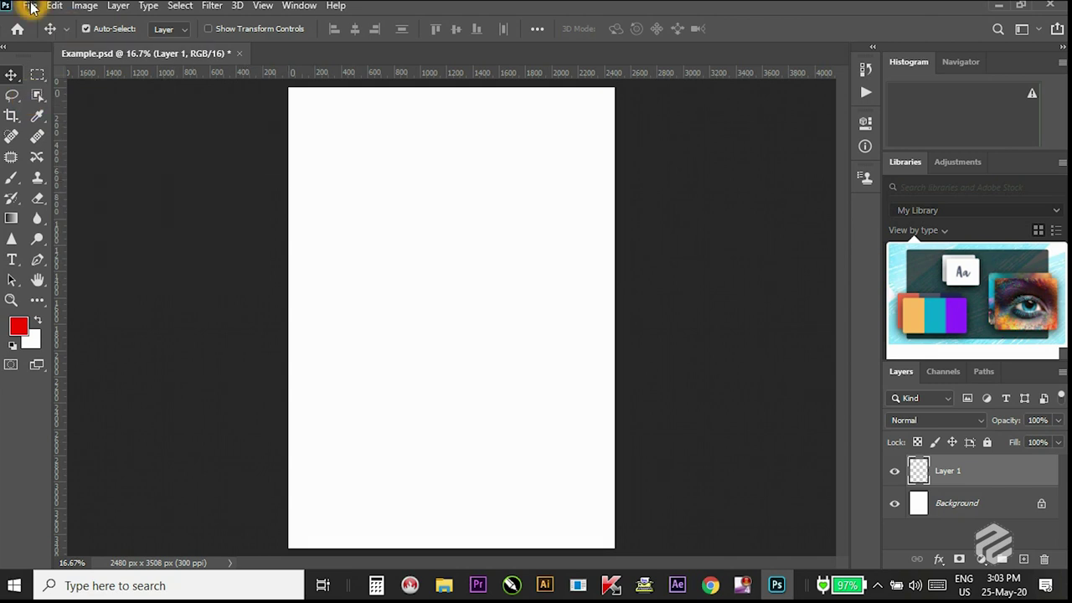
left_click(36, 6)
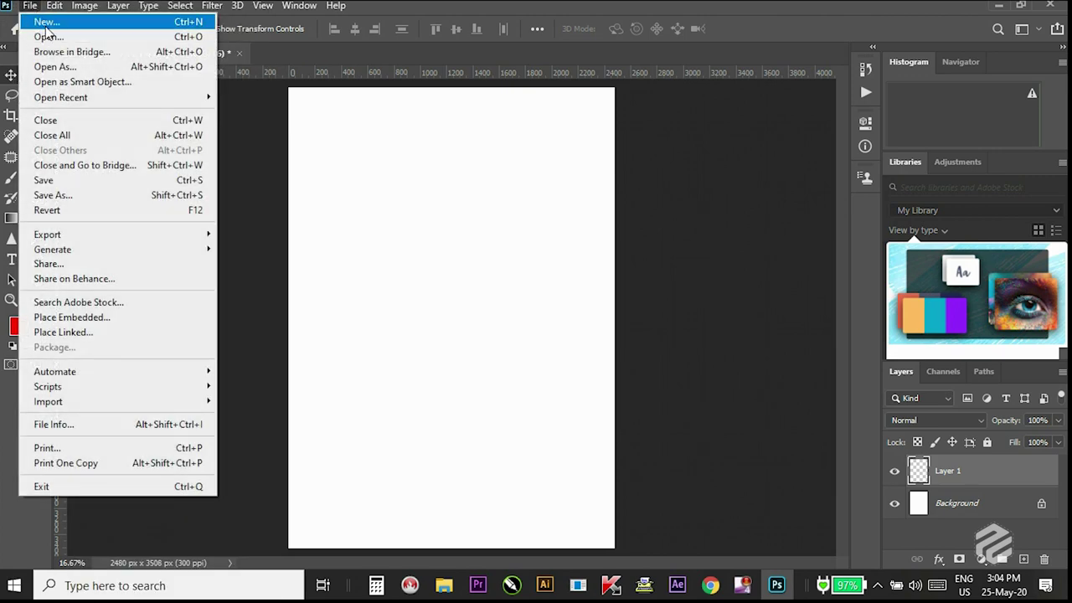
left_click(48, 38)
left_click(367, 252)
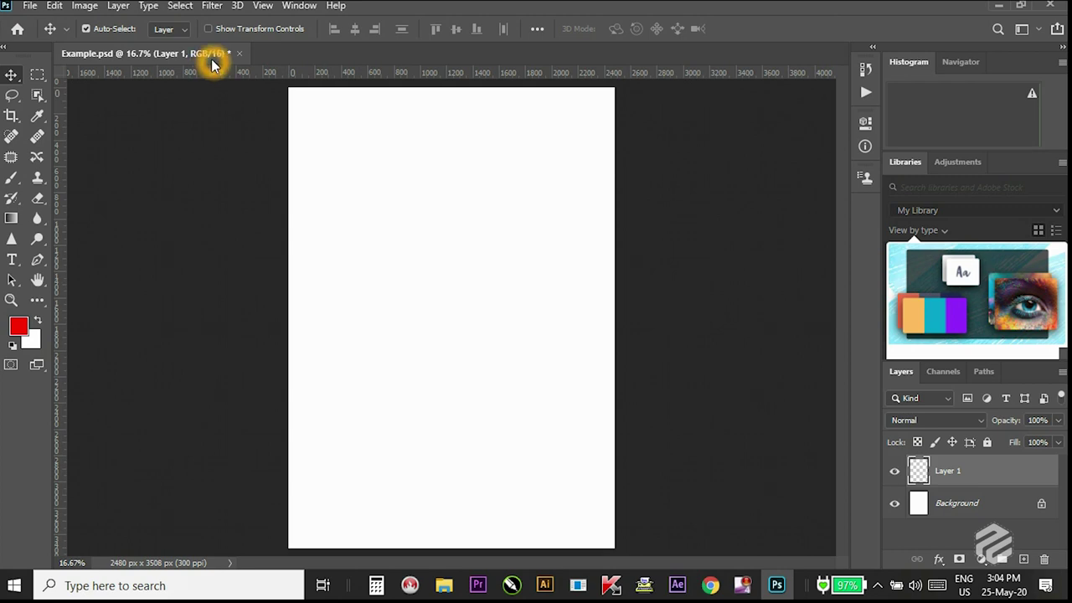
Open the image 756.jpg from the Sample Images folder inside Episode 1.
left_click(30, 5)
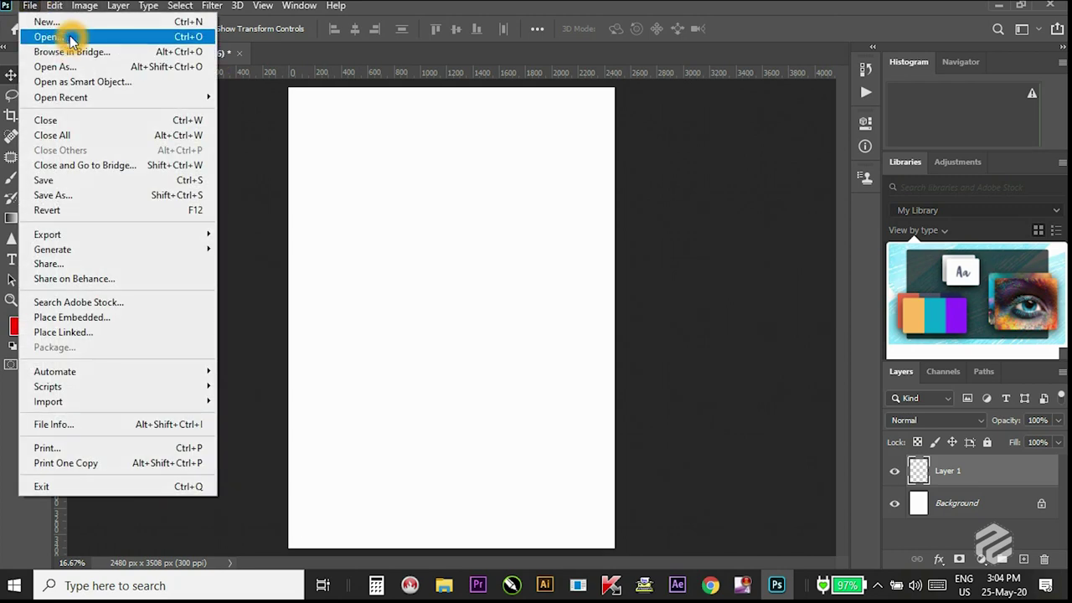
left_click(70, 40)
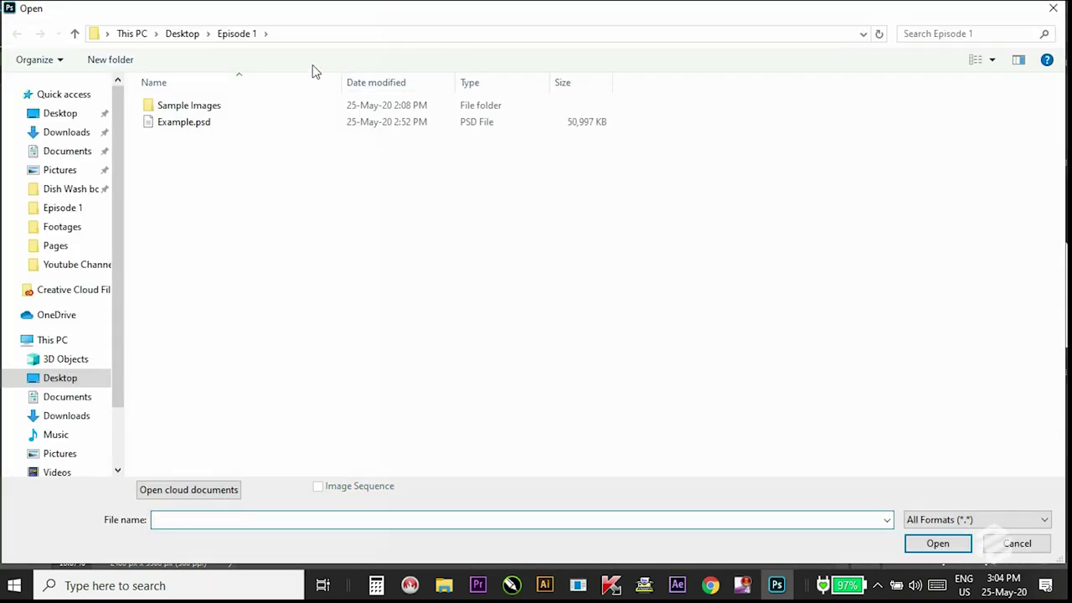
double_click(192, 106)
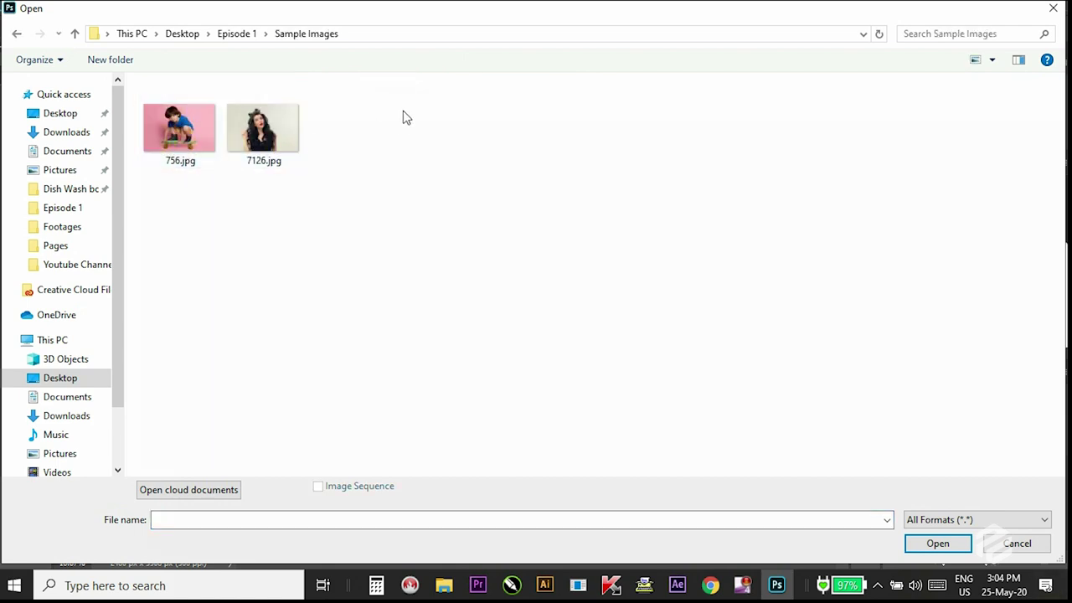
left_click(192, 136)
left_click(930, 556)
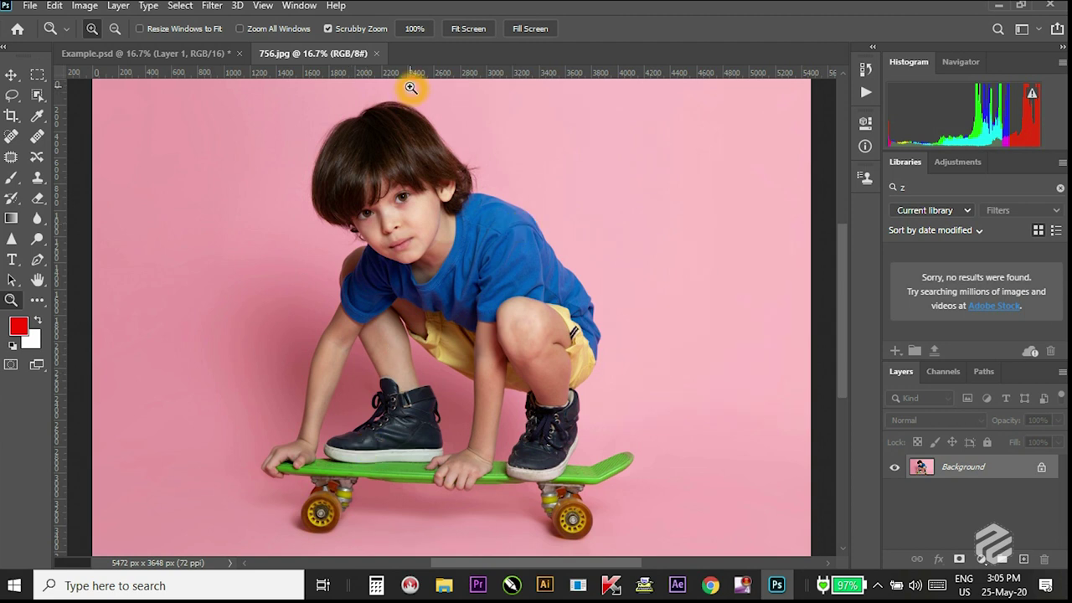
Zoom in to 25% on the photo and examine the boy's shoes and the skateboard.
left_click(467, 183)
left_click_drag(486, 218, 499, 146)
left_click_drag(460, 371, 460, 233)
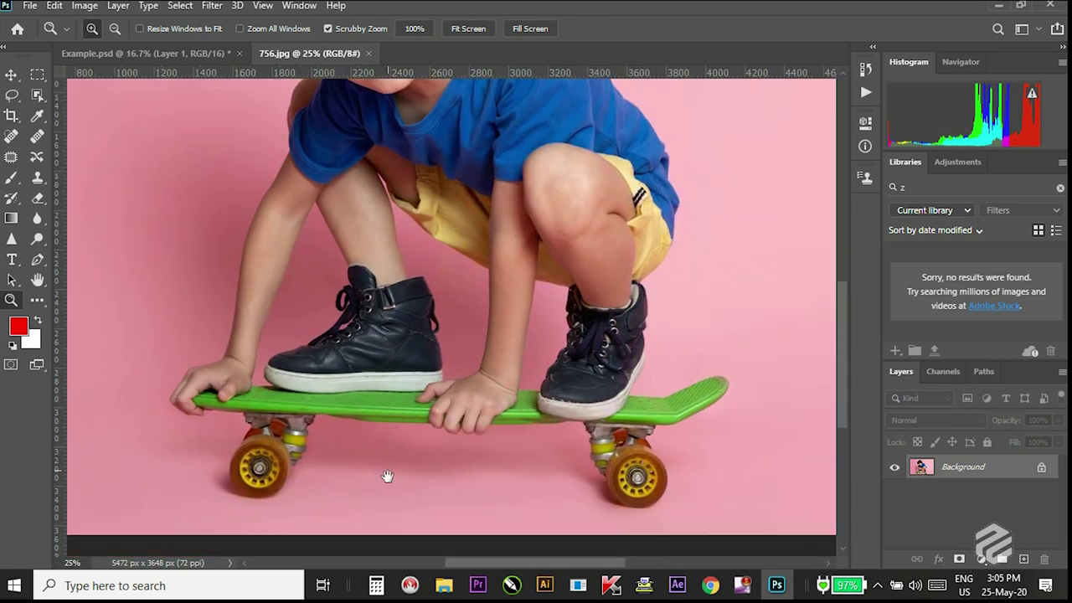
scroll(387, 452, "down", 2)
scroll(280, 249, "left", 2)
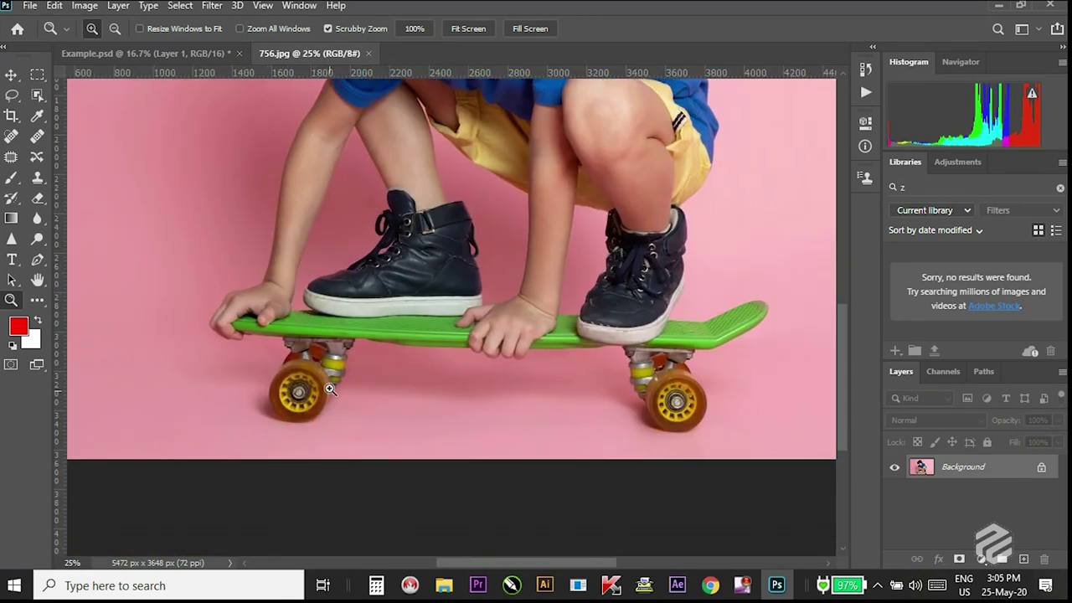
Zoom in to 50% and examine the skateboard, the knee and shorts, and the boy's hair and face.
left_click(330, 389)
left_click_drag(662, 336, 403, 338)
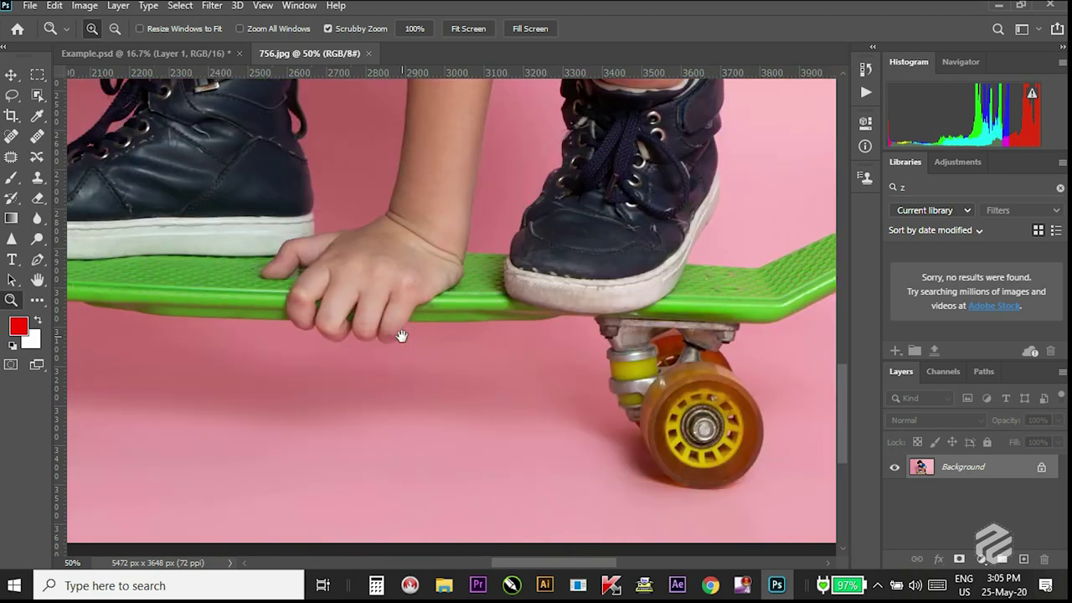
left_click_drag(748, 315, 524, 294)
left_click_drag(513, 198, 483, 261)
scroll(483, 261, "up", 12)
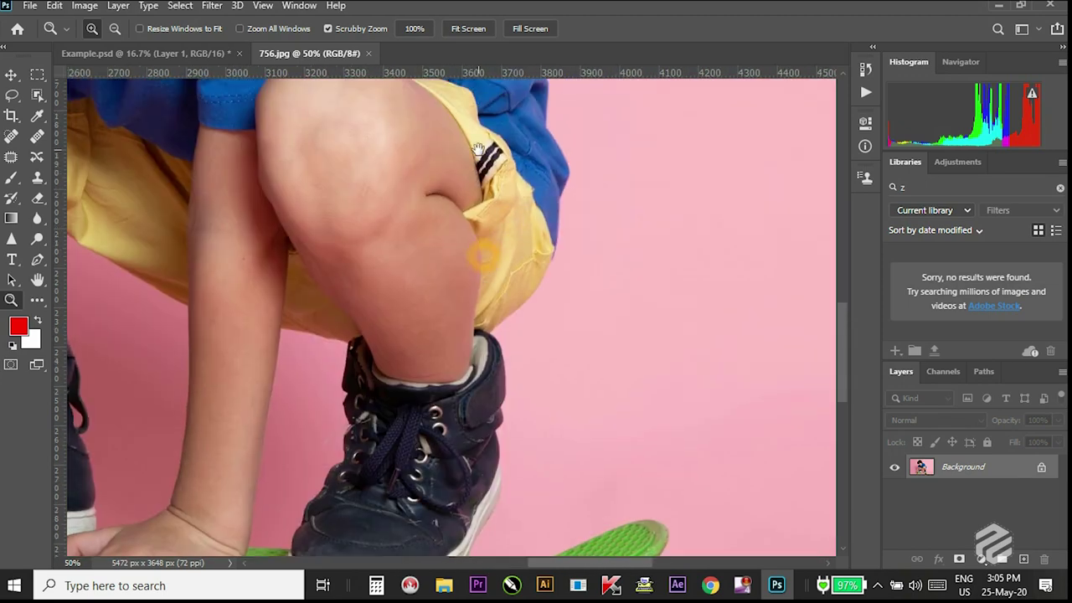
scroll(376, 206, "left", 6)
scroll(426, 170, "up", 3)
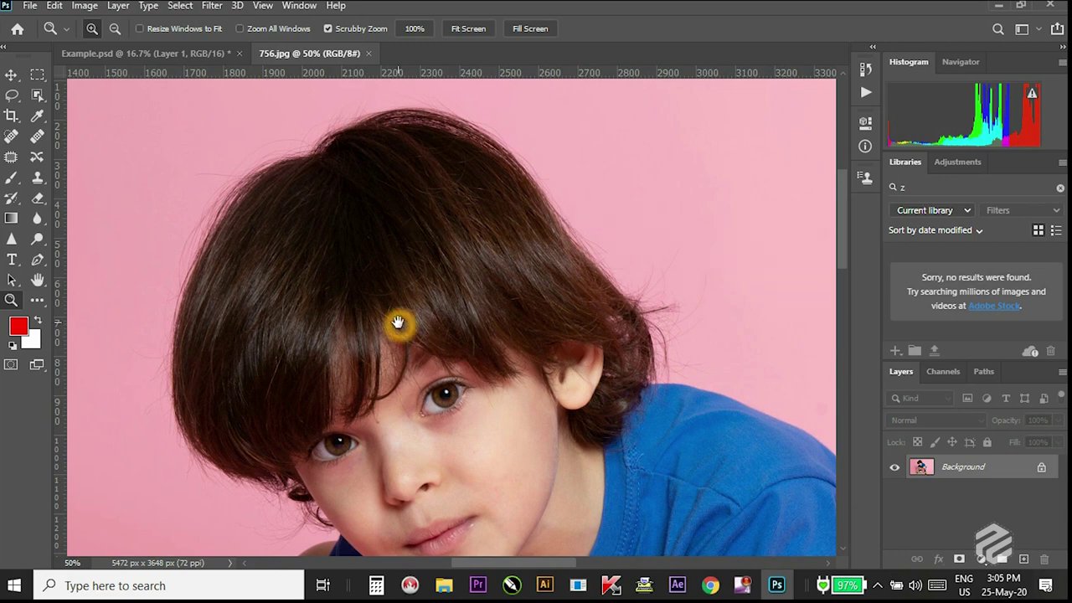
left_click_drag(402, 324, 404, 148)
scroll(374, 215, "down", 10)
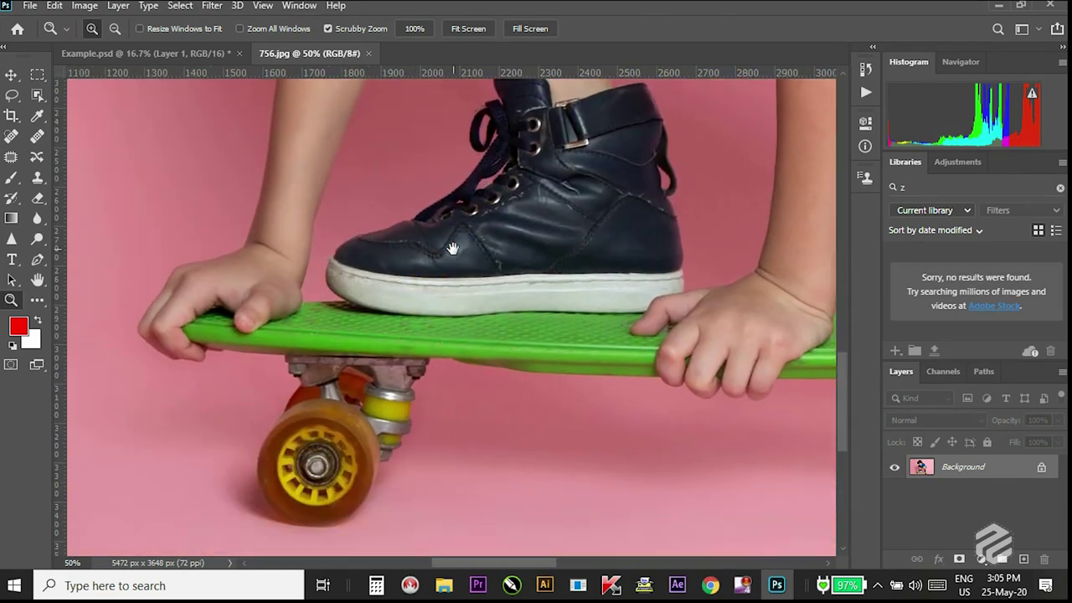
scroll(311, 458, "left", 3)
Zoom in to 100% at the wheel beneath the boy's outstretched hand and examine the wheel, hand, shoe and face.
left_click(311, 455)
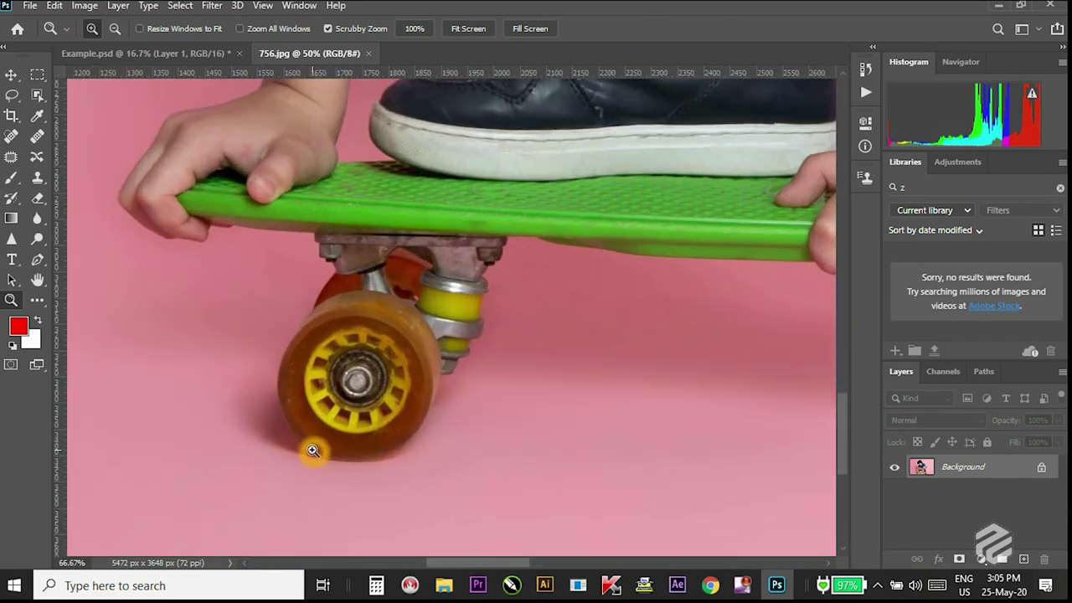
left_click(314, 450)
scroll(417, 325, "left", 2)
scroll(416, 325, "up", 1)
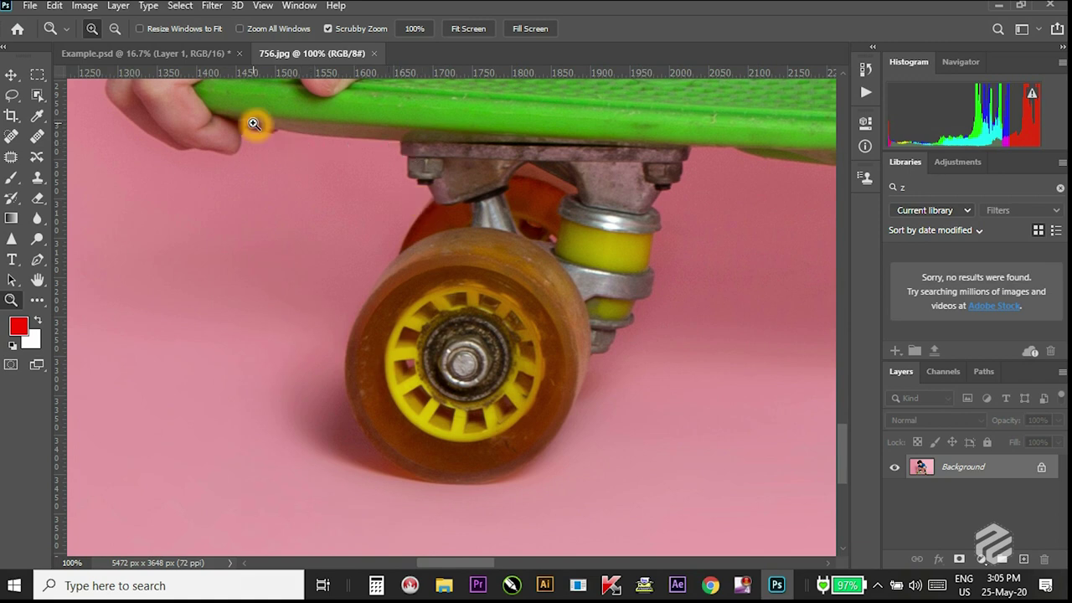
left_click_drag(416, 185, 427, 494)
left_click_drag(553, 192, 443, 486)
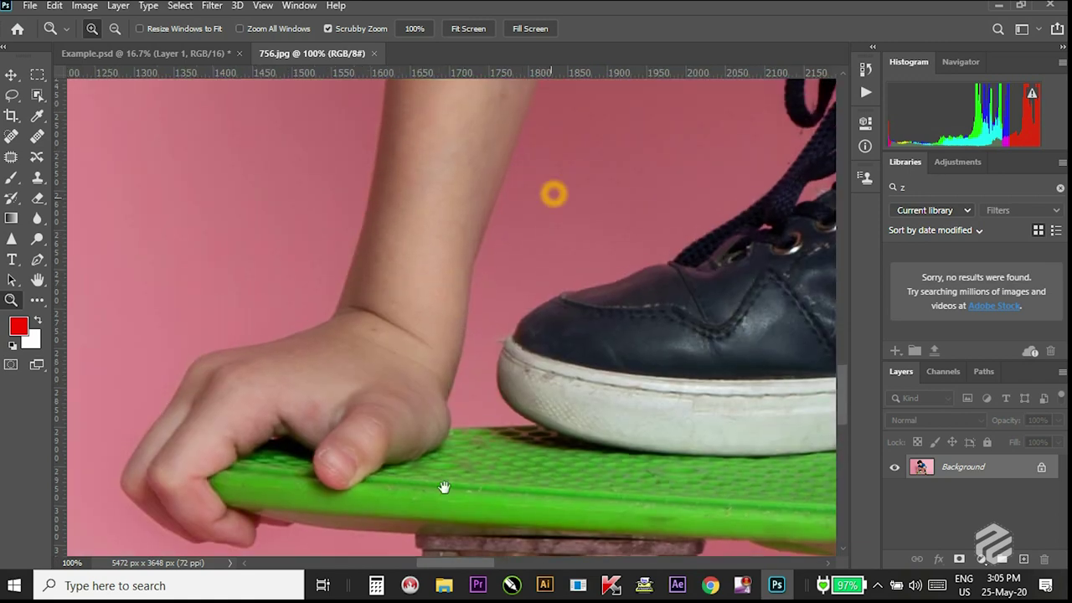
left_click_drag(479, 264, 455, 397)
scroll(455, 398, "up", 10)
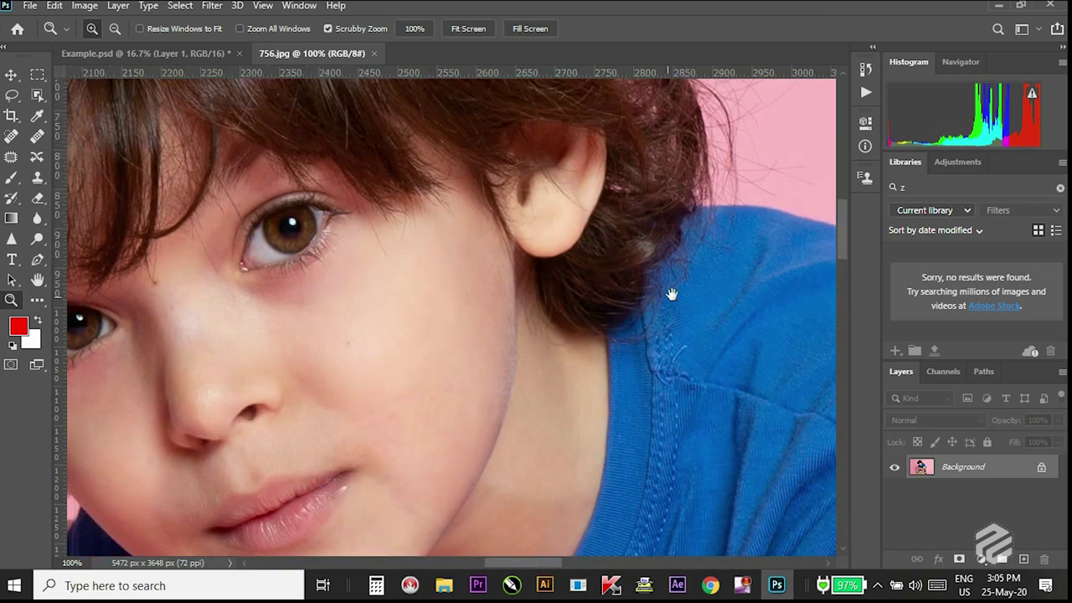
scroll(673, 289, "right", 3)
left_click_drag(281, 317, 84, 335)
Examine the blue T-shirt, yellow shorts, laced shoe and raised skateboard end at 100%.
left_click_drag(636, 486, 218, 142)
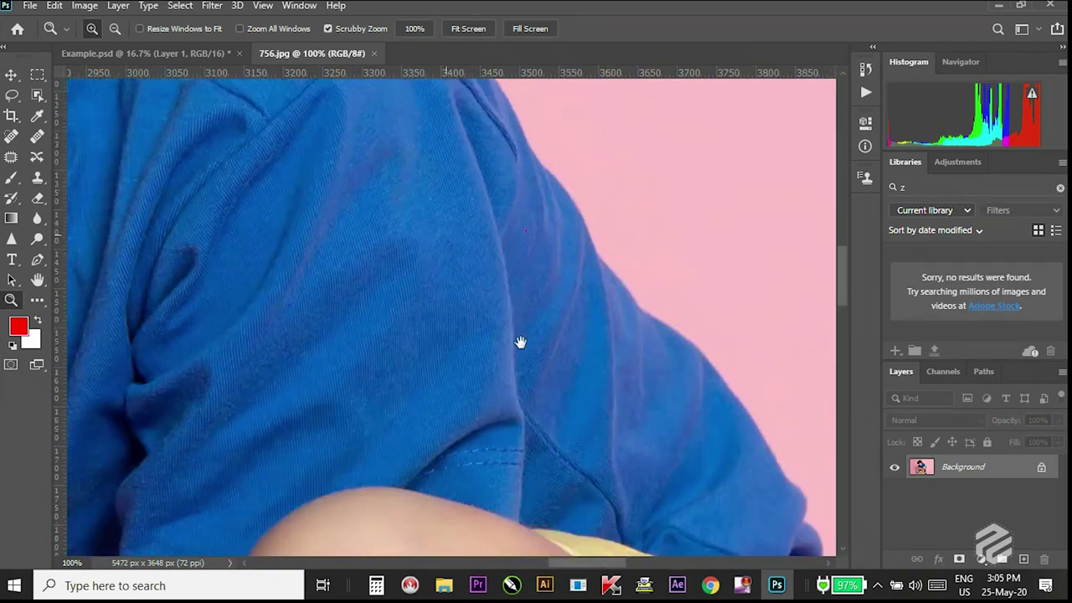
left_click_drag(564, 387, 397, 268)
left_click_drag(509, 360, 434, 224)
scroll(433, 225, "down", 10)
scroll(436, 223, "right", 2)
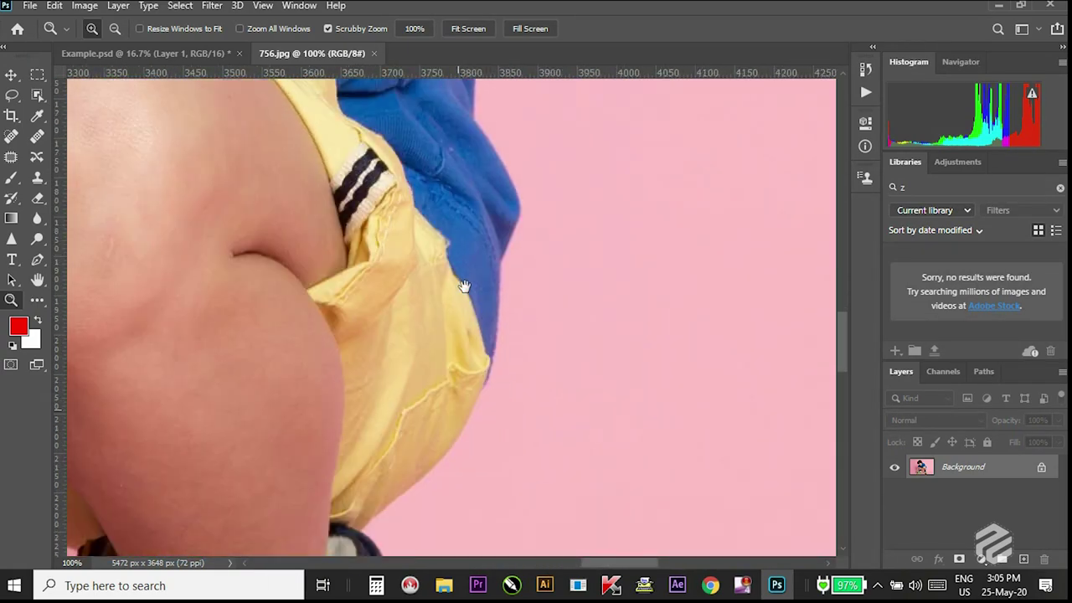
left_click_drag(342, 506, 443, 366)
left_click_drag(368, 441, 502, 354)
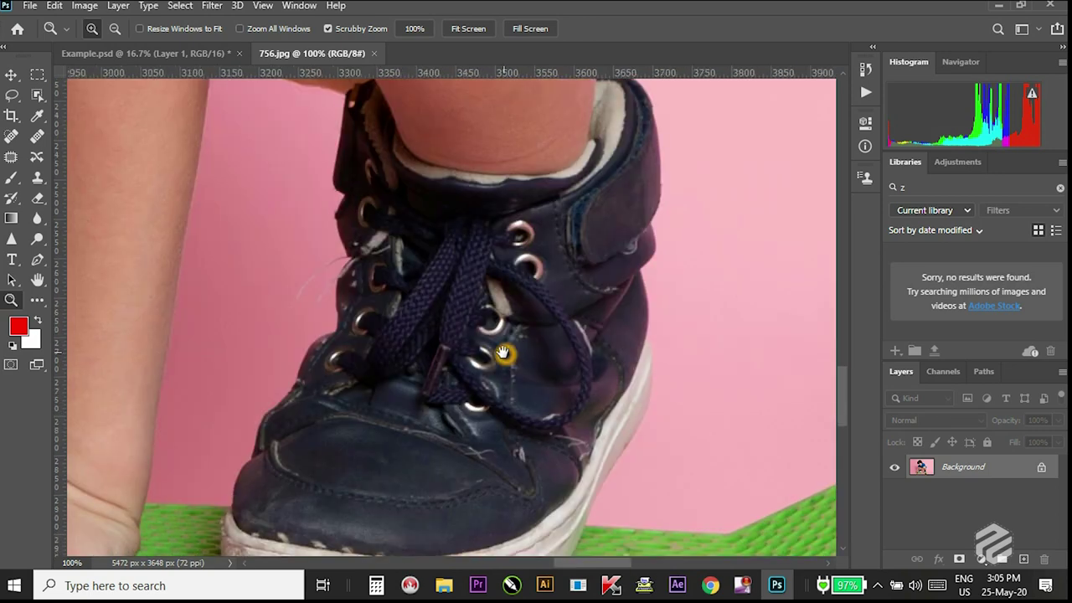
left_click_drag(470, 531, 476, 443)
left_click_drag(432, 474, 432, 421)
scroll(384, 365, "down", 3)
scroll(323, 352, "right", 4)
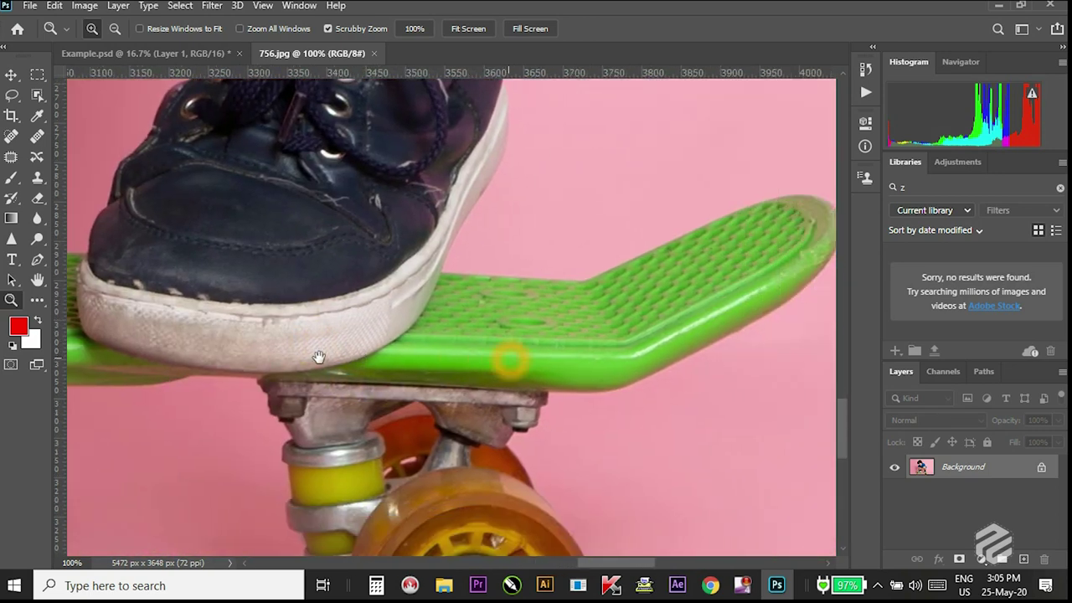
Examine the skateboard's two wheels and underside, and magnify the wheel below the boy's outstretched hand to 200%.
scroll(289, 316, "down", 10)
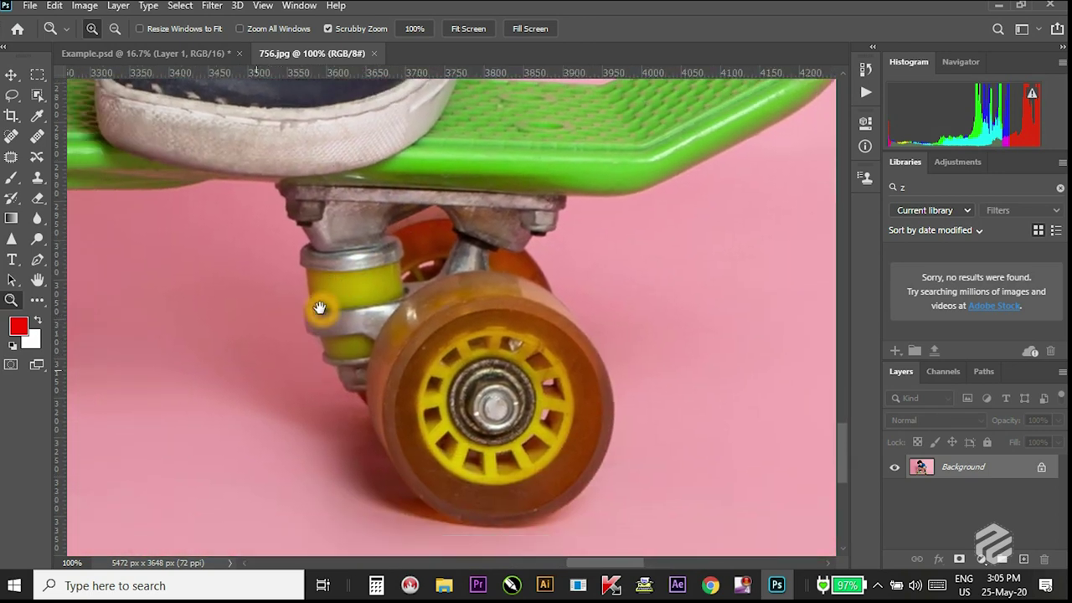
scroll(412, 324, "left", 6)
scroll(361, 360, "left", 14)
scroll(361, 360, "down", 3)
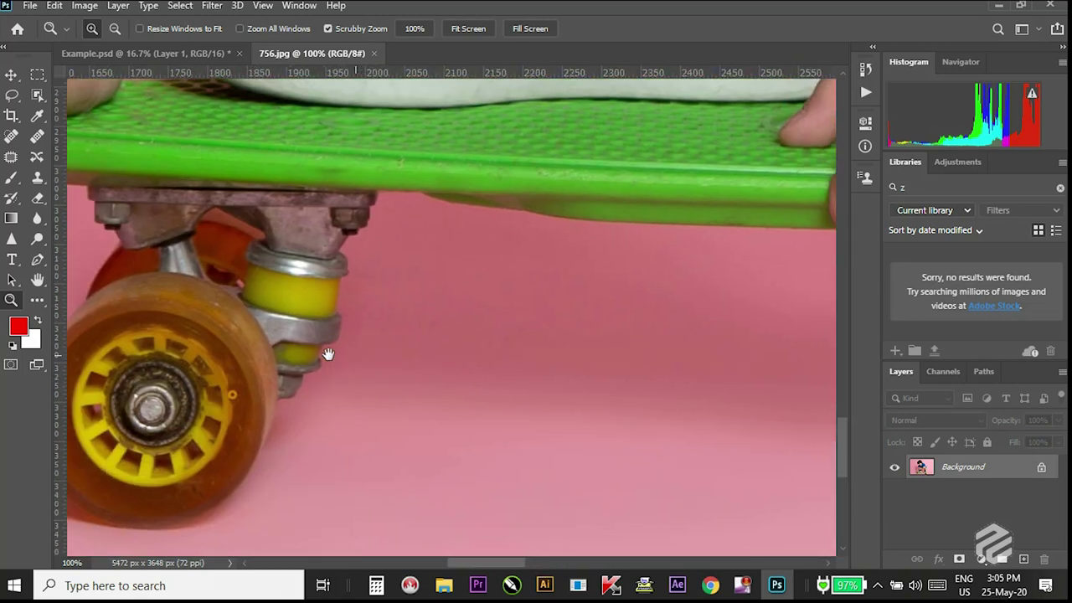
left_click(441, 350)
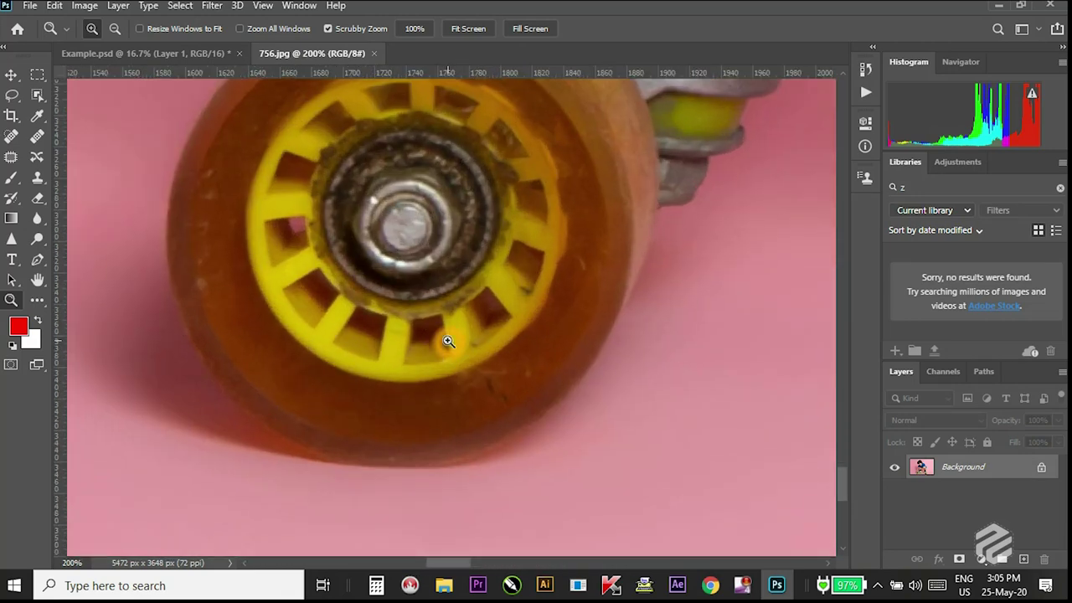
Examine the skateboard wheel and its metal truck at 200%, and zoom out to view the boy's face, T-shirt and hair.
left_click_drag(546, 311, 522, 439)
left_click_drag(532, 278, 545, 235)
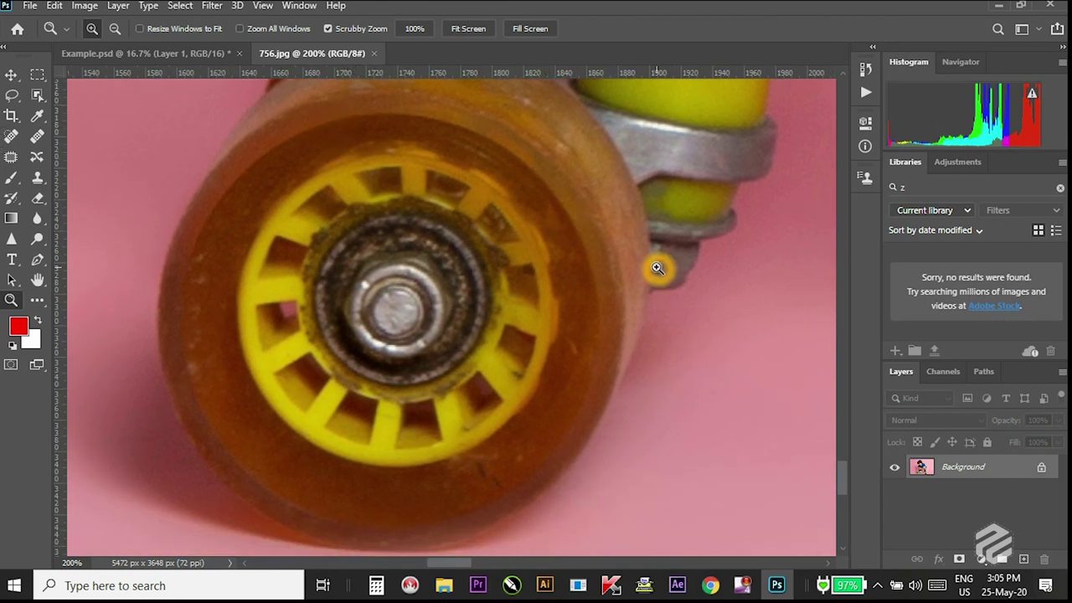
left_click_drag(682, 197, 642, 144)
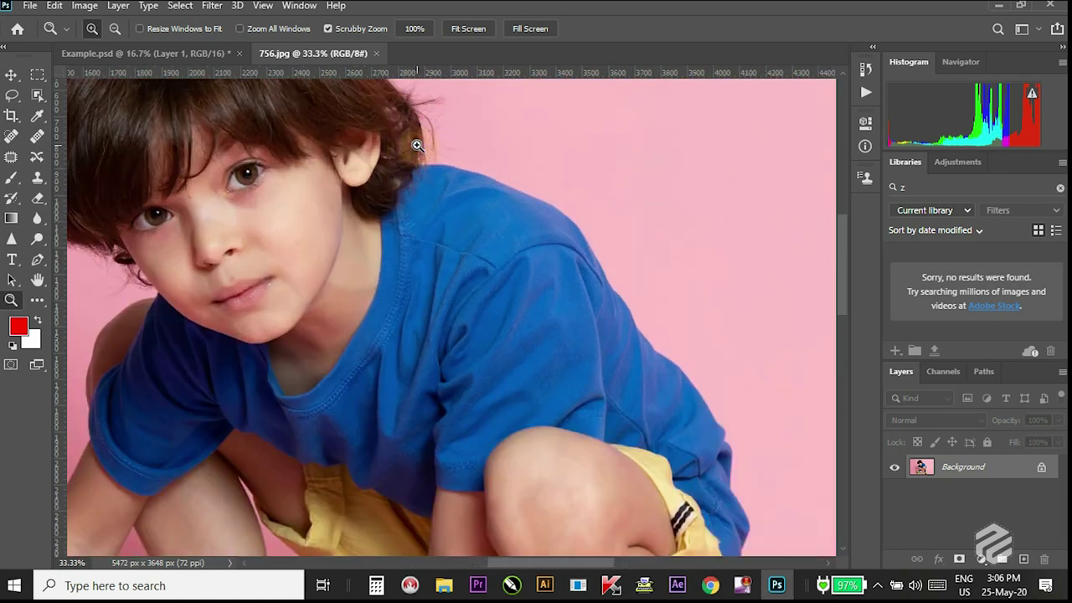
left_click_drag(417, 146, 411, 275)
left_click(447, 232)
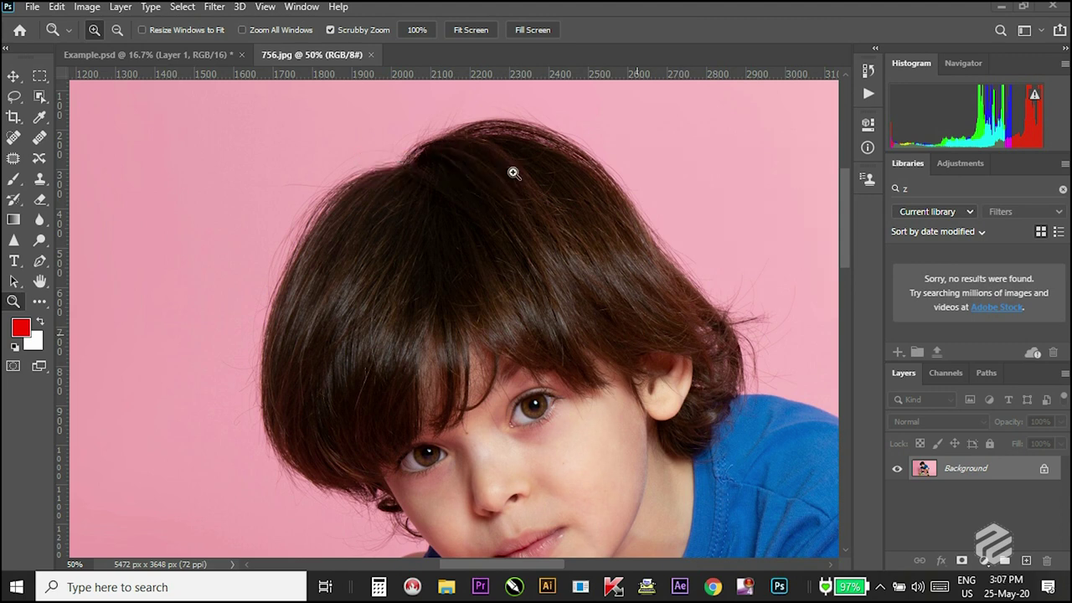
Magnify the hair ends beside the boy's cheek to 300% and examine the fine strands against the pink background.
left_click(343, 228)
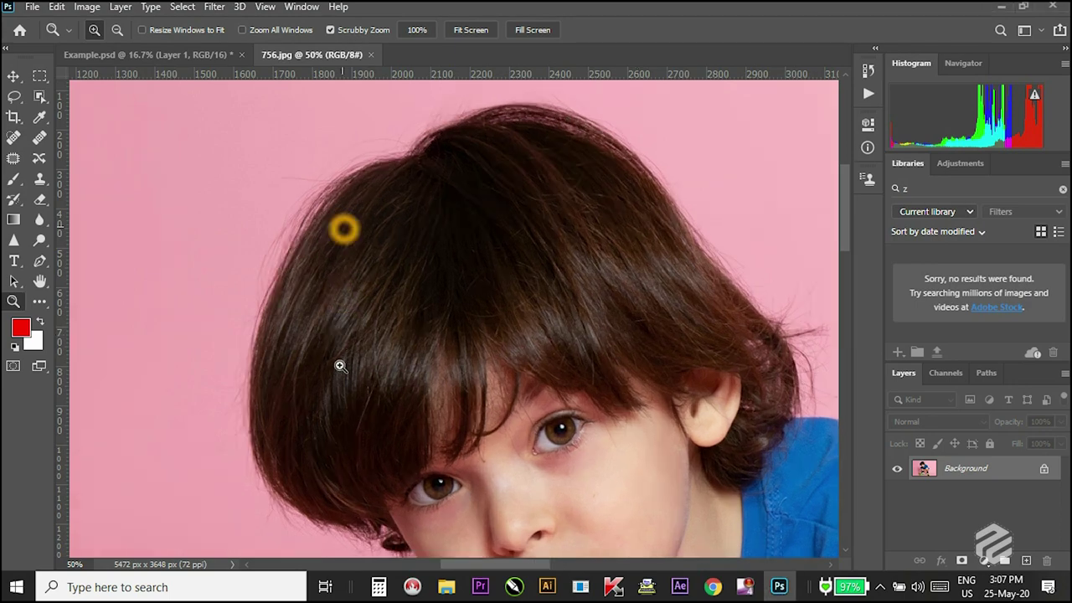
left_click(312, 499)
left_click_drag(294, 407, 312, 214)
left_click(340, 421)
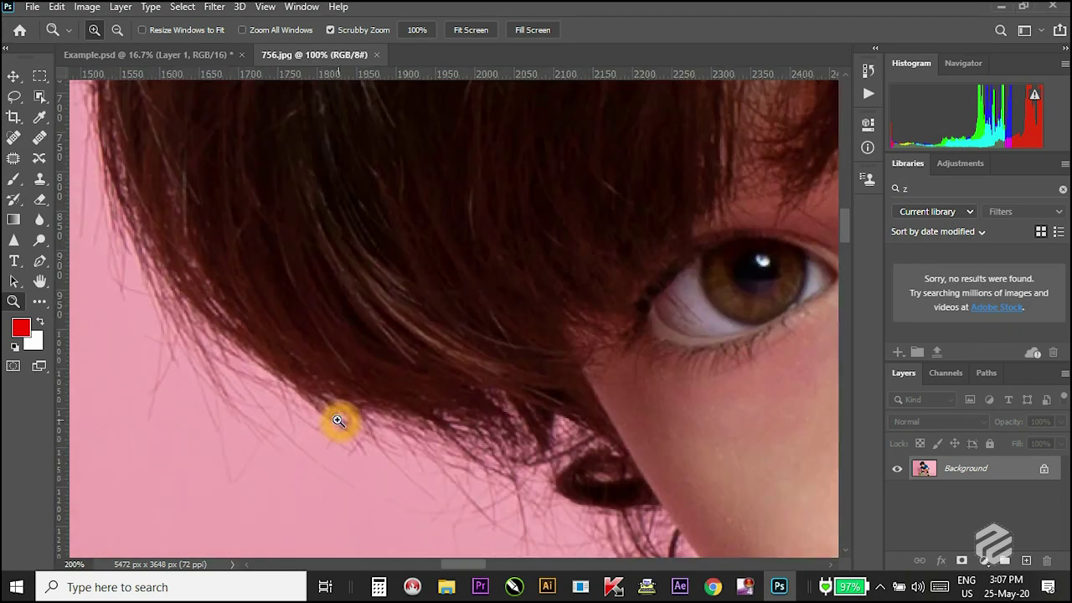
left_click(340, 420)
left_click_drag(383, 378, 367, 260)
left_click_drag(538, 401, 476, 302)
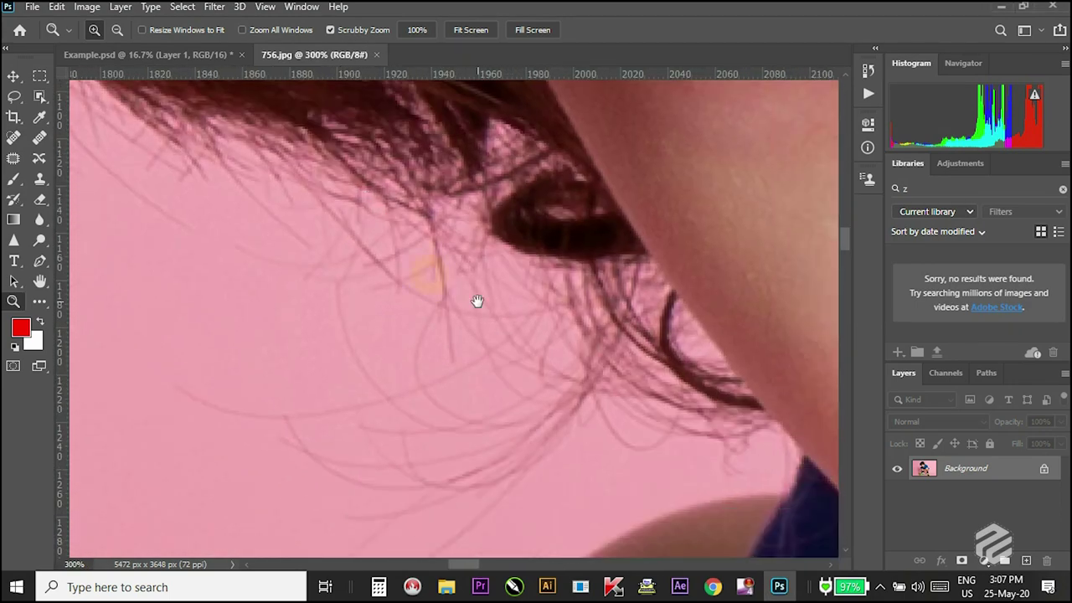
left_click_drag(298, 161, 378, 263)
left_click_drag(301, 236, 315, 283)
Examine the outer edge of the hair at 66.7% and 100%, and zoom out to 50% on the boy's head.
key("ctrl+minus")
key("ctrl+minus")
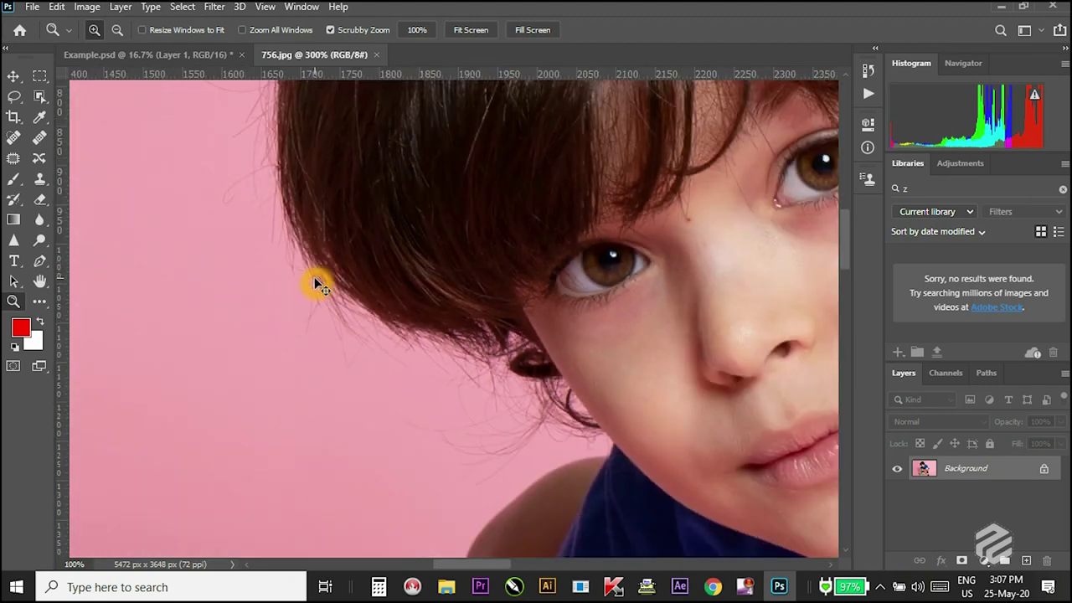
key("ctrl+minus")
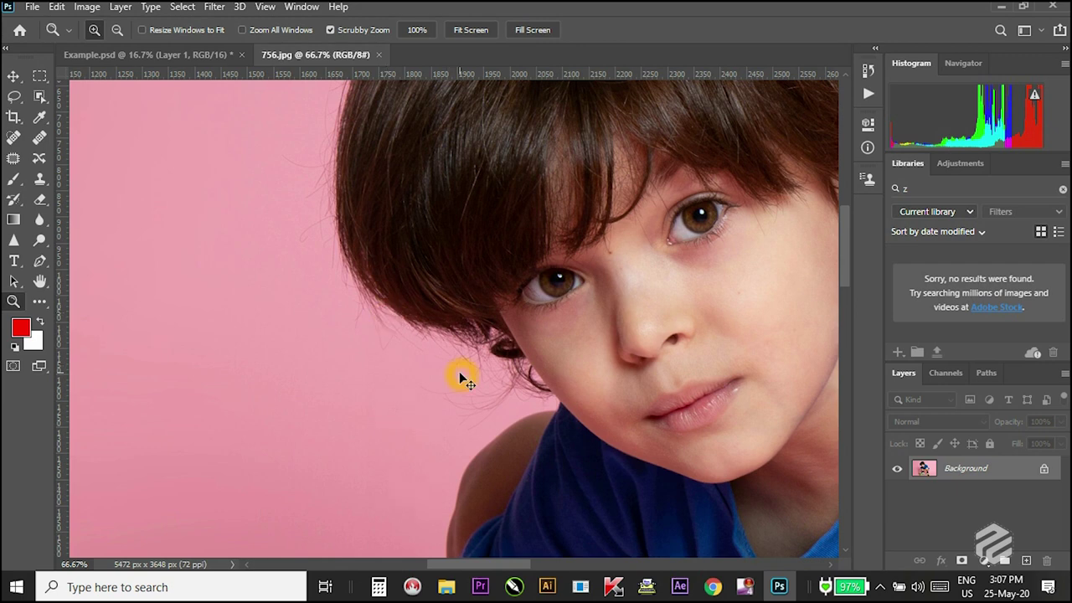
key("ctrl+plus")
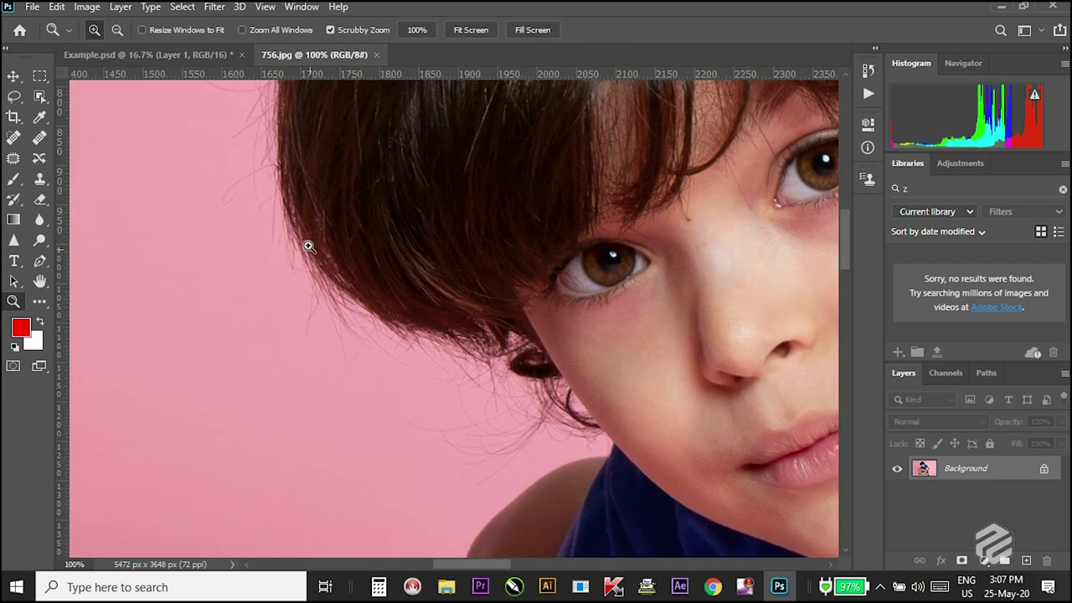
left_click(280, 129)
left_click_drag(338, 168, 338, 279)
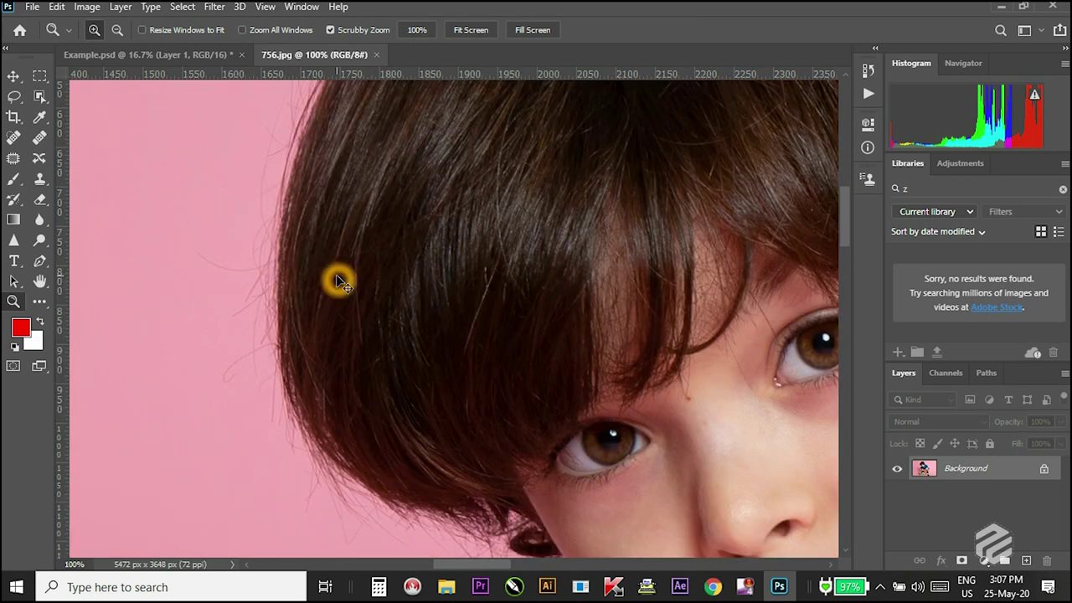
key("ctrl+minus")
left_click(522, 186, "alt")
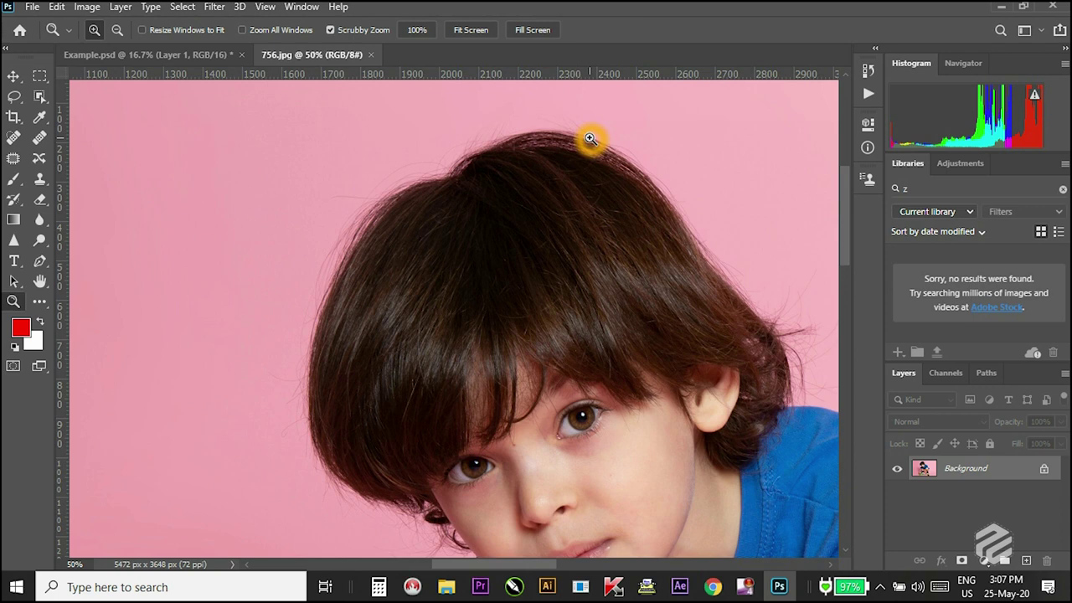
Examine the boy's eyes, face, shirt collar and the top of his hair at 50%.
left_click_drag(661, 423, 591, 321)
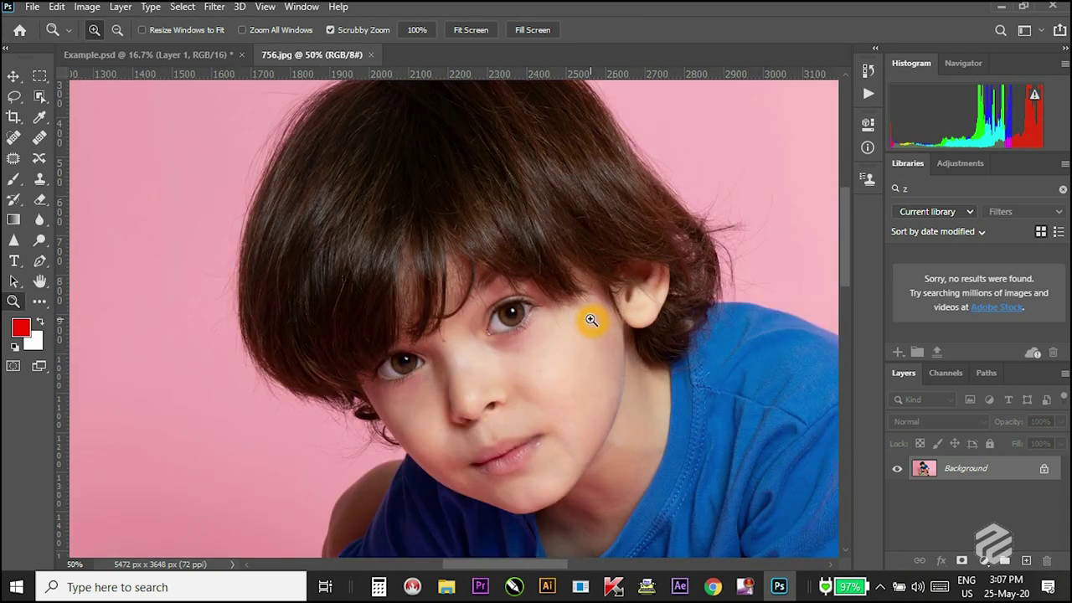
left_click_drag(586, 225, 621, 323)
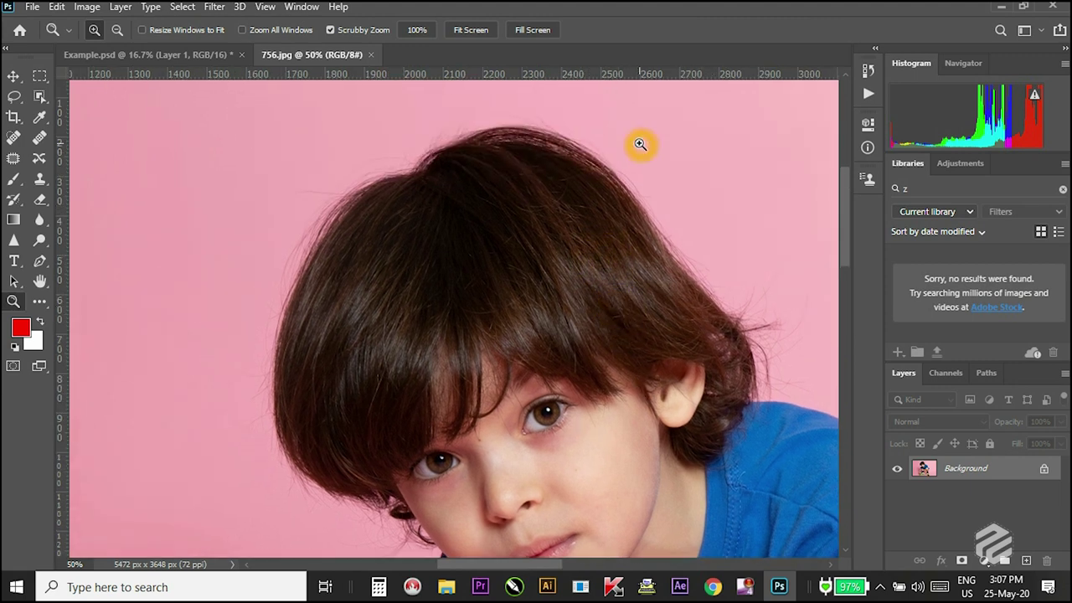
left_click(512, 110)
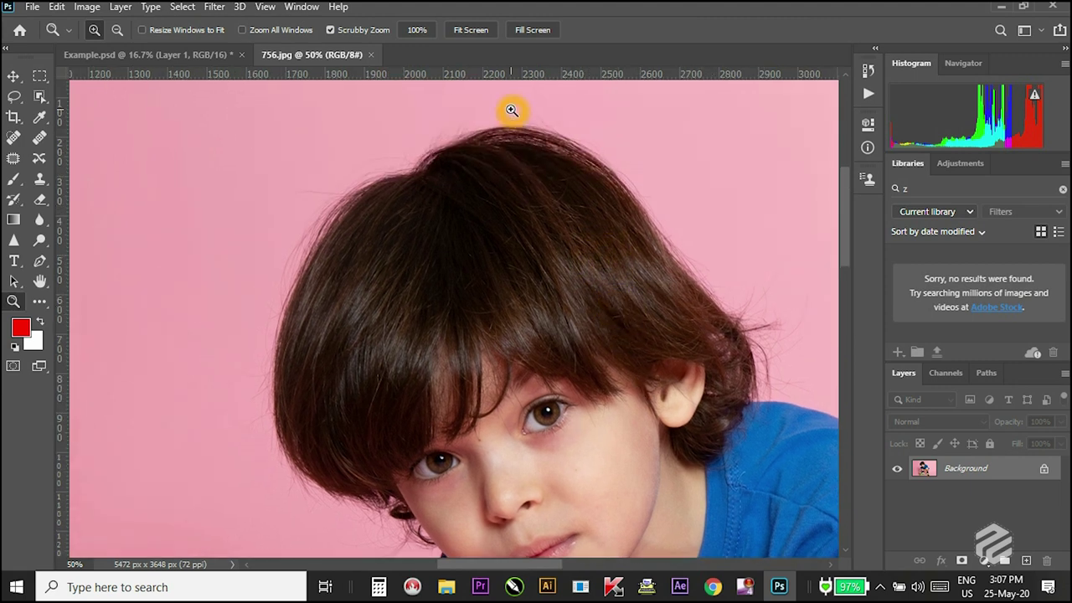
left_click_drag(398, 448, 371, 292)
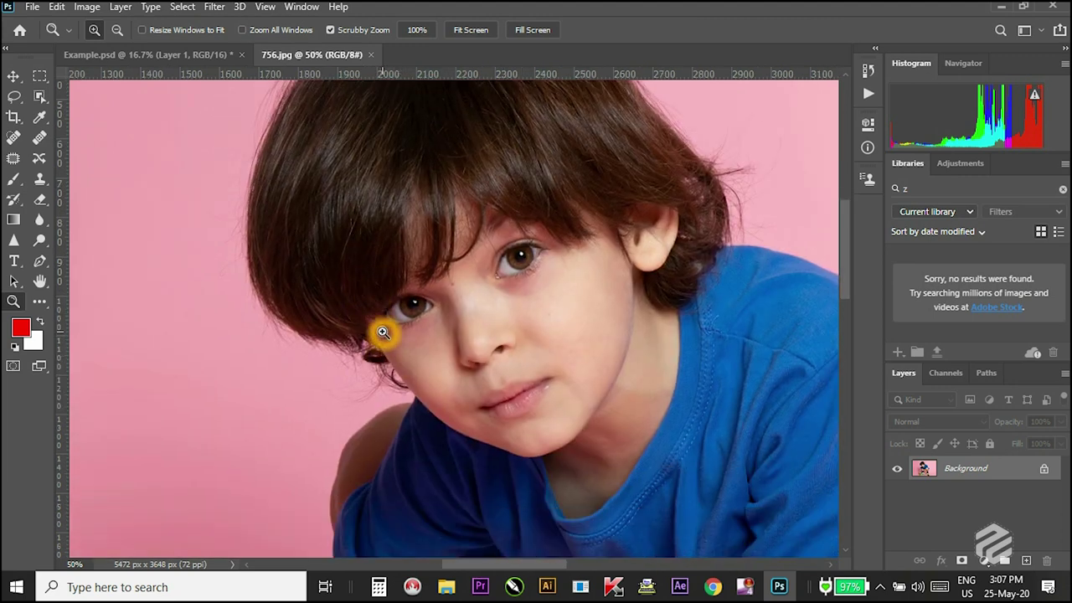
left_click(494, 36)
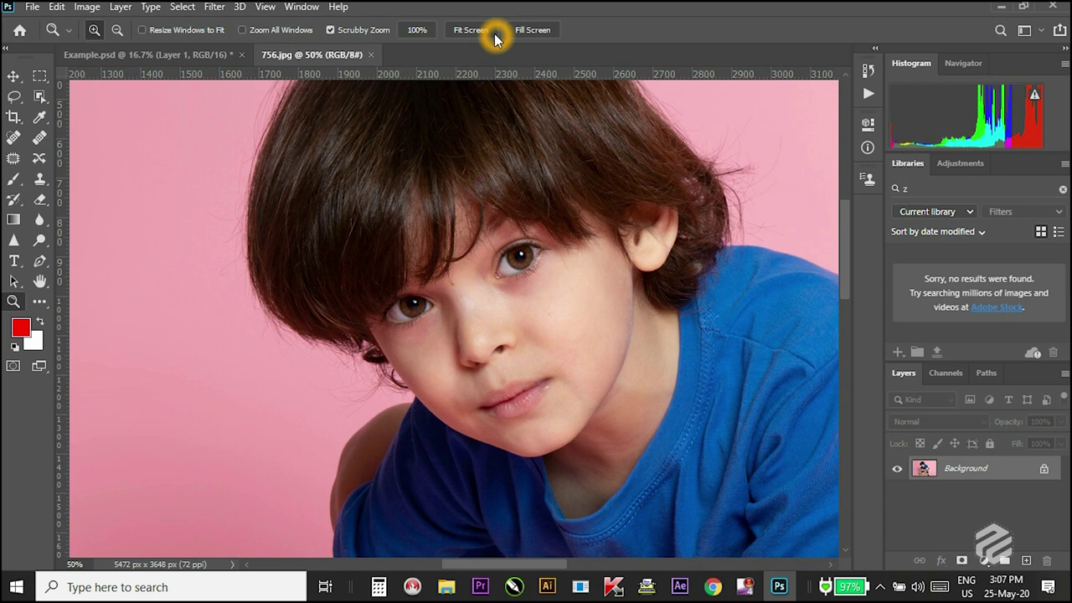
scroll(557, 255, "up", 2)
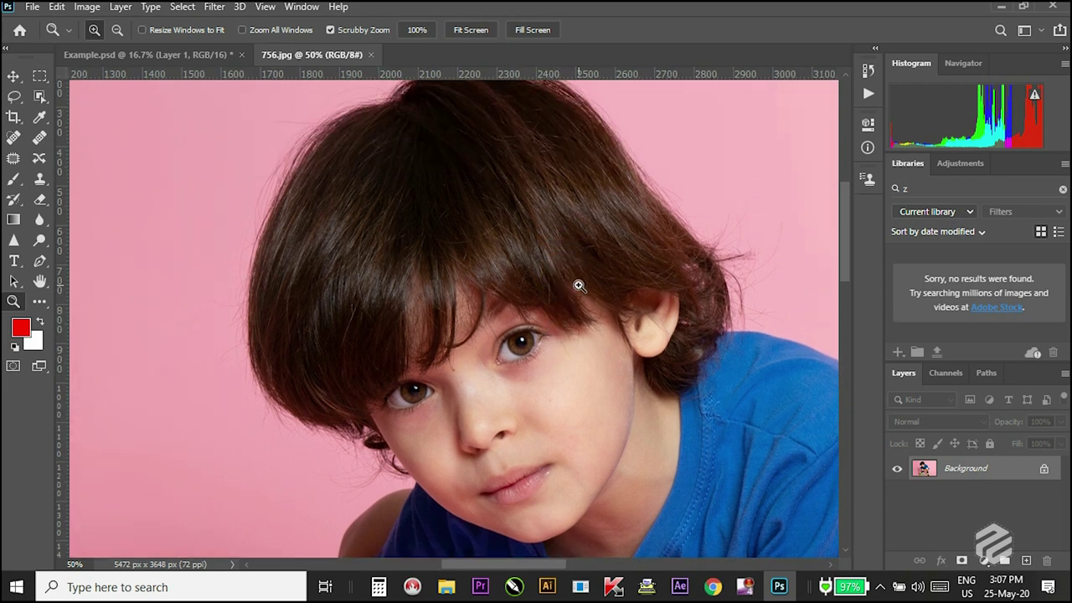
Examine the photo at 50% from the T-shirt across the knees and shoes to the hands, green skateboard and wheel.
scroll(577, 239, "up", 1)
scroll(500, 206, "down", 10)
scroll(499, 206, "right", 8)
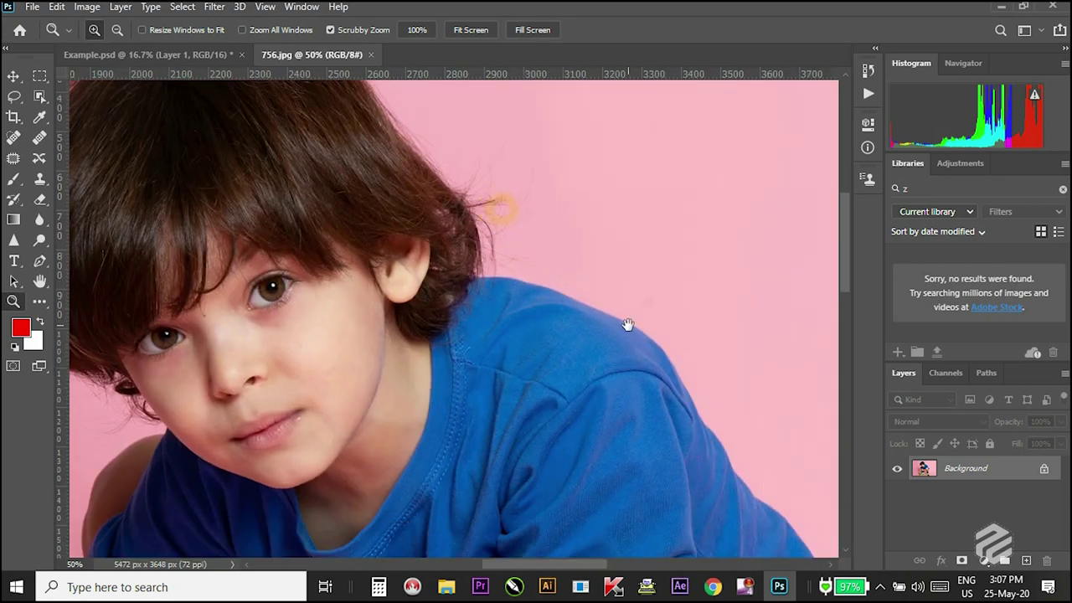
scroll(604, 343, "down", 10)
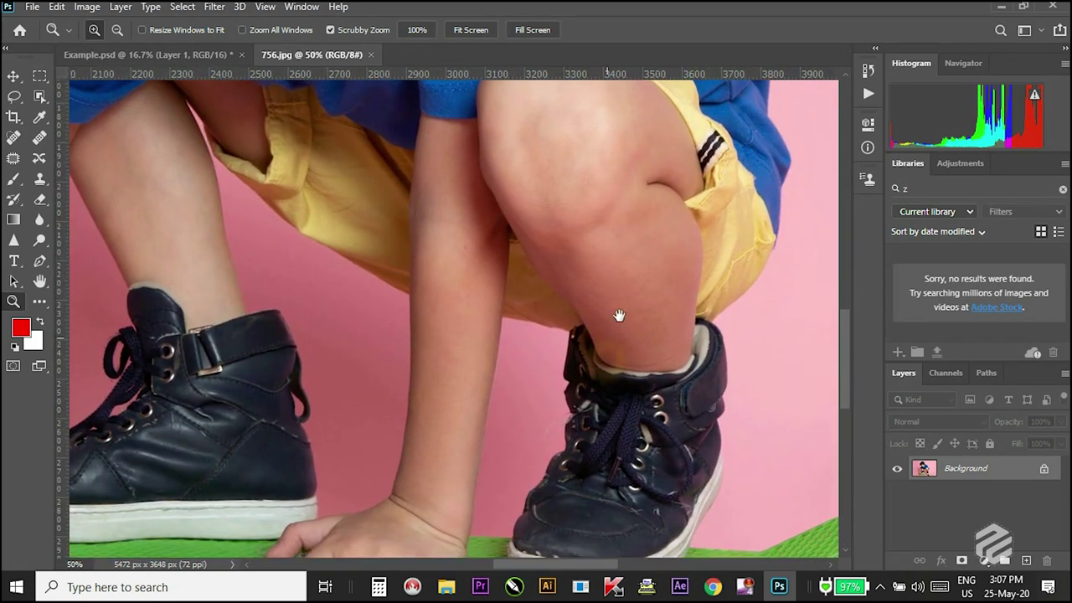
scroll(491, 413, "left", 3)
left_click_drag(435, 396, 482, 371)
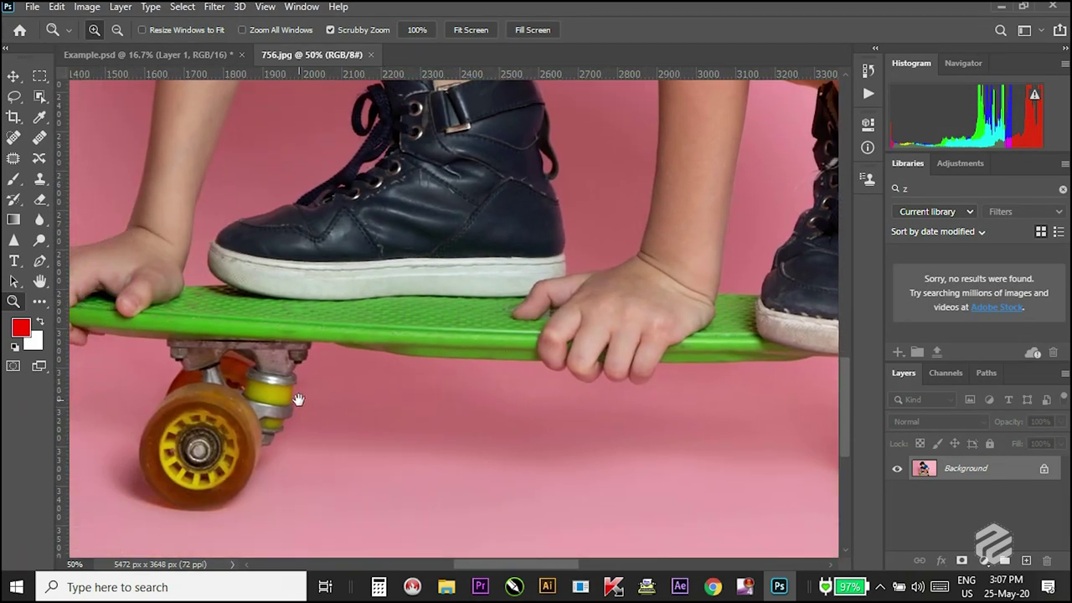
left_click_drag(266, 285, 385, 284)
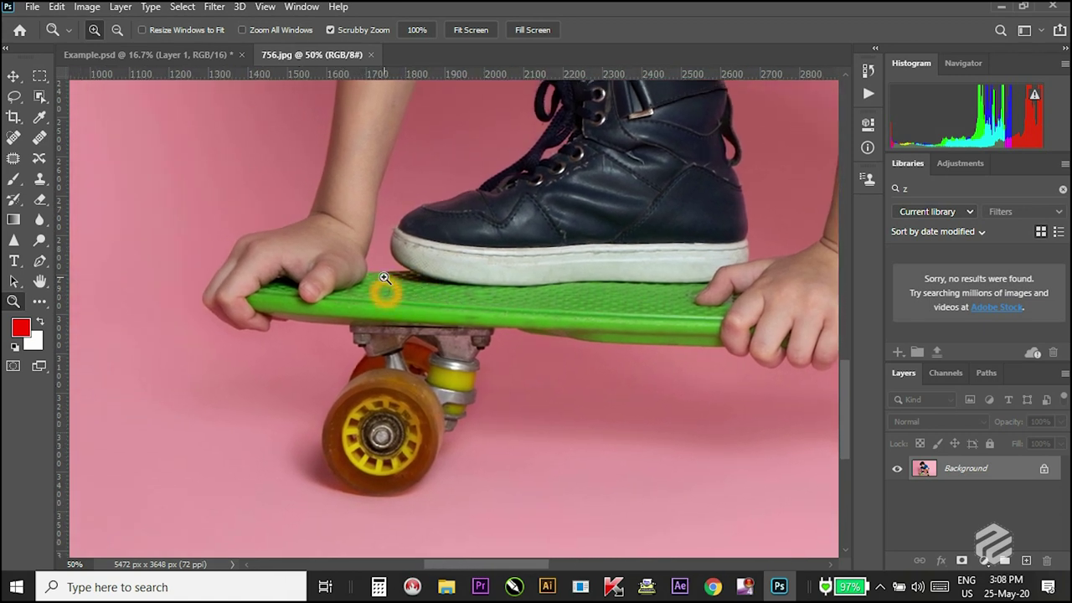
scroll(384, 278, "up", 2)
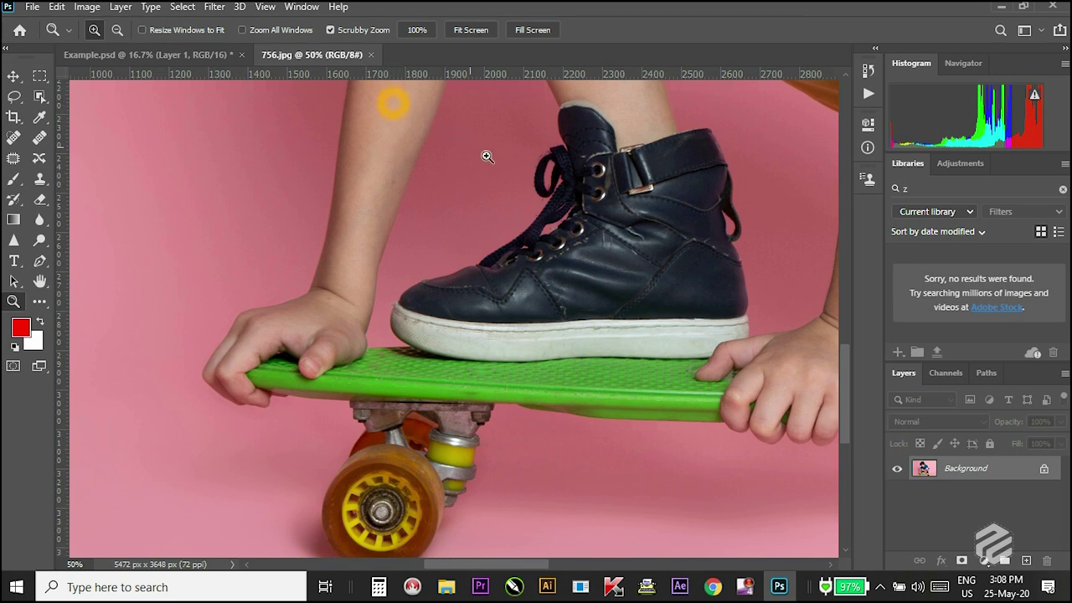
Return from the skateboard to the boy's head and examine the hair outline and ear at 50%.
left_click_drag(486, 155, 452, 335)
left_click_drag(407, 232, 368, 339)
left_click_drag(516, 198, 484, 314)
left_click_drag(534, 228, 496, 313)
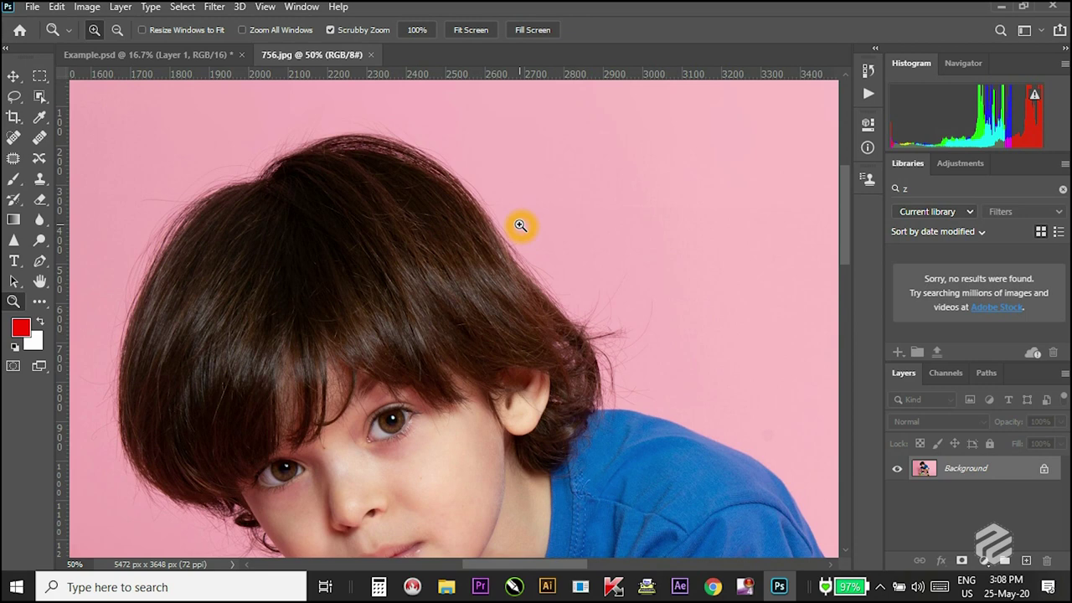
left_click_drag(496, 371, 488, 363)
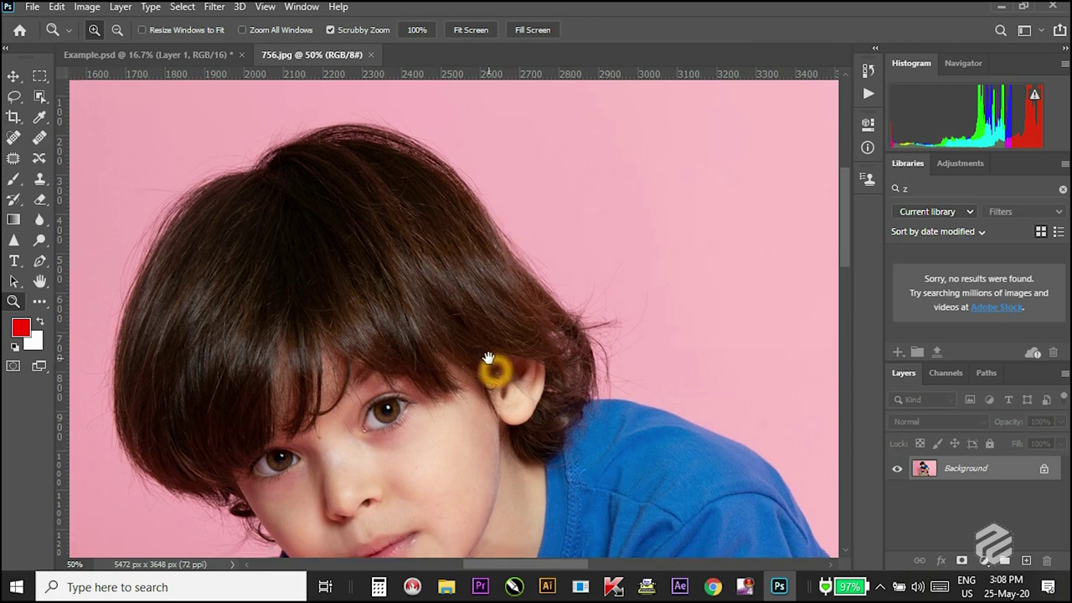
left_click_drag(439, 426, 455, 385)
Zoom out to 25% and examine the boy's figure from the head to the skateboard and its wheels.
key("ctrl+minus")
key("ctrl+minus")
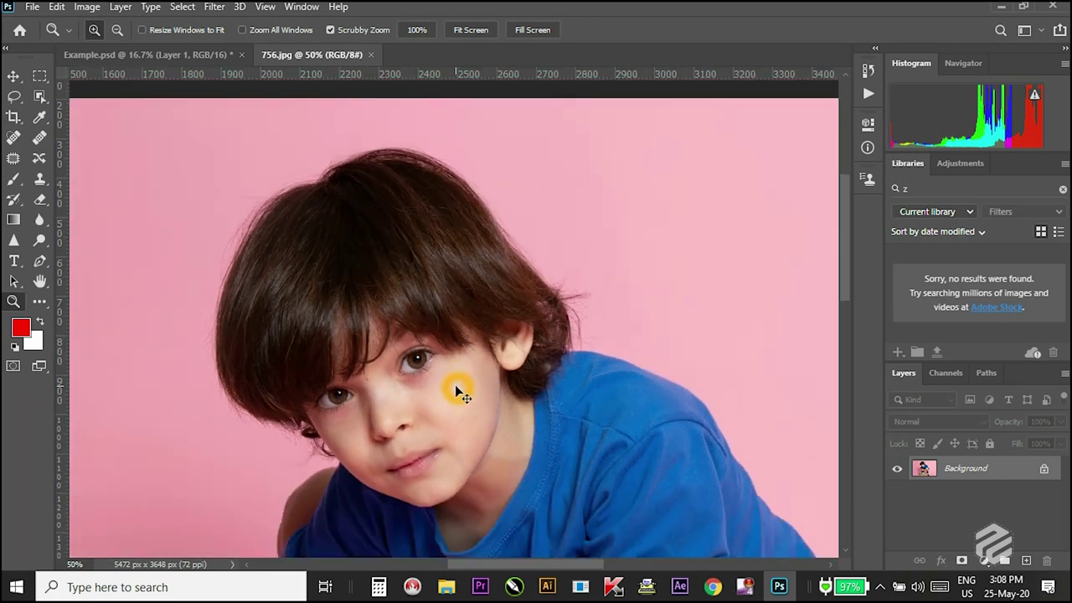
scroll(634, 272, "down", 8)
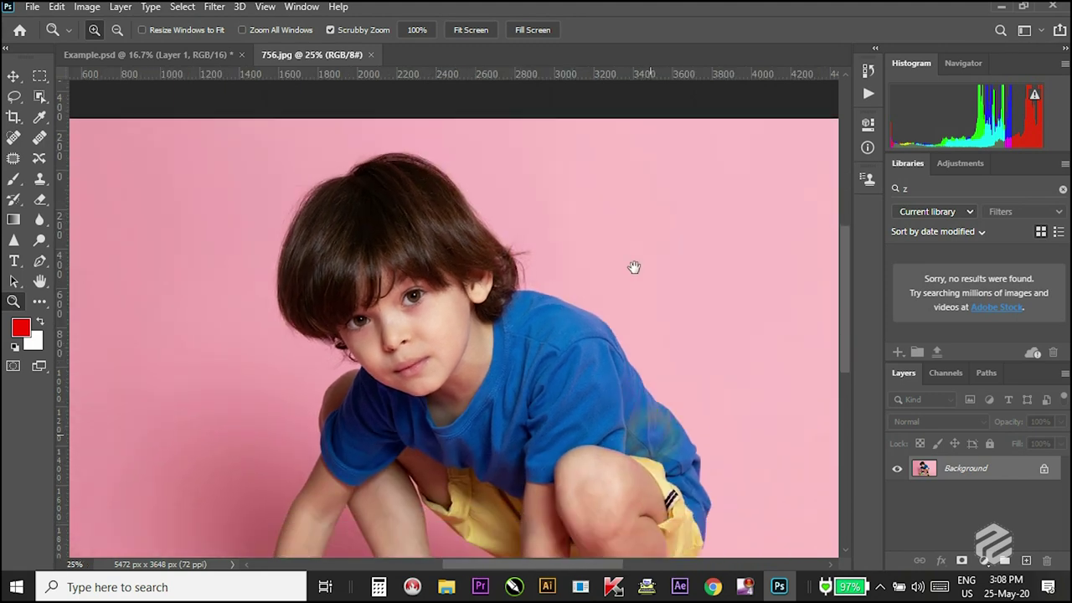
left_click(629, 305)
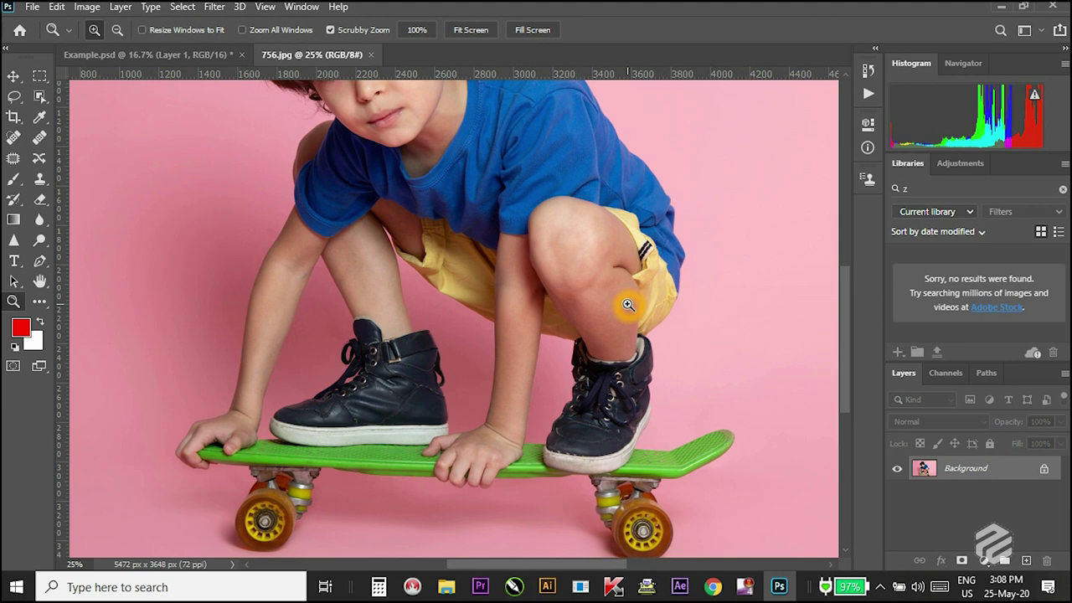
left_click_drag(630, 417, 643, 355)
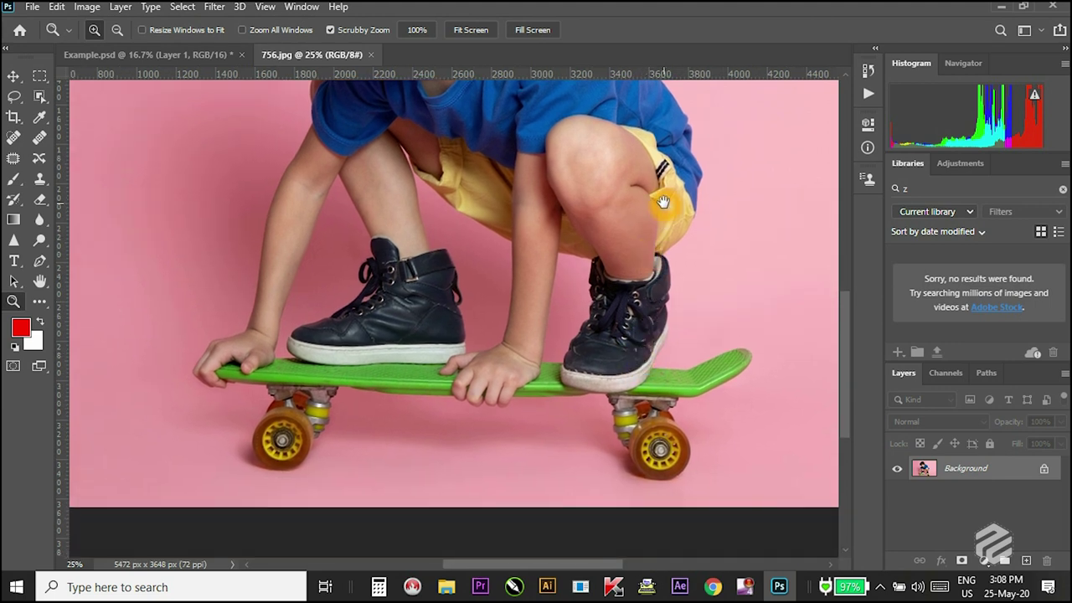
Magnify the T-shirt's shoulder edge beside the boy's hair to 200%.
left_click_drag(664, 202, 667, 339)
left_click_drag(578, 218, 503, 223)
left_click(503, 223)
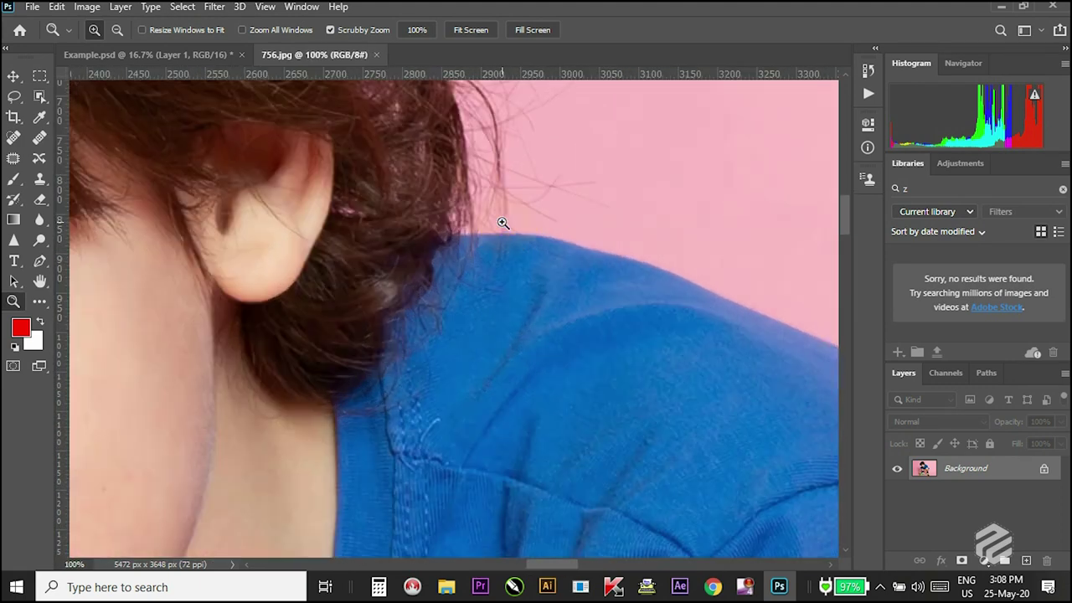
left_click(504, 244)
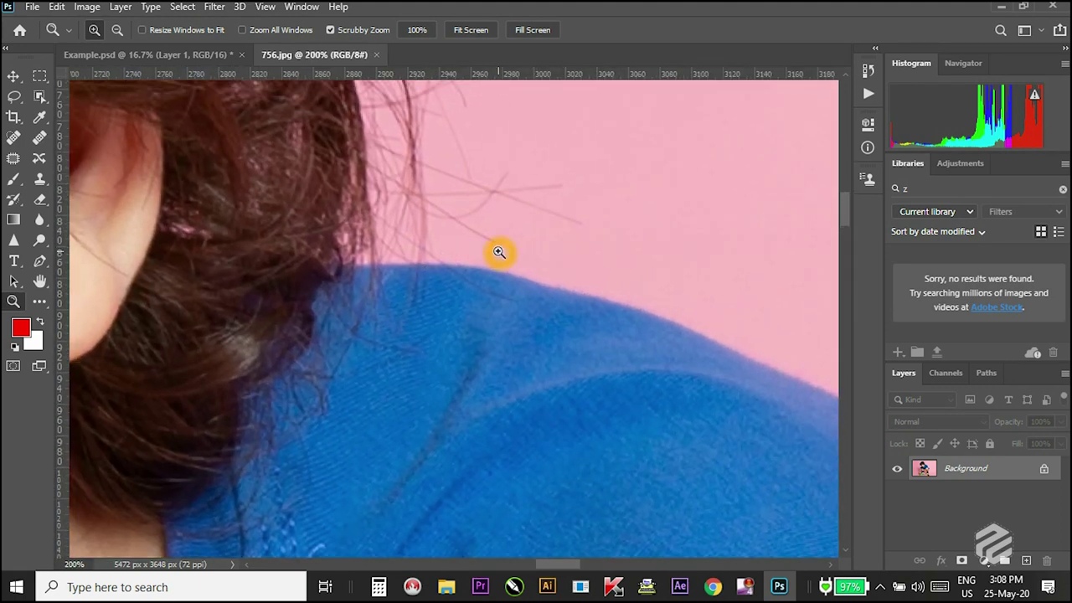
Activate the Pen tool in Path mode at the shoulder edge, magnified to 300%, and switch to the Freeform Pen tool.
key("p")
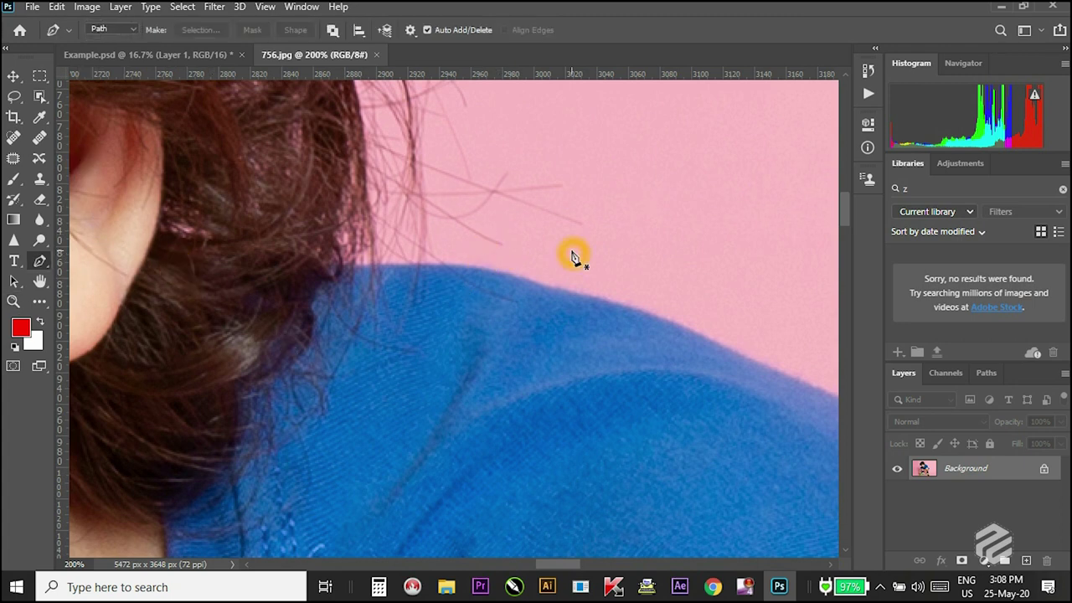
key("ctrl+plus")
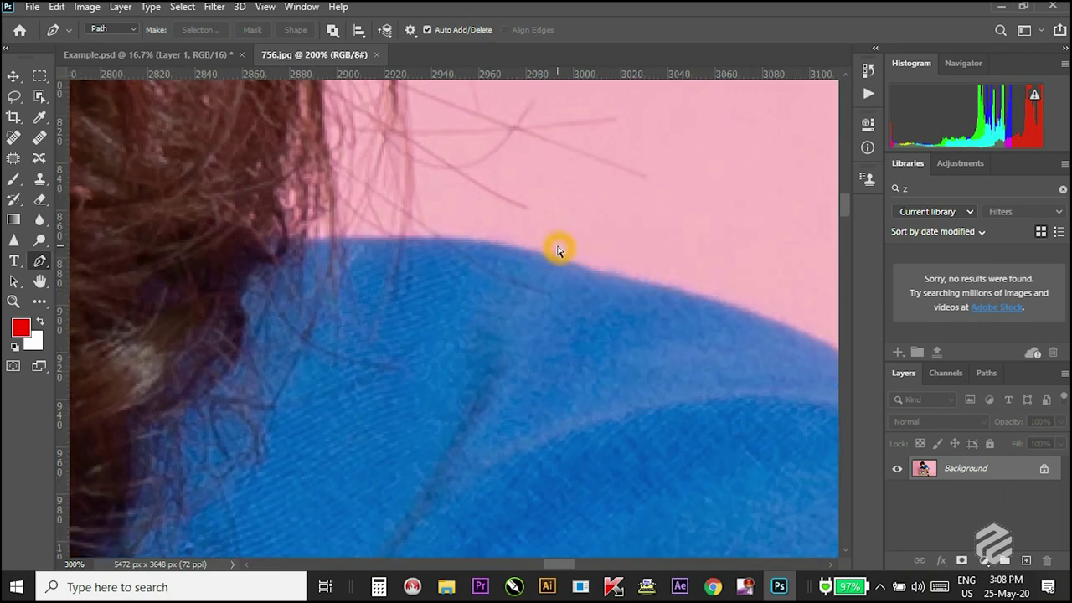
left_click(350, 244)
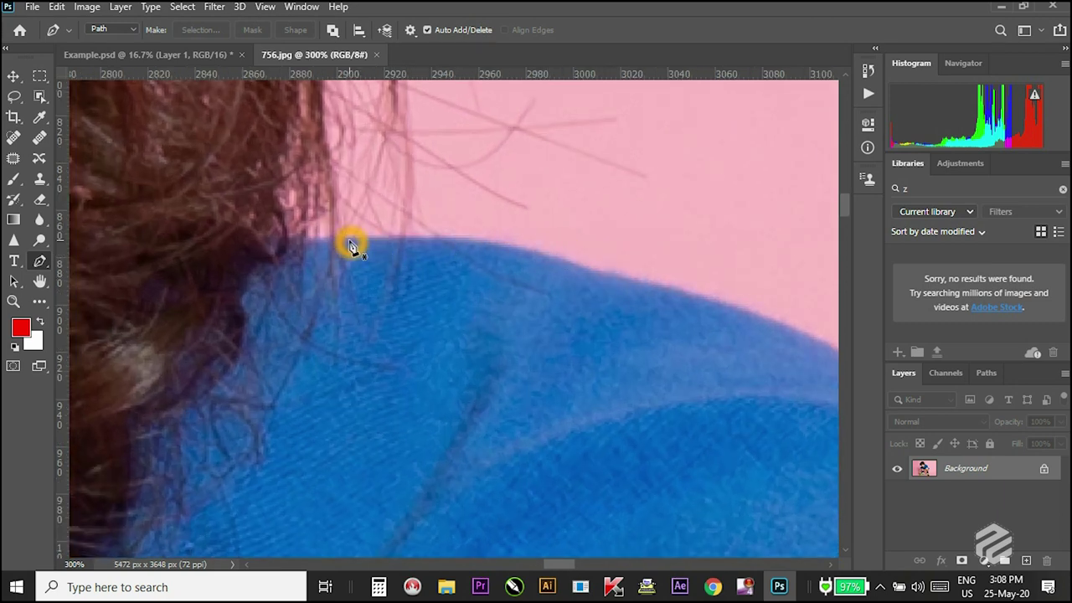
left_click(47, 263, "alt")
left_click(47, 263, "alt")
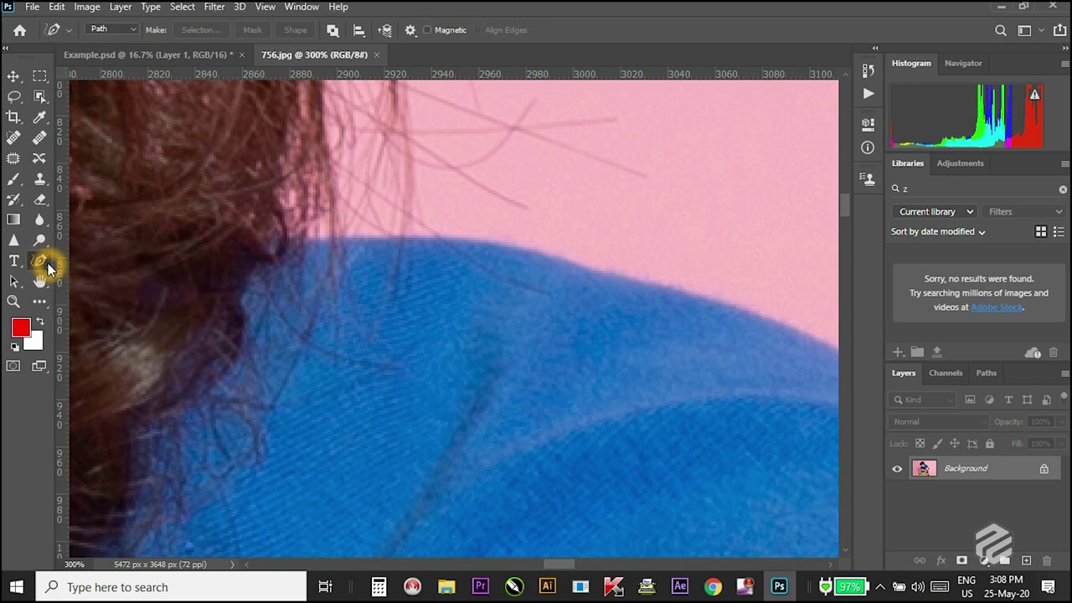
With the Pen Tool in Path mode, start a path where the hair meets the blue shirt and add a curved anchor along the shoulder.
left_click(47, 263, "alt")
left_click(48, 265)
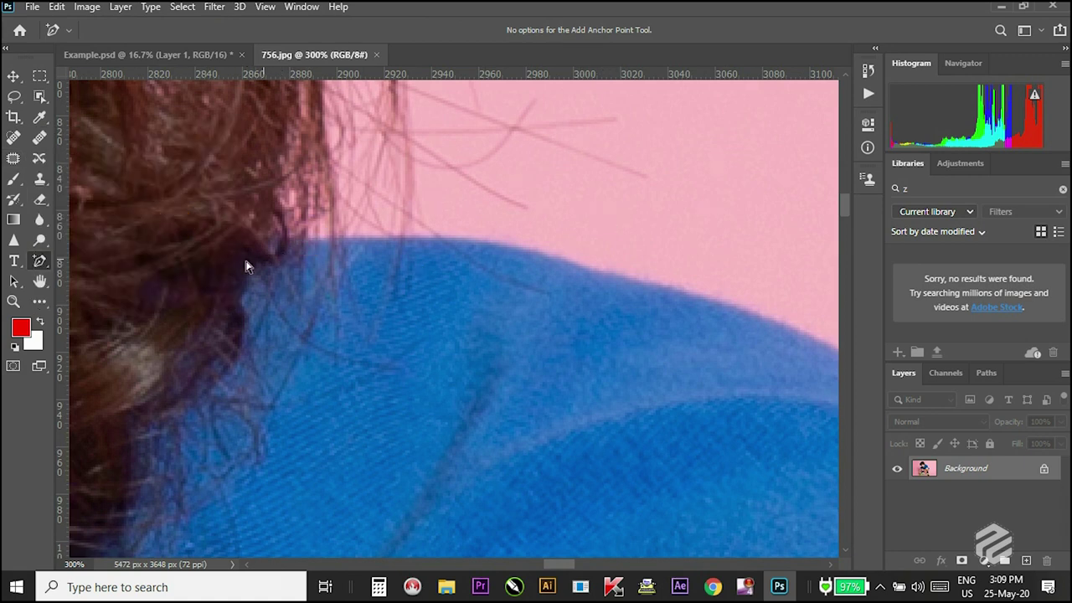
left_click(39, 265)
right_click(39, 261)
left_click(84, 262)
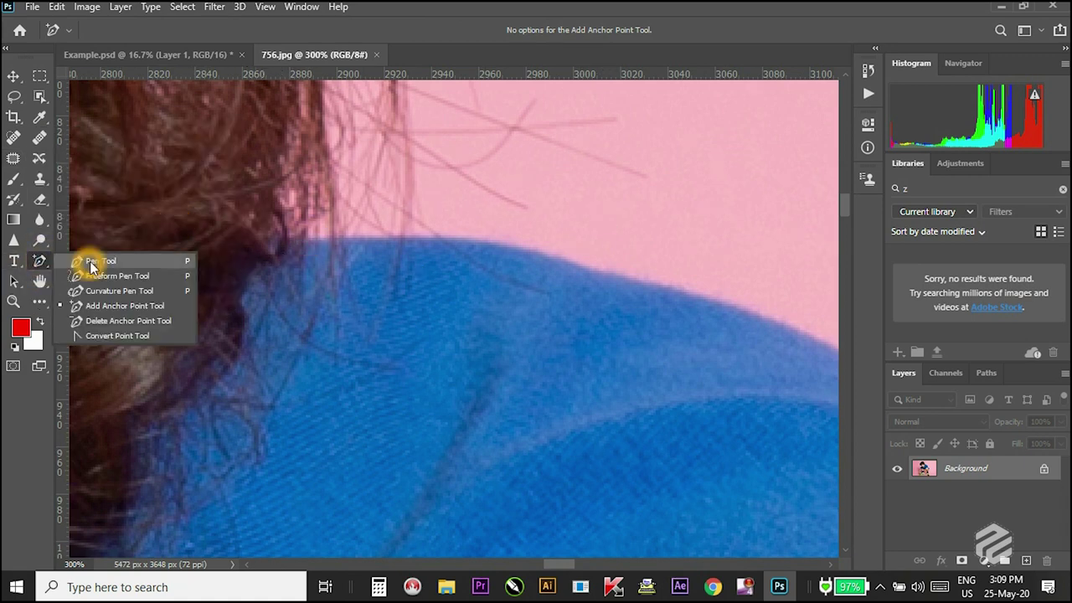
left_click(362, 249)
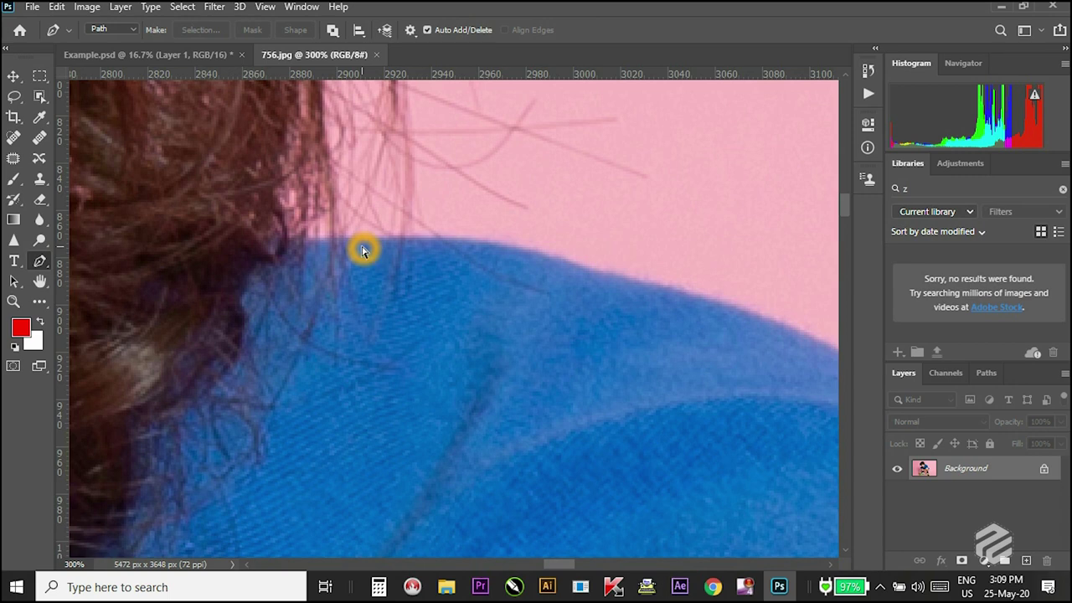
scroll(361, 248, "up", 1)
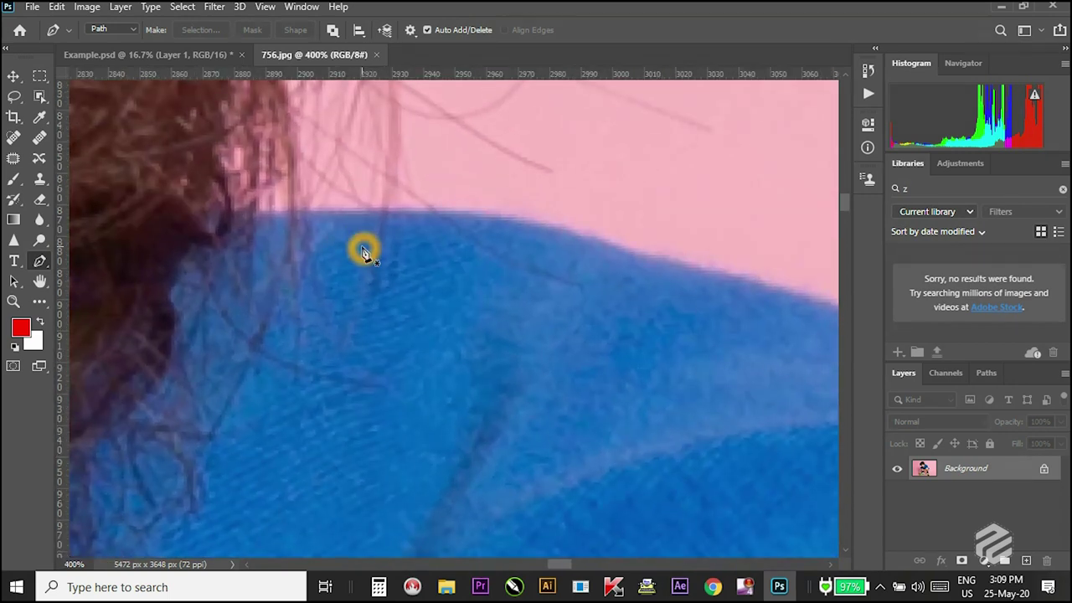
left_click(264, 215)
left_click_drag(434, 215, 504, 221)
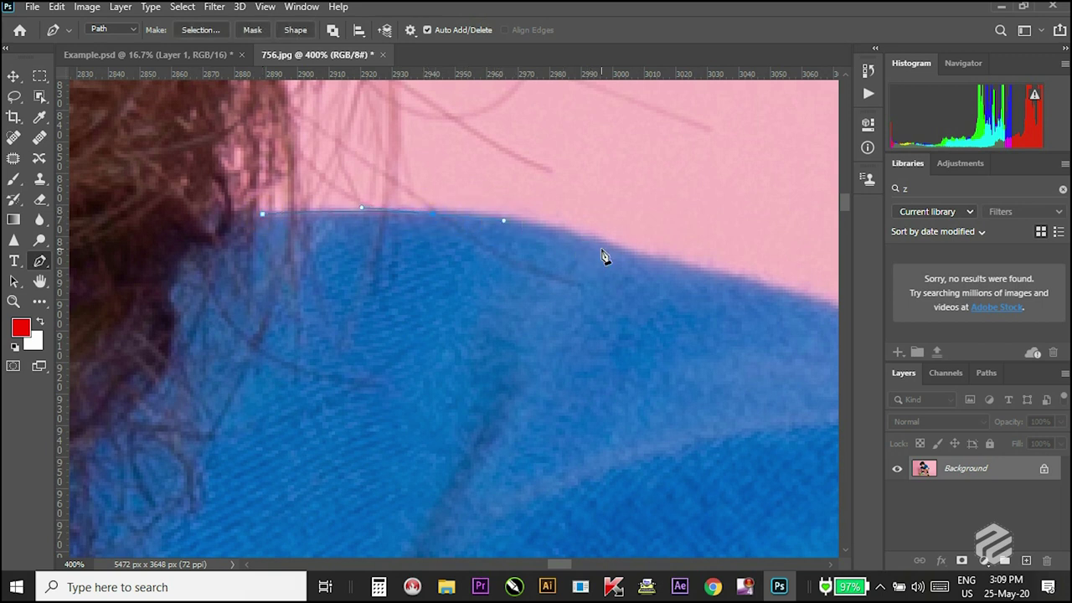
Continue the path with curved anchor points along the sloping upper shoulder edge of the blue shirt.
left_click_drag(617, 251, 383, 224)
left_click_drag(248, 190, 257, 198)
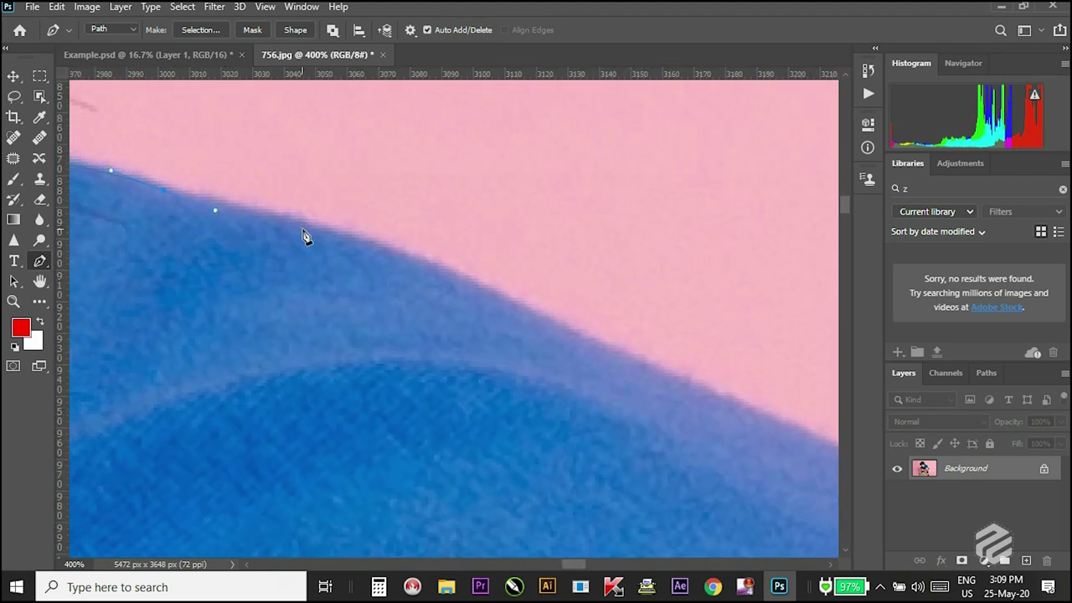
left_click(282, 221)
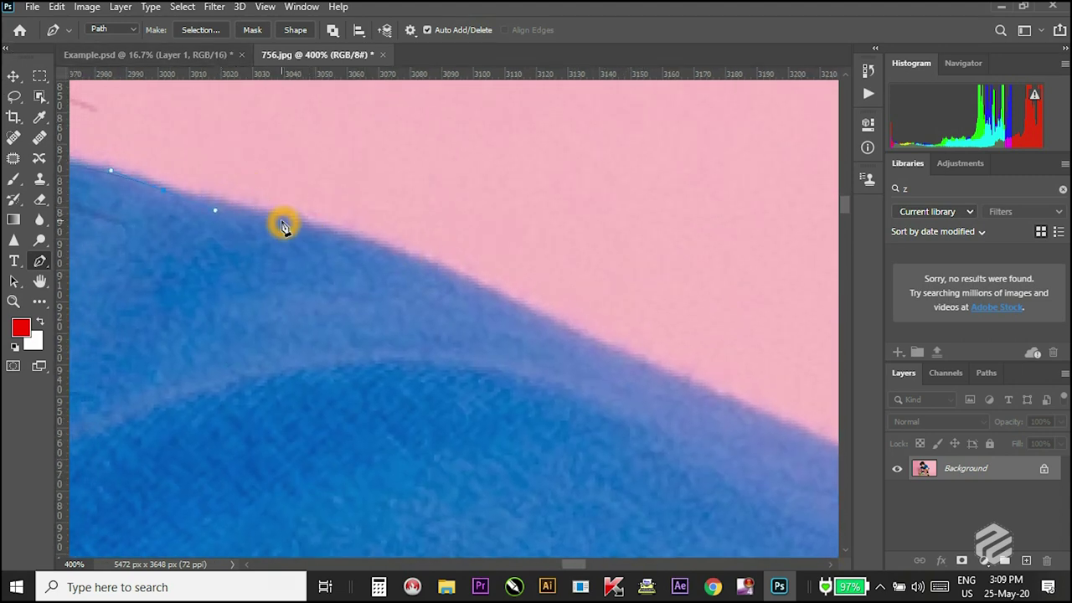
left_click_drag(283, 226, 298, 226)
left_click_drag(512, 300, 583, 343)
left_click_drag(744, 390, 405, 230)
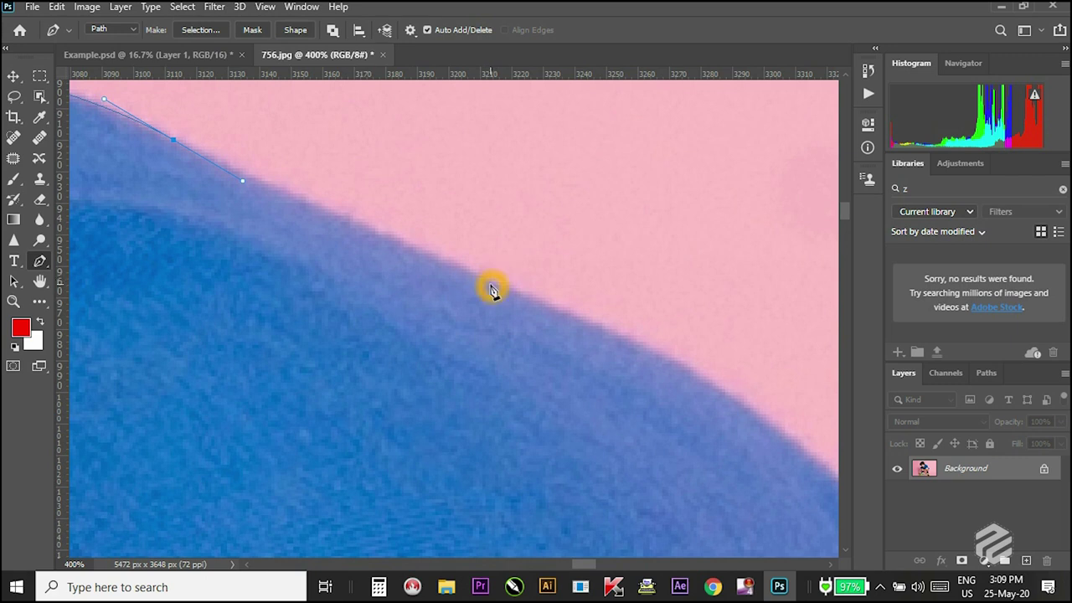
left_click_drag(502, 288, 539, 306)
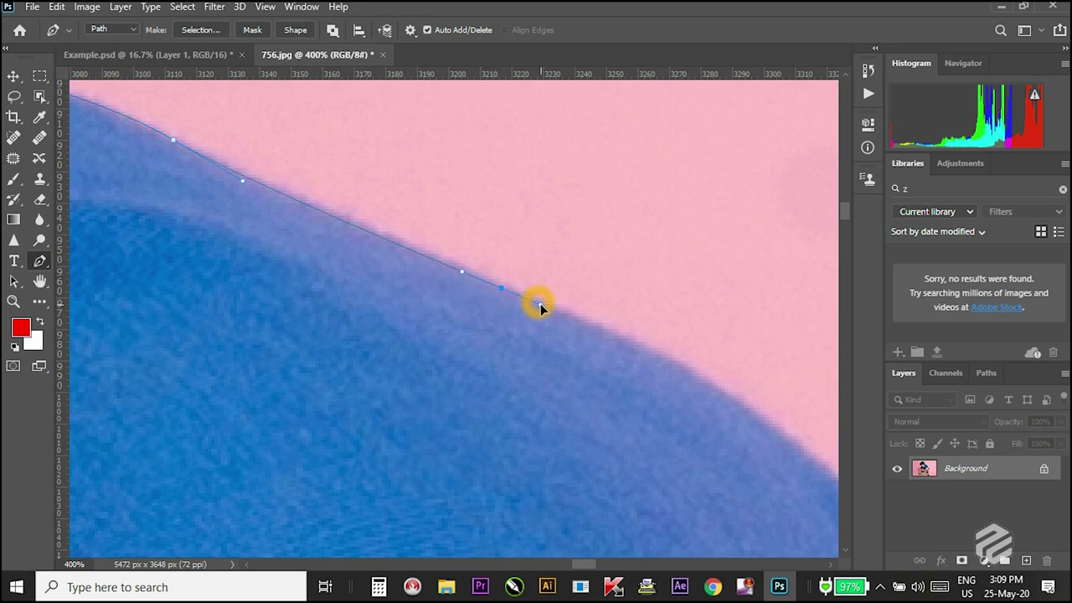
key("ctrl+z")
key("ctrl+z")
left_click(519, 292)
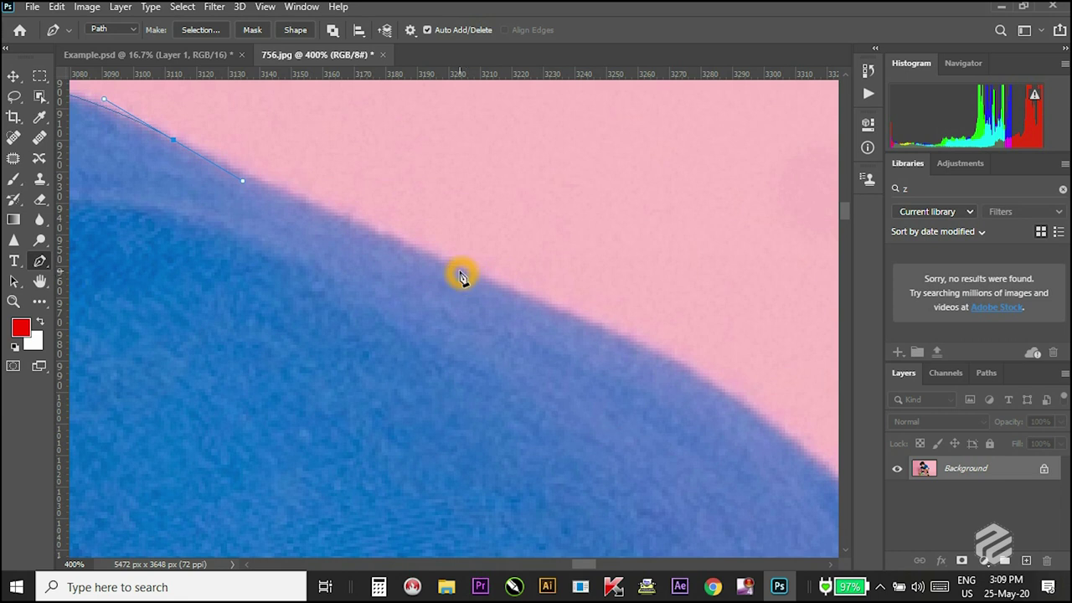
Add two curved anchor points where the shirt's shoulder edge begins to round downward.
left_click_drag(466, 273, 529, 302)
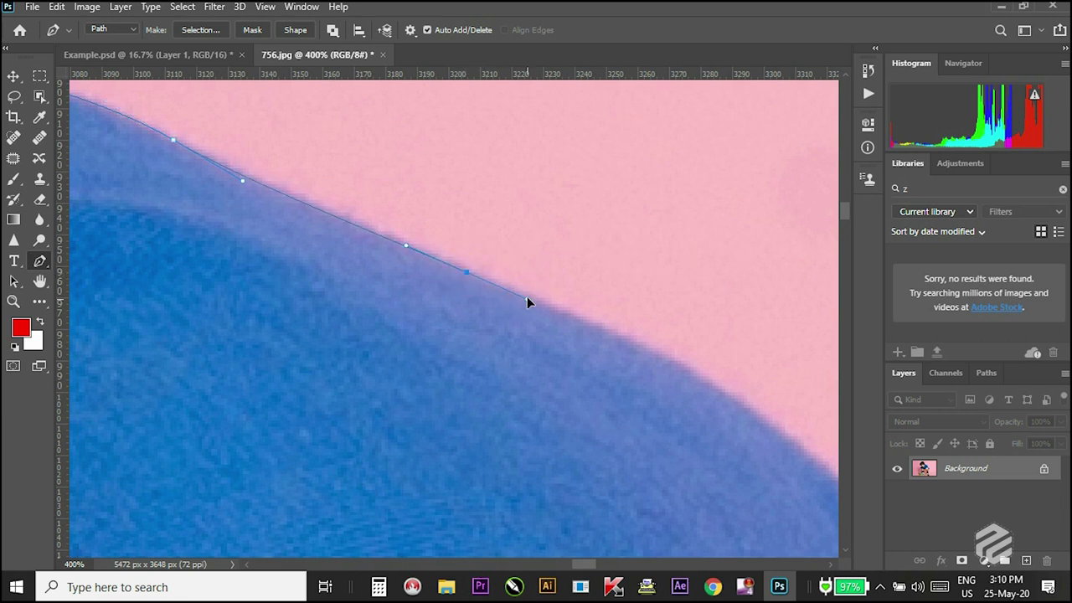
left_click_drag(657, 333, 373, 279)
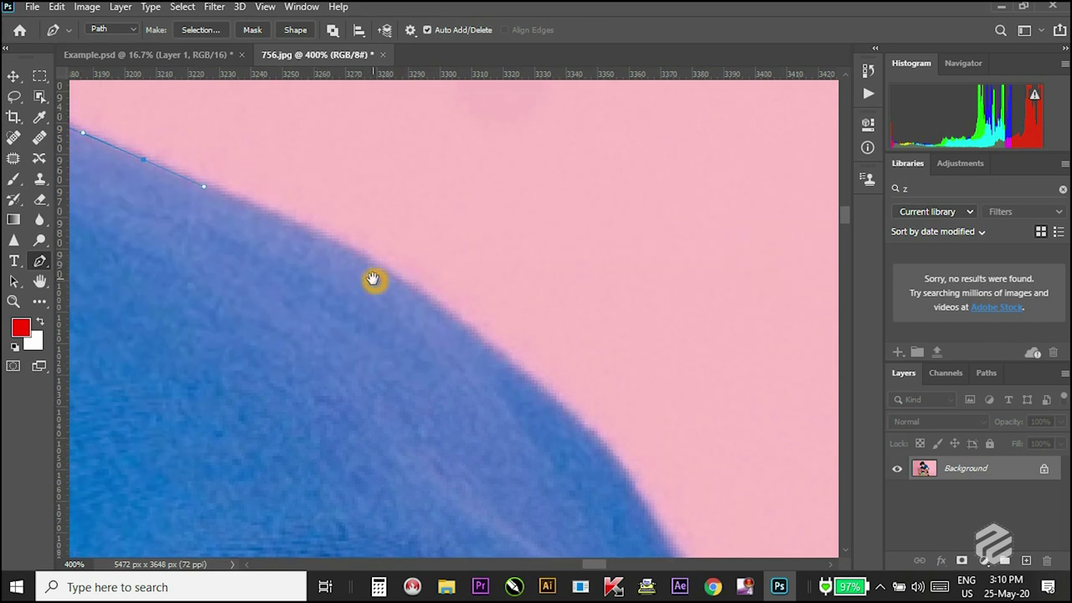
left_click(428, 298)
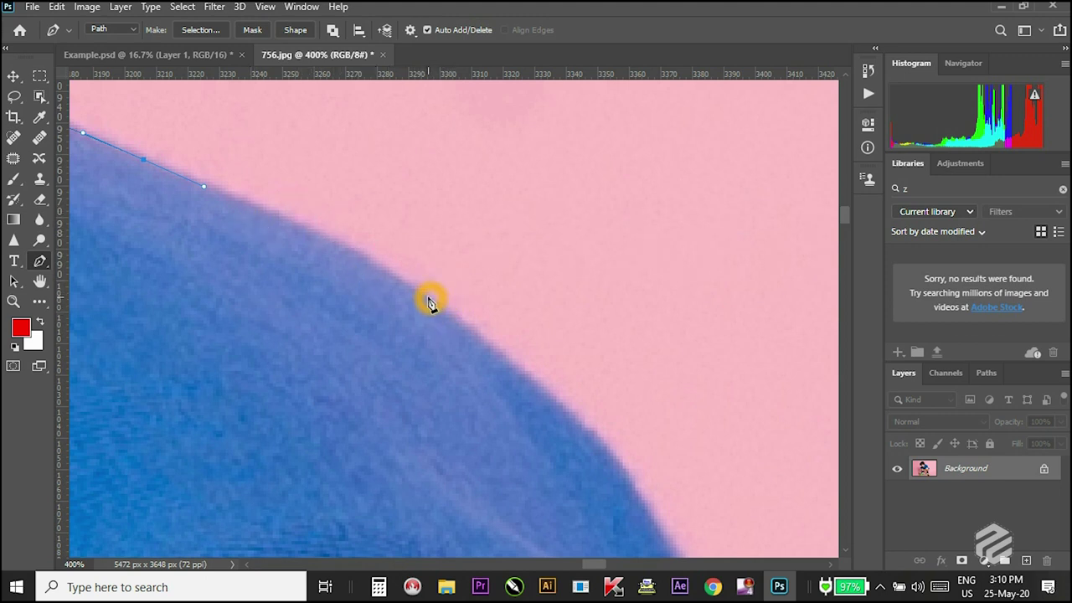
left_click(428, 303)
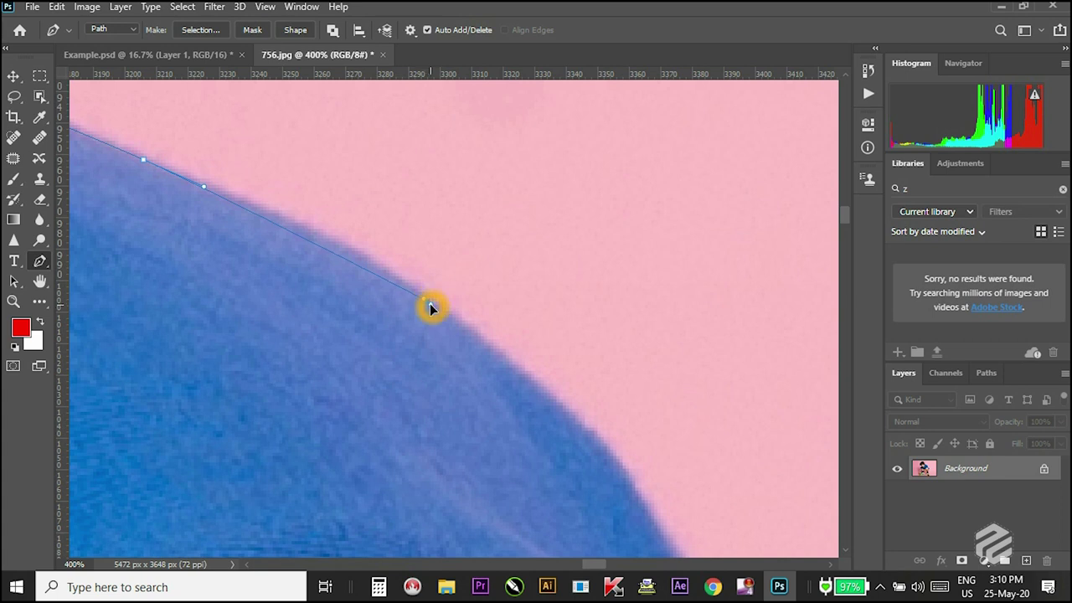
left_click_drag(428, 306, 519, 371)
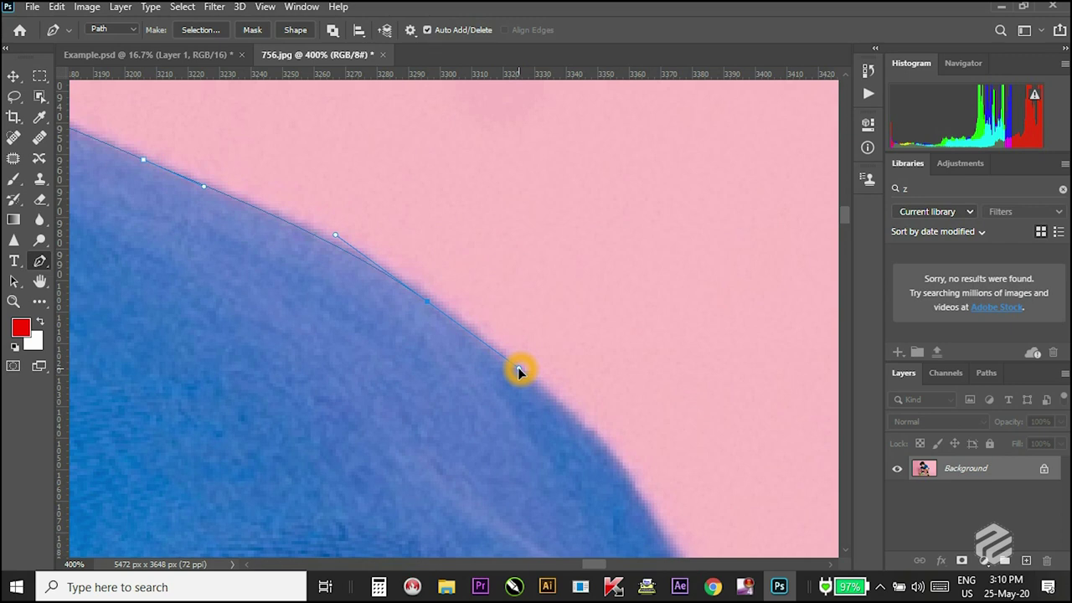
Extend the path along the shirt's back, placing a curved anchor just past the notch in its outline.
key("space")
left_click_drag(628, 459, 458, 339)
key("space")
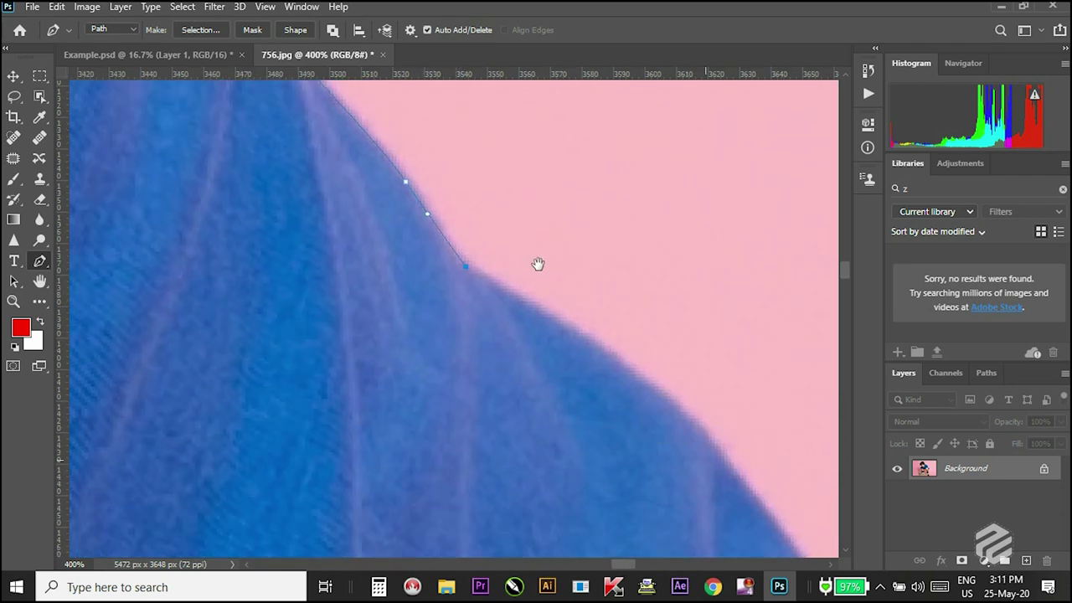
left_click_drag(539, 263, 566, 298)
left_click(525, 267)
key("ctrl+z")
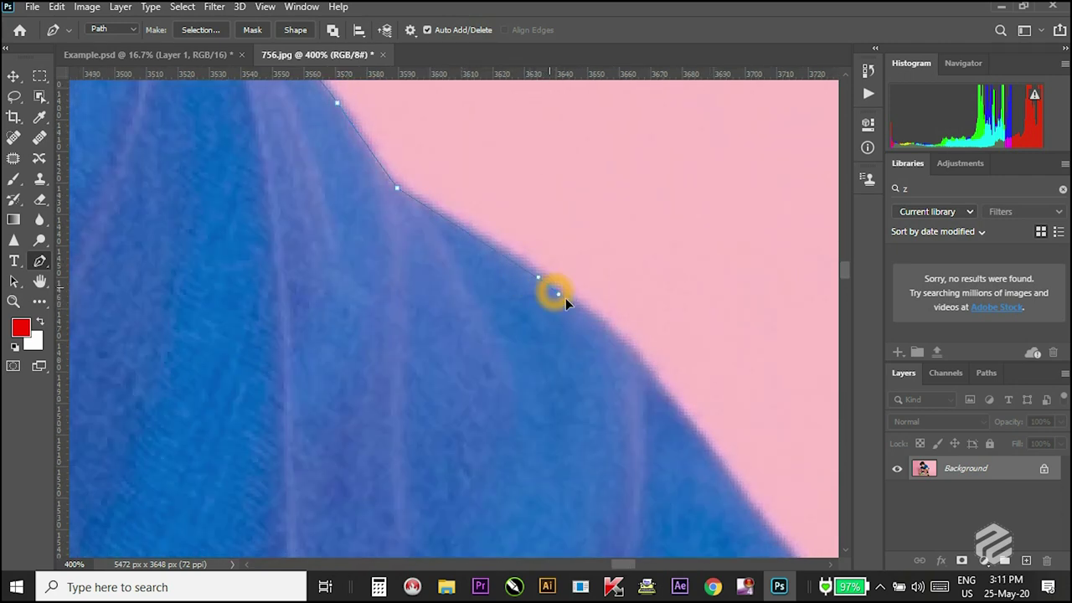
Trace the long descending edge of the shirt's back with slightly curved anchor points, down to the start of the fabric folds.
key("space")
left_click_drag(717, 438, 445, 221)
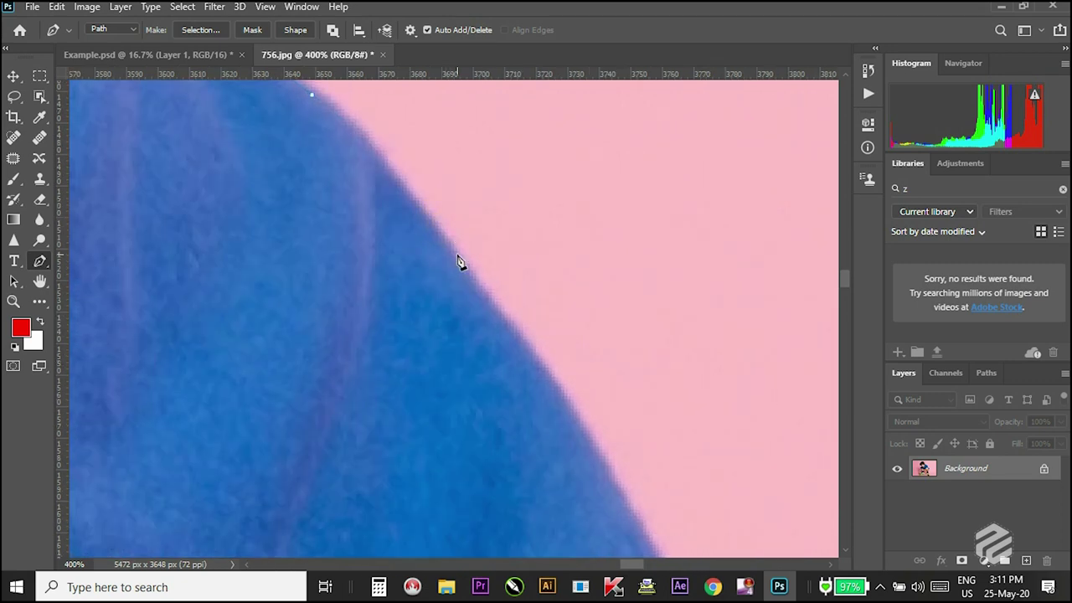
left_click_drag(459, 262, 463, 271)
left_click_drag(521, 360, 501, 321)
key("space")
left_click_drag(549, 423, 455, 198)
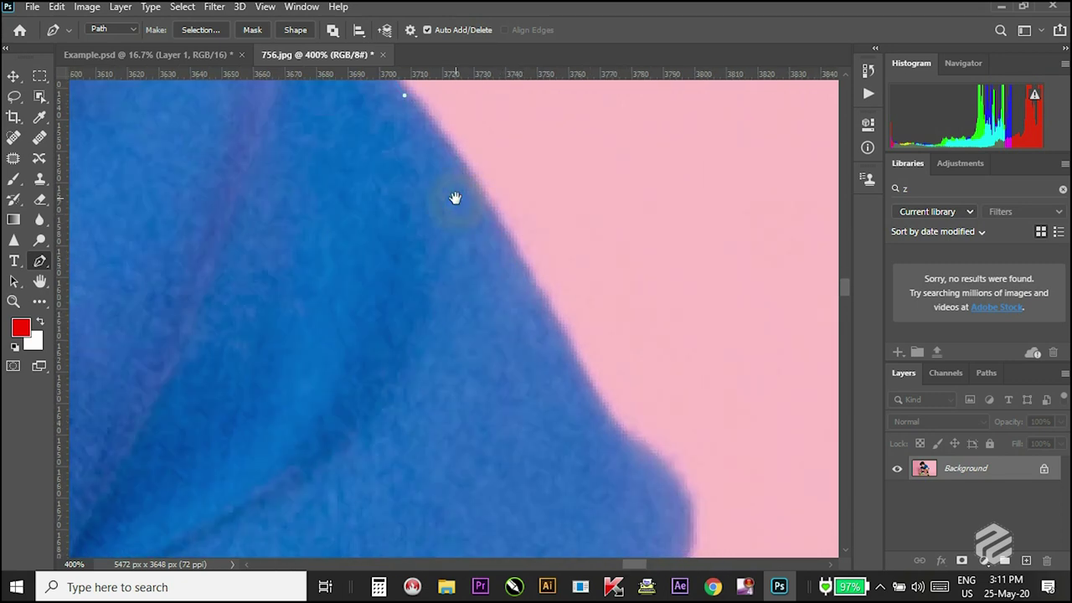
left_click(510, 246)
left_click_drag(546, 313, 549, 320)
key("space")
left_click_drag(566, 359, 504, 221)
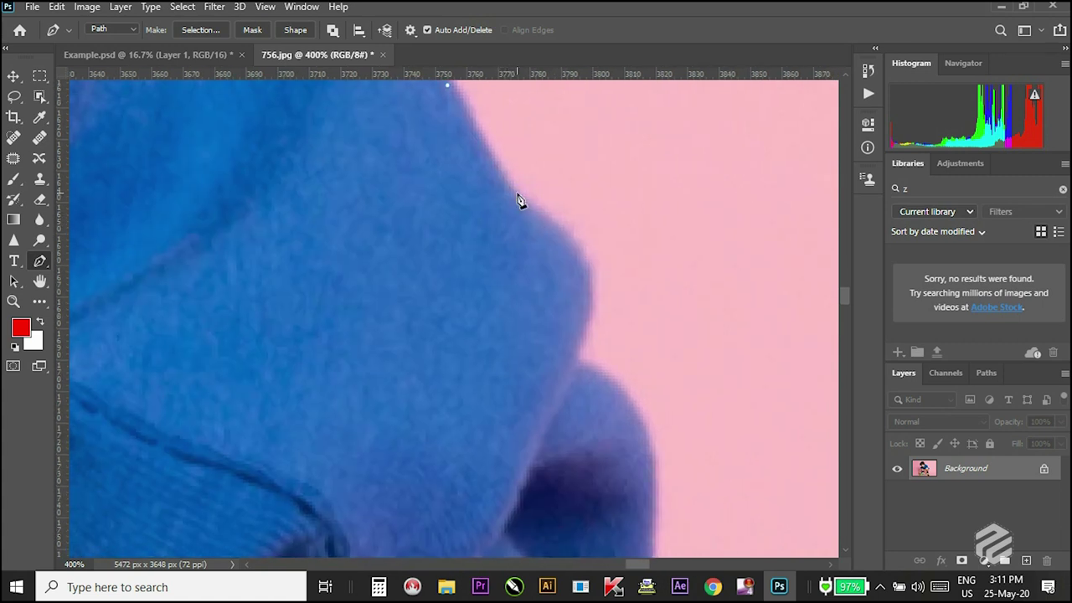
Curve the path around the first rounded fabric fold, ending with an anchor where it meets the second fold.
left_click(517, 199)
left_click(547, 228)
scroll(573, 260, "down", 3)
scroll(573, 259, "right", 1)
left_click(568, 233)
left_click_drag(549, 230, 520, 342)
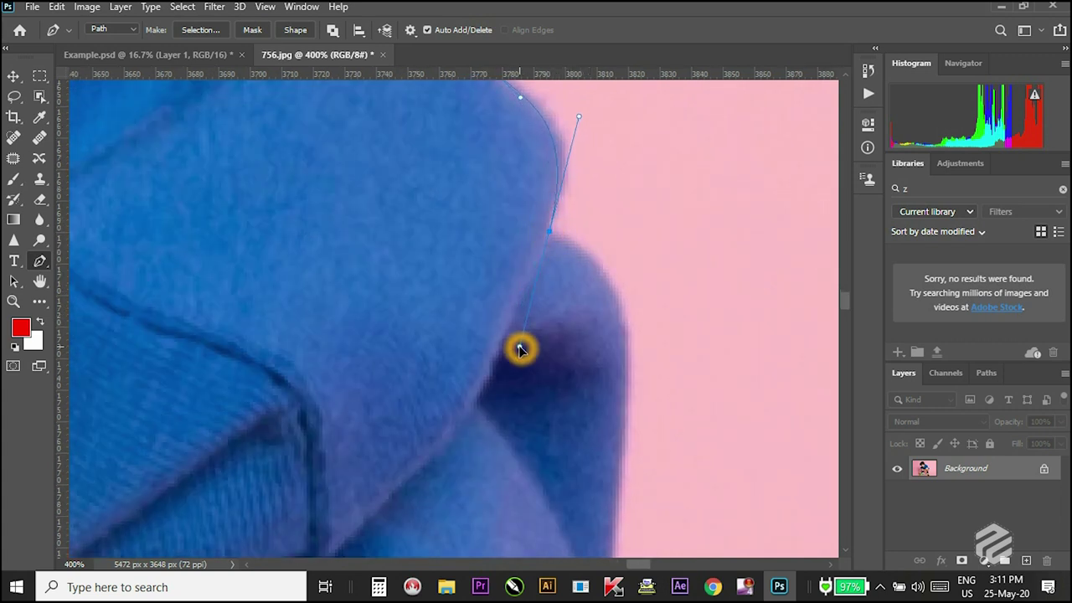
Trace the outer edge of the second fabric fold down to the inner corner beneath it.
left_click(598, 267)
scroll(617, 312, "down", 3)
scroll(617, 312, "right", 1)
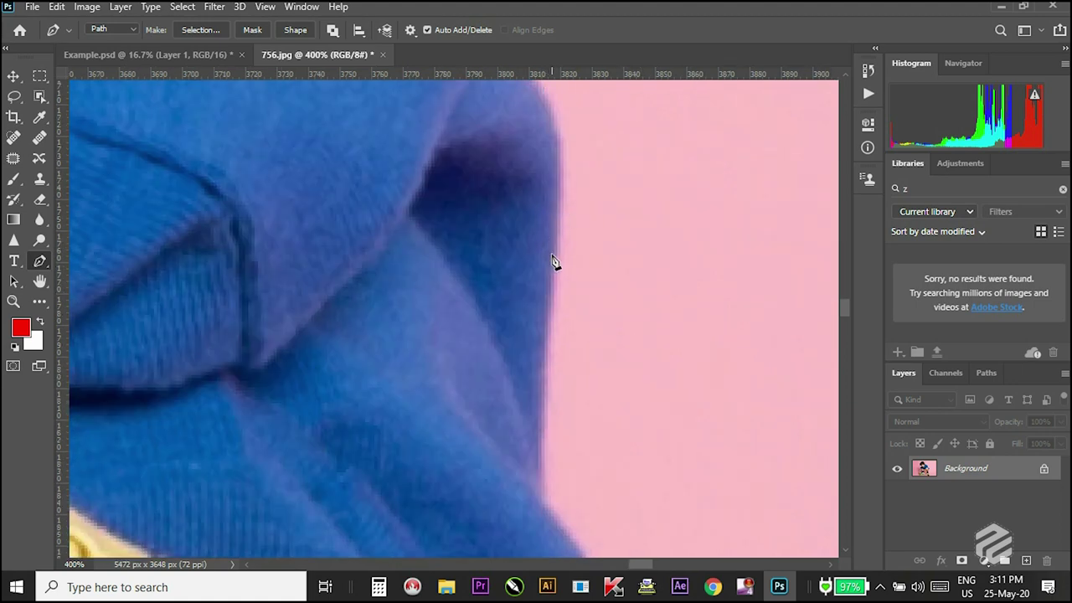
left_click_drag(551, 257, 516, 134)
key("space")
left_click_drag(524, 306, 517, 163)
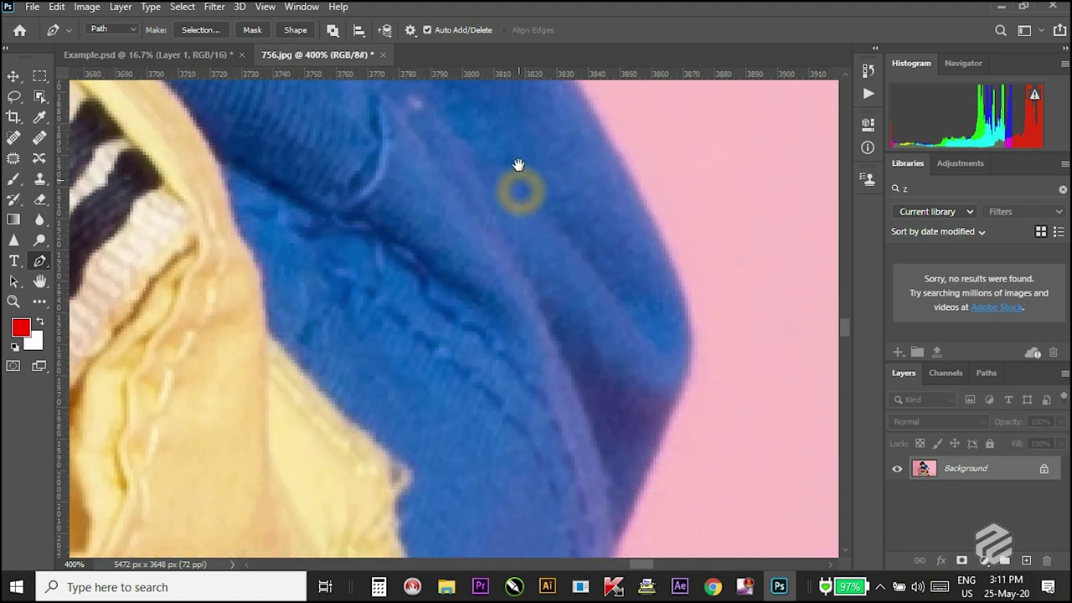
left_click_drag(527, 107, 503, 227)
left_click_drag(470, 186, 477, 127)
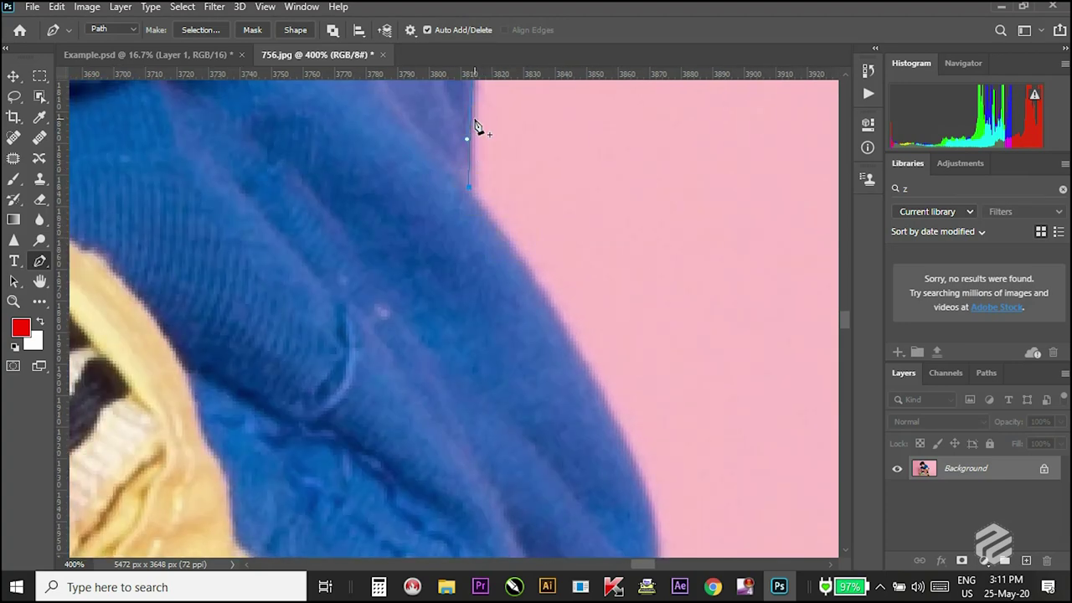
Curve the path from the corner below the folds along the outward bulge of the lower shirt.
left_click(472, 200)
scroll(525, 220, "down", 3)
scroll(525, 220, "right", 2)
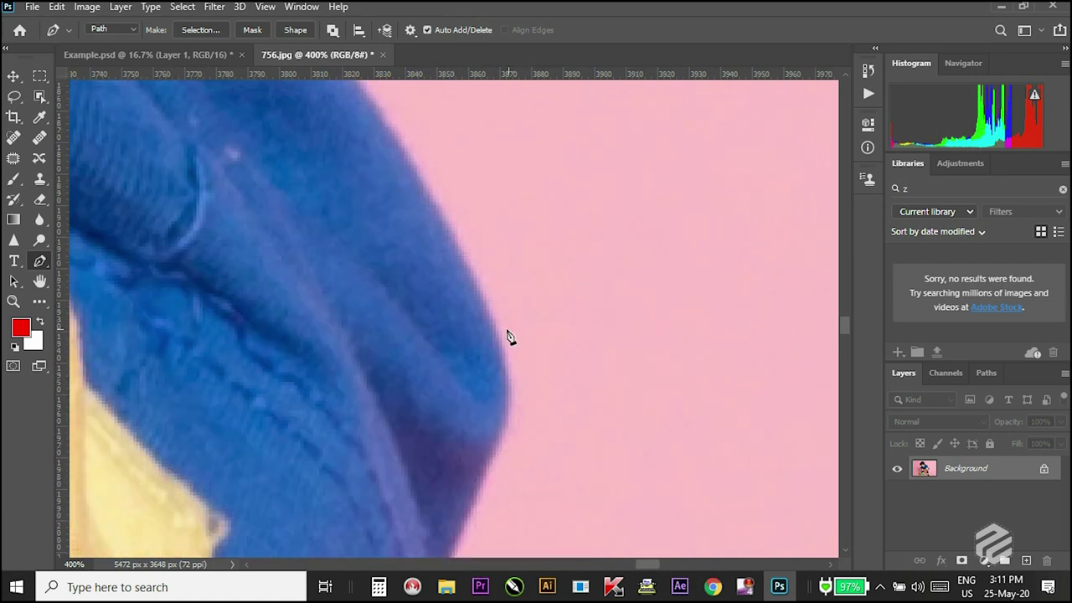
left_click_drag(515, 374, 521, 431)
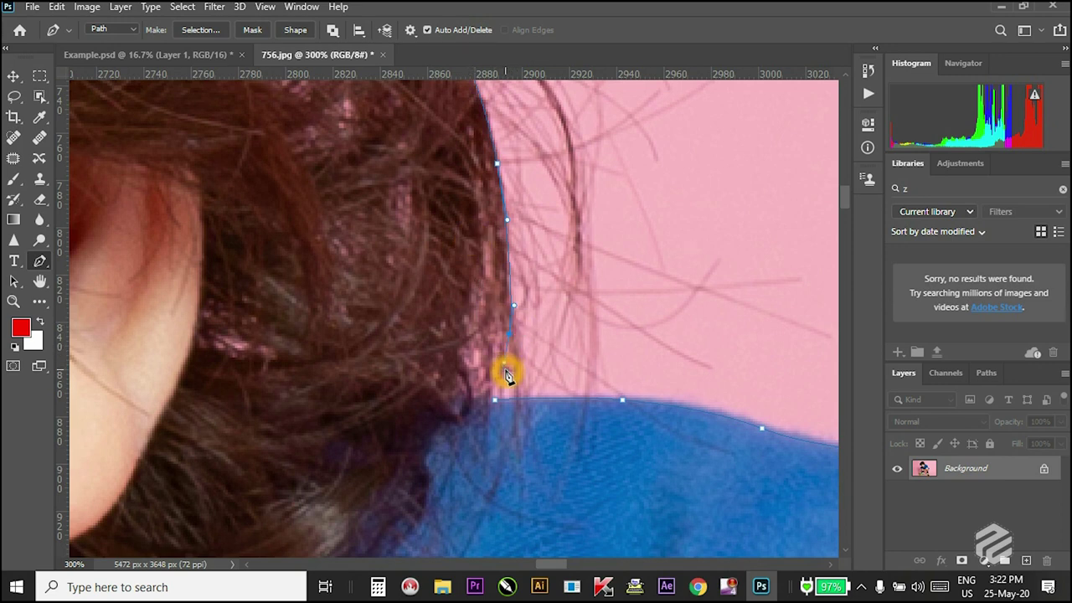
Close the path by joining its end beside the hair to the starting anchor on the shoulder.
left_click_drag(506, 375, 503, 381)
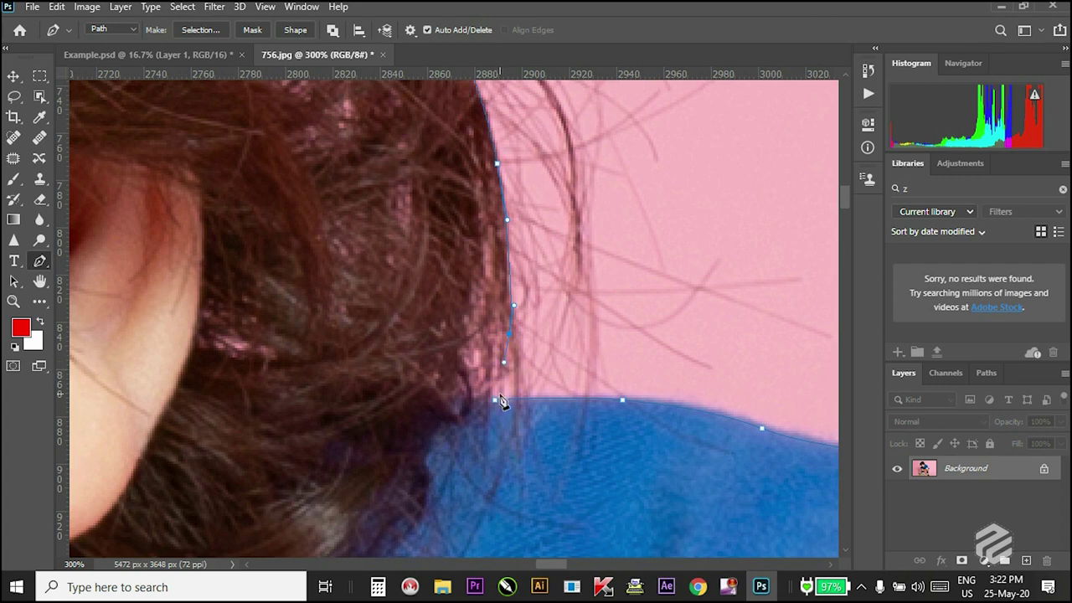
left_click(496, 404)
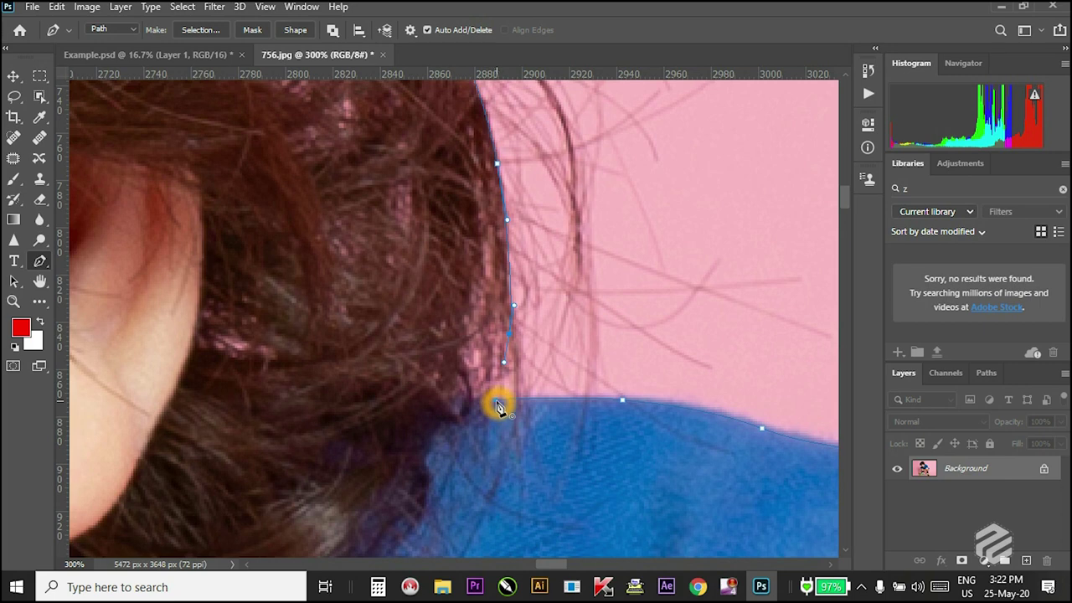
left_click(496, 403)
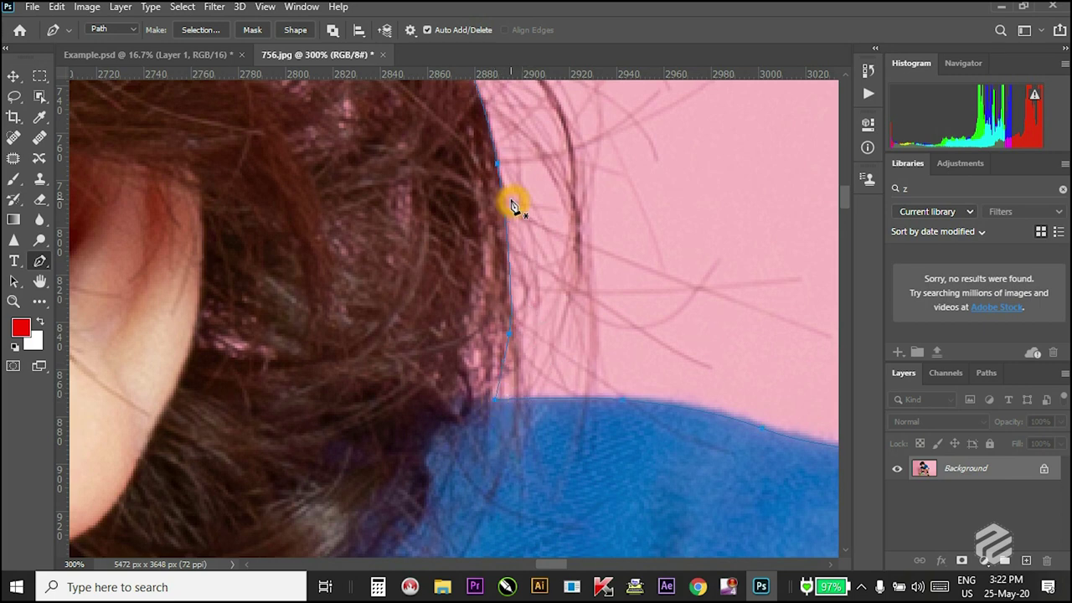
Examine the closed path around the boy's hair, shirt, arms and shoes and the skateboard.
scroll(511, 204, "down", 3)
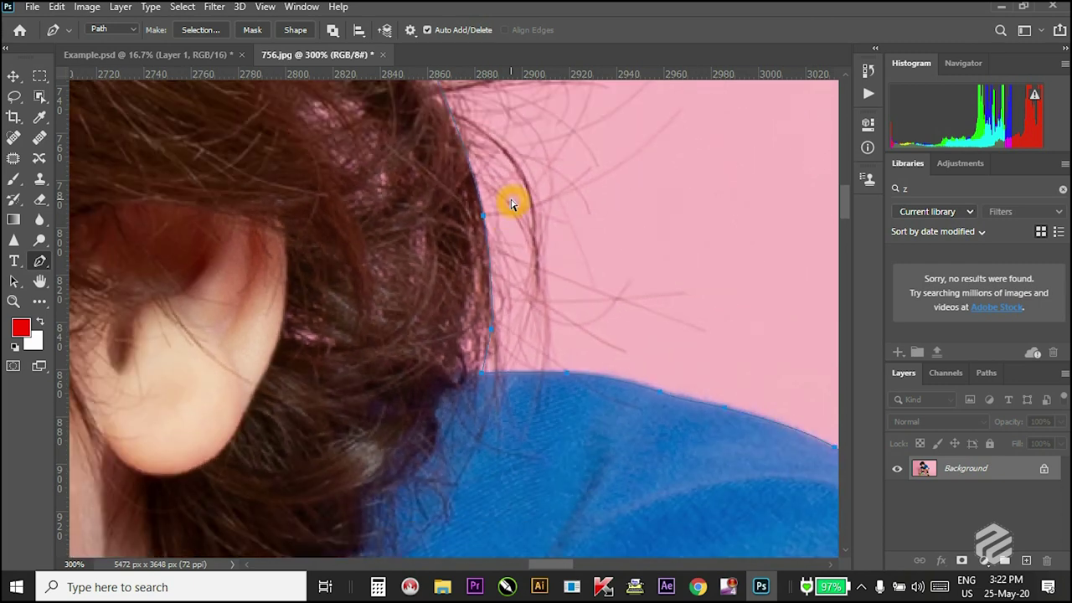
key("ctrl+minus")
key("ctrl+minus")
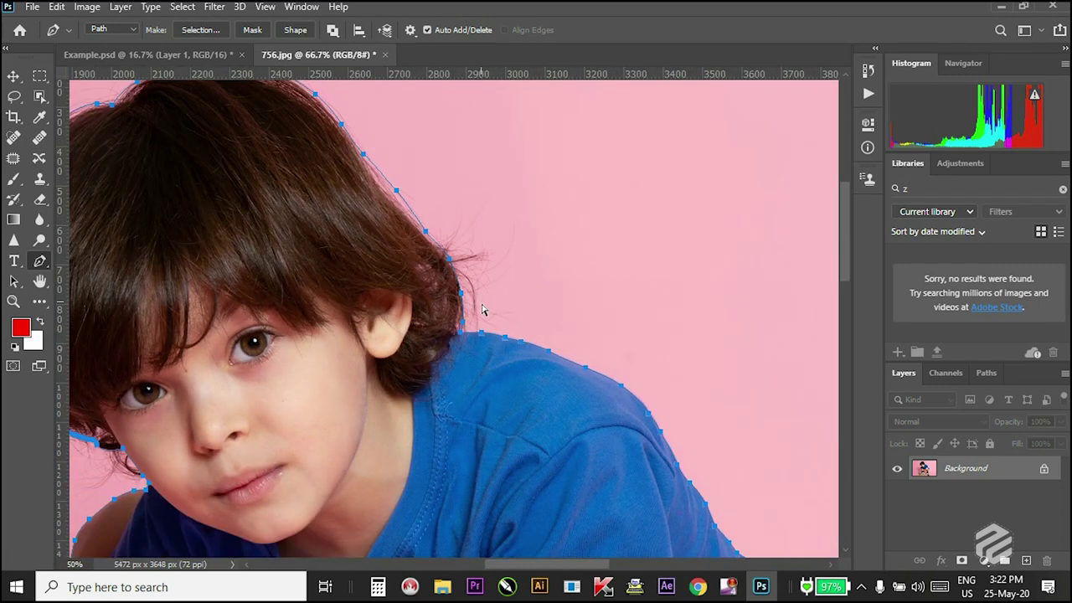
left_click_drag(283, 379, 321, 268)
left_click_drag(257, 482, 239, 365)
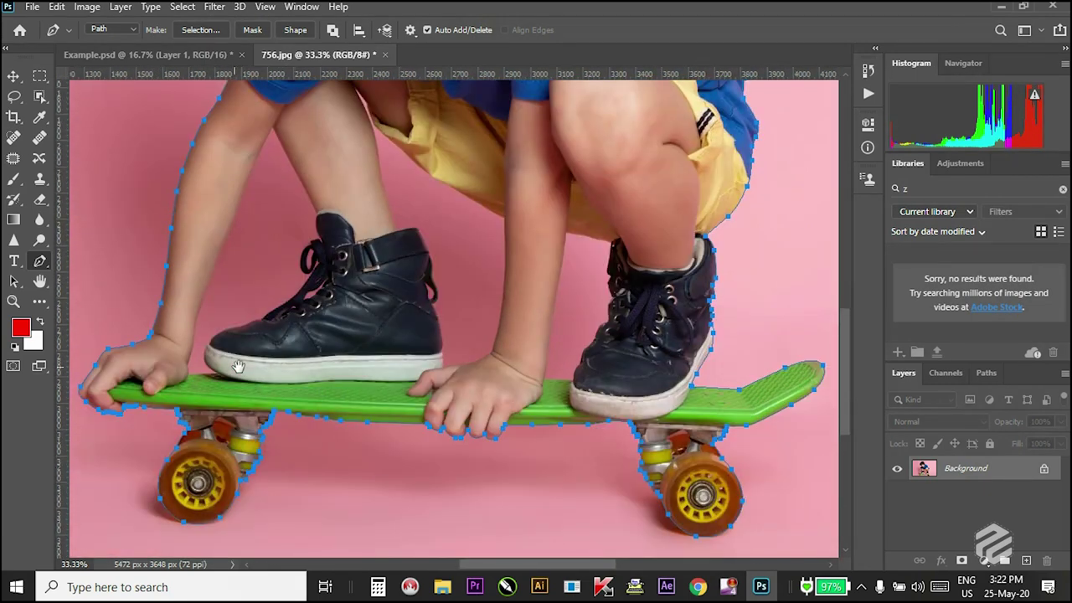
left_click_drag(622, 372, 473, 365)
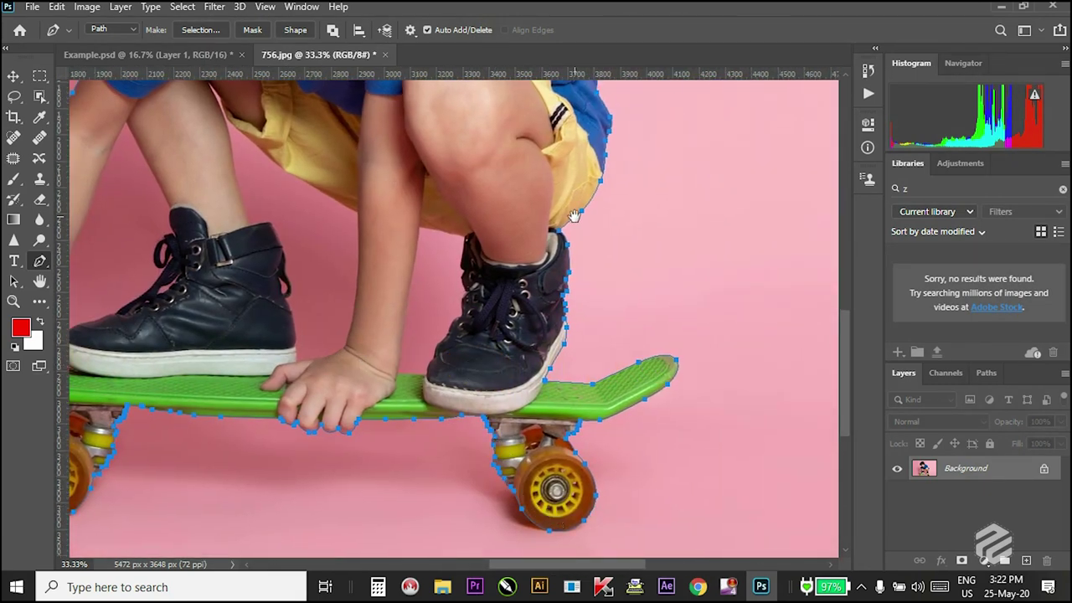
left_click_drag(574, 214, 606, 376)
left_click_drag(488, 359, 496, 260)
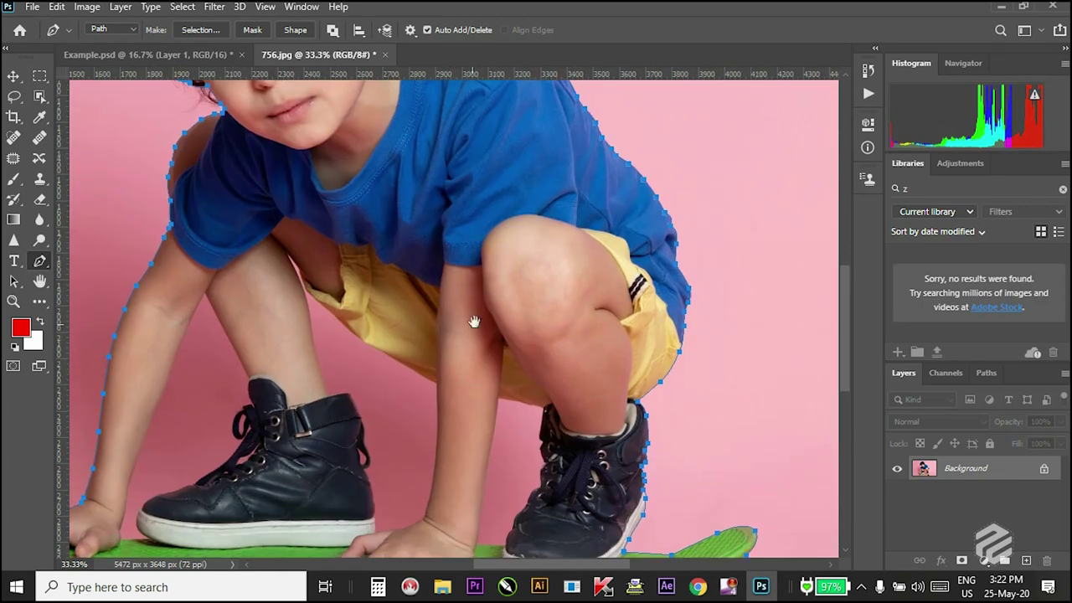
left_click_drag(477, 318, 514, 242)
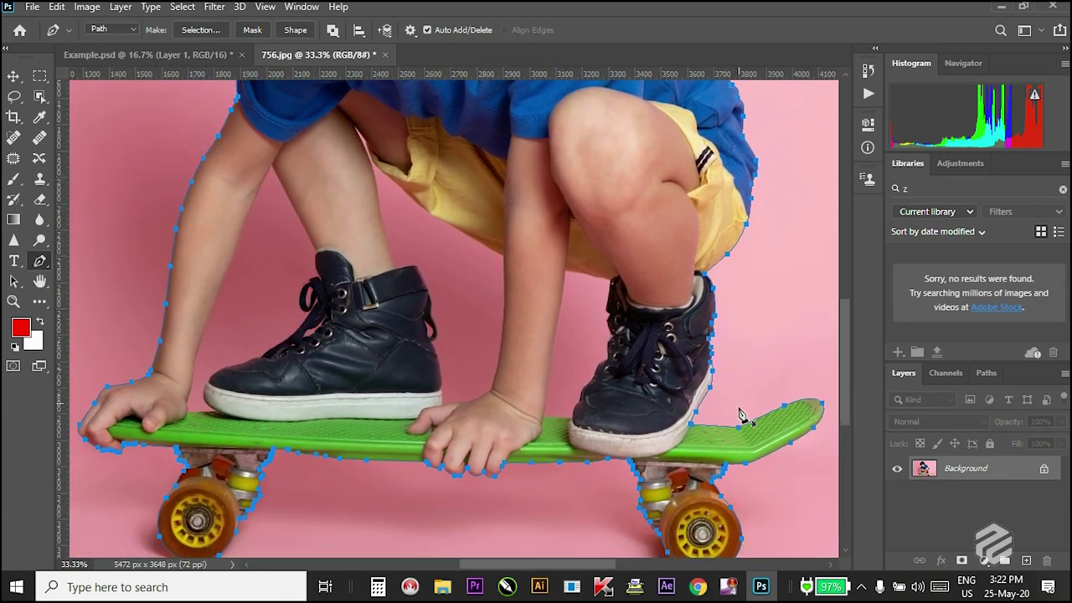
Examine the closed path along the boy's hair, ear and shoulder at close range.
left_click(608, 287)
left_click(295, 163)
scroll(342, 143, "up", 5)
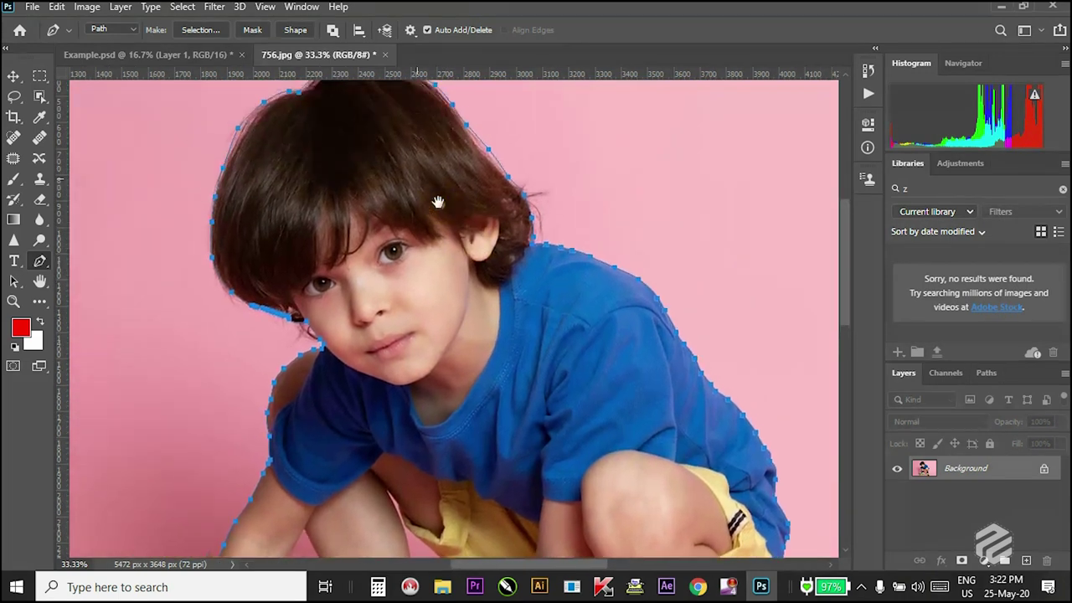
left_click_drag(438, 202, 442, 207)
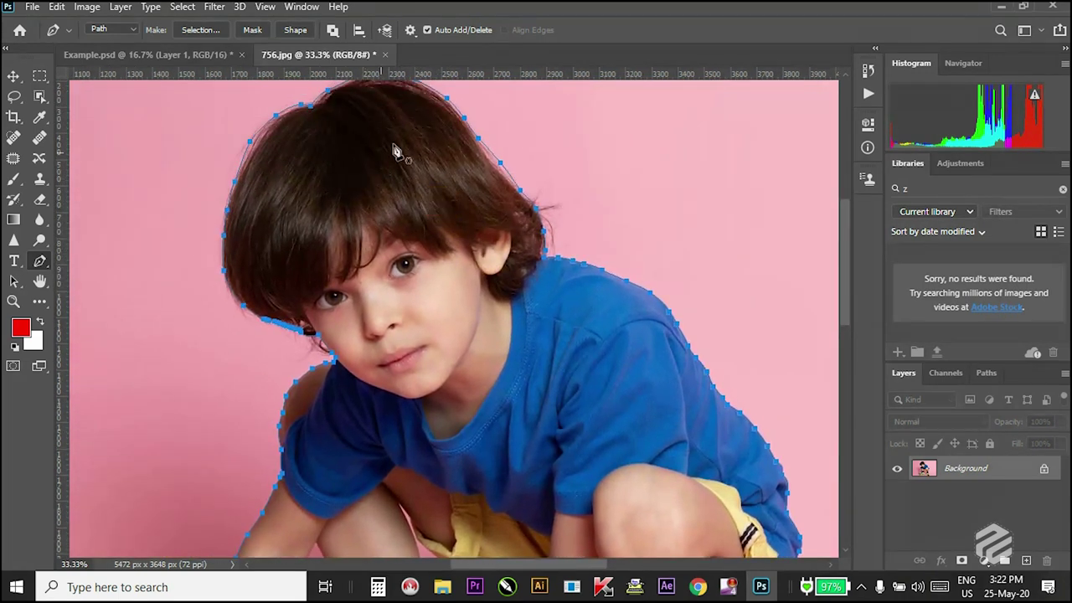
key("ctrl+plus")
key("ctrl+plus")
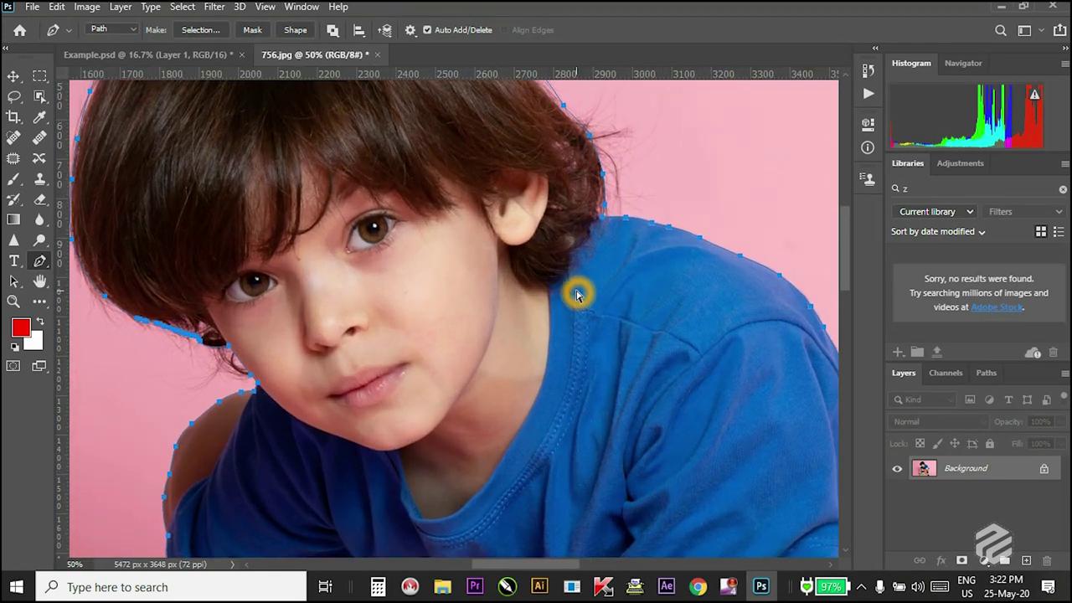
left_click_drag(560, 194, 567, 287)
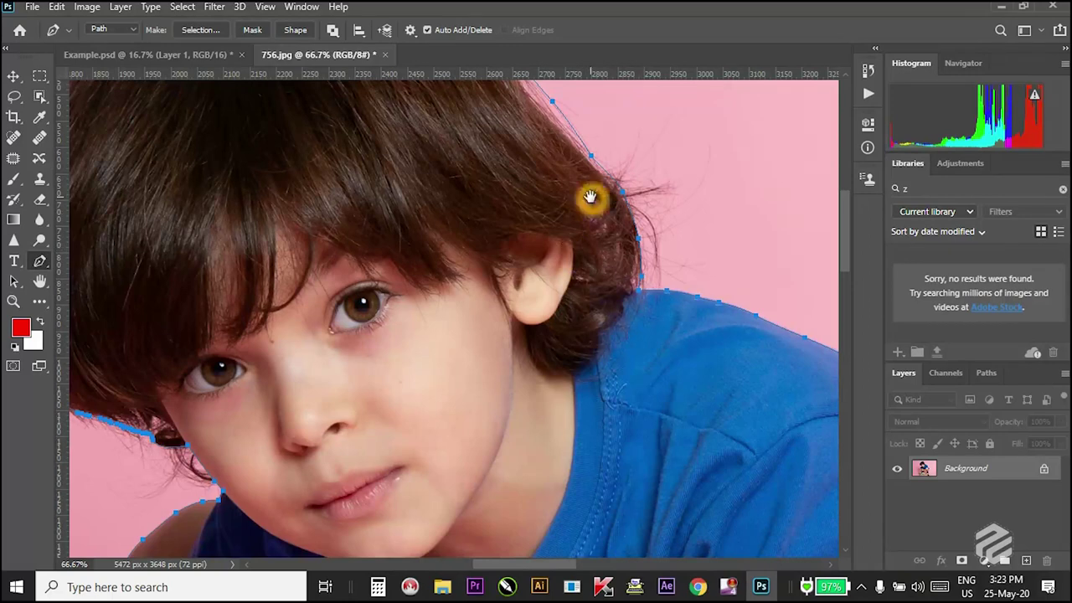
left_click_drag(592, 198, 591, 280)
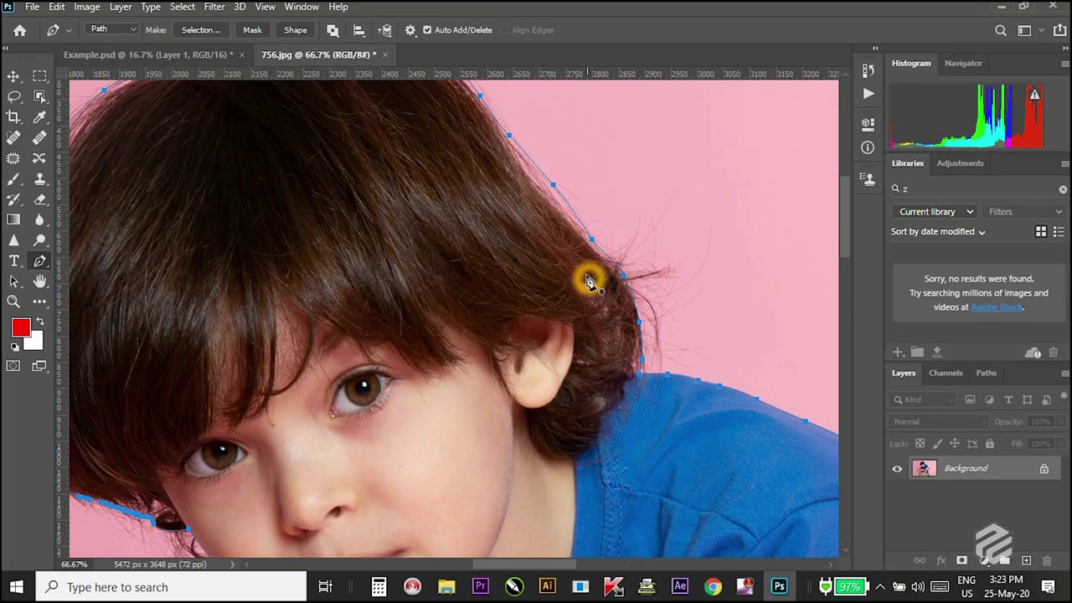
left_click_drag(551, 239, 578, 323)
left_click(433, 150)
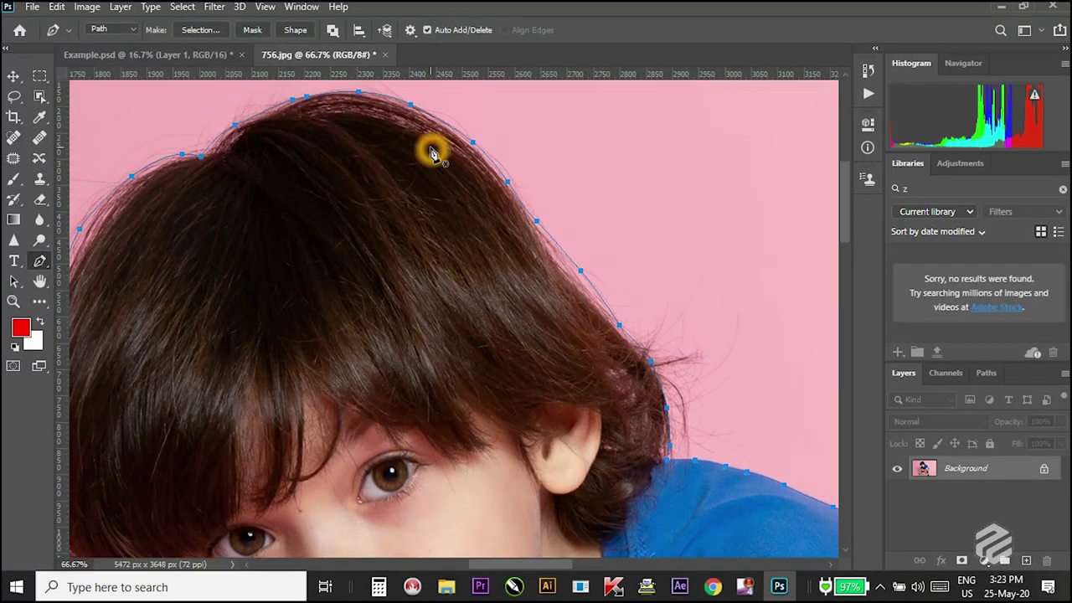
left_click_drag(392, 296, 471, 280)
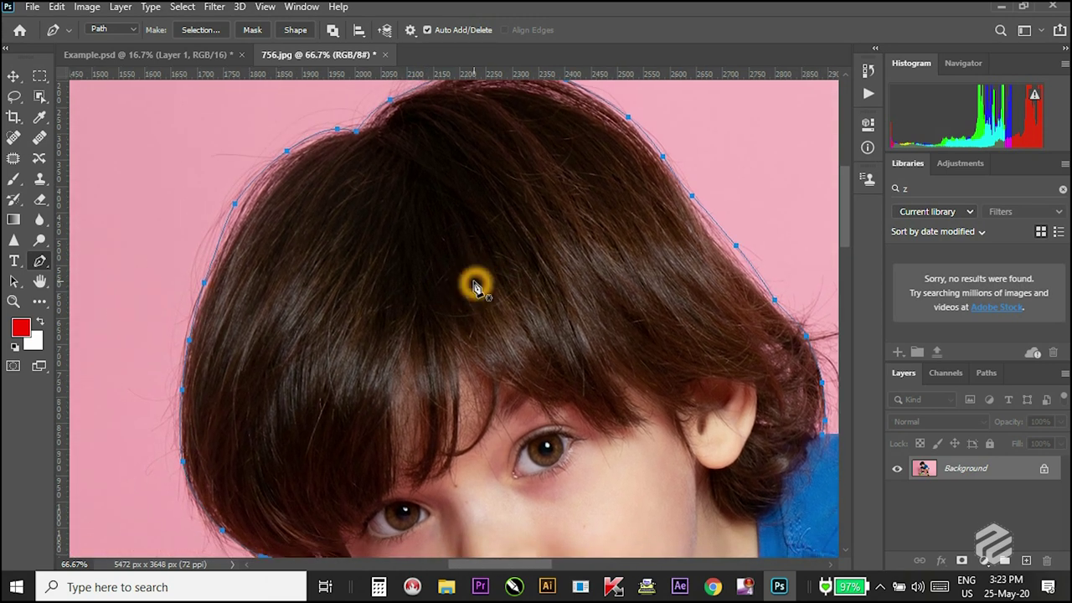
Convert the closed path into a new anti-aliased selection with a feather radius of 1 pixel.
left_click(201, 33)
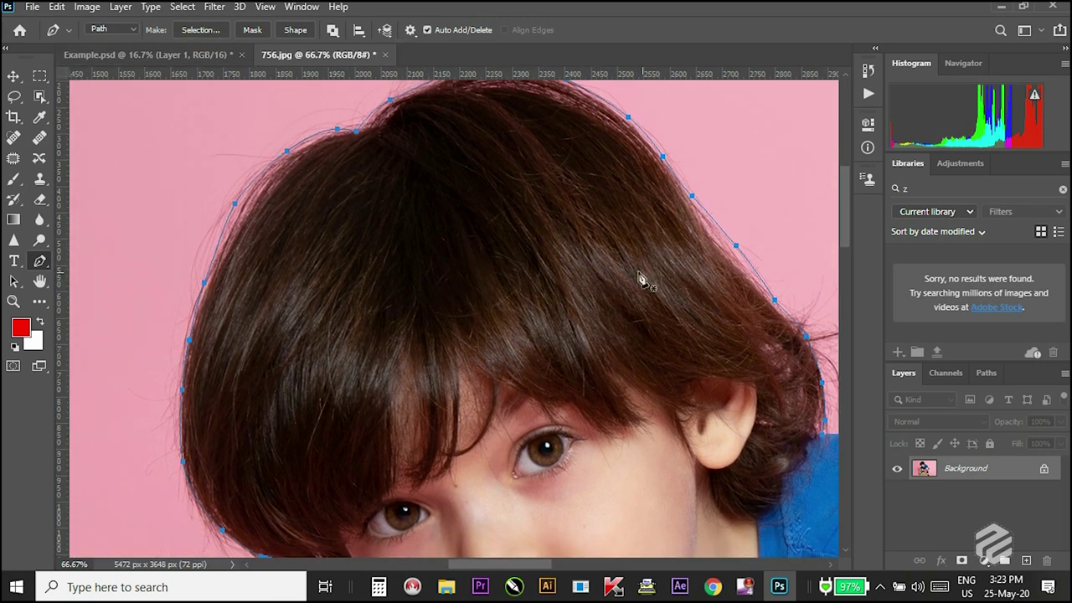
right_click(468, 292)
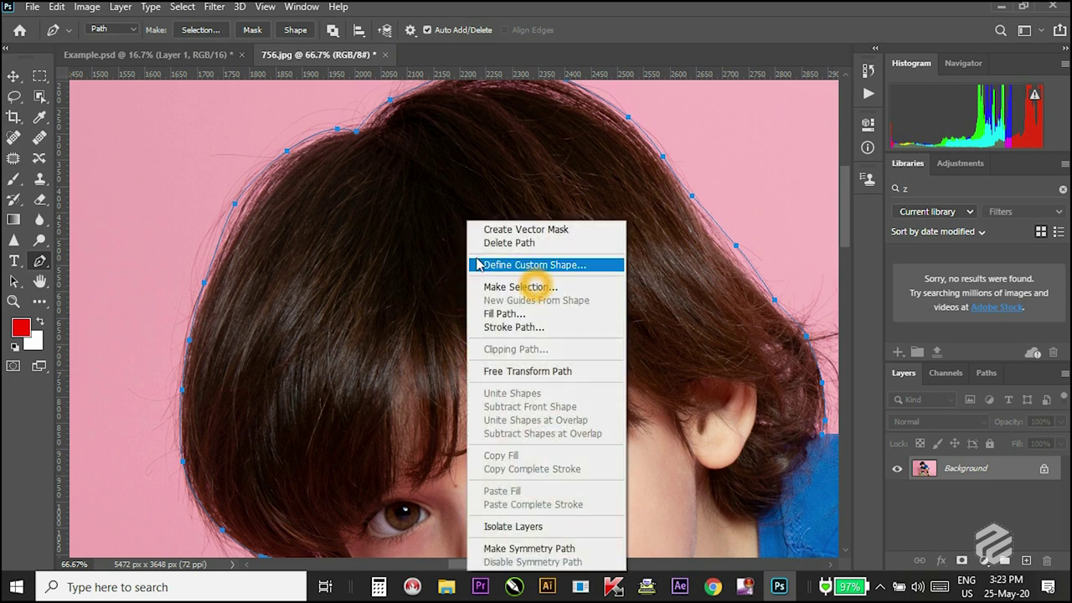
right_click(400, 285)
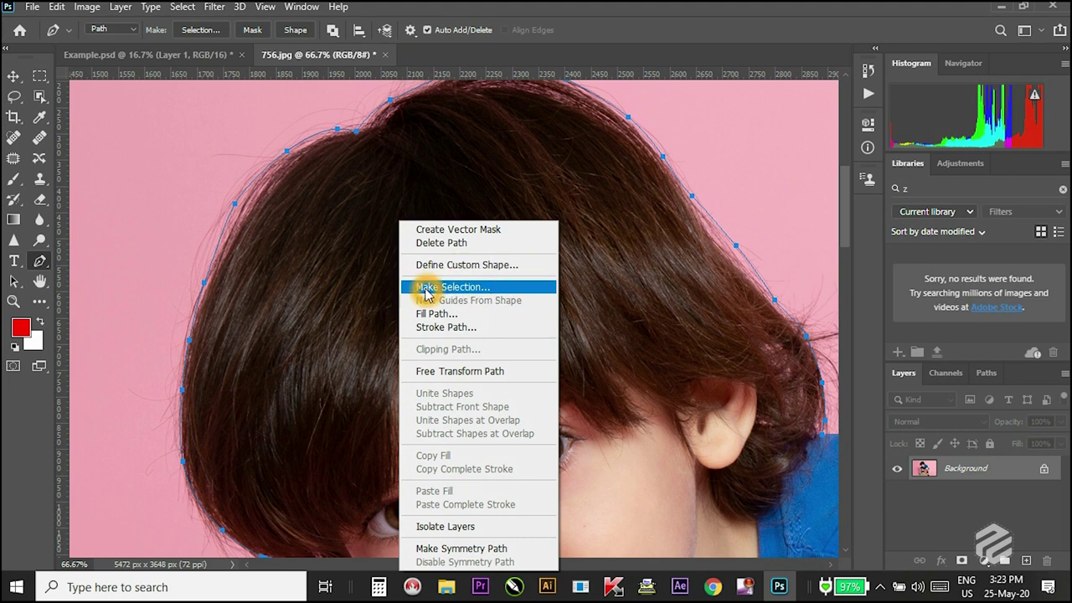
left_click(515, 287)
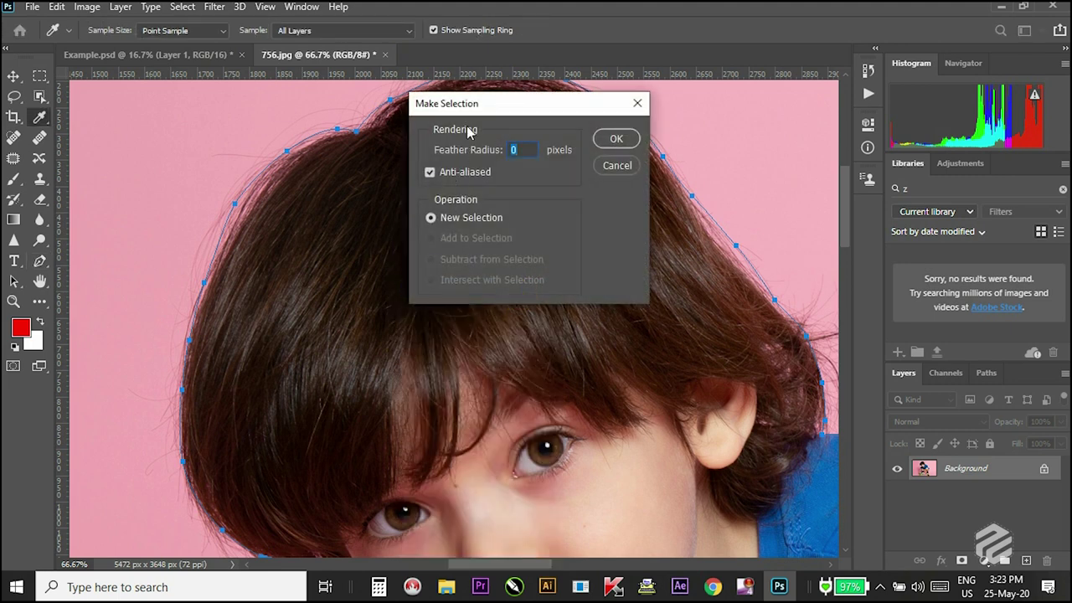
left_click_drag(473, 106, 609, 136)
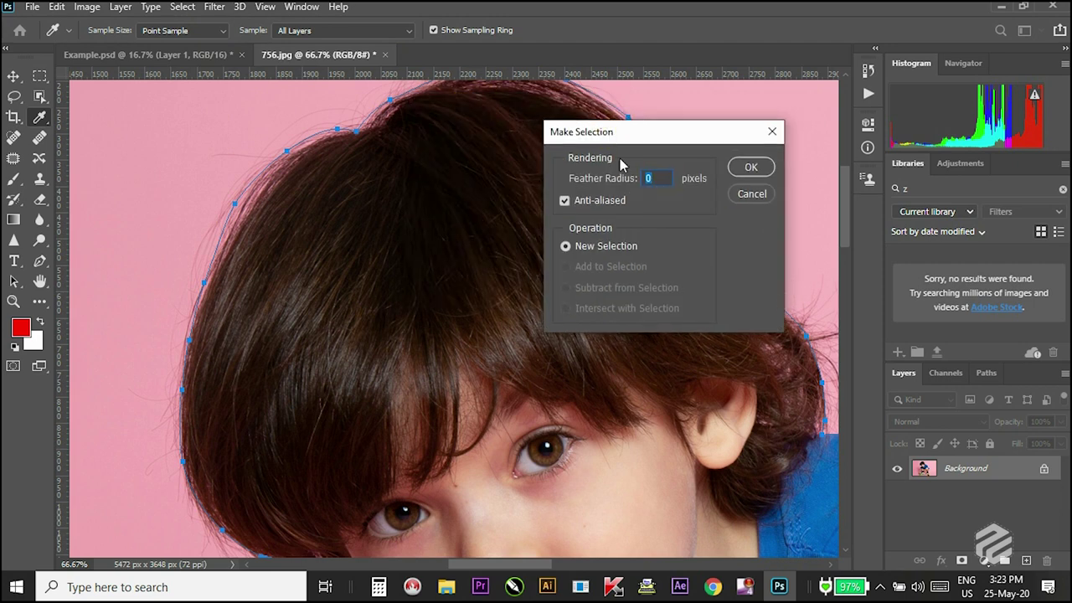
left_click(612, 193)
left_click_drag(617, 187, 595, 178)
left_click(460, 123)
left_click(334, 175)
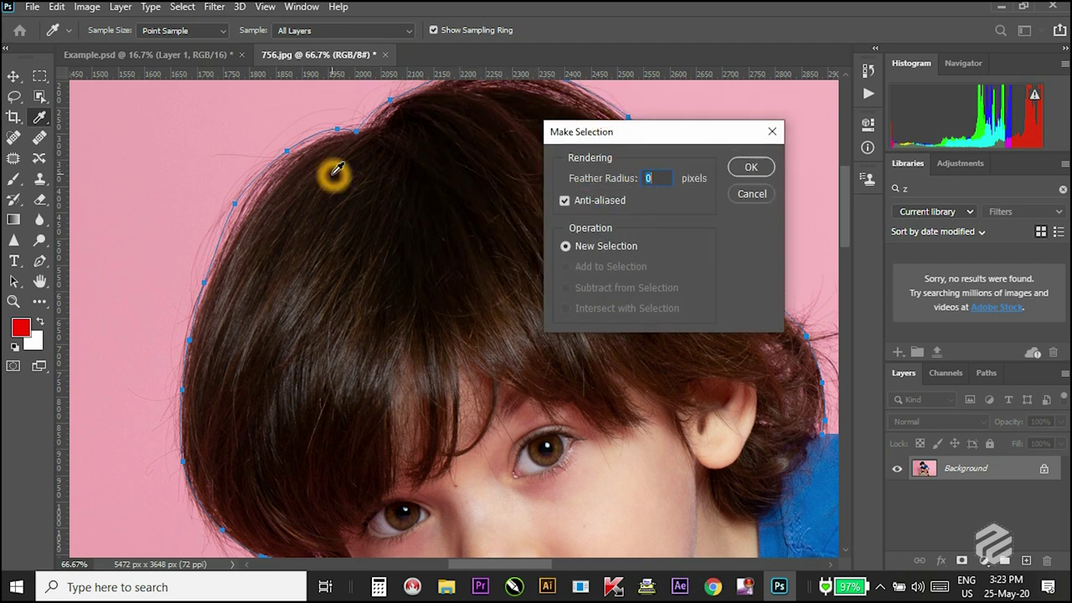
left_click(606, 185)
left_click(418, 127)
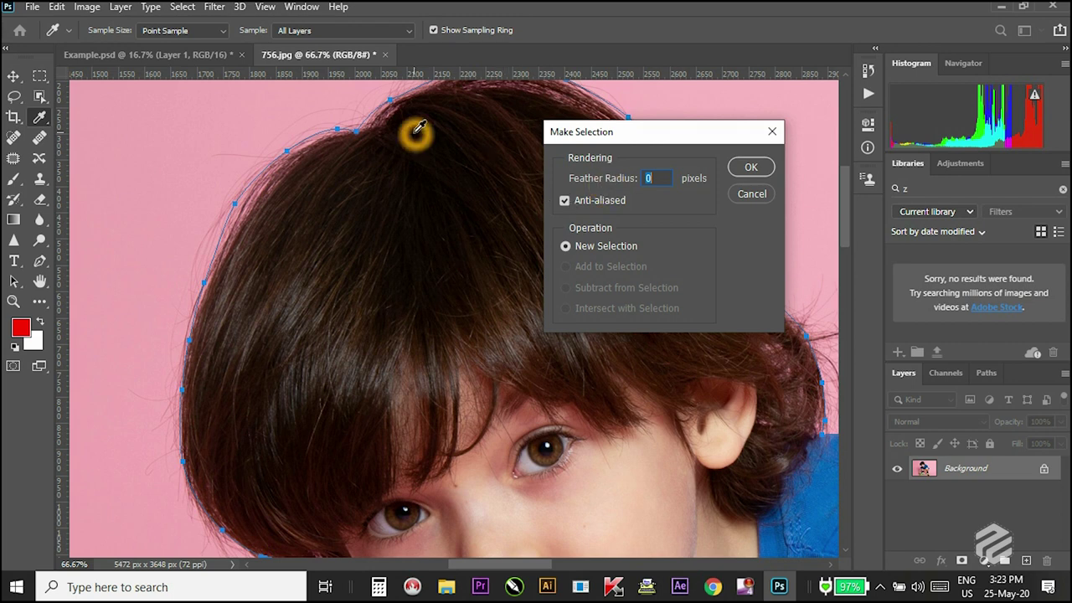
left_click(654, 179)
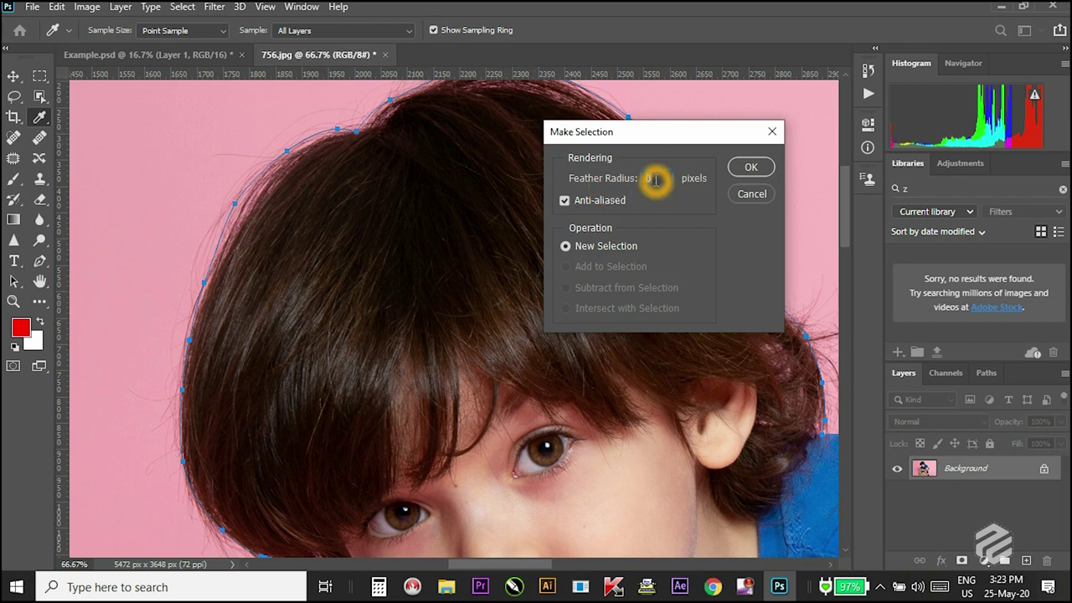
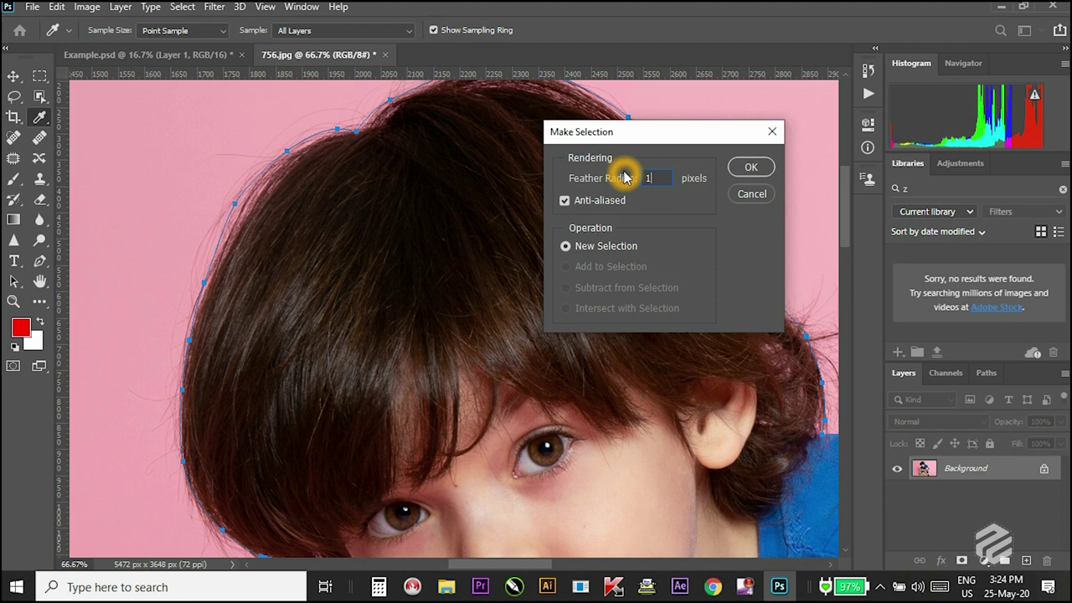
left_click(750, 167)
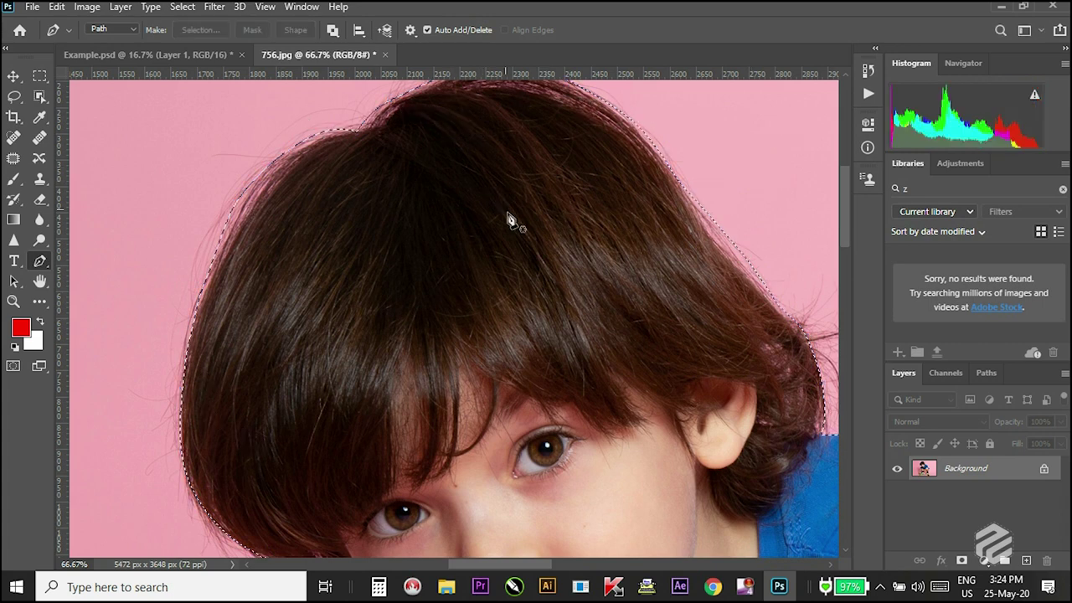
Copy the selected boy and skateboard and paste them onto a new layer.
key("ctrl+minus")
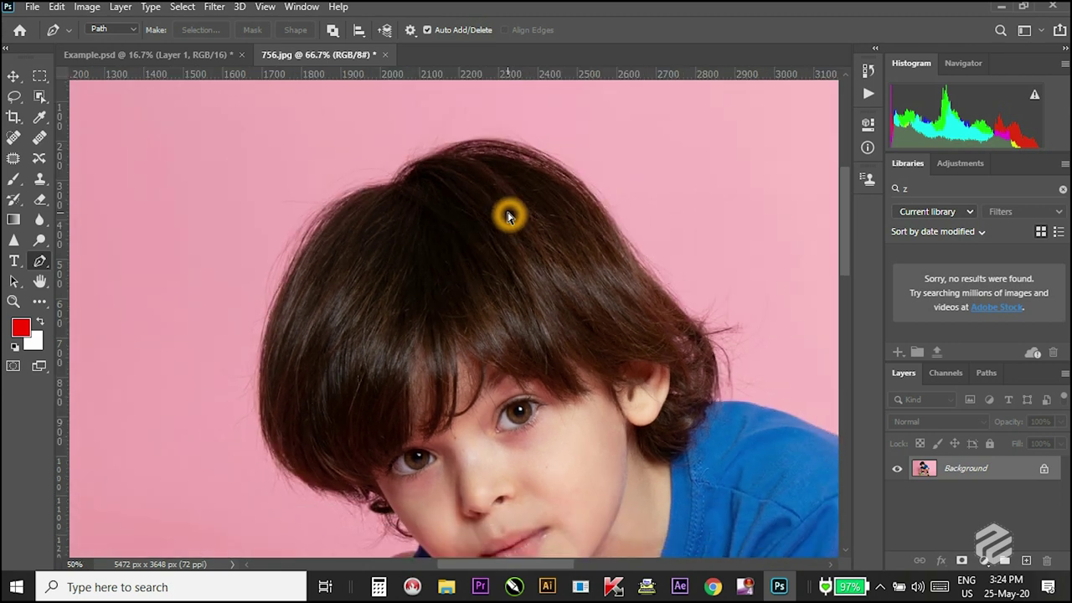
scroll(508, 217, "down", 2)
scroll(545, 328, "down", 1)
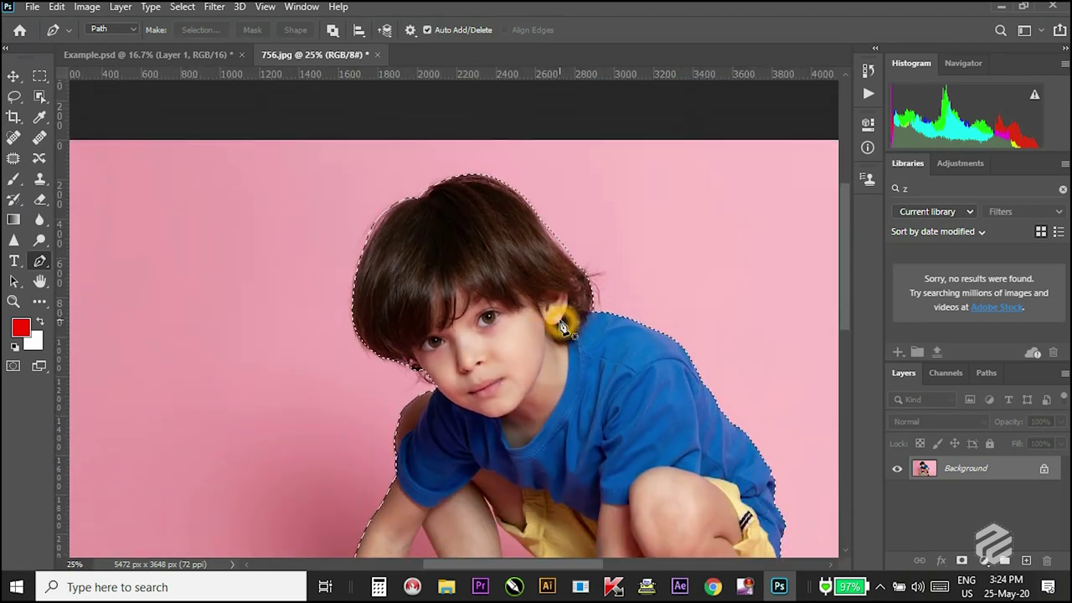
scroll(563, 327, "down", 2)
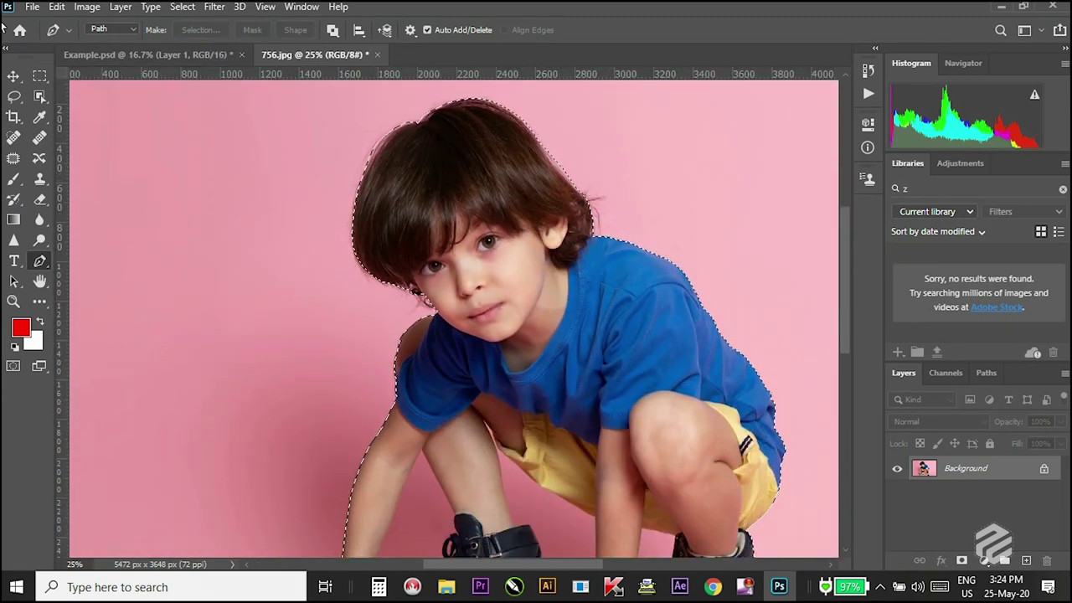
left_click(57, 6)
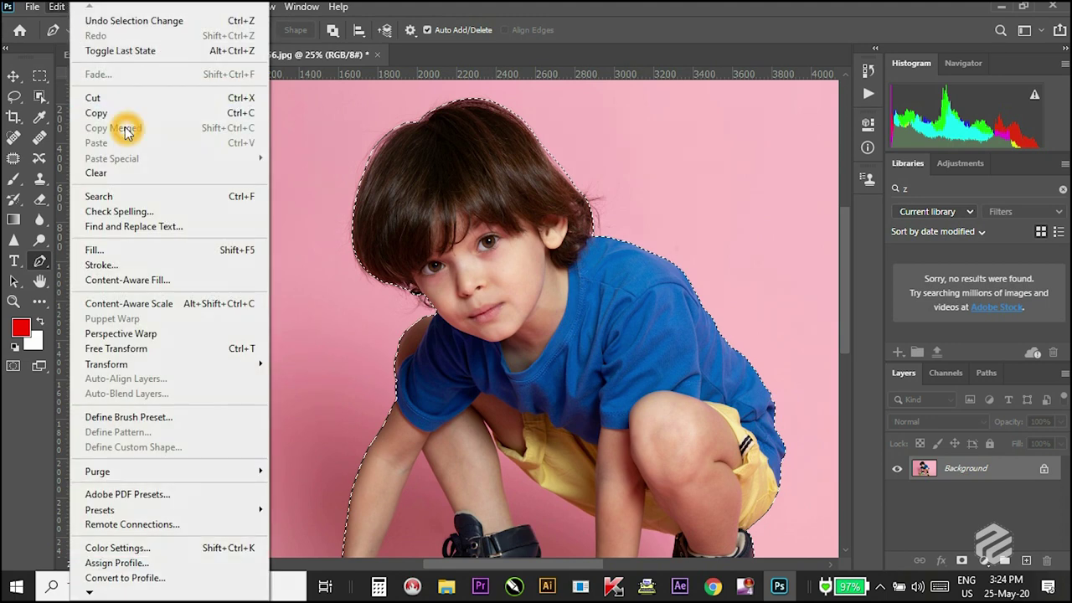
left_click(119, 114)
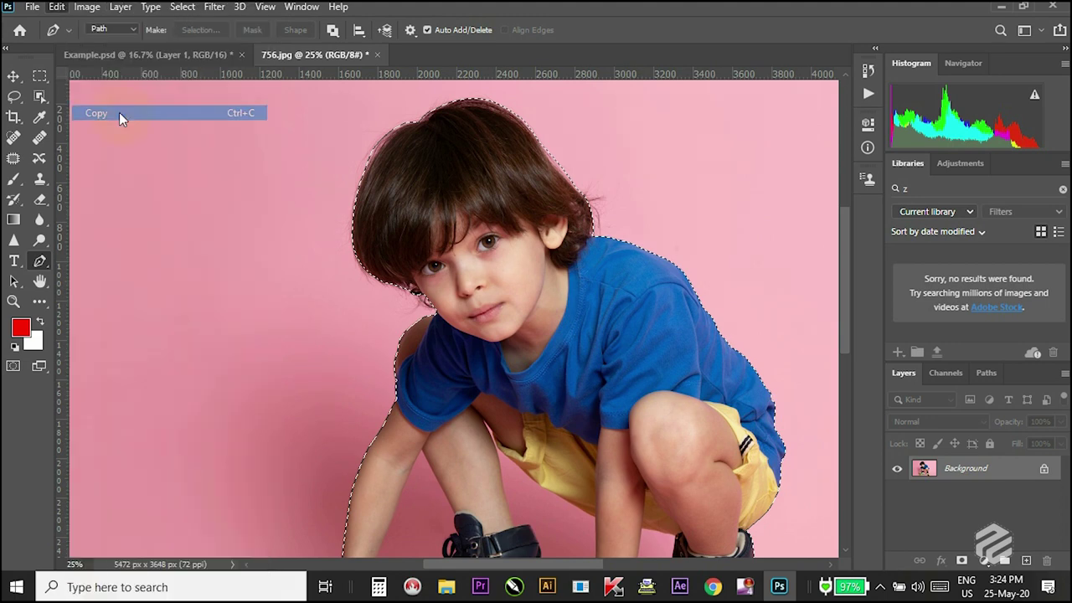
left_click(57, 7)
left_click(121, 144)
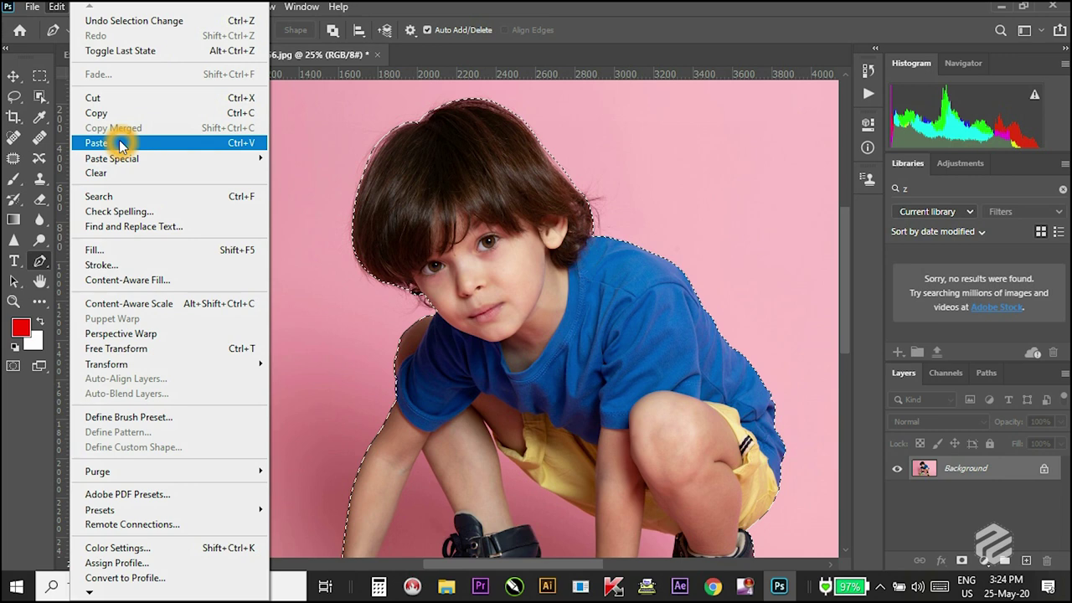
left_click(122, 144)
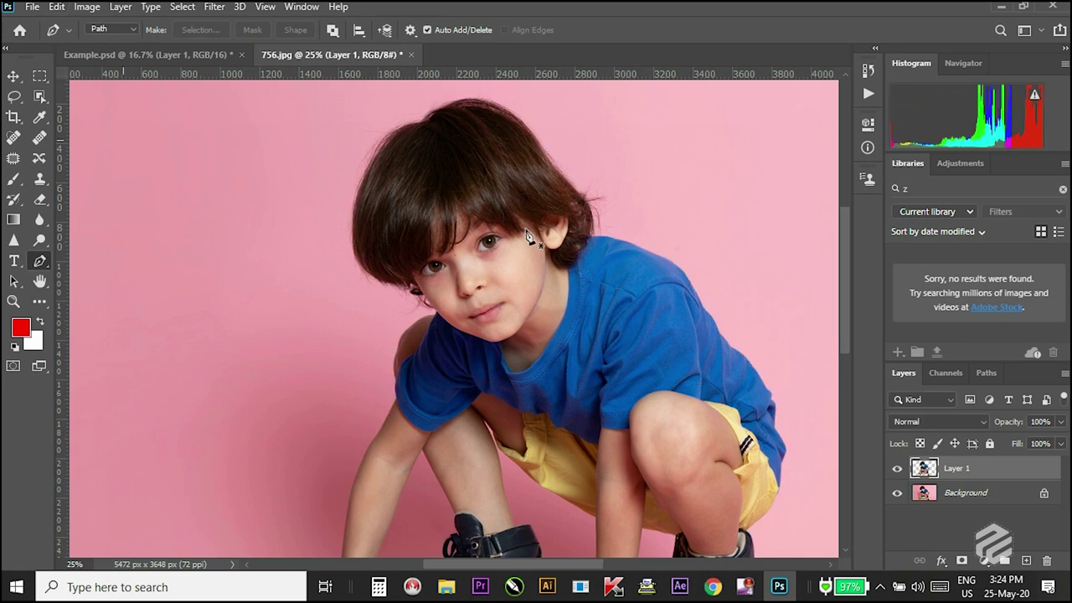
Pick Layer 1 on the canvas with the Move tool and move the pasted boy aside from the original.
key("v")
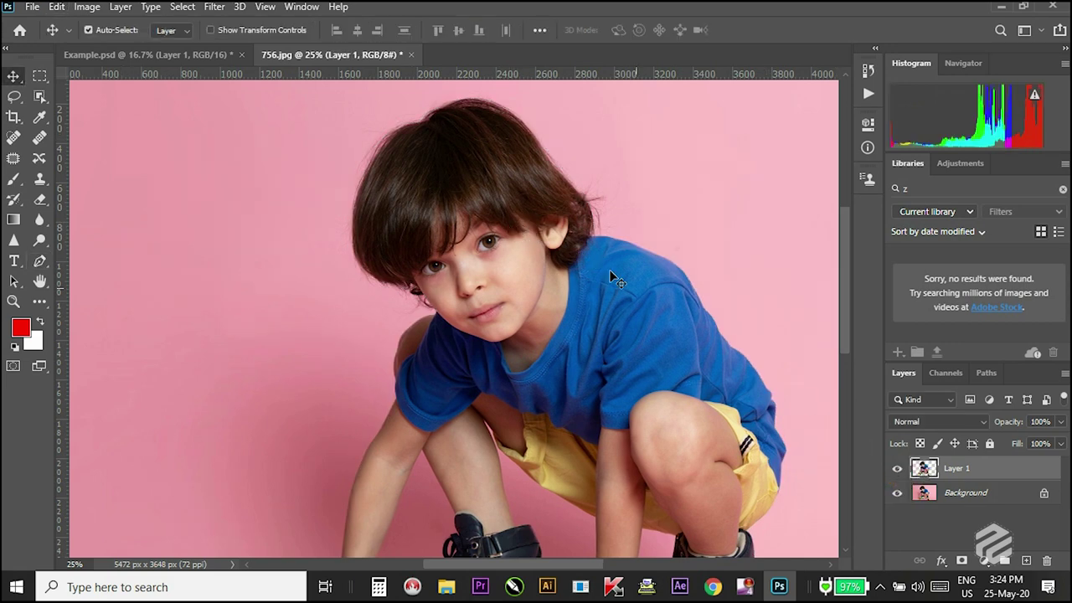
right_click(548, 228)
left_click(574, 238)
right_click(534, 219)
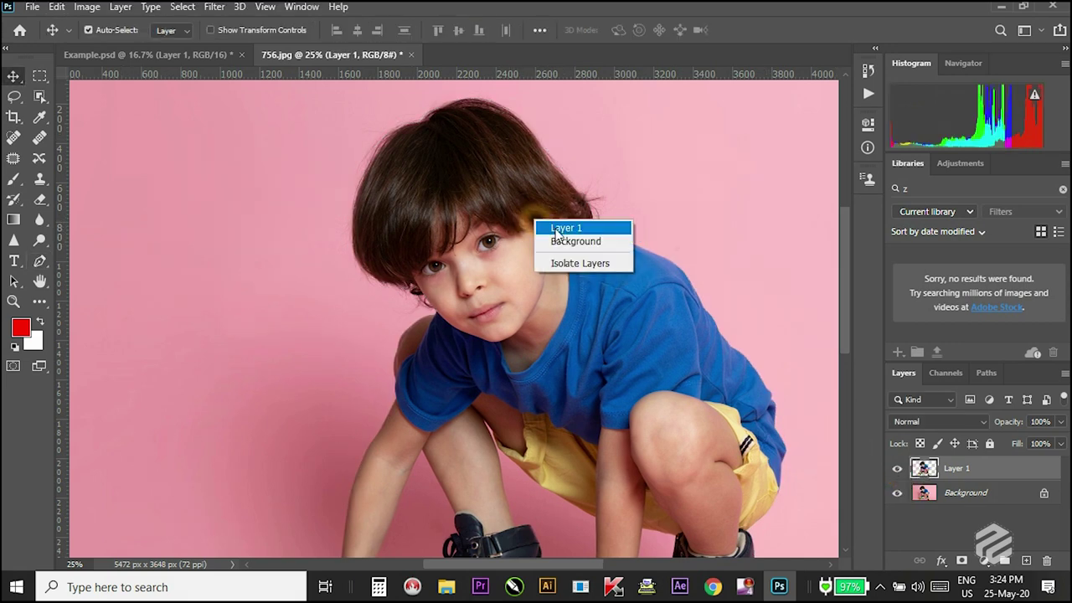
left_click(557, 231)
right_click(477, 204)
left_click(513, 217)
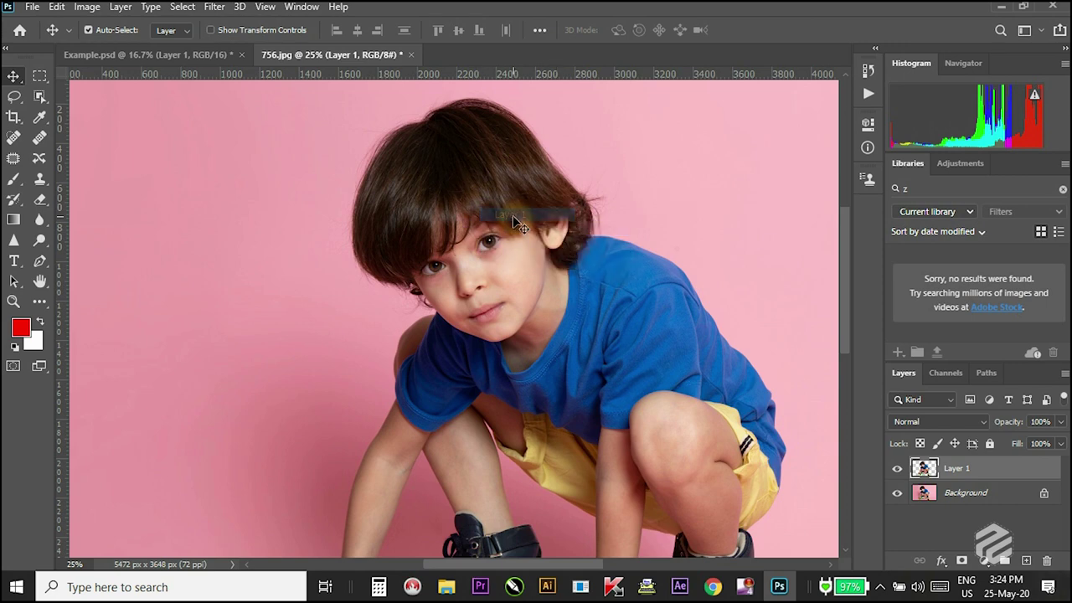
right_click(515, 213)
left_click(525, 218)
left_click_drag(518, 197, 277, 238)
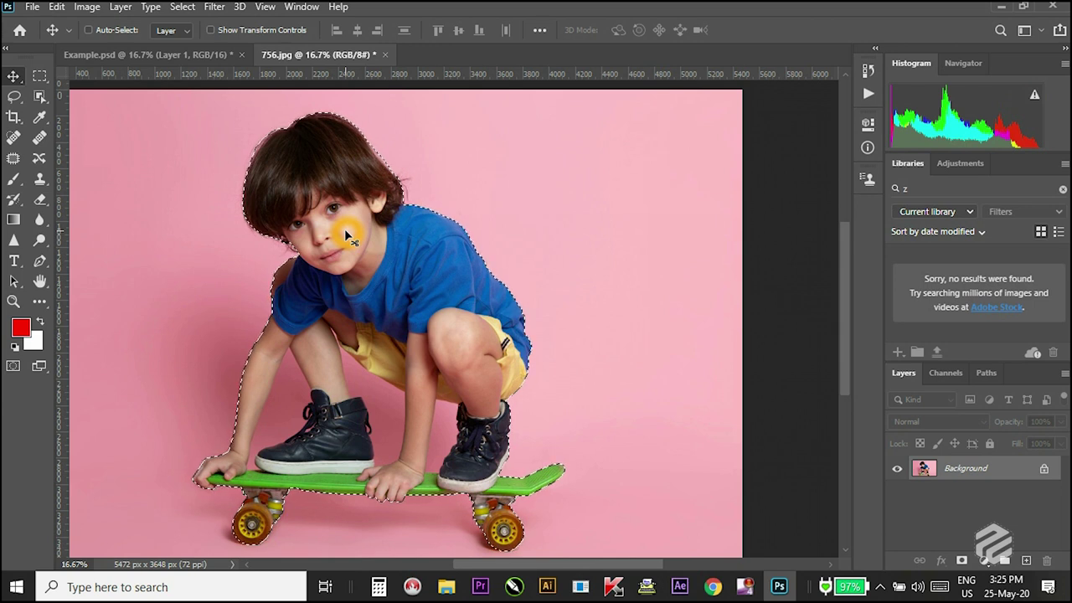
Duplicate the selected boy and skateboard onto a new layer and hide the Background layer.
key("ctrl")
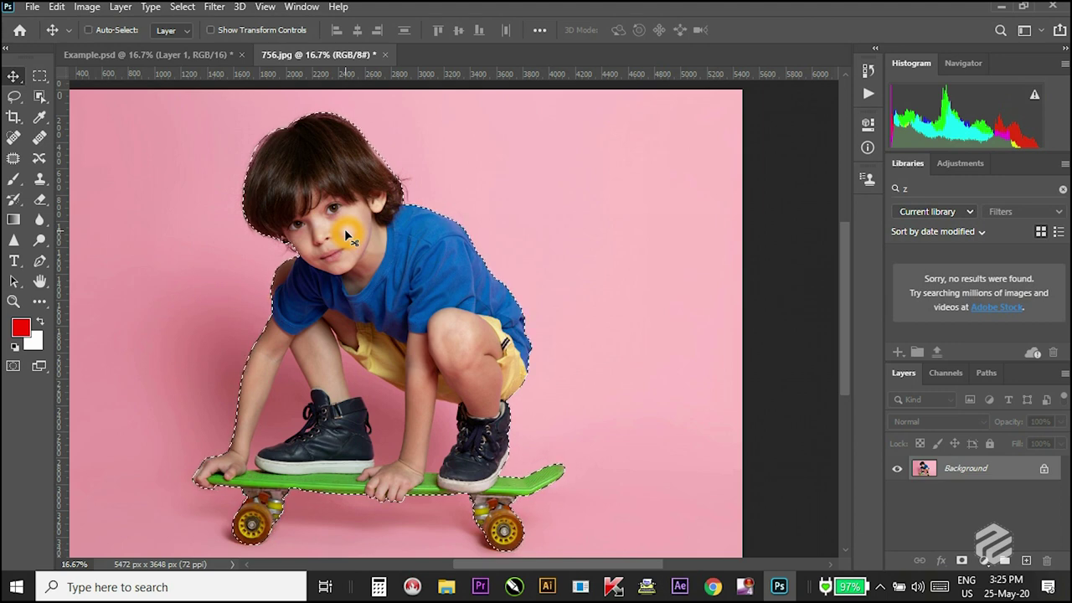
key("ctrl+j")
left_click(897, 493)
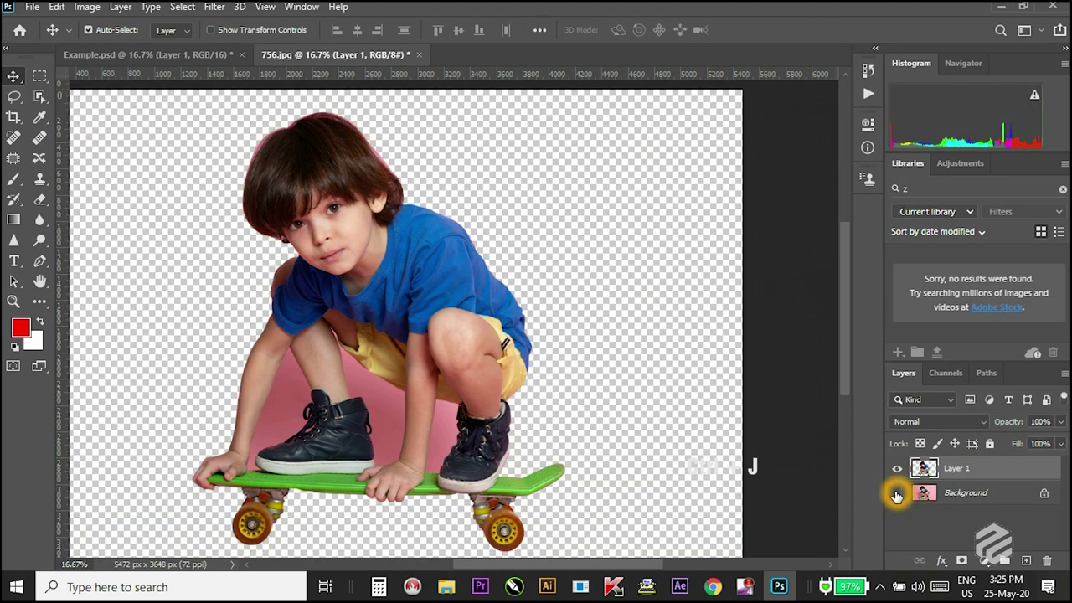
left_click(897, 495)
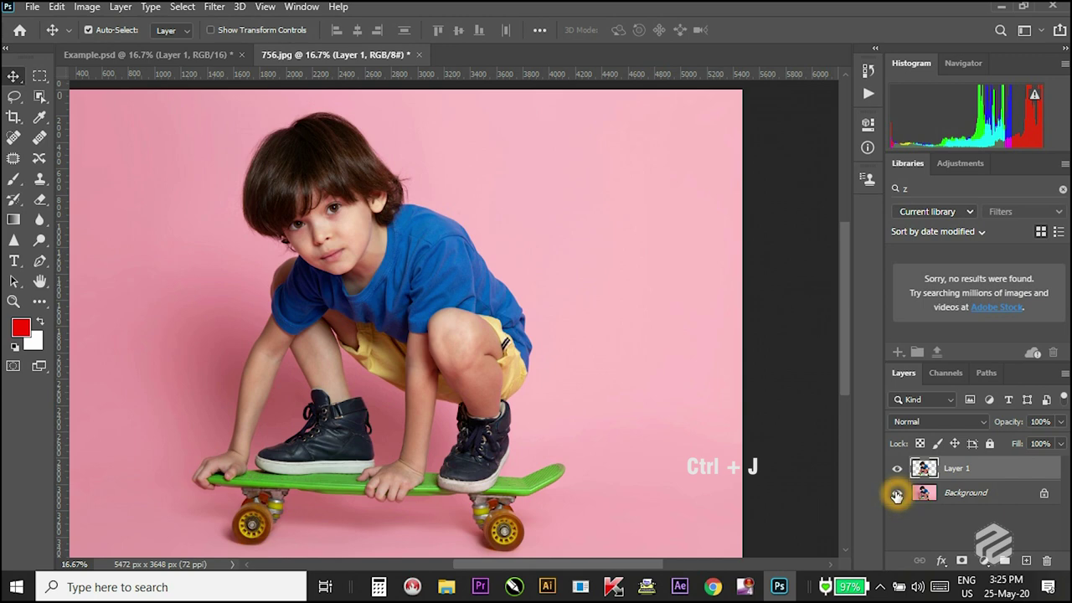
left_click(897, 494)
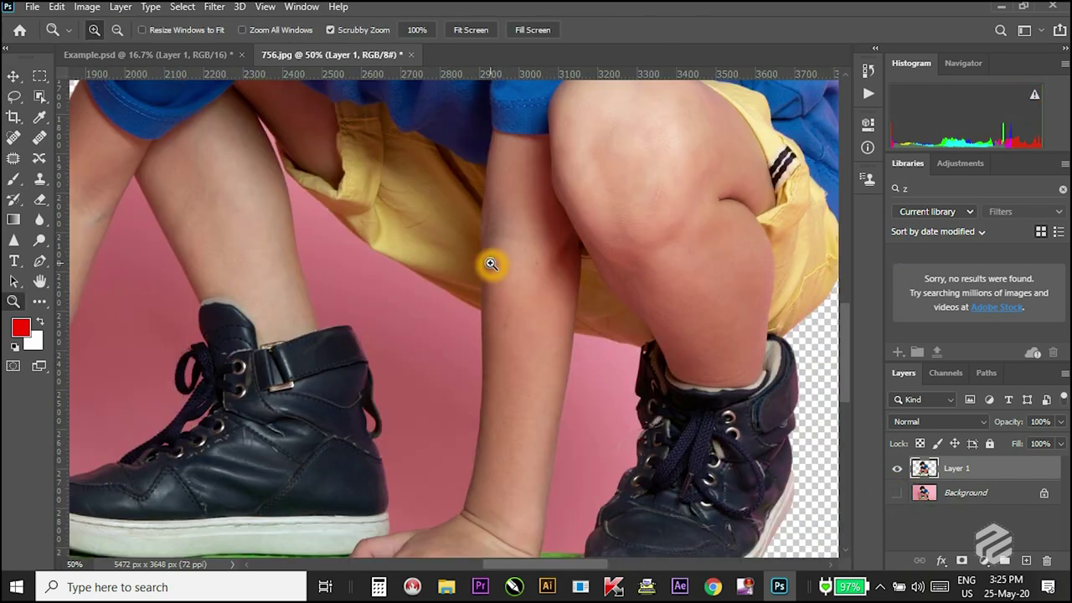
Examine the cutout's inner gaps between the boy's arms, legs and shoes against the transparent background.
key("ctrl+minus")
key("ctrl+minus")
key("ctrl+minus")
key("v")
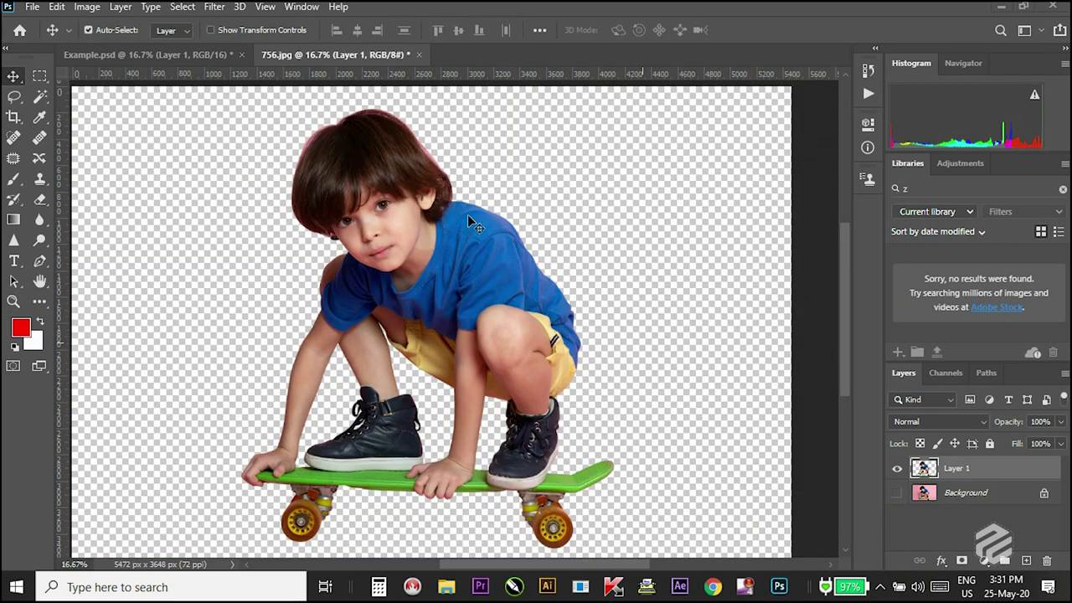
left_click(541, 249)
left_click(355, 416)
key("z")
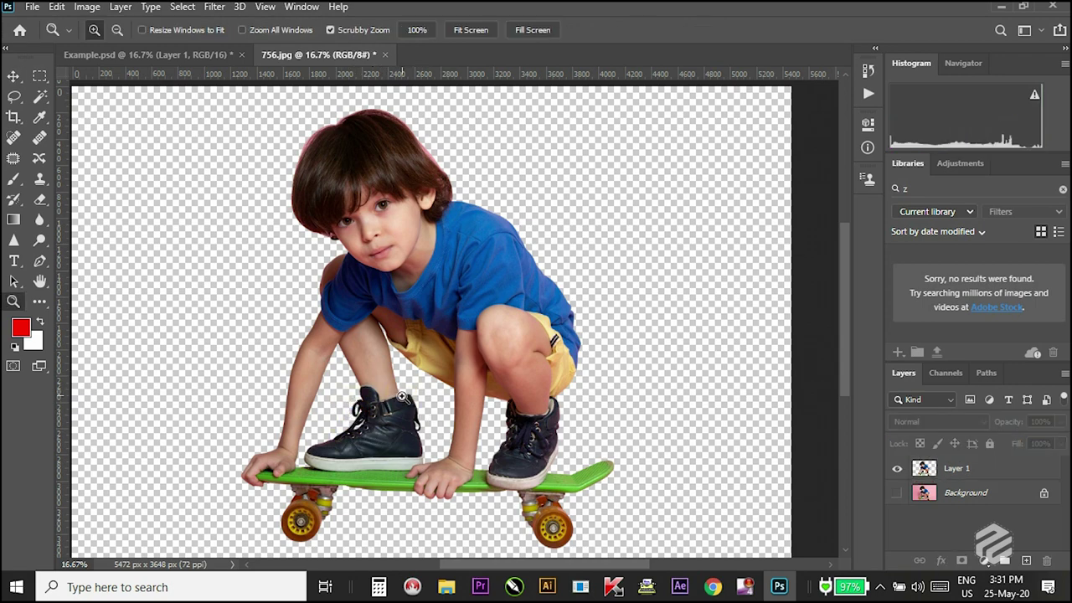
left_click(368, 422)
left_click(369, 422)
left_click_drag(327, 366, 364, 350)
left_click(364, 350)
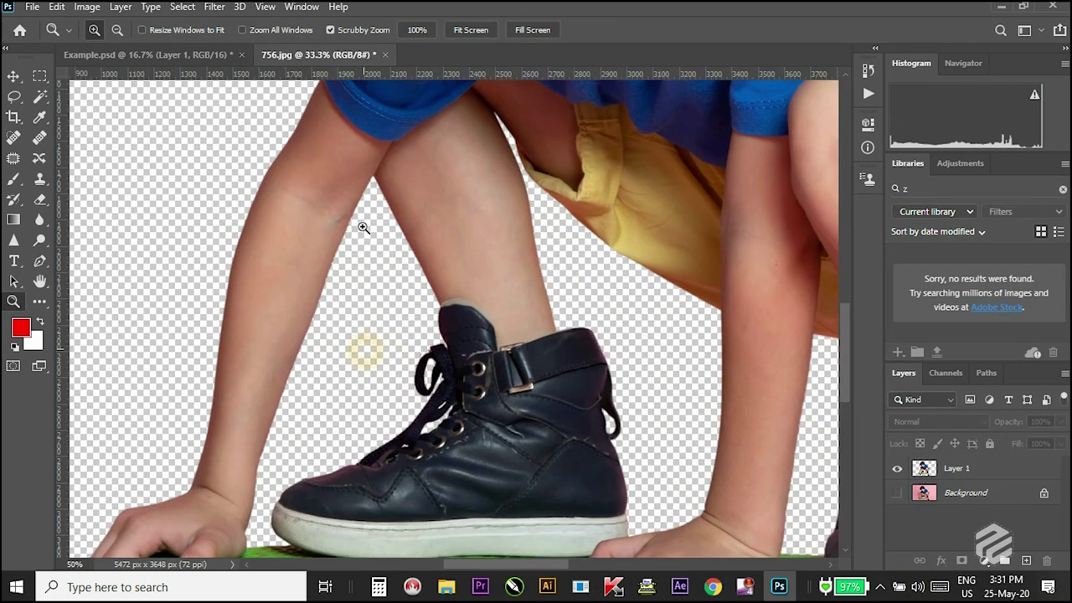
Examine the cutout's outer edges along the skateboard, wheels, hands, shoes, hair and shirt against the transparent background.
left_click_drag(591, 273, 504, 273)
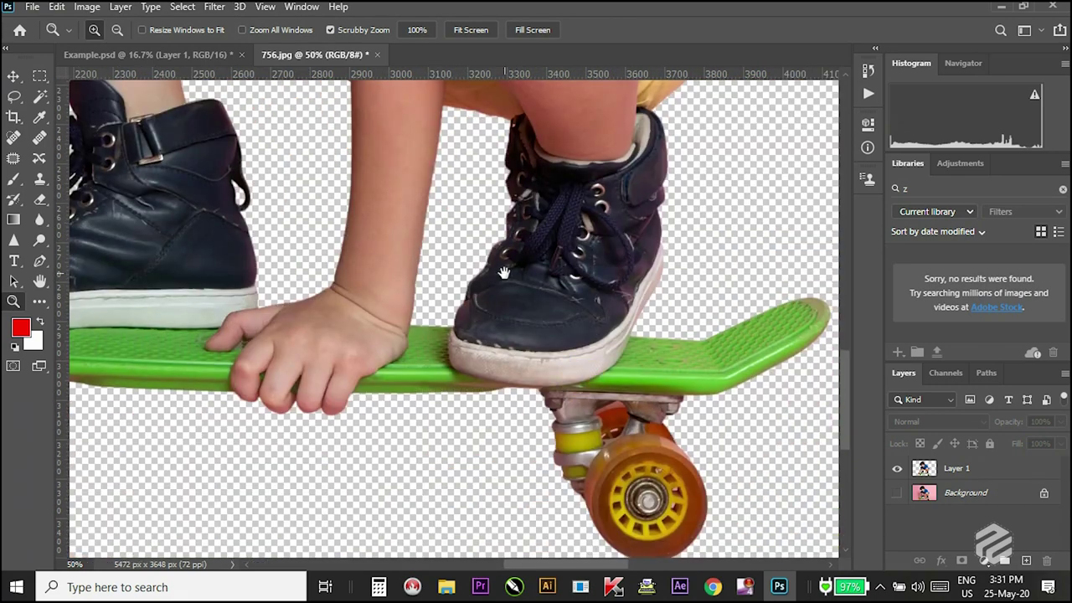
left_click_drag(585, 330, 553, 503)
left_click_drag(593, 273, 620, 92)
left_click_drag(297, 227, 486, 271)
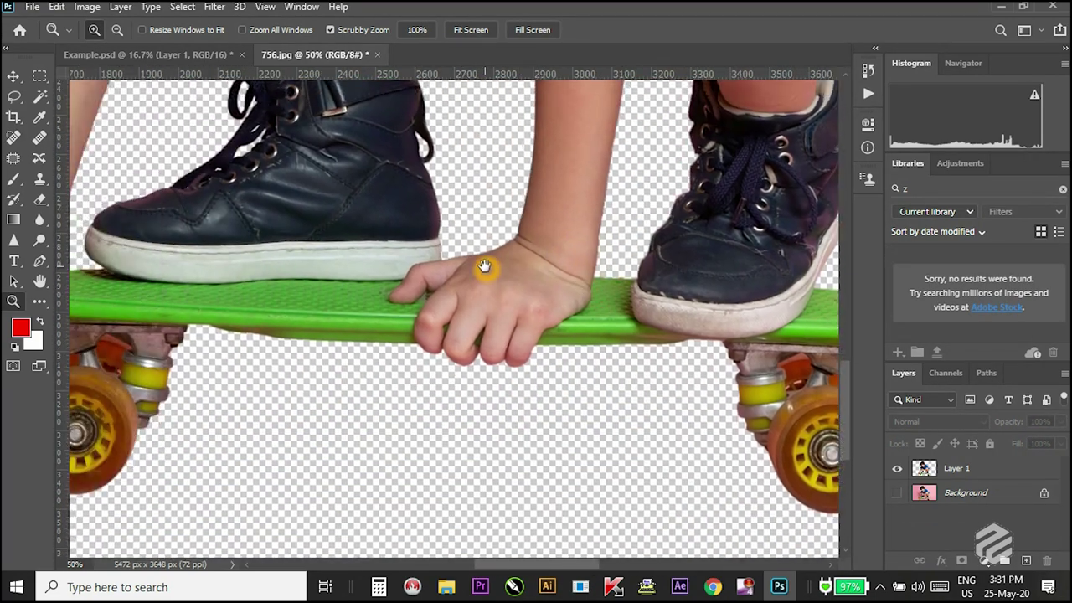
left_click_drag(353, 283, 538, 279)
left_click_drag(656, 299, 589, 249)
left_click_drag(467, 191, 495, 216)
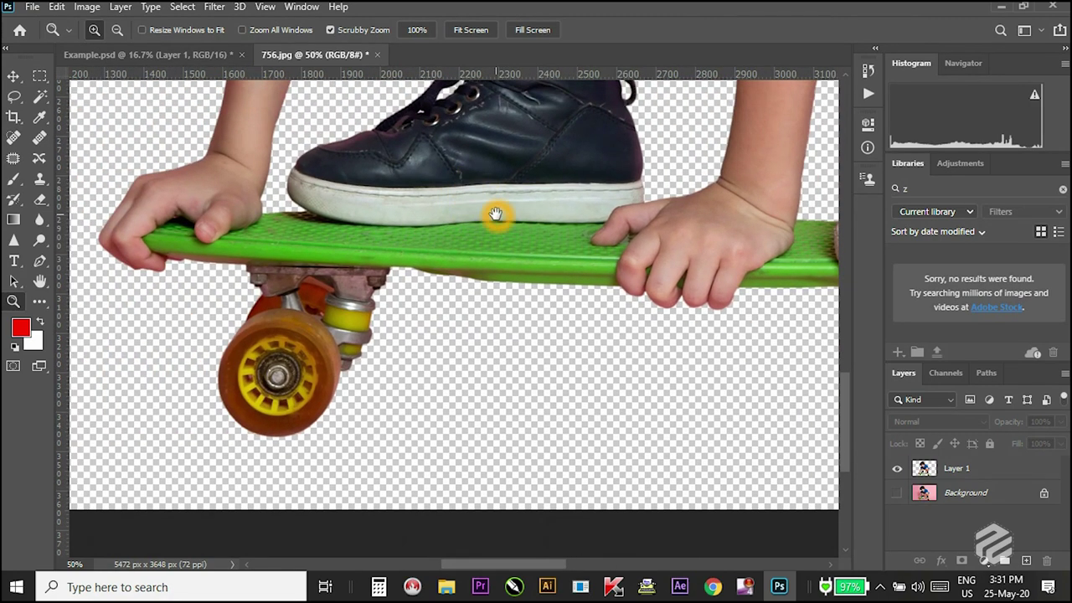
left_click_drag(429, 154, 425, 419)
left_click_drag(450, 112, 407, 308)
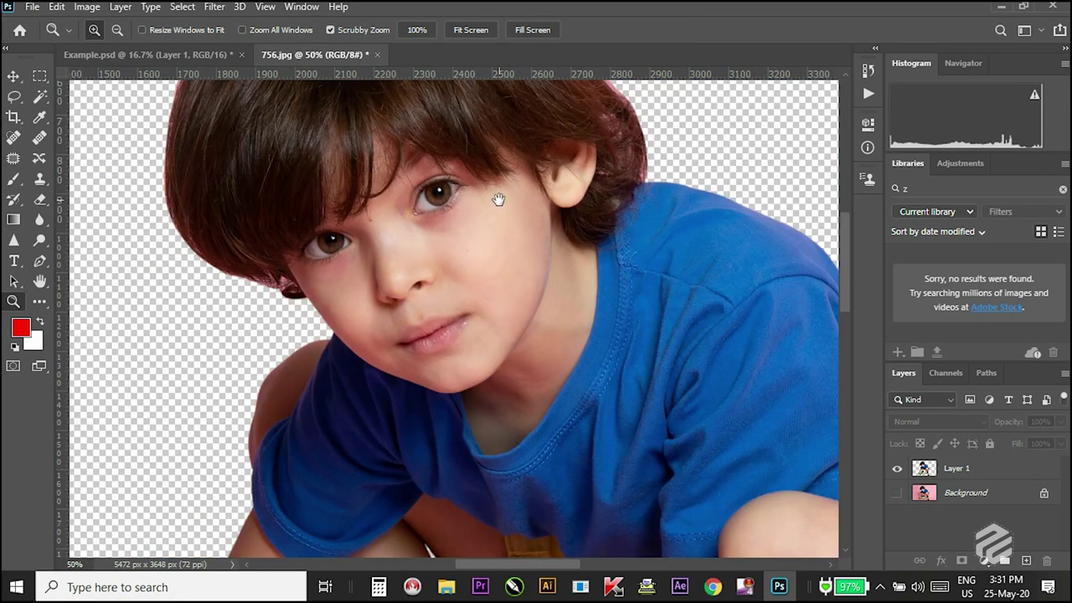
left_click_drag(499, 200, 469, 296)
left_click_drag(673, 470, 419, 195)
left_click_drag(600, 369, 577, 321)
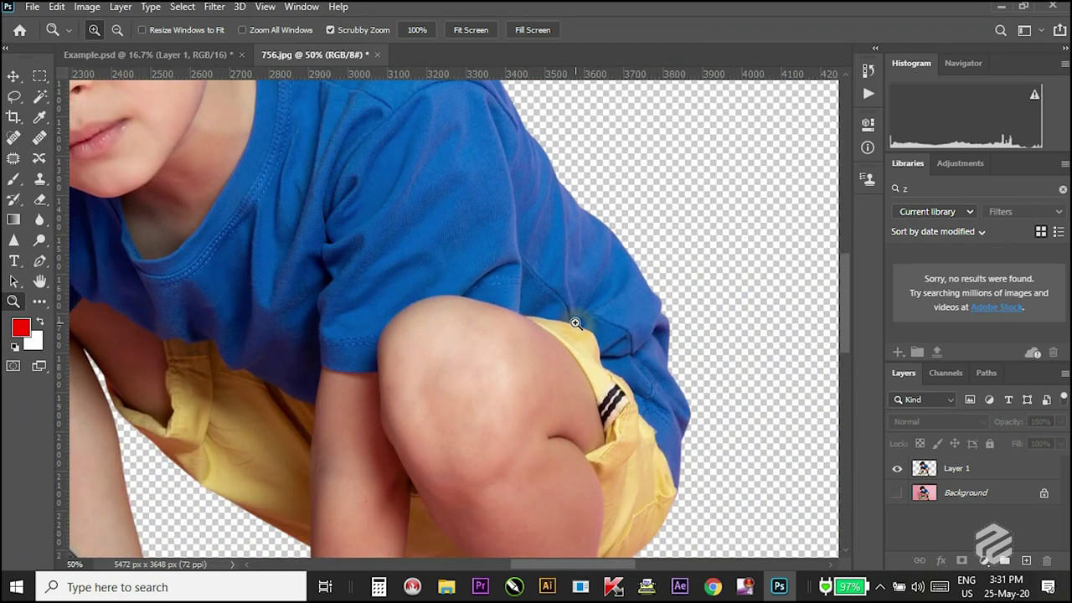
key("ctrl+minus")
left_click(578, 329, "alt")
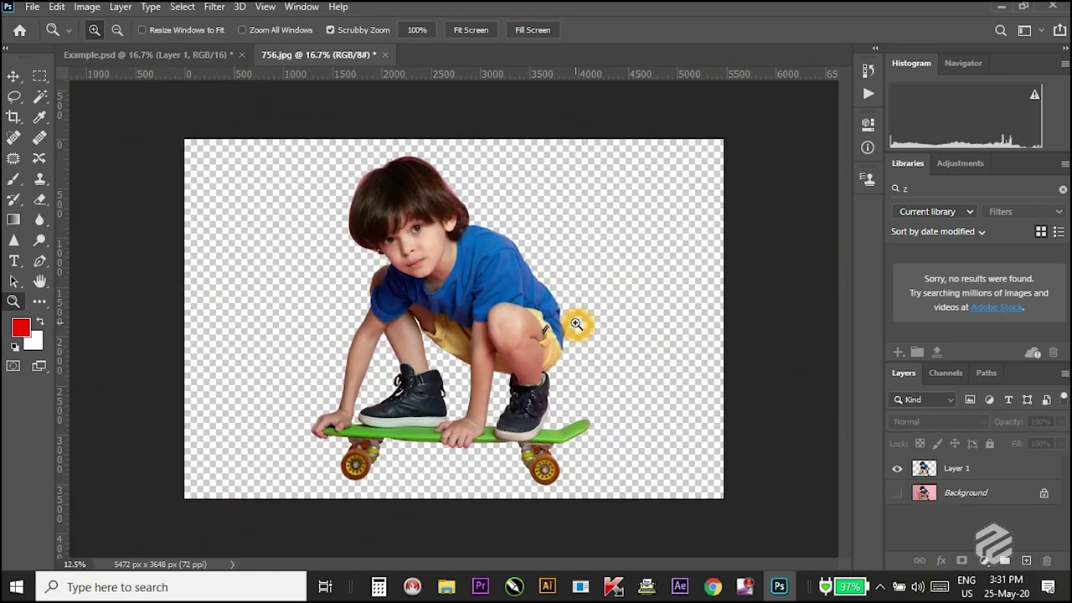
Toggle Layer 1 off and on to check the cutout, and show the Background layer again.
left_click(486, 335)
key("v")
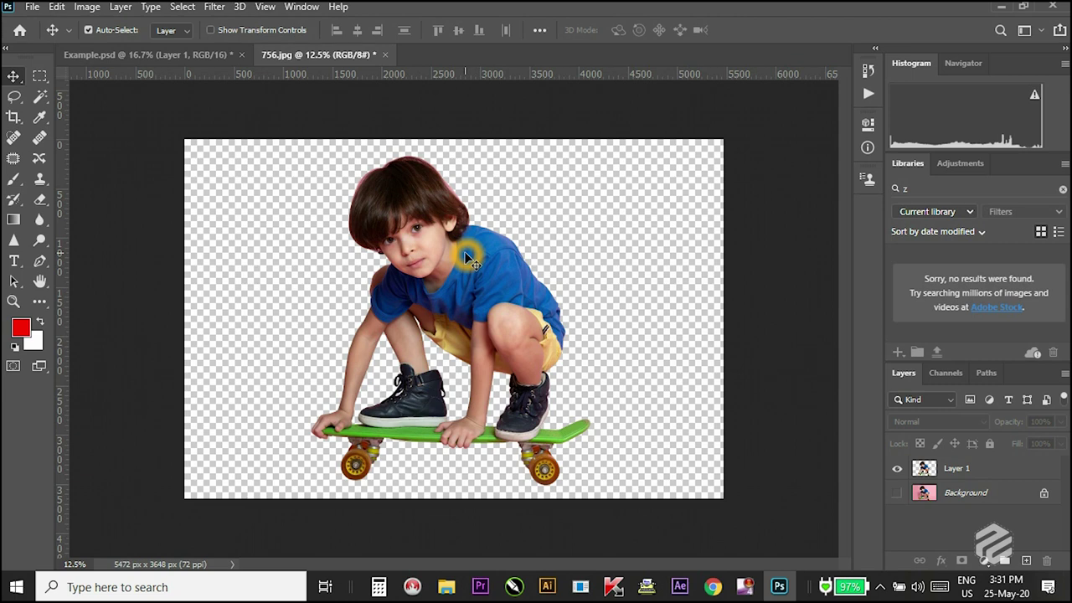
left_click(897, 469)
left_click(897, 469)
left_click(898, 494)
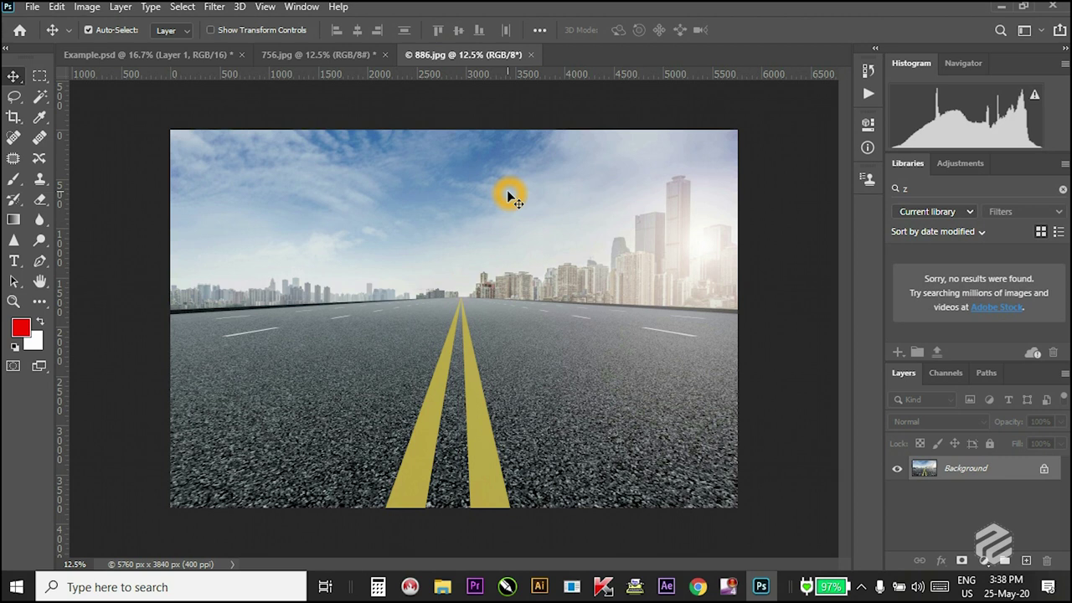
View the road photo 886.jpg and the boy's document 756.jpg in turn, ending in 756.jpg.
key("ctrl")
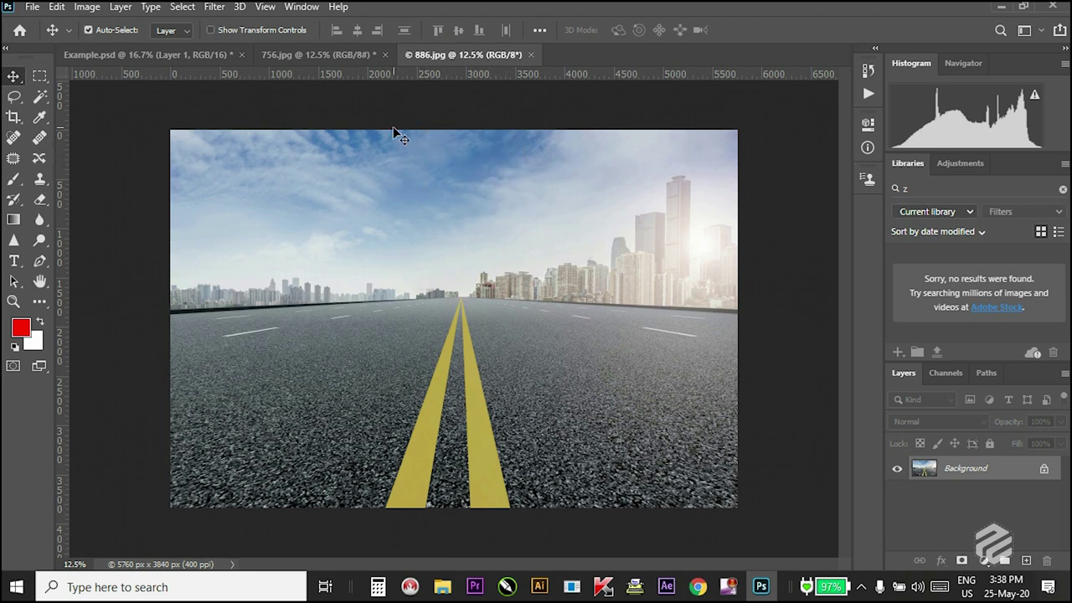
left_click(314, 54)
left_click(626, 148)
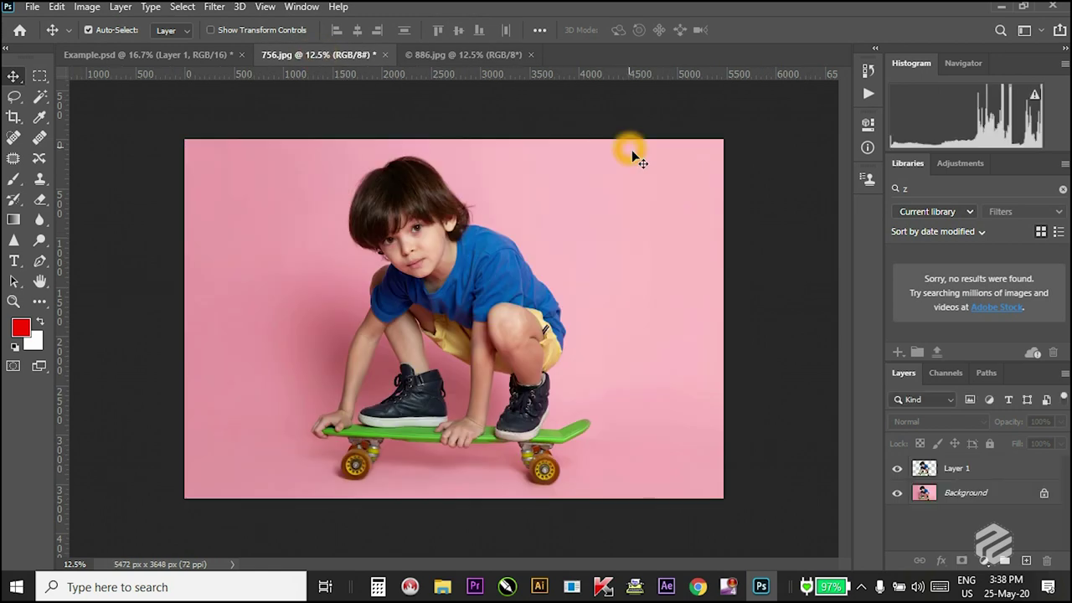
left_click(445, 55)
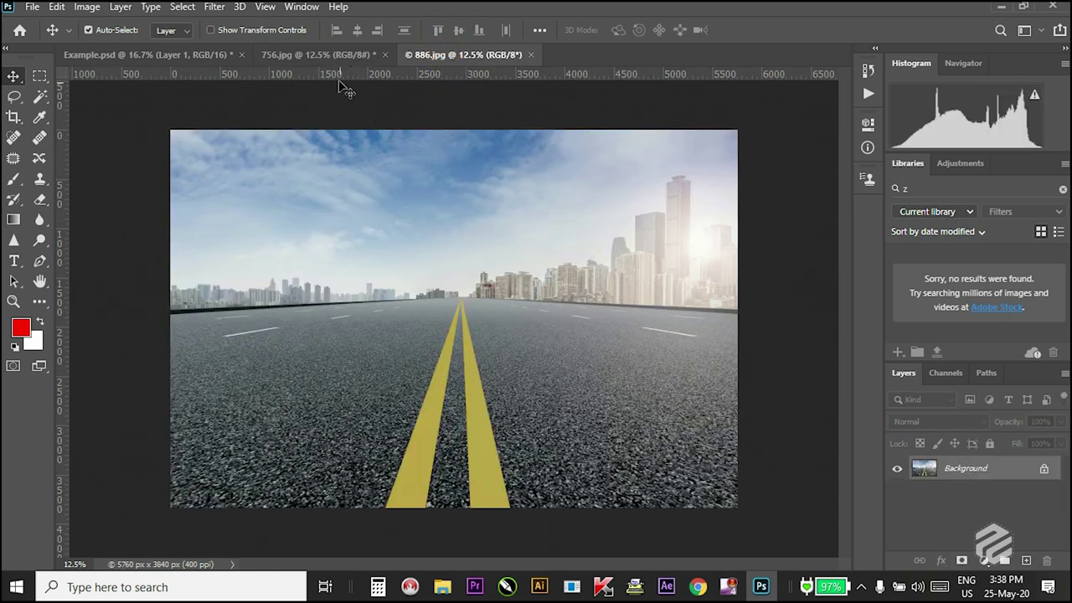
left_click(340, 81)
left_click(334, 58)
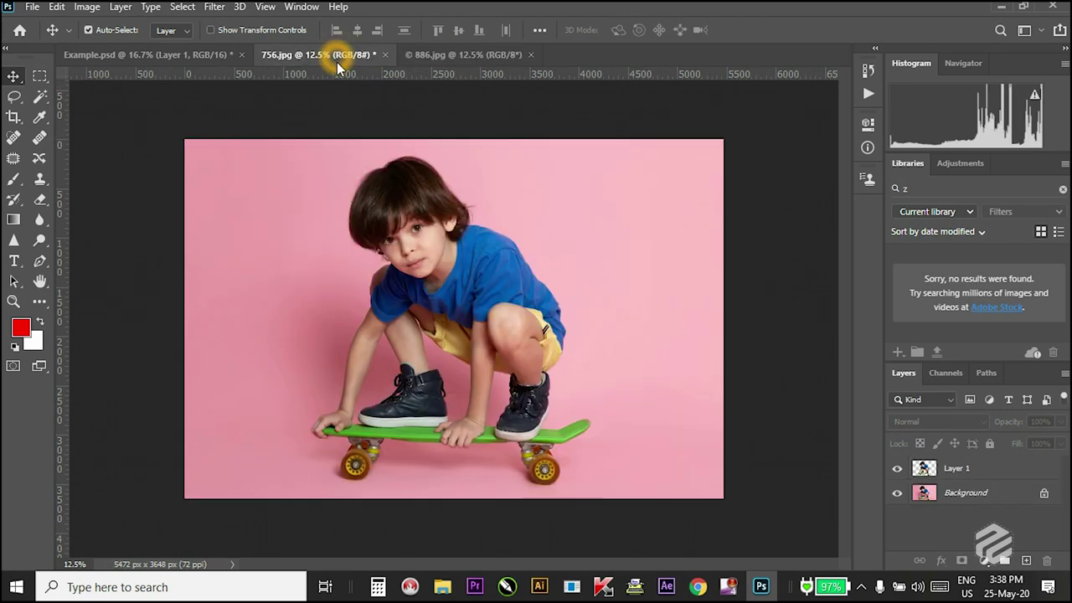
Pick Layer 1 on the boy with the Move tool and carry it over into the 886.jpg document.
right_click(413, 206)
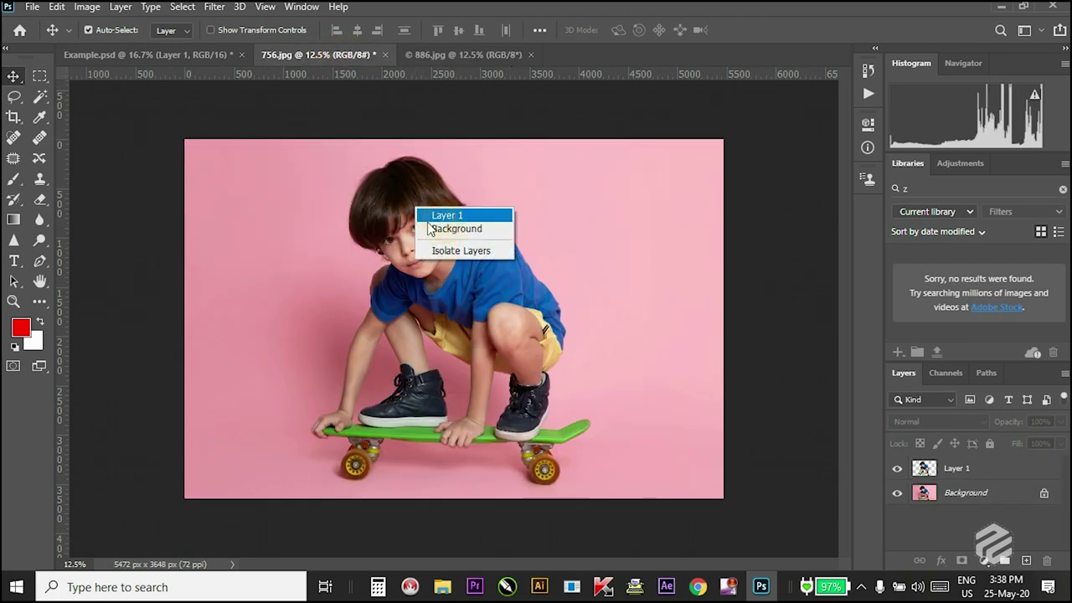
left_click(418, 216)
right_click(419, 216)
left_click(432, 214)
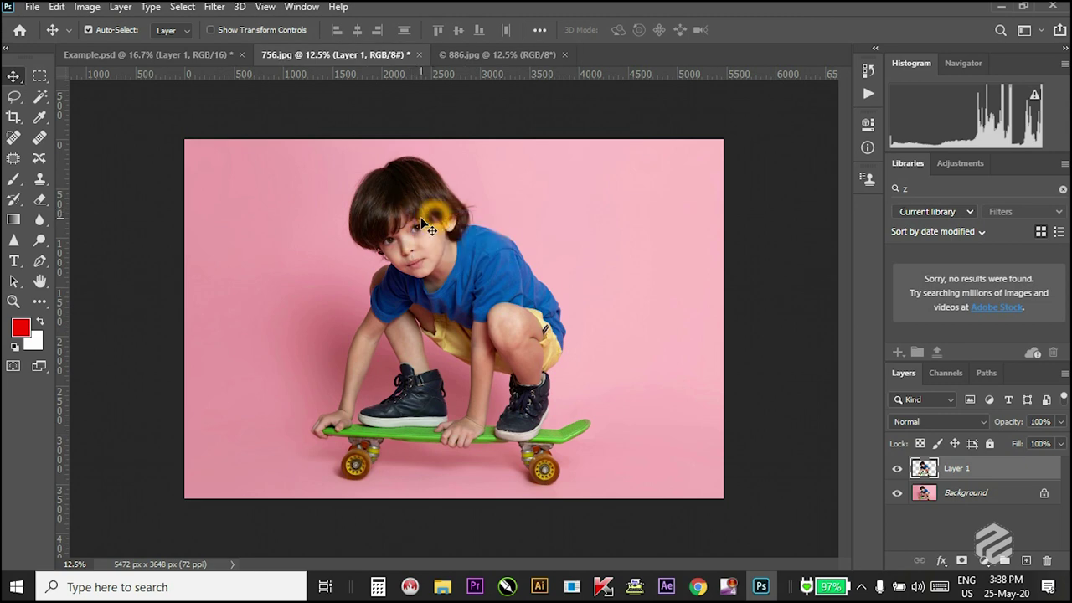
left_click_drag(427, 224, 452, 193)
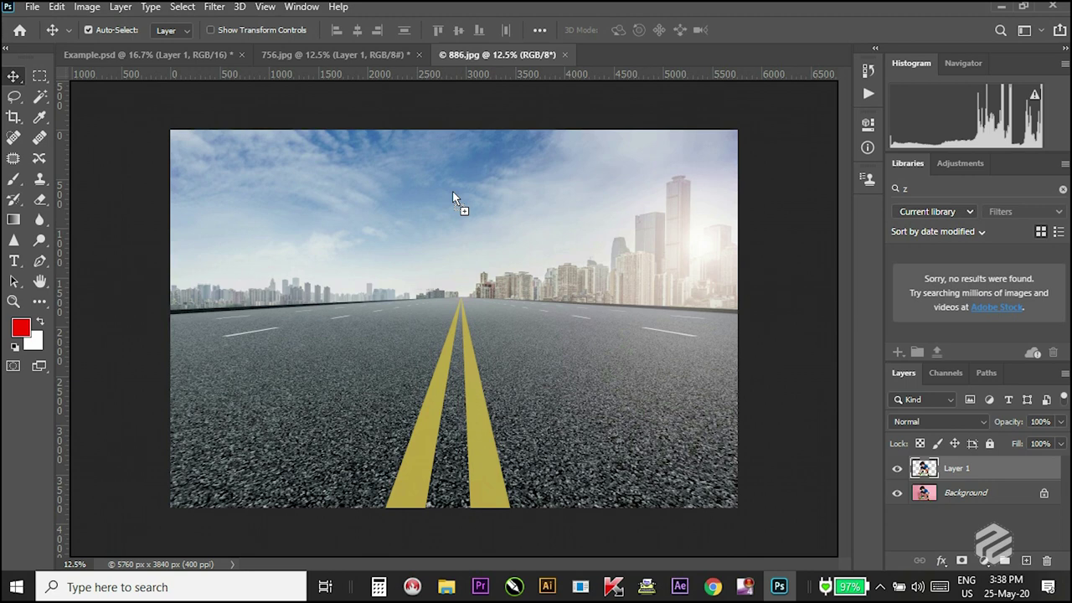
Place the boy and skateboard on the road photo and position Layer 1 over the yellow centre lines.
left_click_drag(427, 273, 445, 310)
right_click(429, 277)
left_click(436, 284)
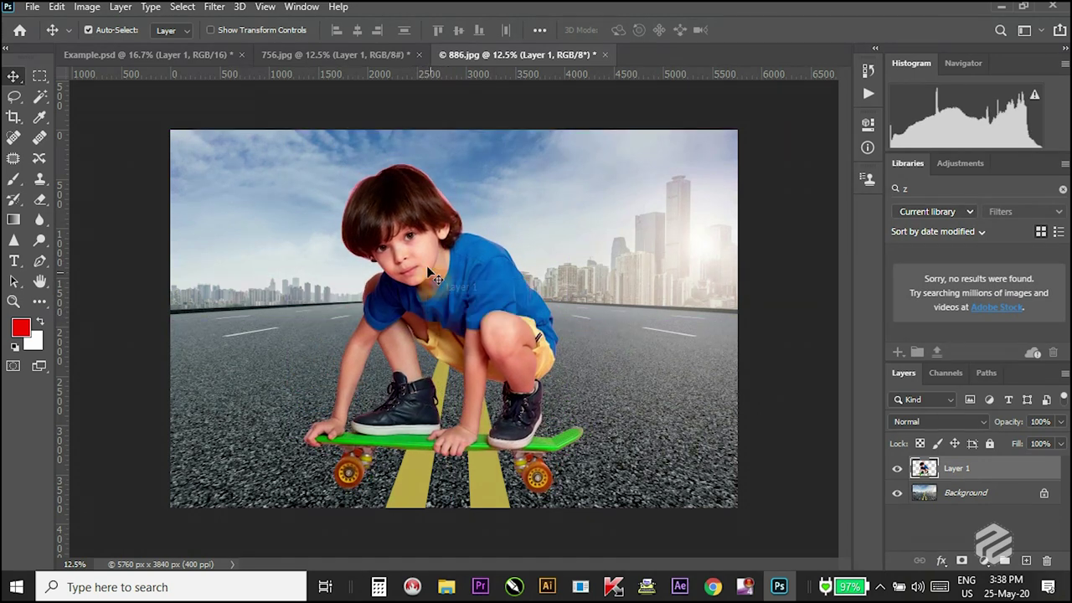
right_click(424, 255)
left_click(436, 272)
right_click(435, 266)
left_click(445, 275)
left_click_drag(435, 273, 447, 272)
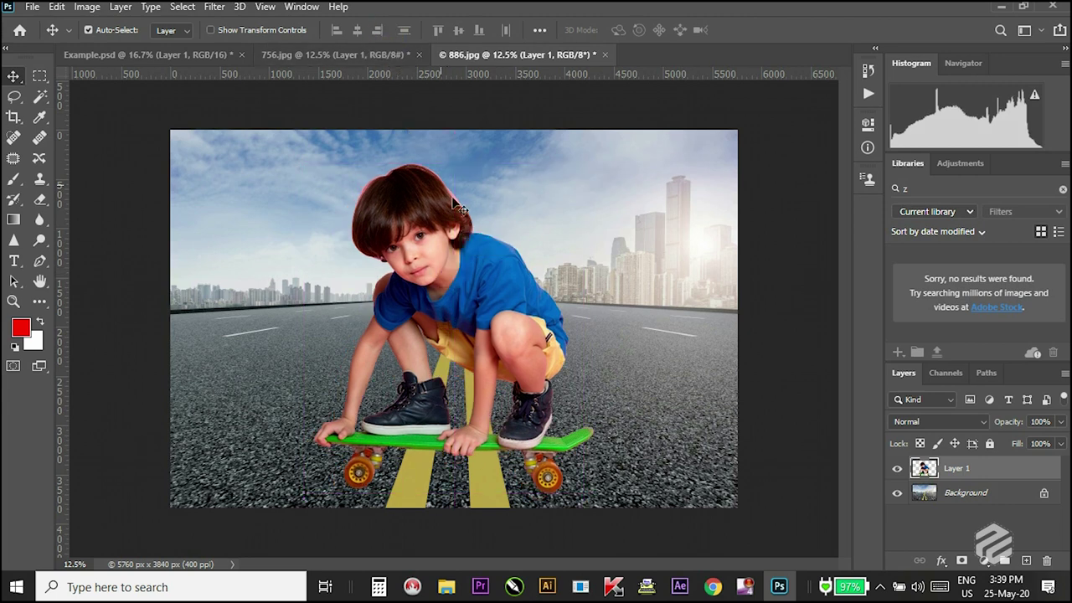
Switch the document to full screen mode with the menu bar and activate the Move tool.
key("z")
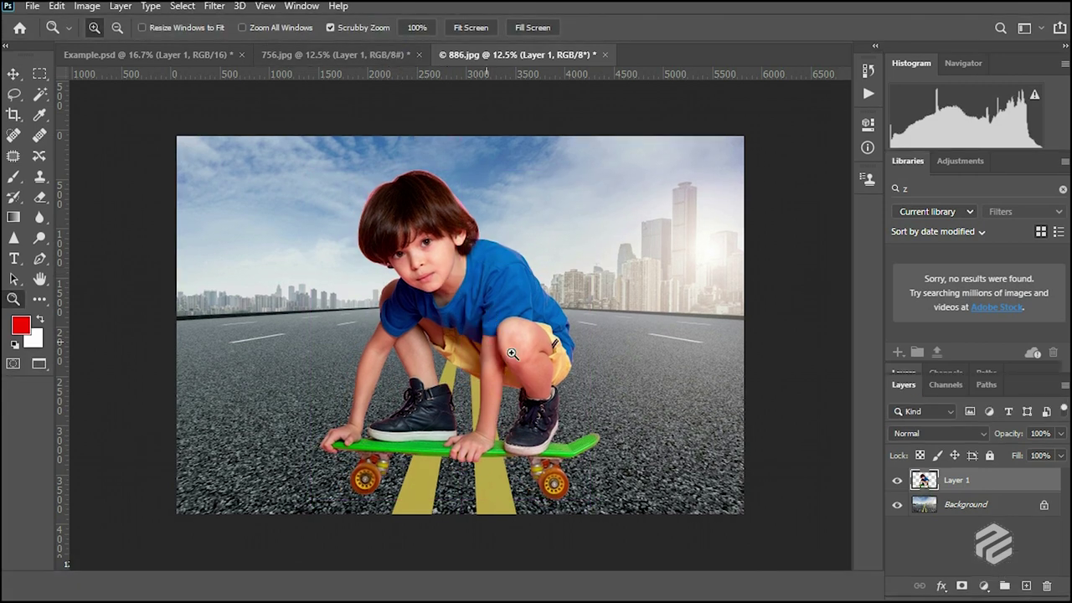
key("f")
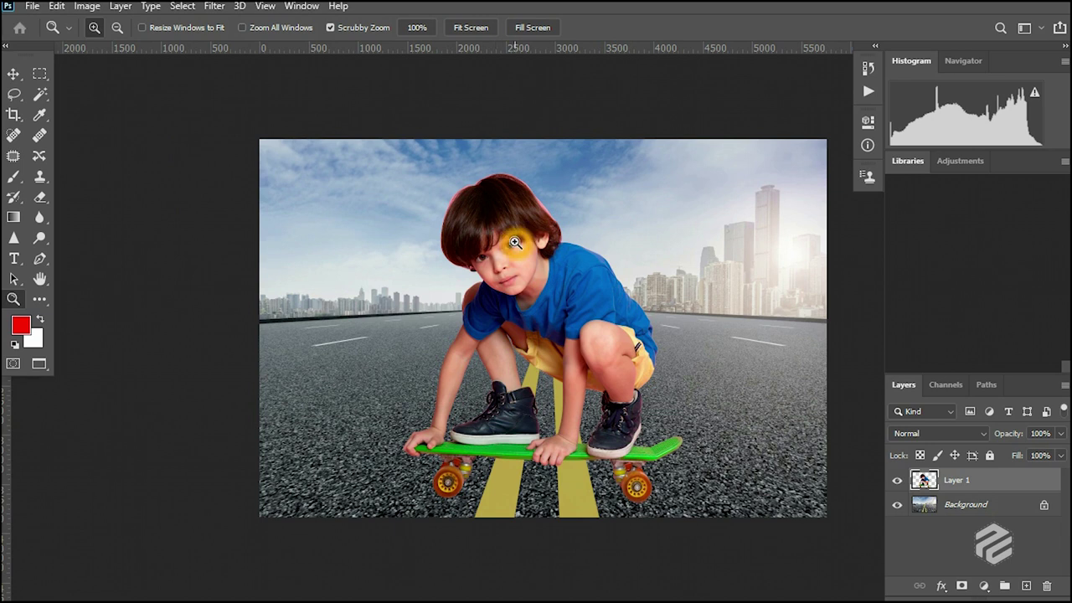
right_click(510, 245)
left_click(509, 207)
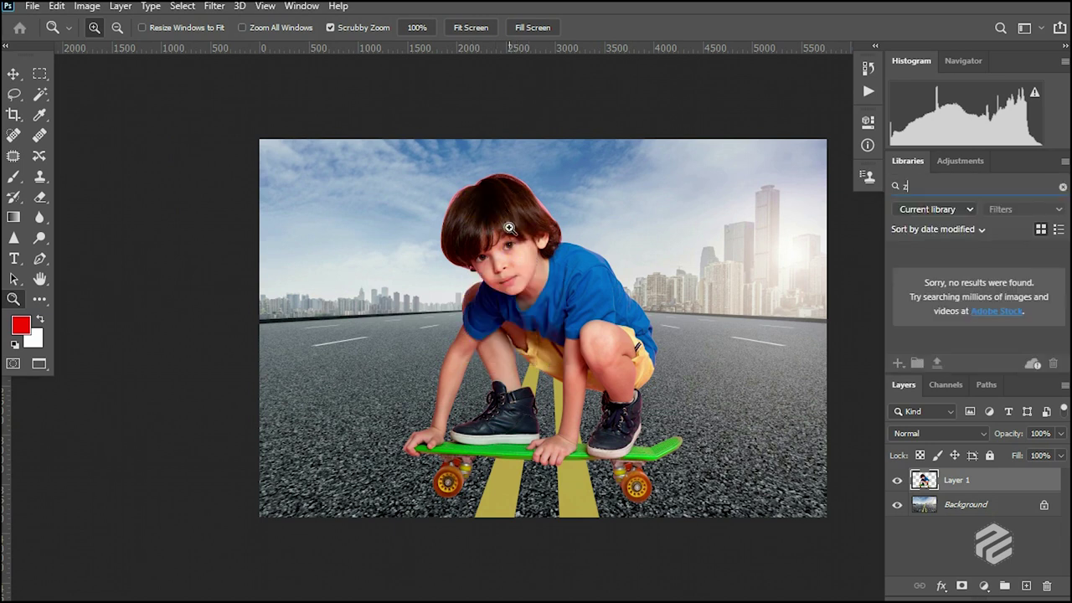
key("z")
key("v")
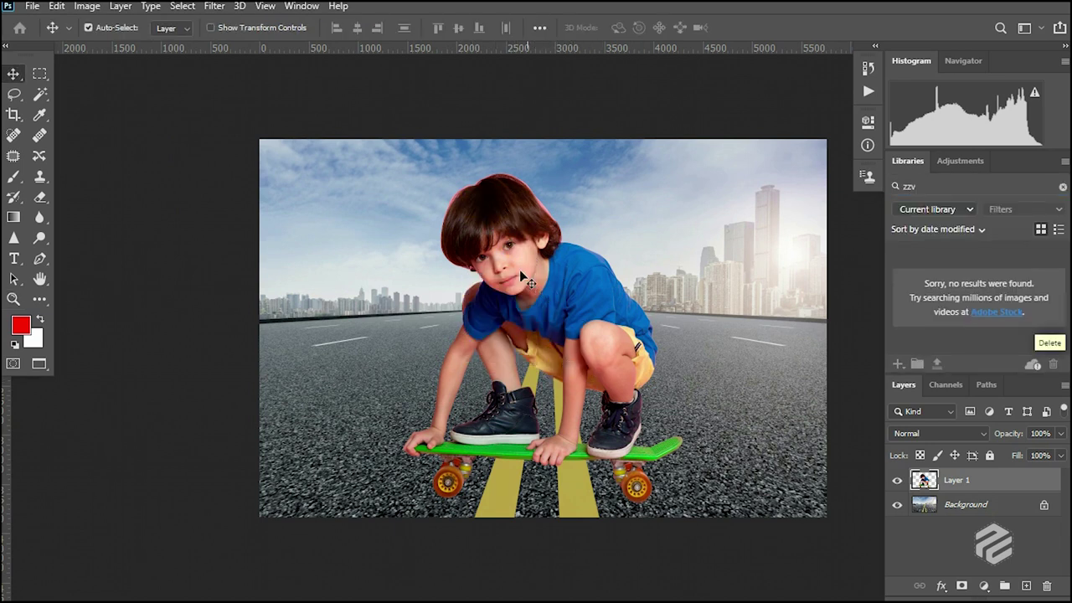
Pick Layer 1 on the canvas and move the boy slightly to the left on the road.
right_click(516, 242)
left_click(516, 245)
mouse_move(511, 240)
left_mouse_down()
mouse_move(497, 235)
mouse_move(507, 225)
mouse_move(501, 239)
left_mouse_up()
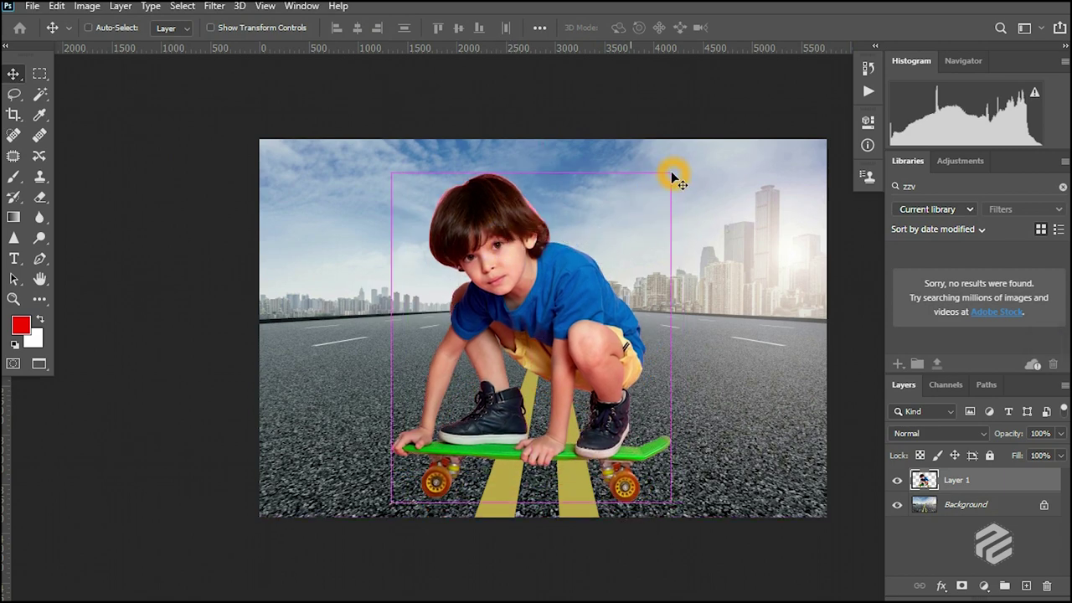
Free-transform the boy and skateboard down to about 91% of their size and reposition them over the yellow lines.
left_click_drag(673, 178, 651, 206)
left_click_drag(546, 379, 557, 374)
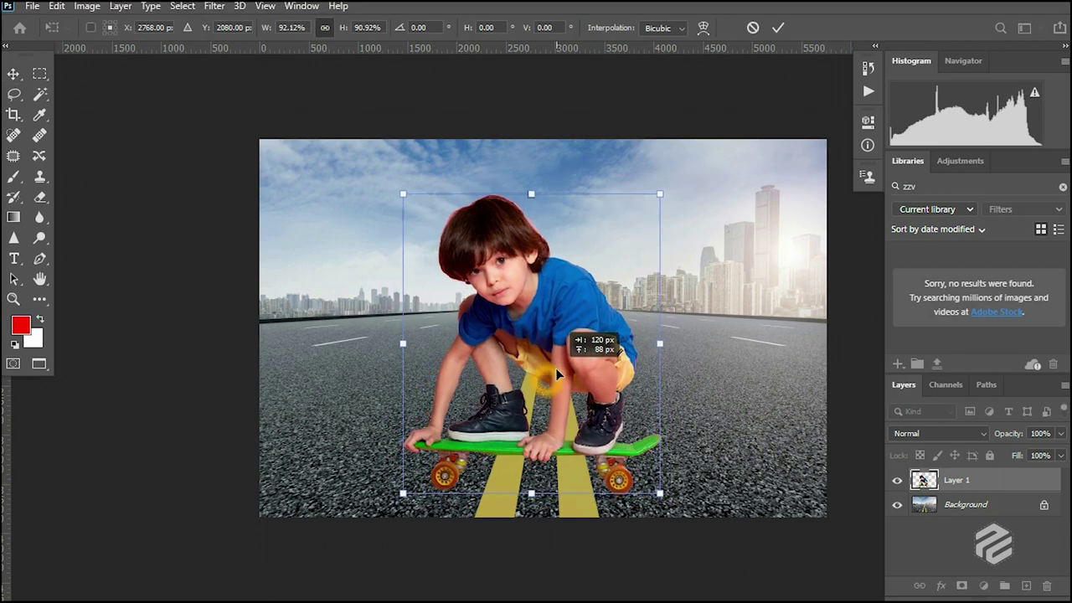
left_click(557, 317)
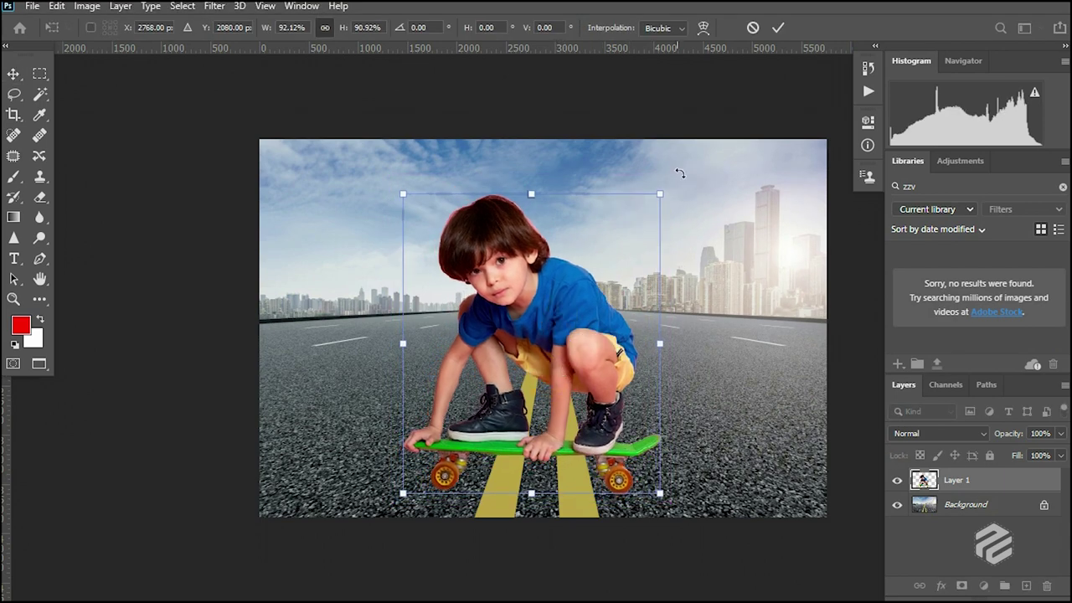
left_click_drag(660, 194, 635, 222)
left_click_drag(555, 325, 576, 317)
left_click_drag(665, 214, 683, 196)
left_click_drag(621, 268, 605, 271)
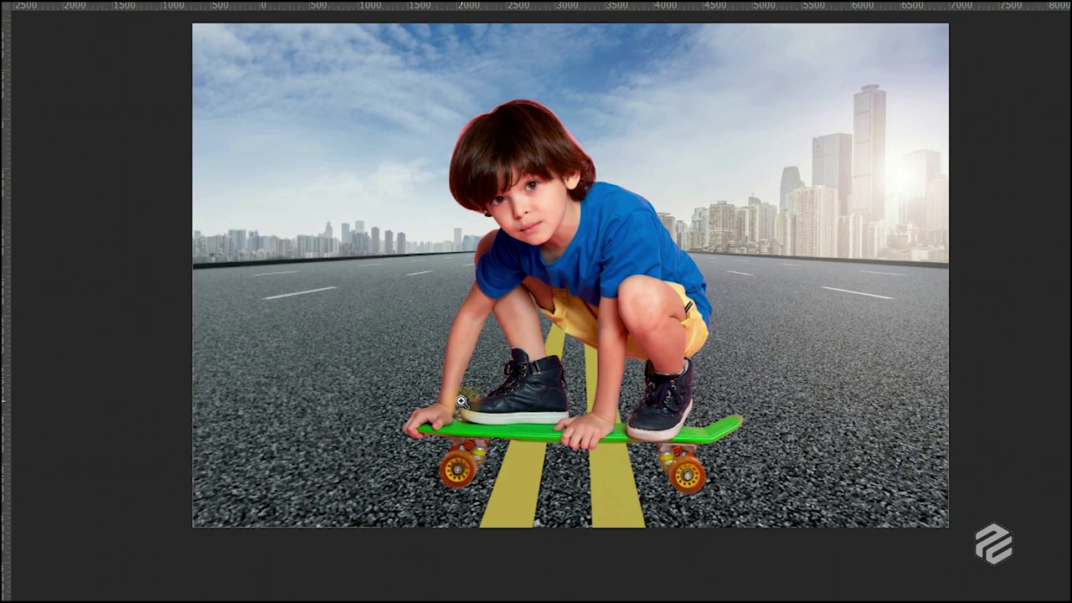
Examine how the skateboard, hands and shoes of the cutout sit against the road surface.
left_click(465, 404)
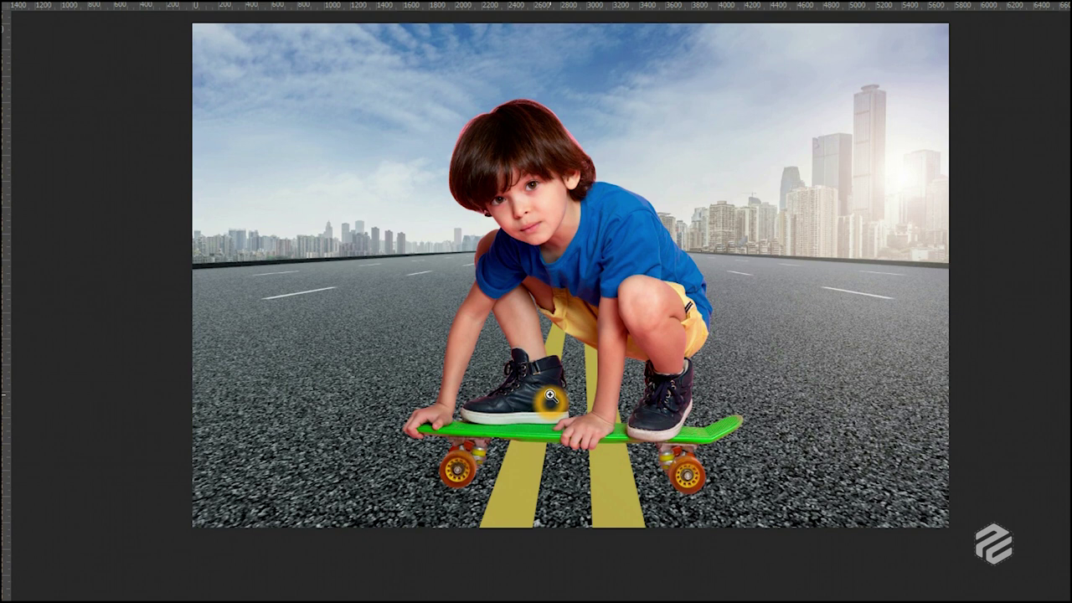
left_click(525, 314)
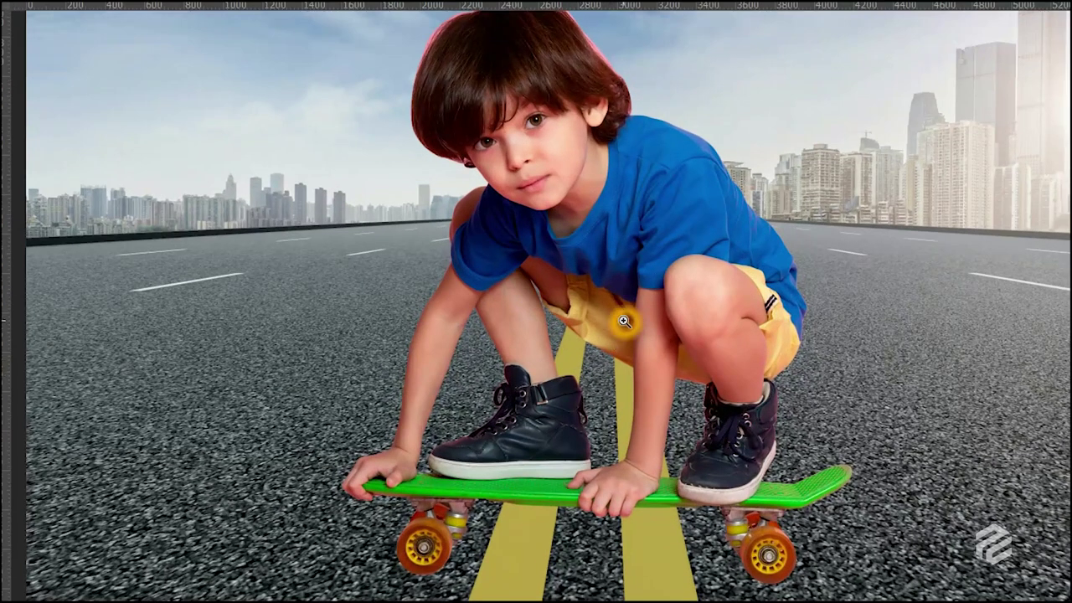
left_click_drag(639, 469, 622, 371)
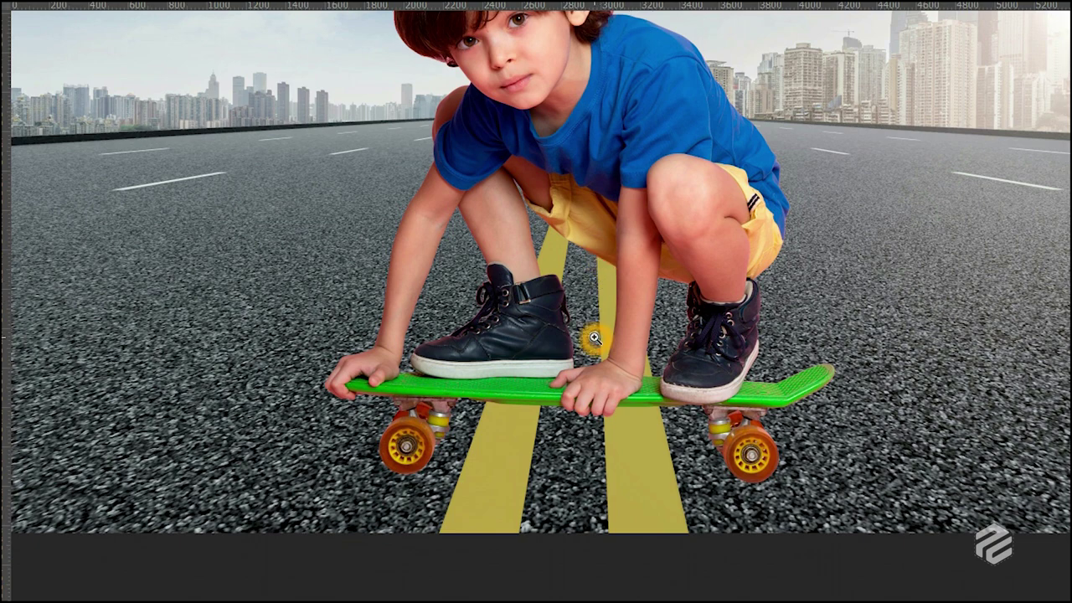
key("v")
key("ctrl+minus")
key("ctrl+minus")
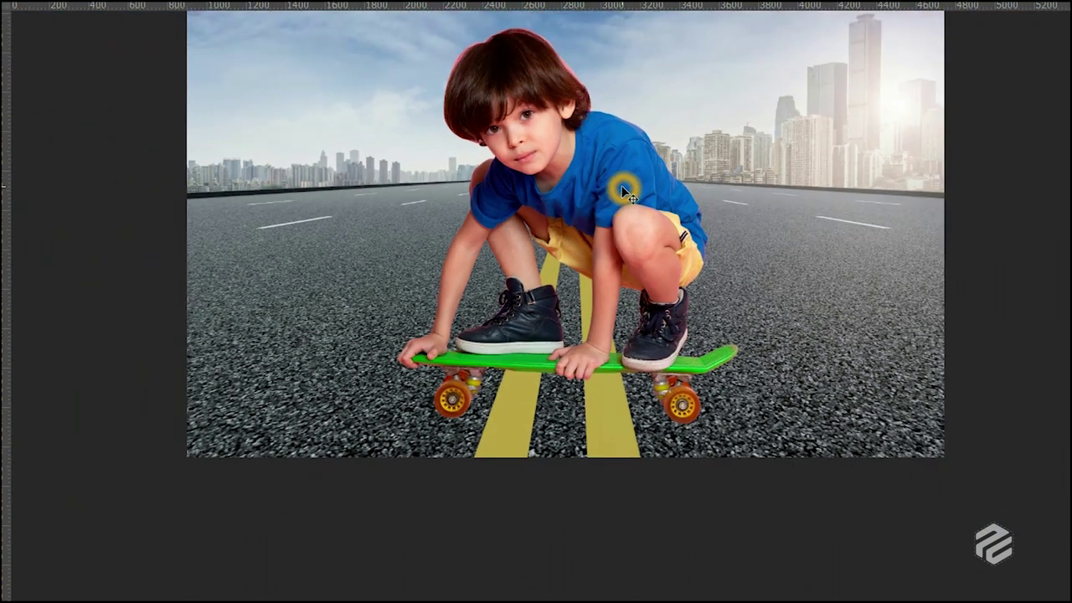
left_click(622, 185, "alt")
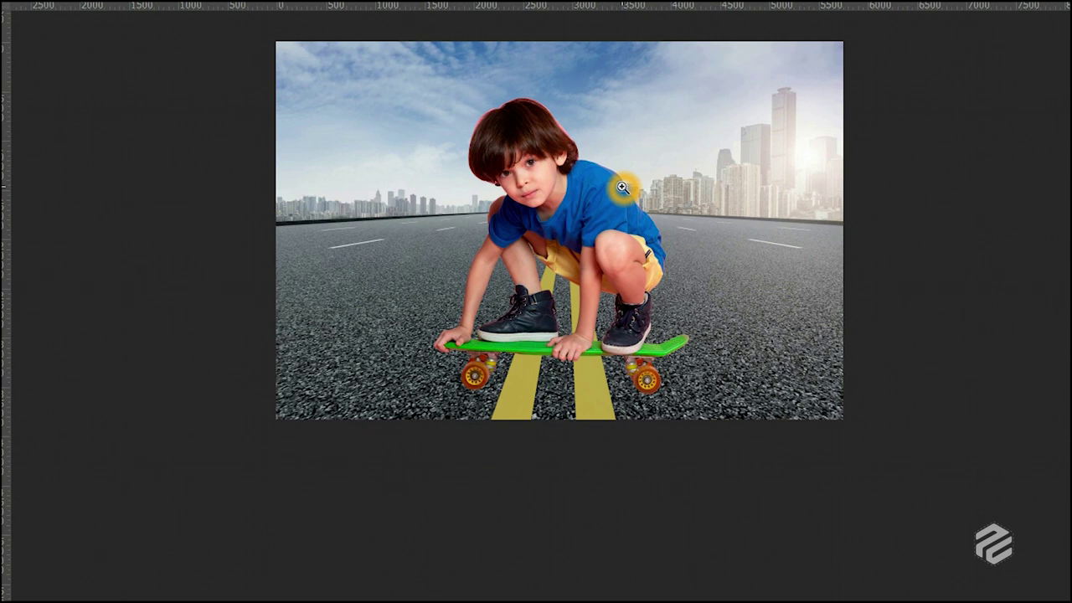
Examine the edges of the boy's hair, face and shirt against the sky and road.
left_click(622, 188)
left_click(577, 210)
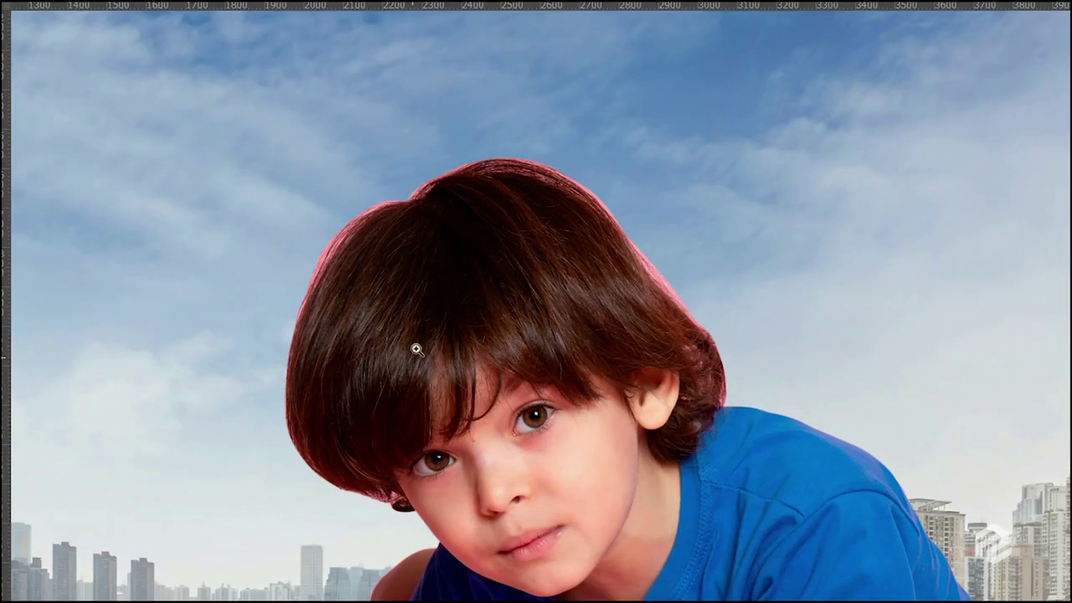
left_click_drag(417, 301, 412, 293)
left_click_drag(556, 324, 531, 167)
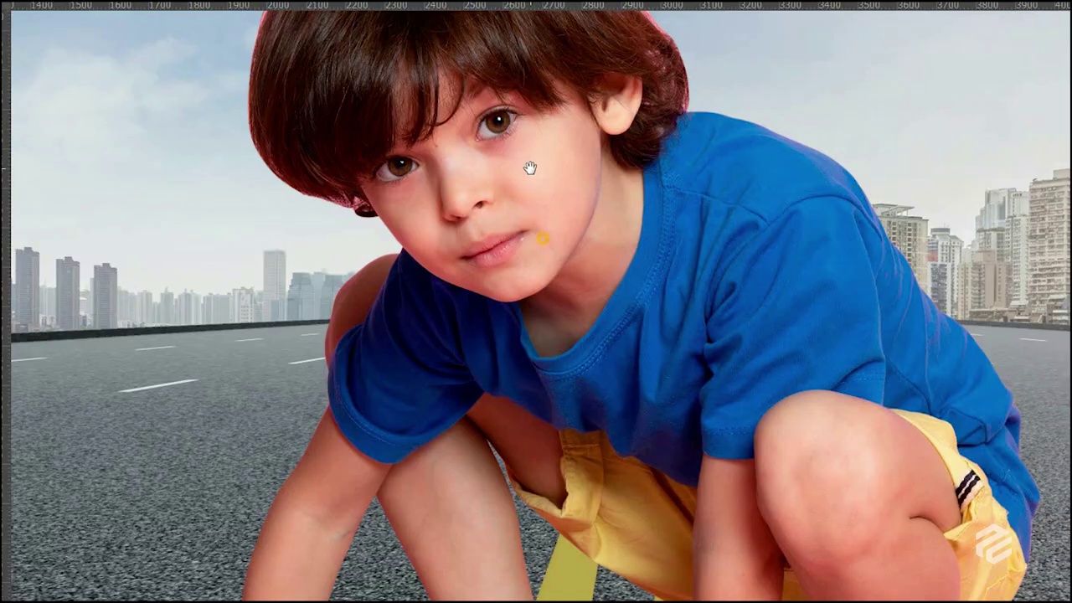
left_click_drag(444, 286, 445, 243)
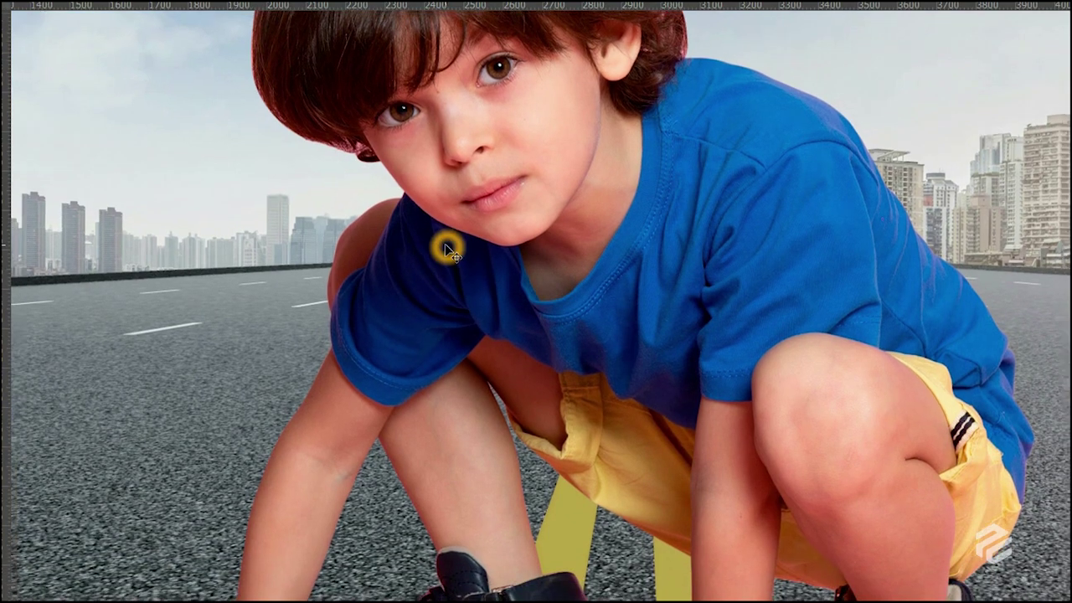
key("ctrl+minus")
key("ctrl+minus")
key("ctrl+minus")
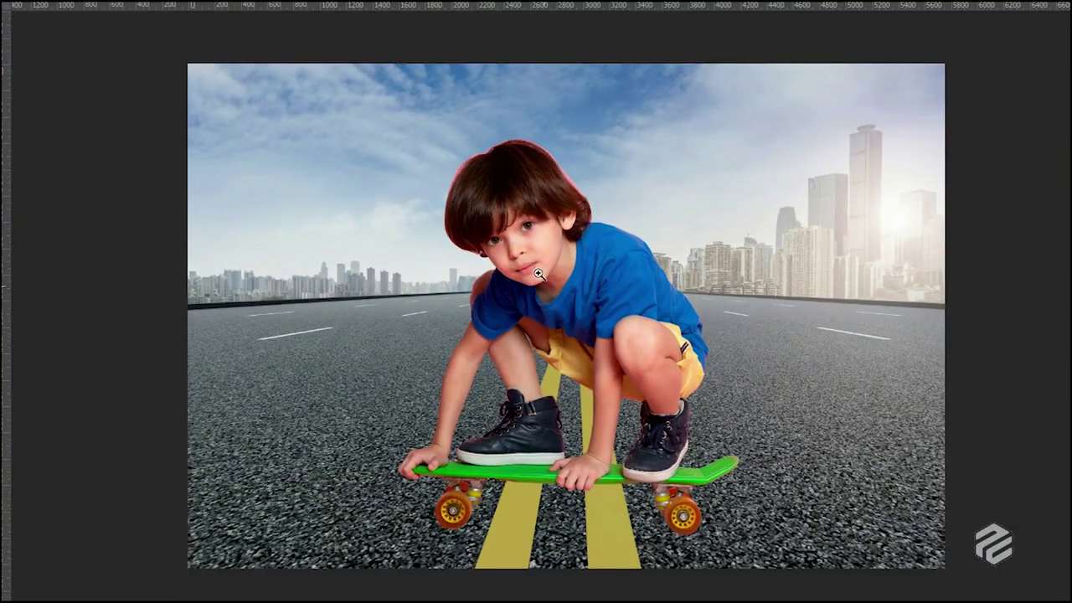
left_click(603, 153)
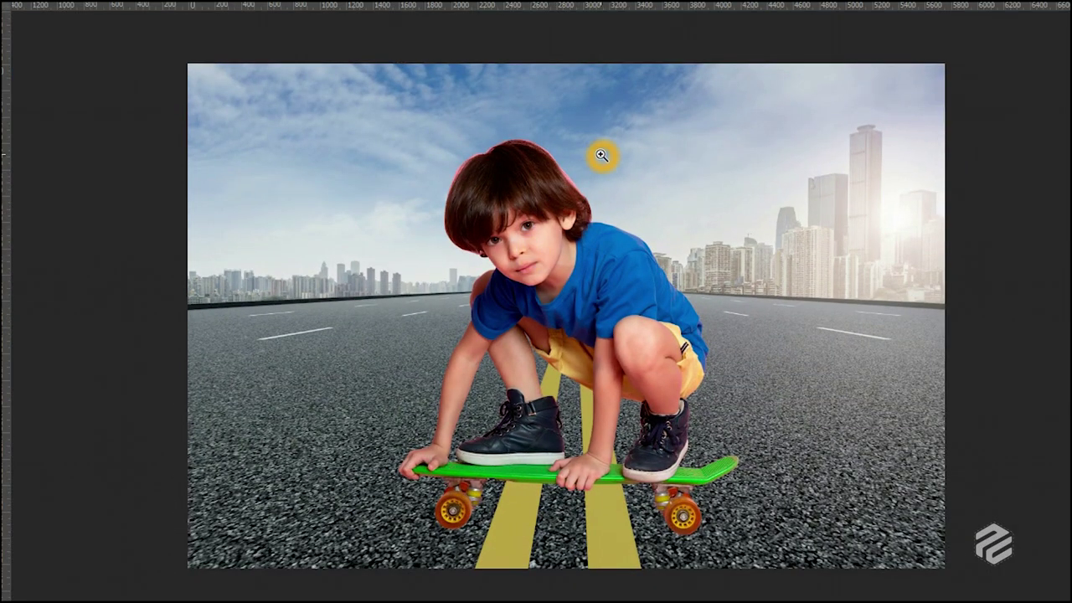
Pick Layer 1 through the boy on the canvas and return to the standard screen mode.
right_click(535, 228)
left_click(558, 234)
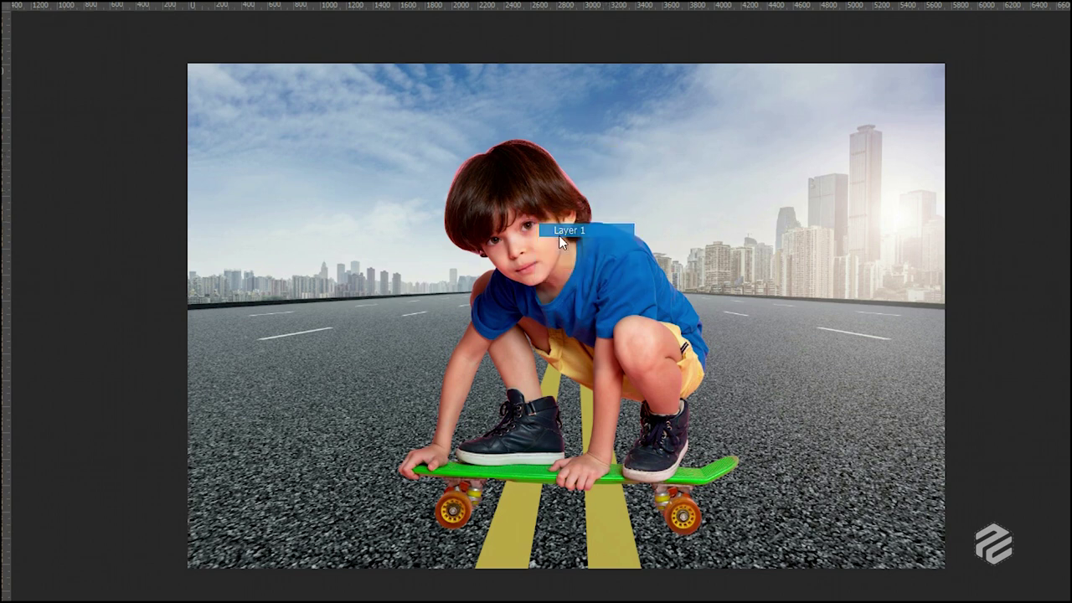
right_click(538, 228)
left_click(558, 238)
key("f")
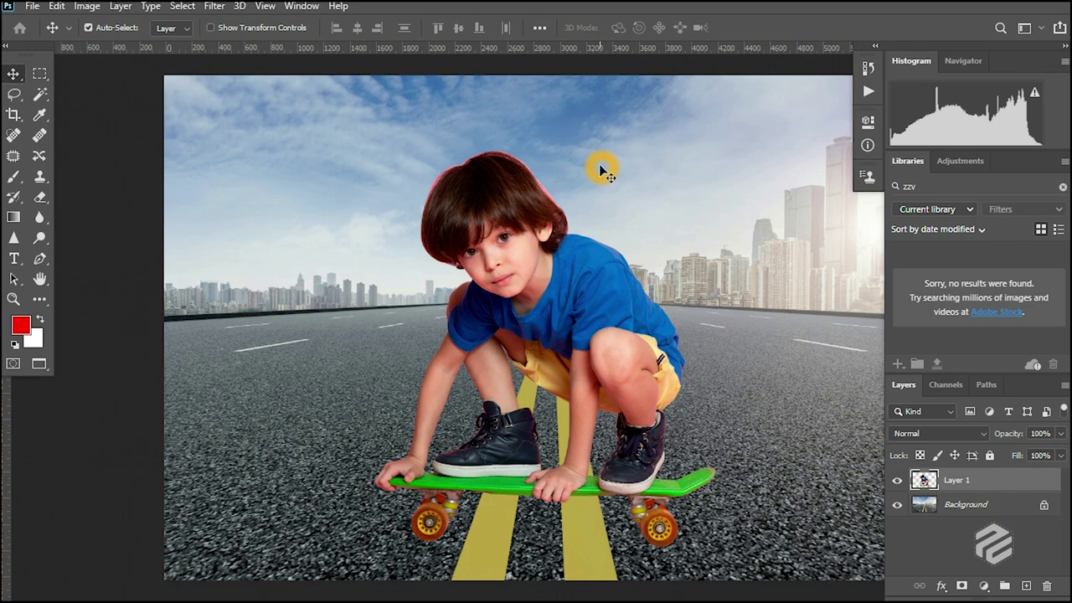
right_click(501, 214)
left_click(518, 222)
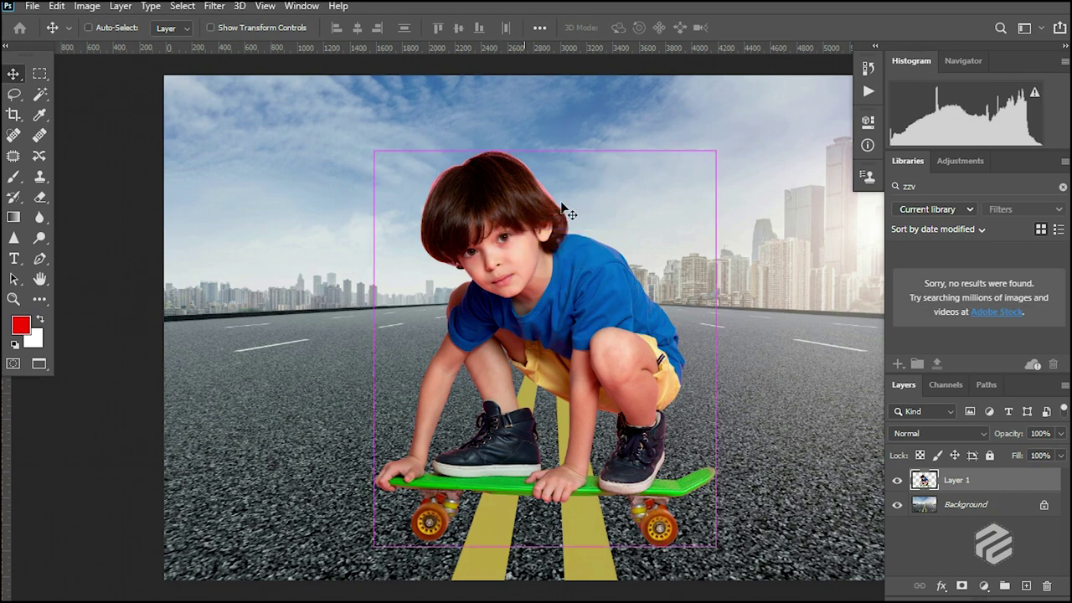
key("ctrl+m")
left_click_drag(599, 56, 971, 54)
left_click(742, 113)
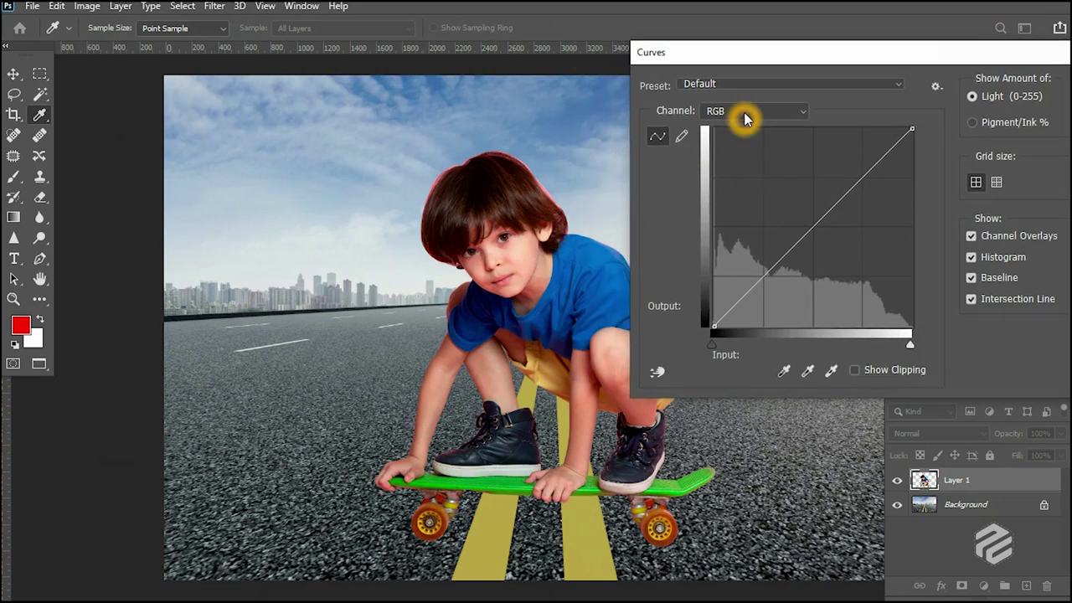
left_click(712, 55)
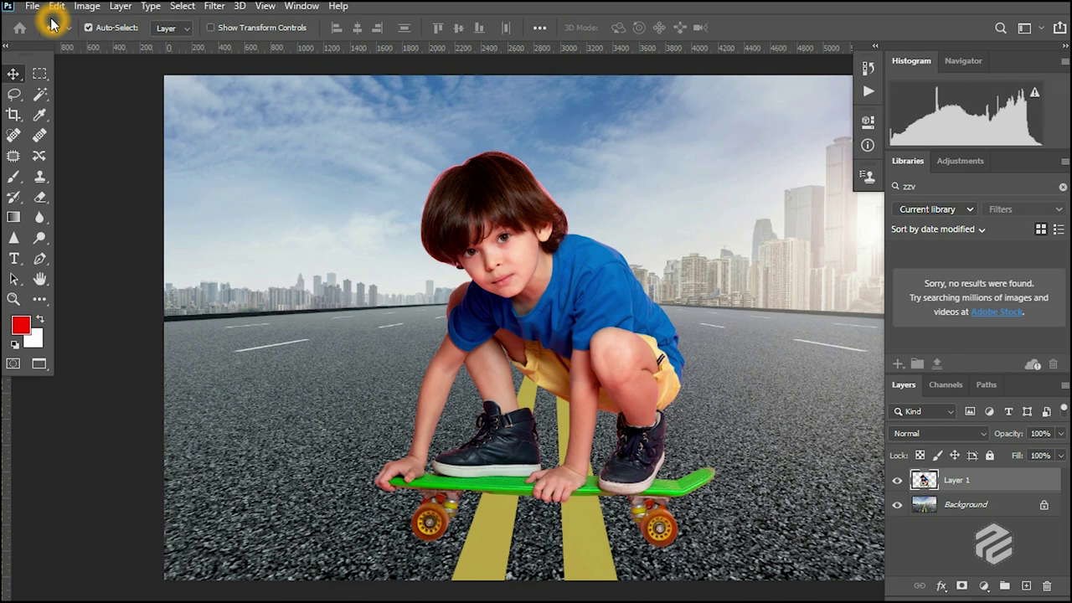
Start a Curves adjustment on Layer 1 and lower the Red channel's midpoint to input 140, output 119.
left_click(87, 7)
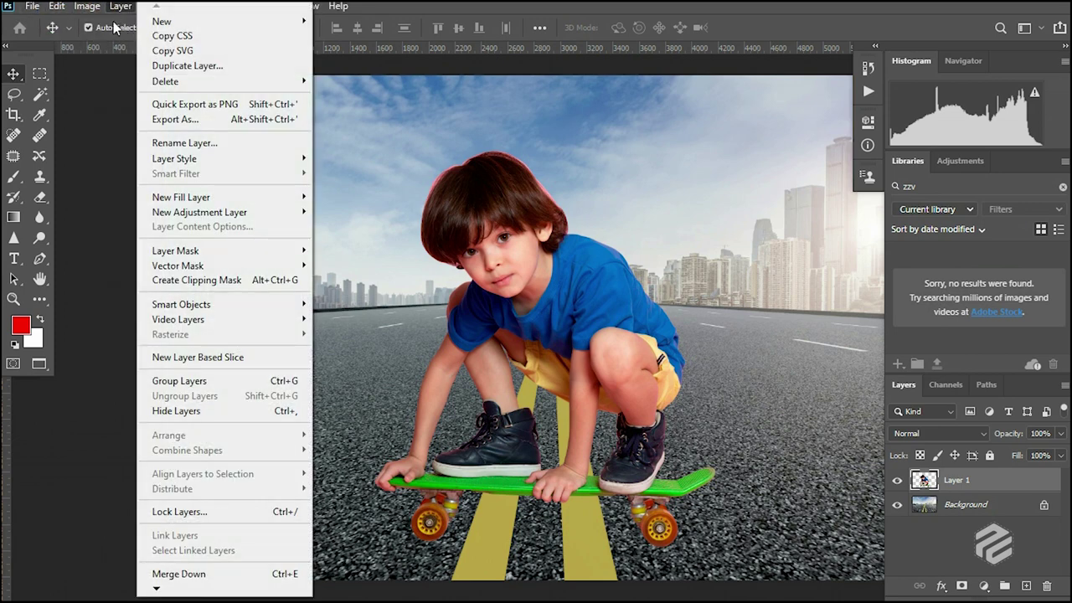
mouse_move(113, 46)
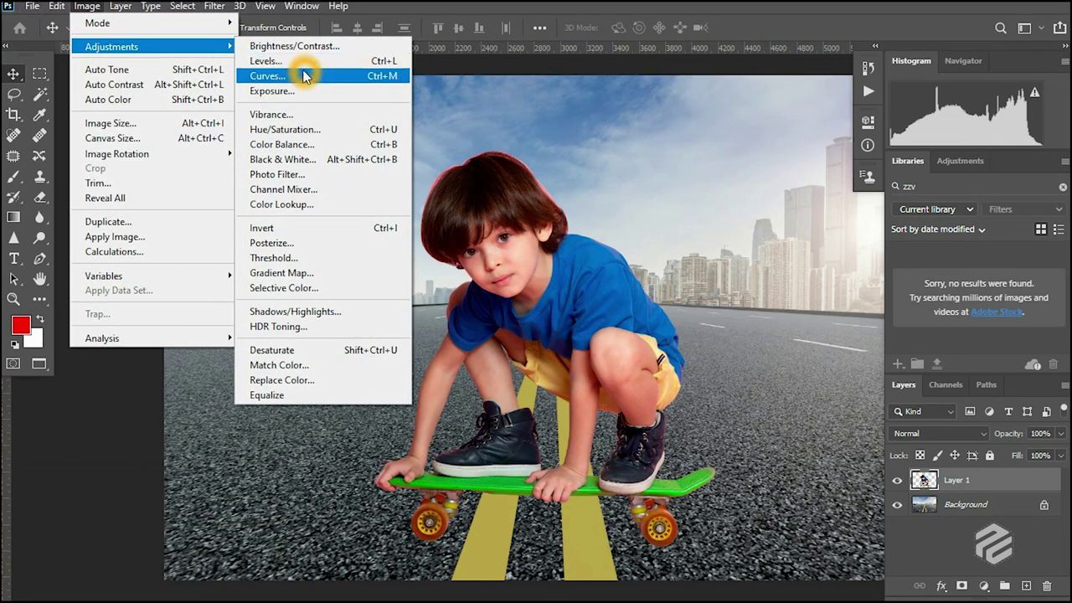
left_click(390, 80)
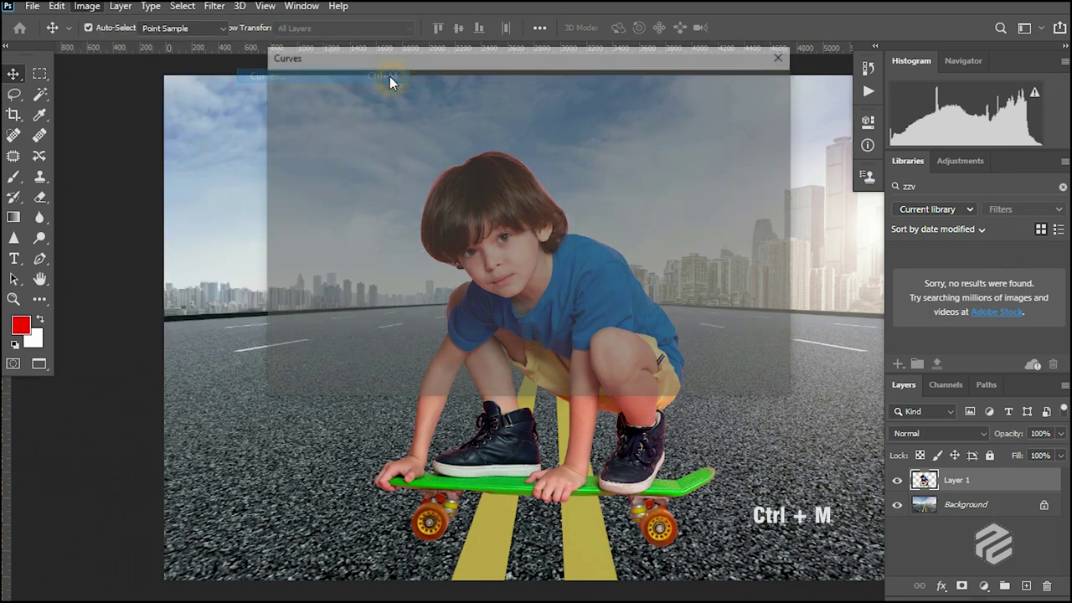
left_click_drag(423, 47, 833, 67)
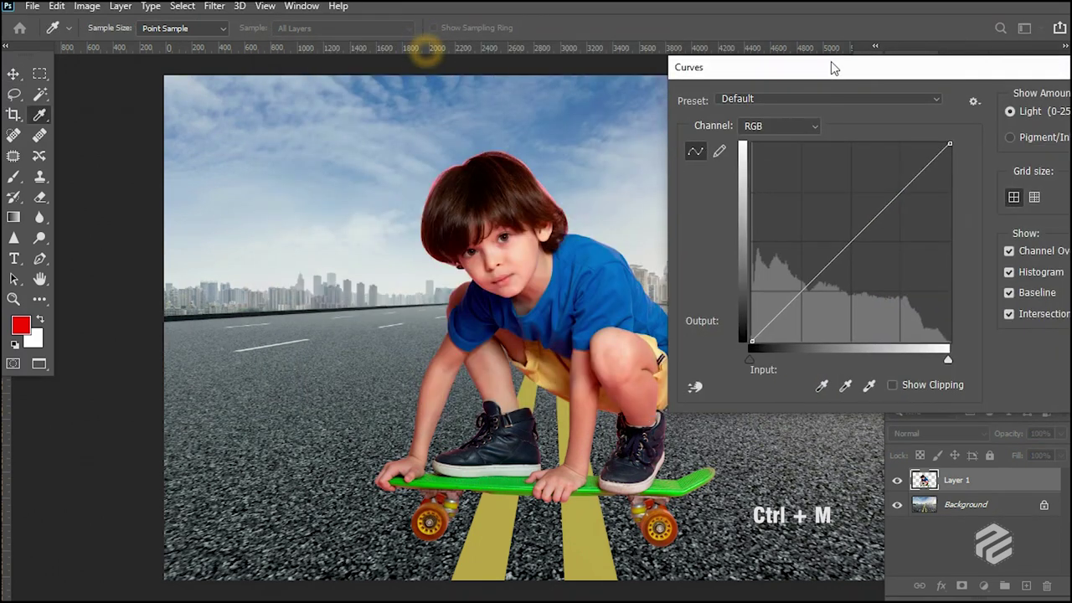
left_click(768, 129)
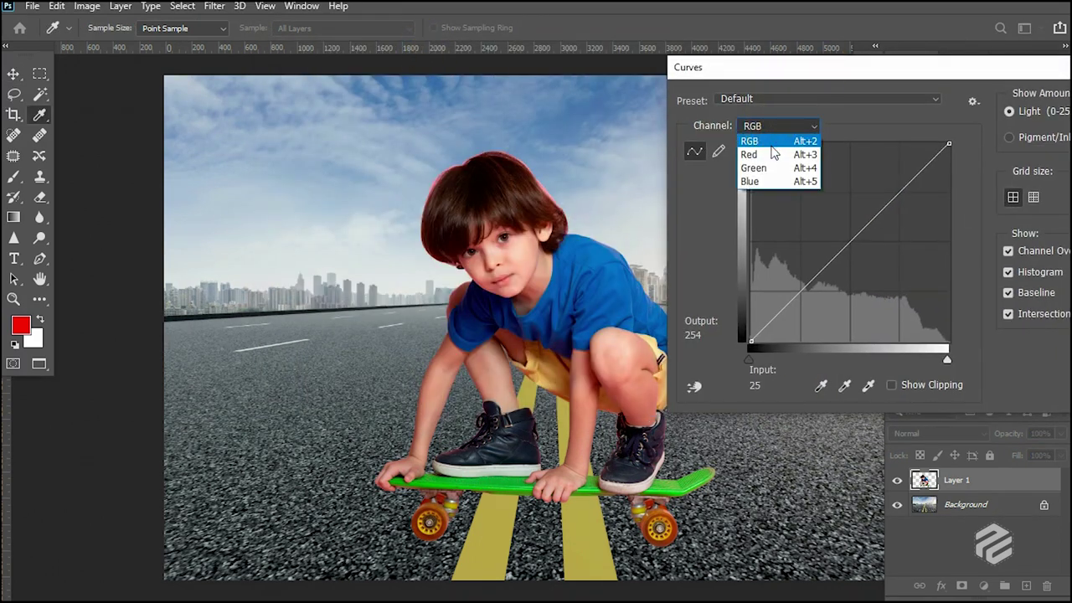
left_click(751, 154)
left_click_drag(803, 71, 786, 59)
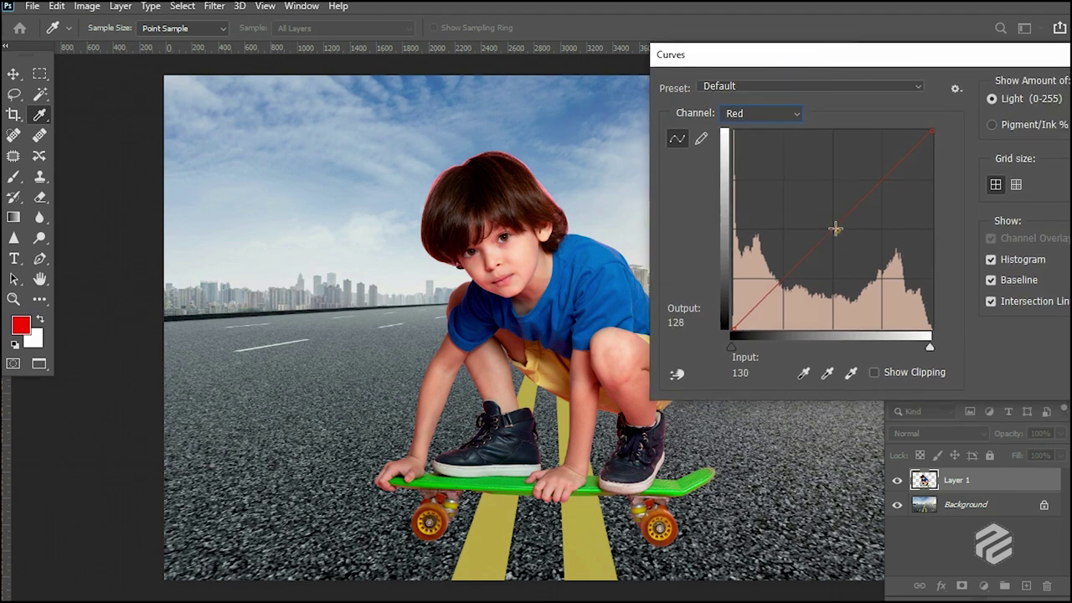
left_click_drag(835, 227, 844, 238)
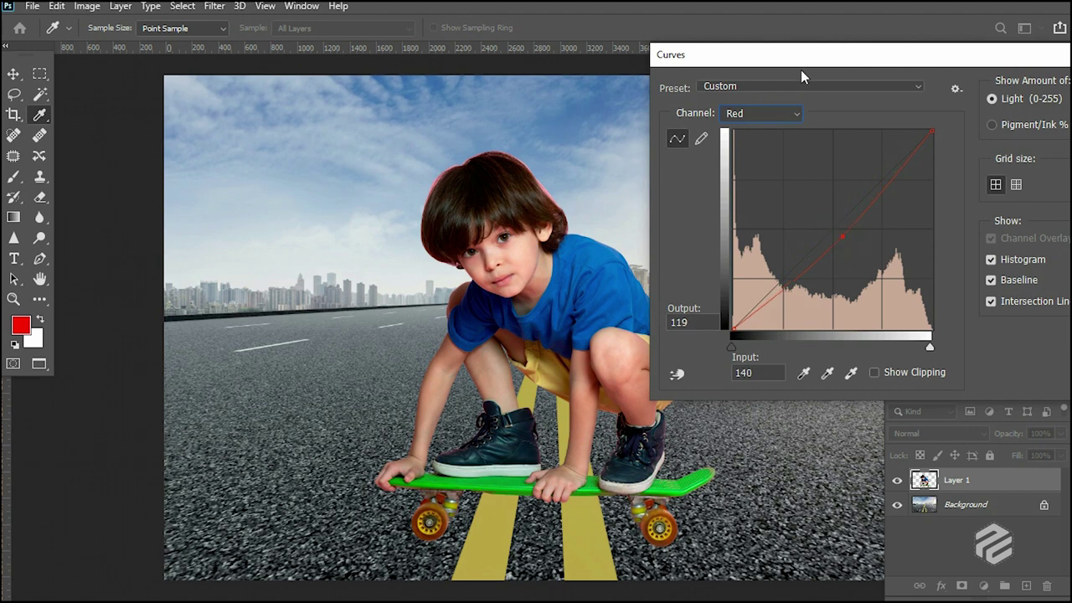
Compare the boy's skin, shirt and shoes with the Curves preview on and off.
left_click_drag(812, 61, 17, 121)
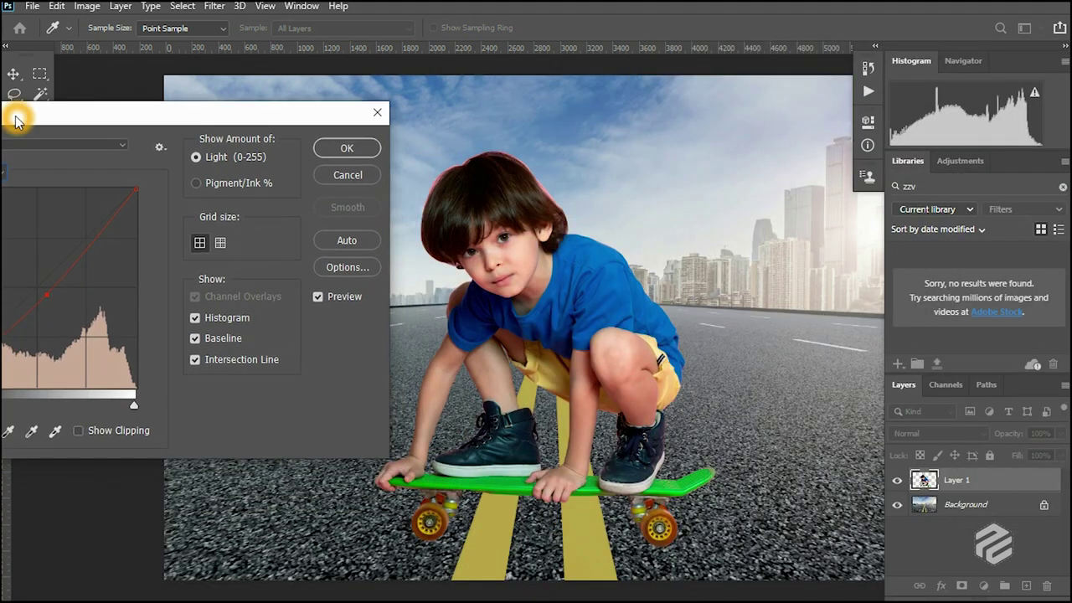
left_click_drag(224, 119, 133, 107)
left_click(243, 283)
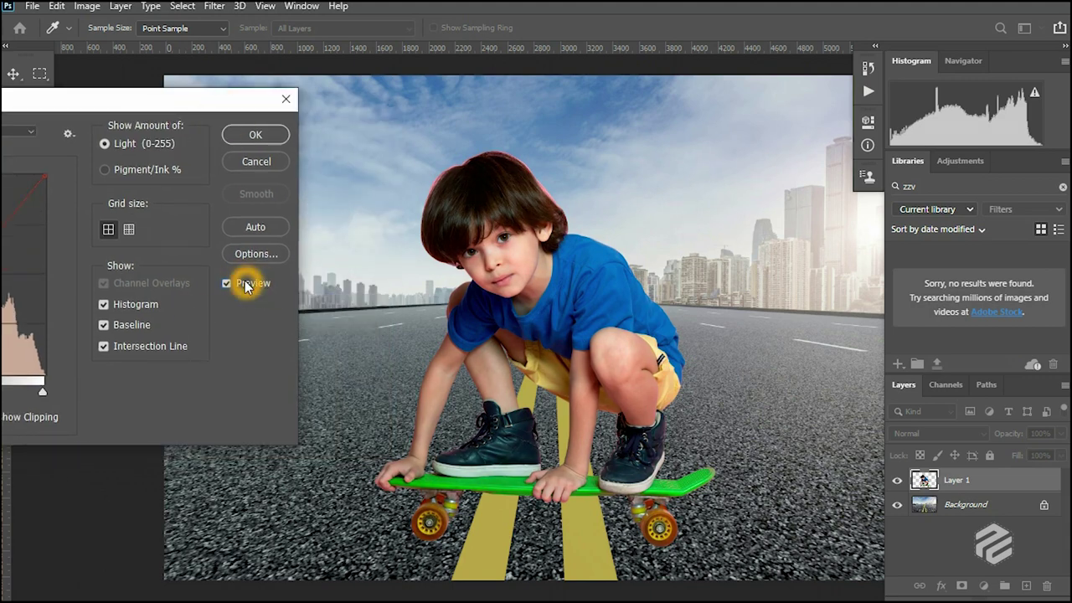
key("ctrl+plus")
key("ctrl+plus")
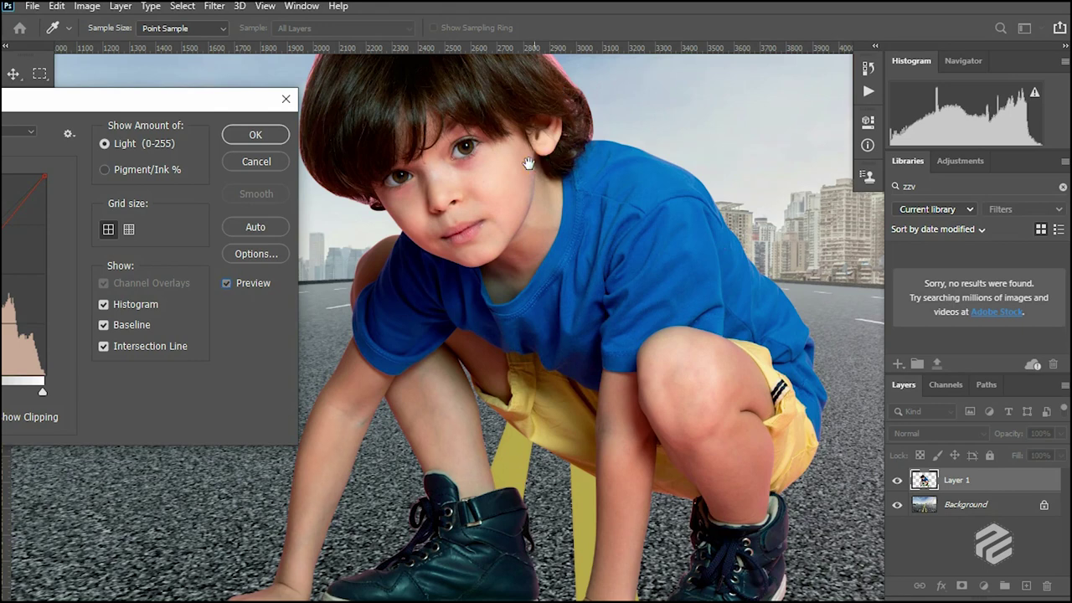
left_click_drag(155, 102, 169, 102)
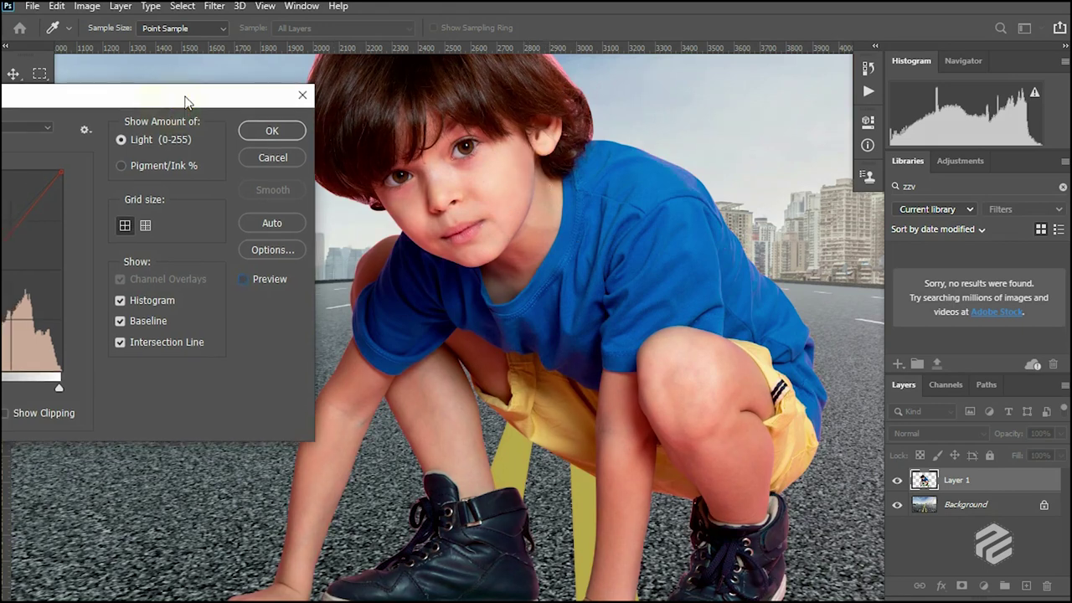
left_click(248, 283)
left_click(248, 283)
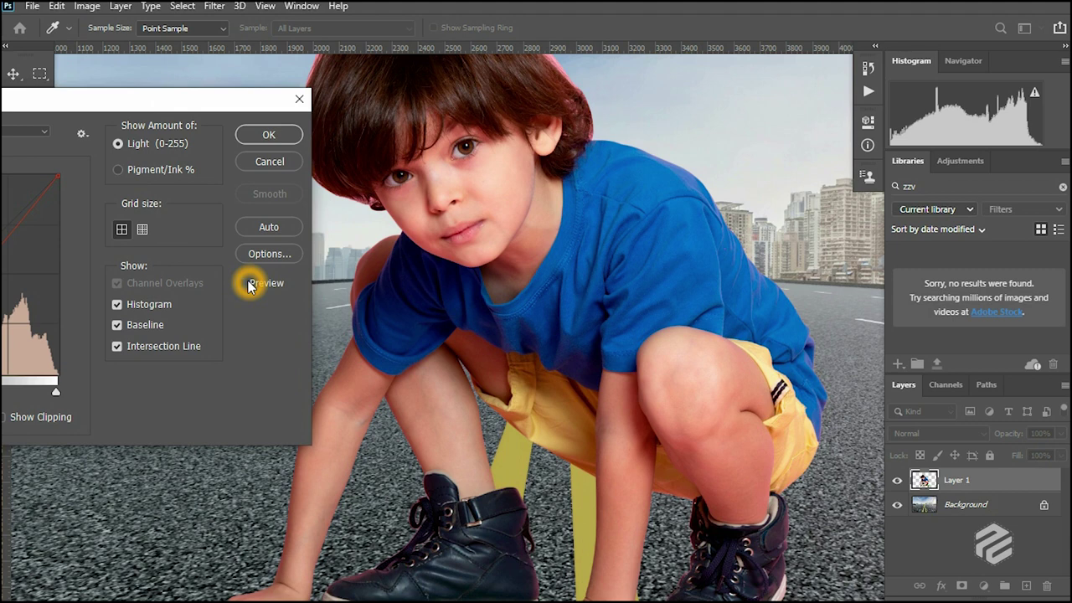
left_click_drag(187, 101, 178, 131)
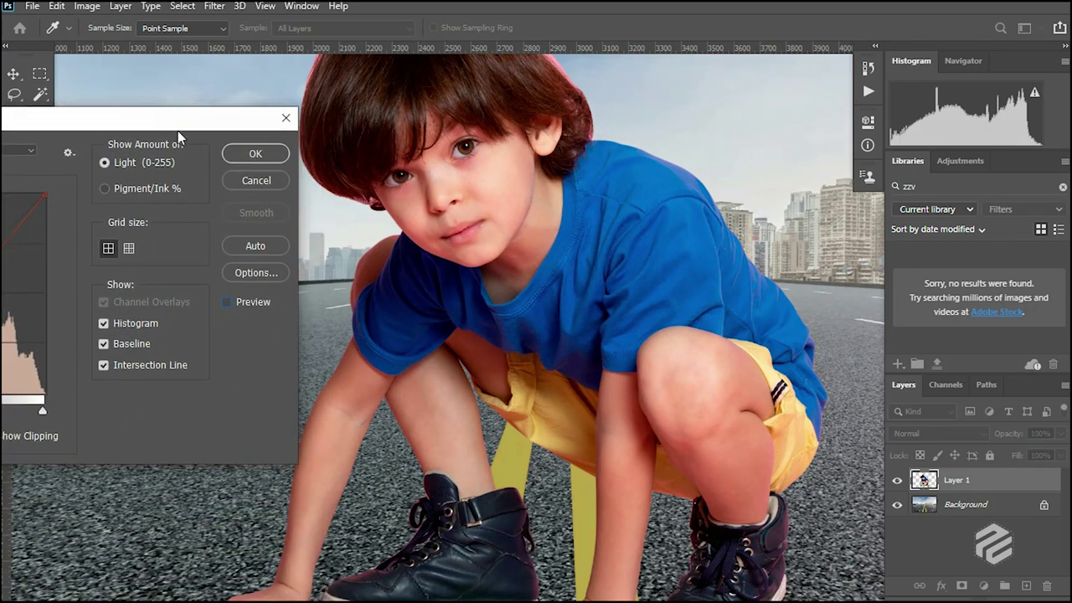
left_click(245, 307)
left_click(246, 307)
left_click(245, 307)
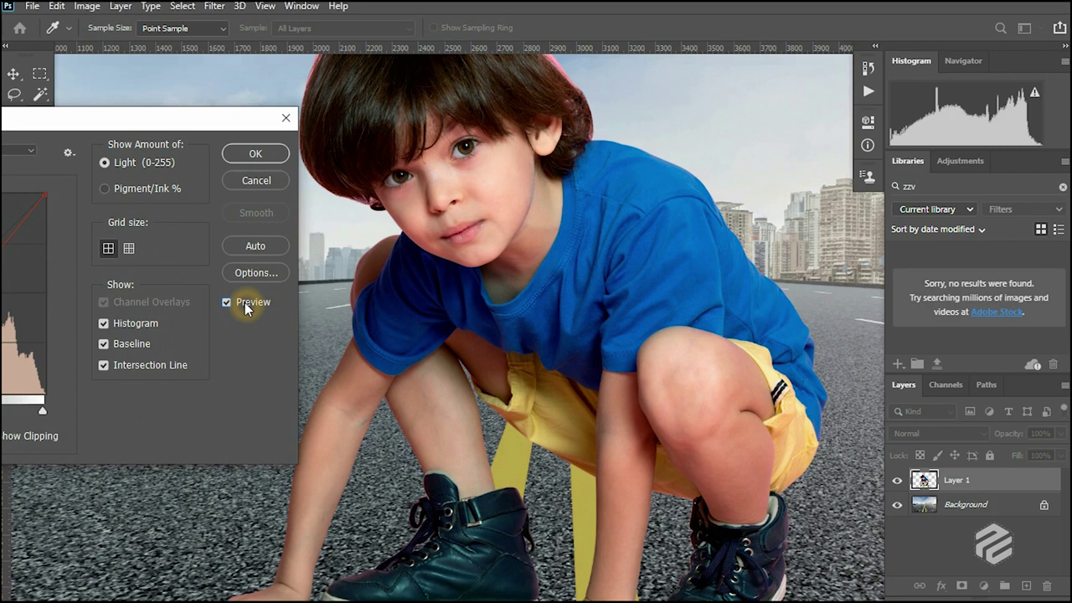
Apply the Red channel Curves adjustment to Layer 1.
left_click(259, 157)
key("ctrl+minus")
key("ctrl+minus")
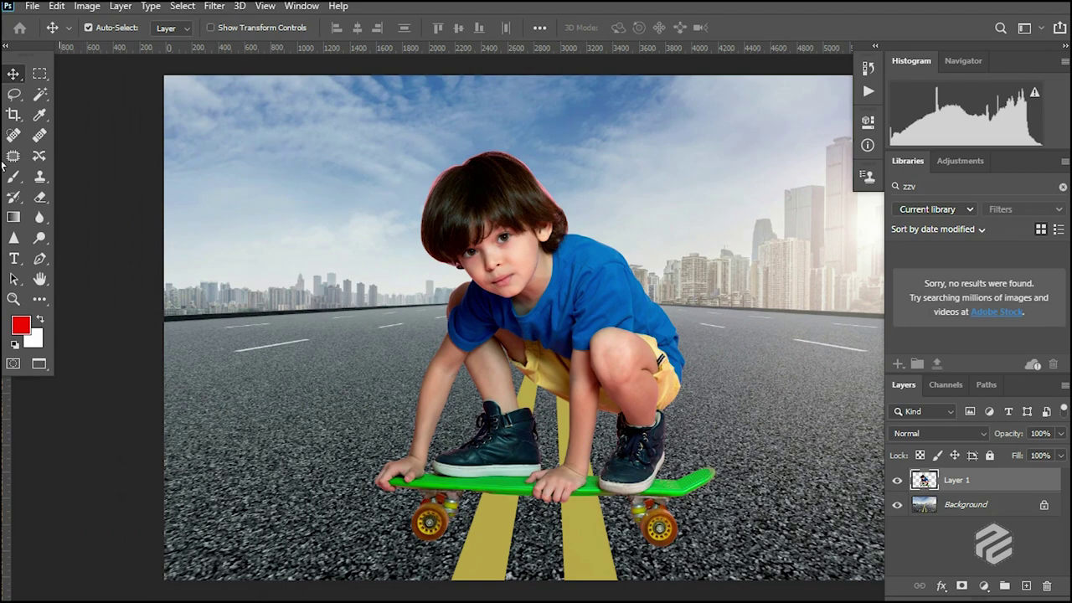
Examine the color fringe around the crown and sides of the boy's hair against the sky in full-screen mode.
key("f")
left_click(671, 214)
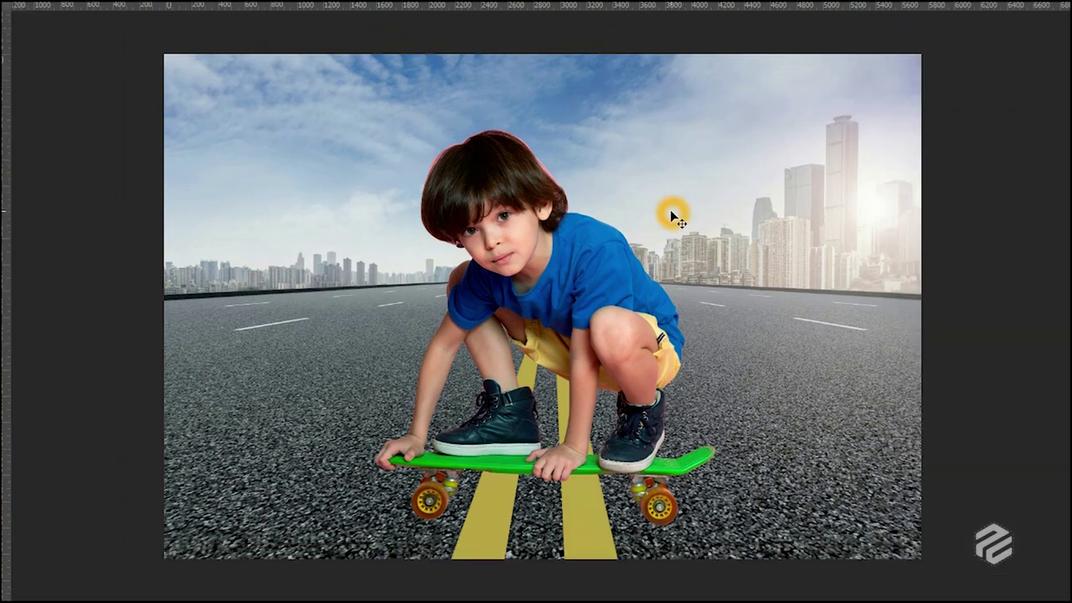
key("z")
left_click(485, 155)
left_click(531, 265)
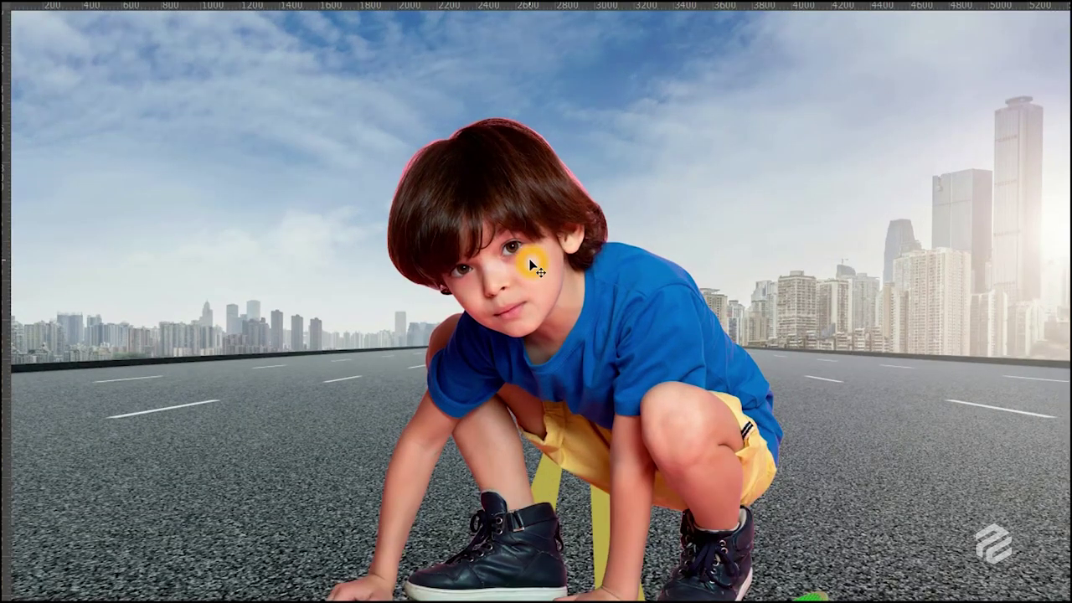
left_click(536, 121)
left_click(536, 108)
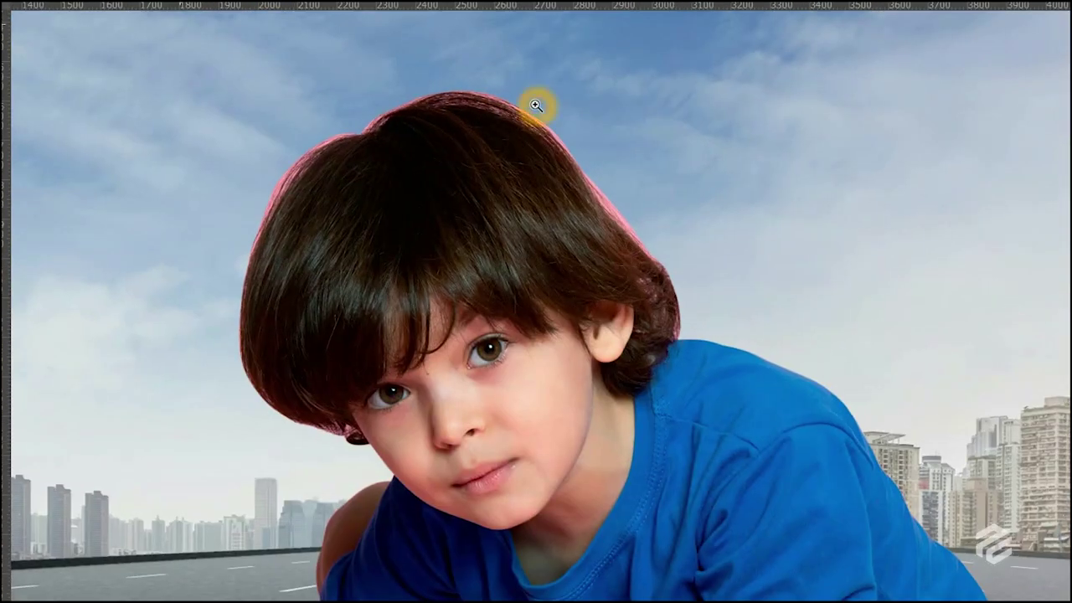
left_click(536, 105)
left_click_drag(590, 210, 639, 271)
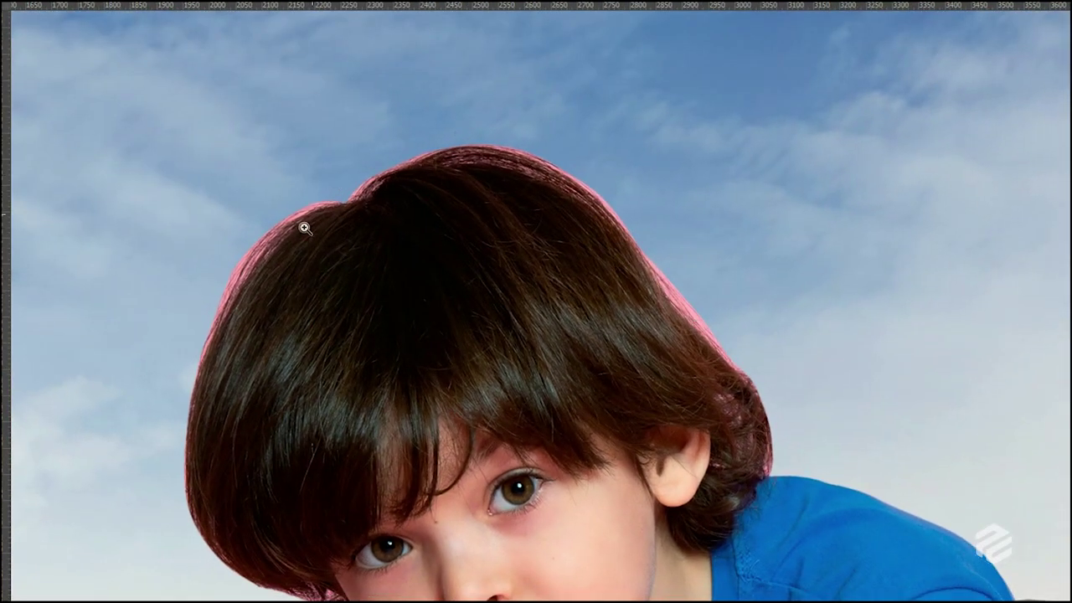
left_click_drag(249, 327, 352, 249)
left_click(306, 431)
left_click_drag(402, 168, 334, 359)
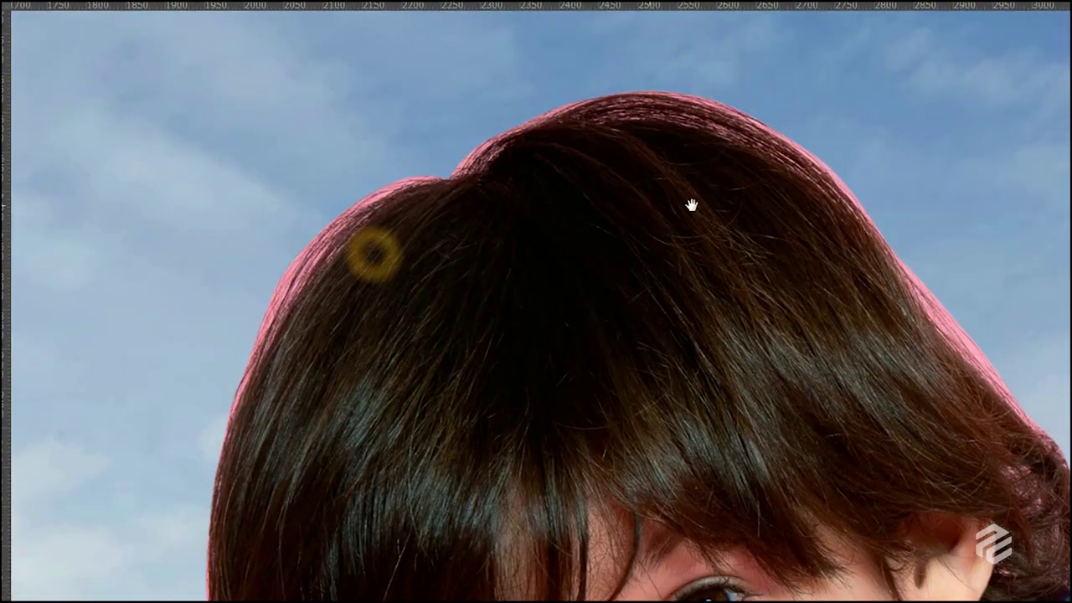
left_click_drag(819, 206, 640, 225)
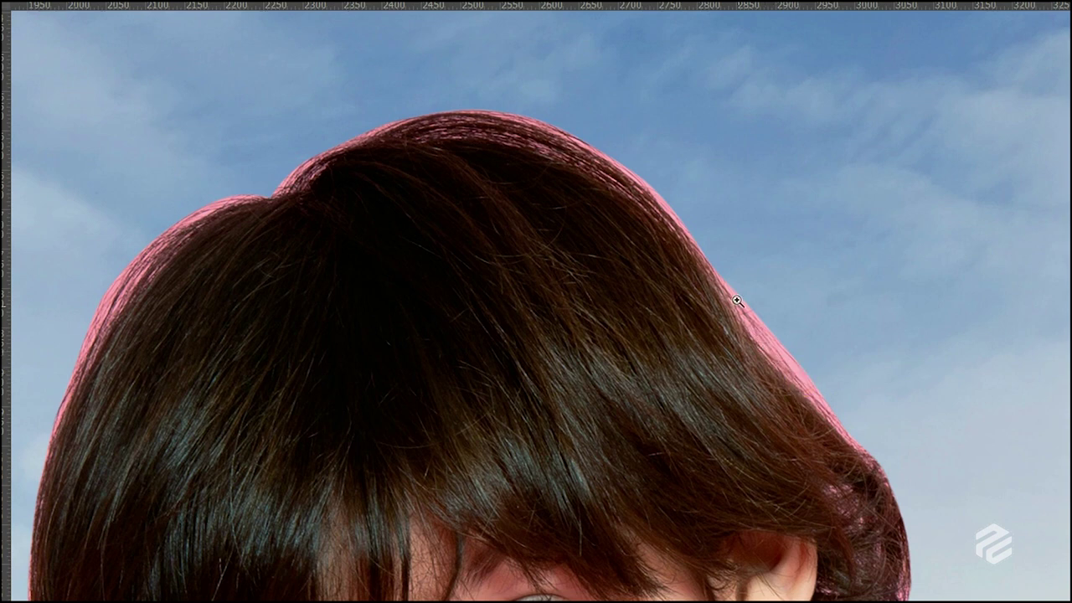
left_click(500, 120)
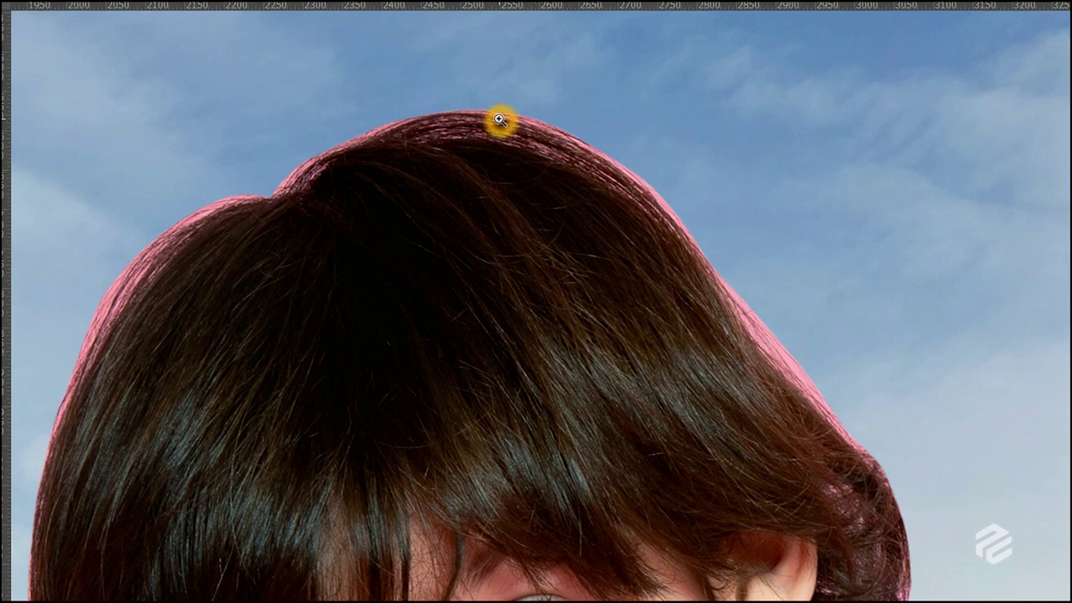
left_click(609, 311)
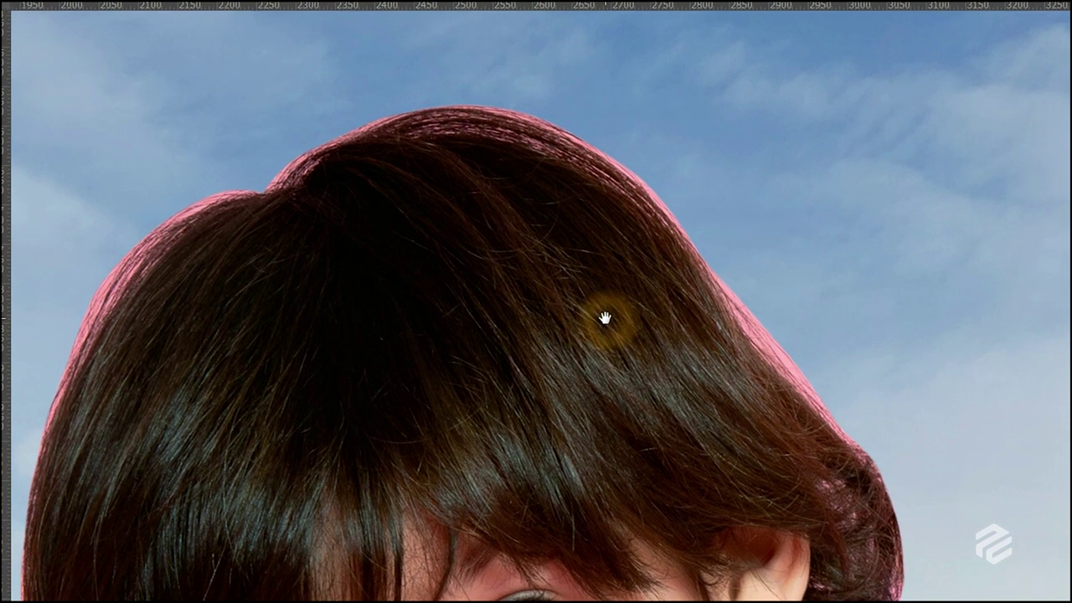
left_click(606, 252)
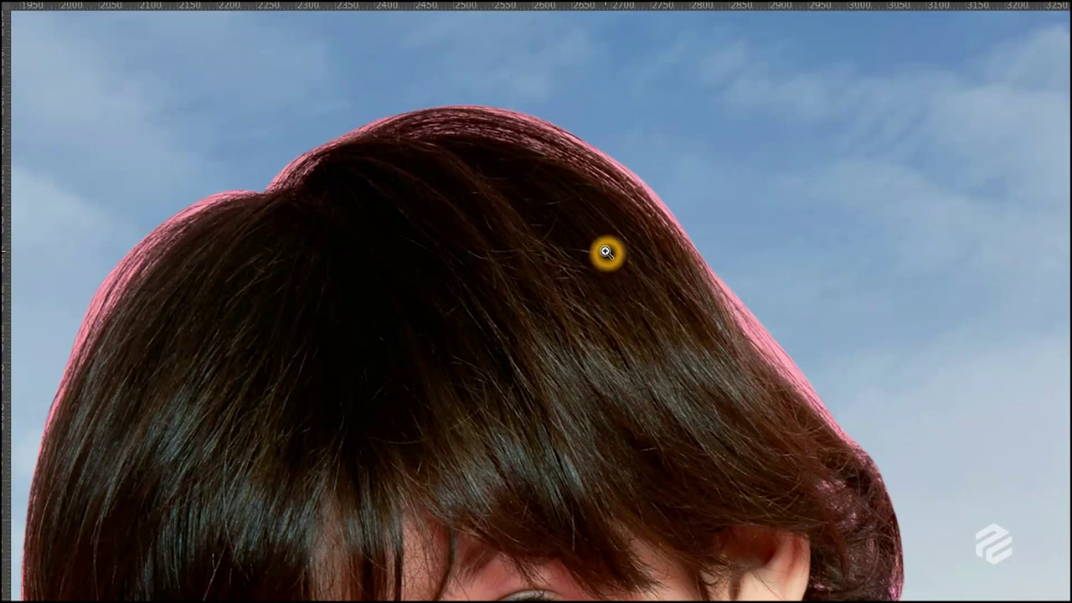
Choose the Eraser tool and lower its brush hardness to 42%.
key("shift+f")
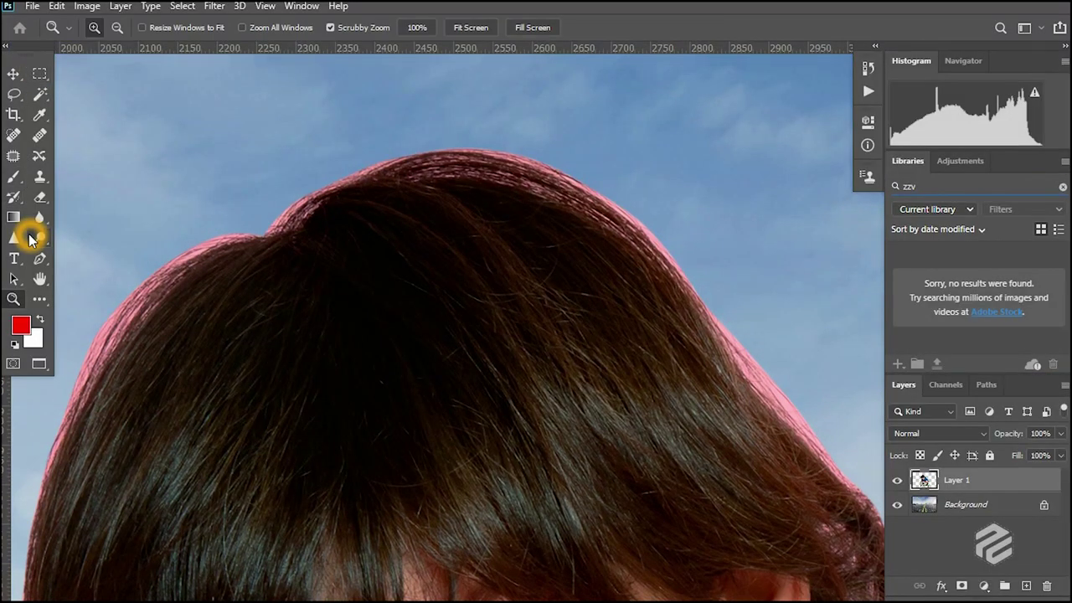
type("e")
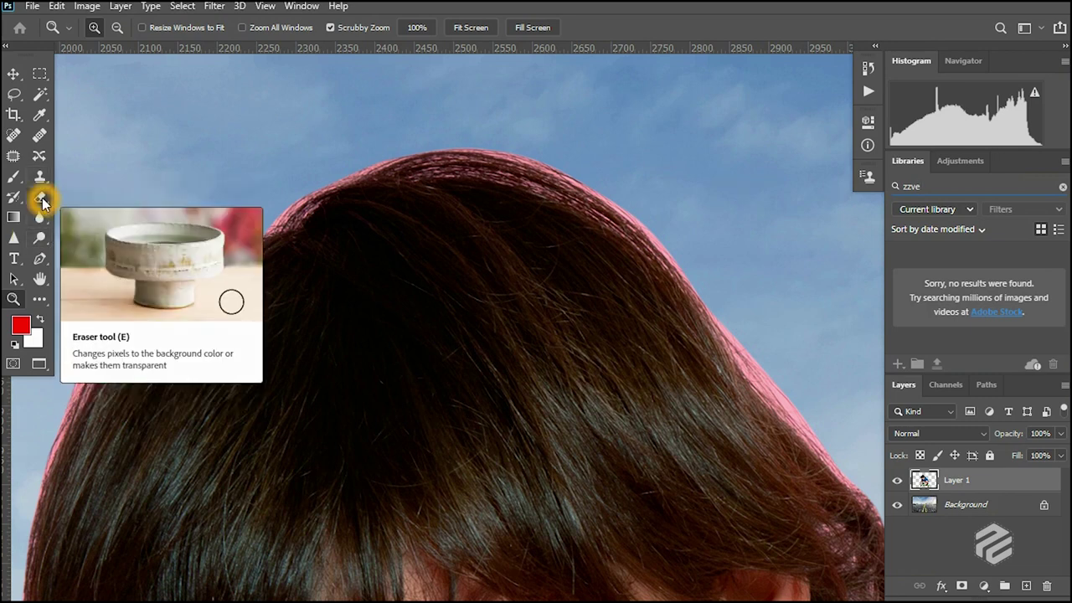
left_click(42, 199)
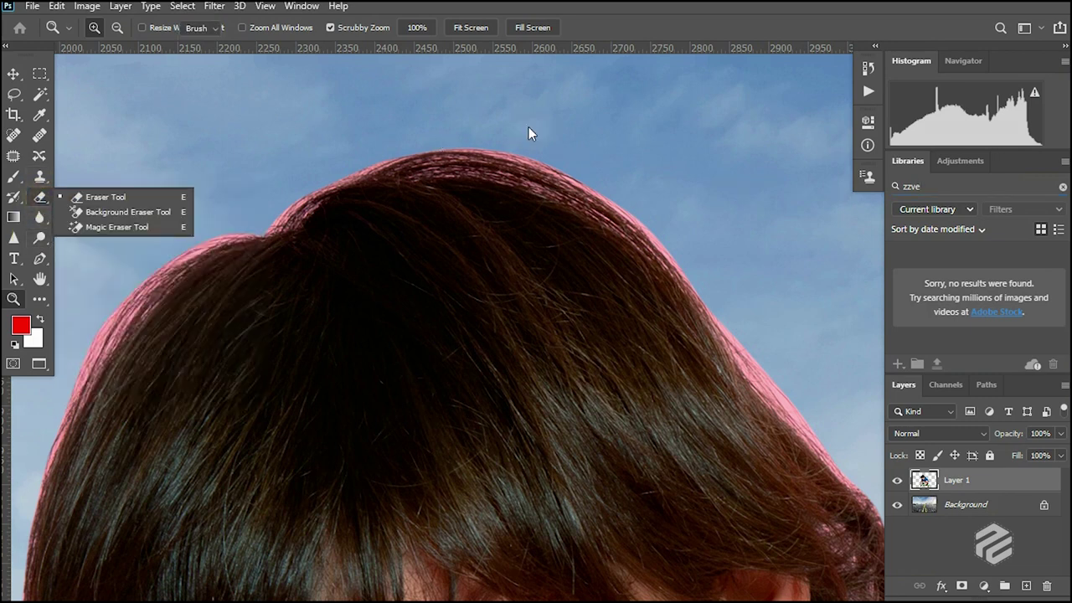
left_click(330, 232)
left_click(42, 201)
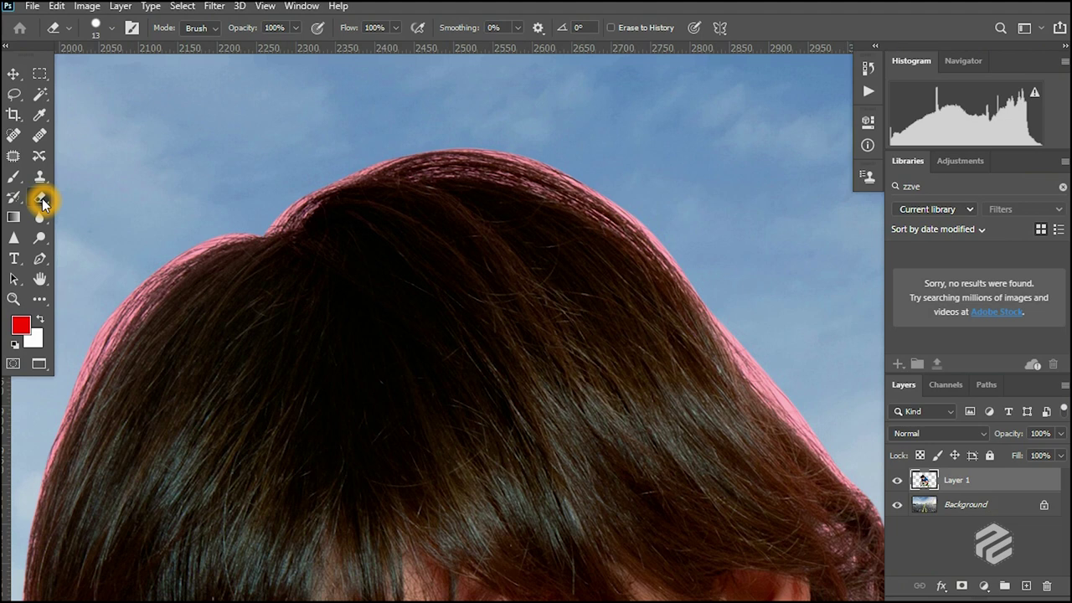
left_click_drag(704, 226, 697, 231)
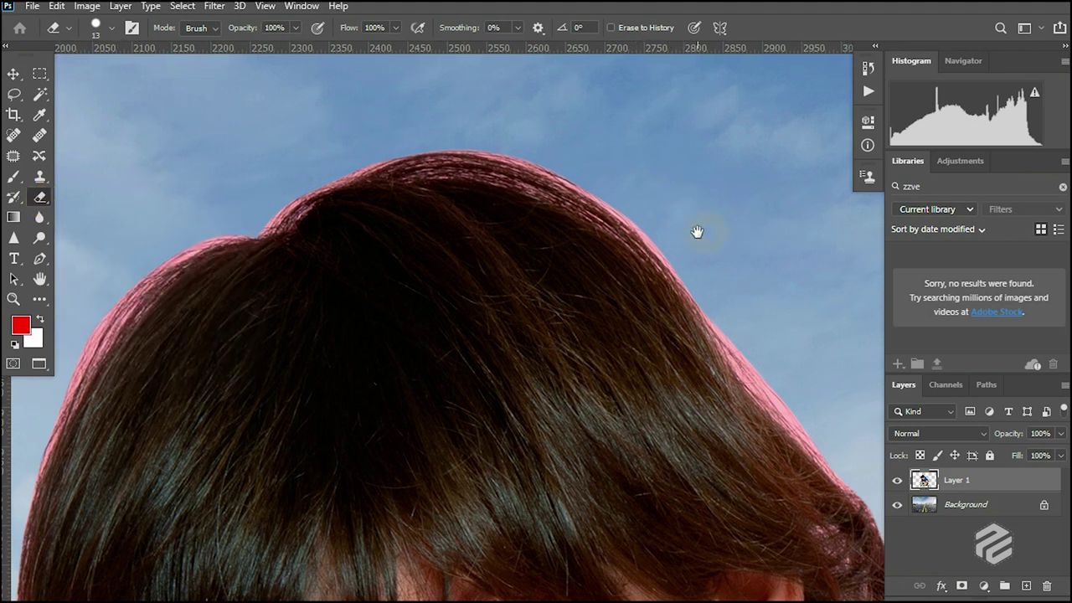
left_click(112, 30)
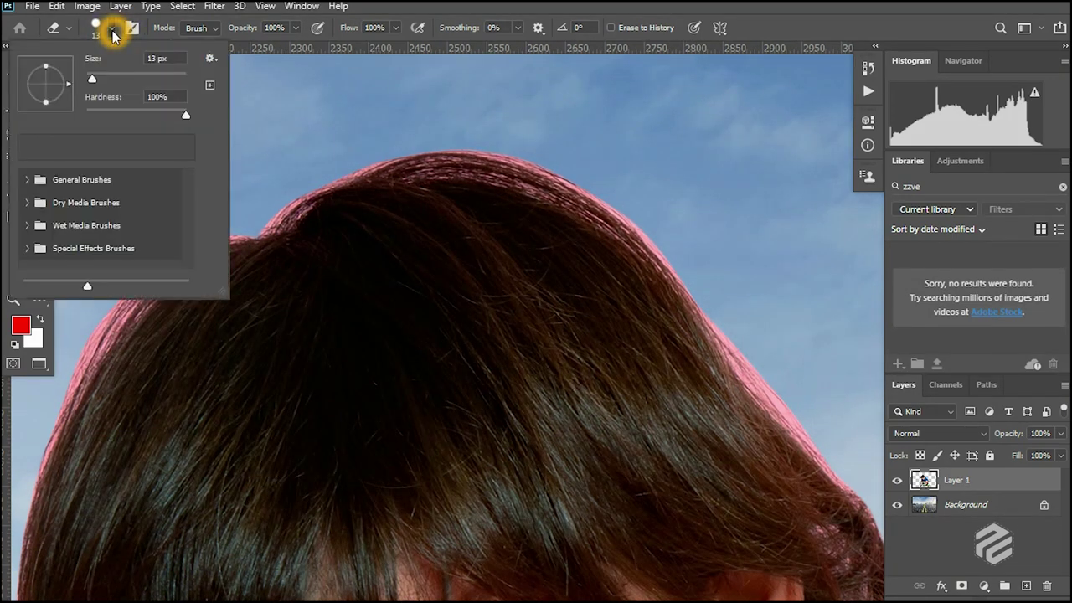
left_click(185, 117)
left_click(180, 117)
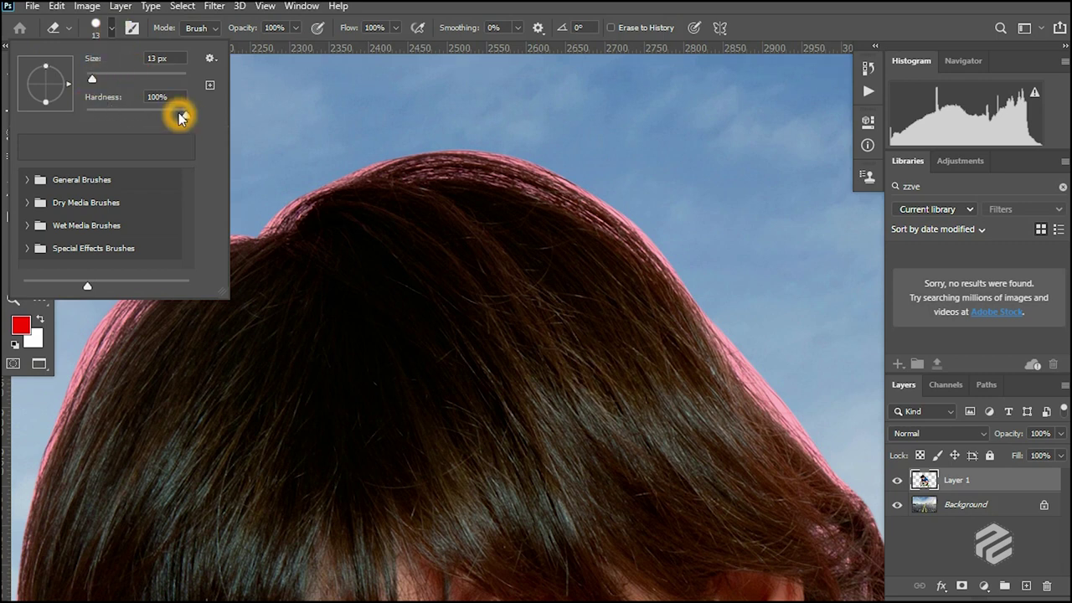
left_click_drag(112, 118, 186, 117)
left_click_drag(186, 116, 127, 114)
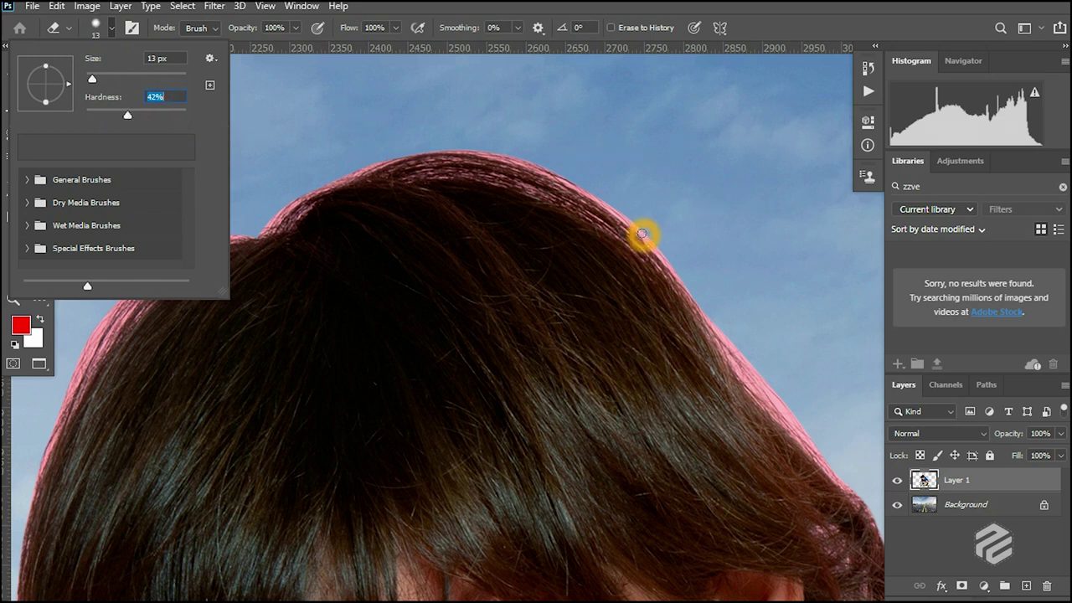
key("Return")
Enlarge the Eraser brush to 45 px.
key("bracketright")
key("bracketright")
key("bracketright")
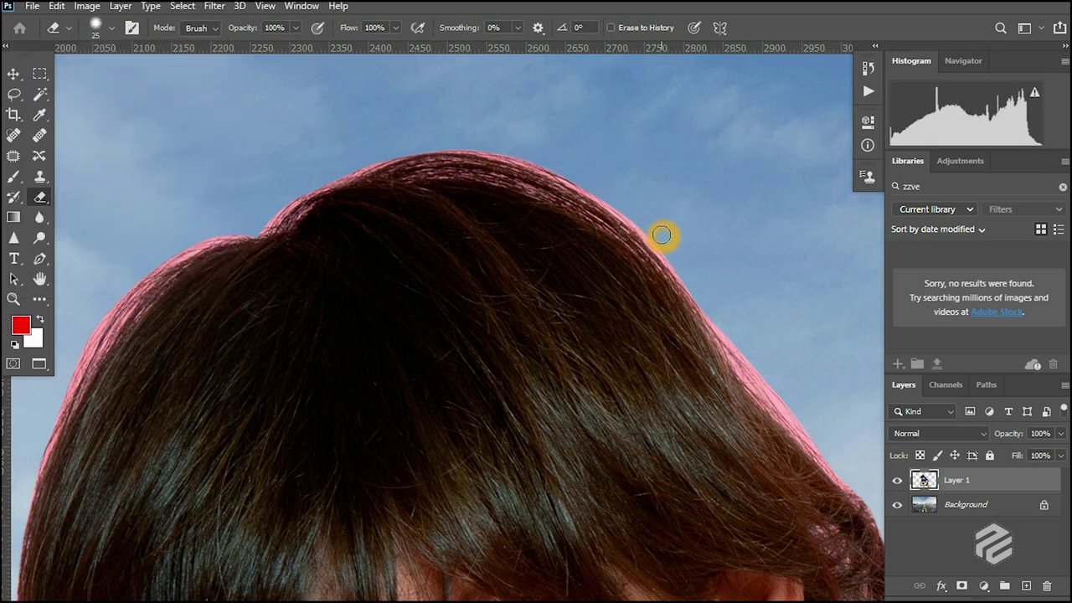
key("bracketright")
key("bracketright")
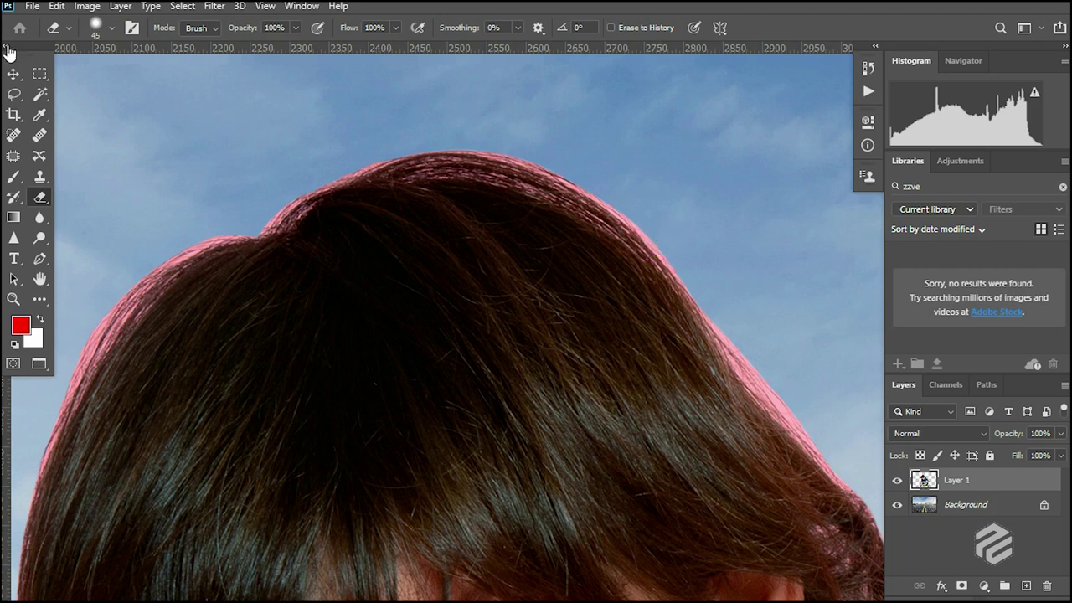
left_click(112, 28)
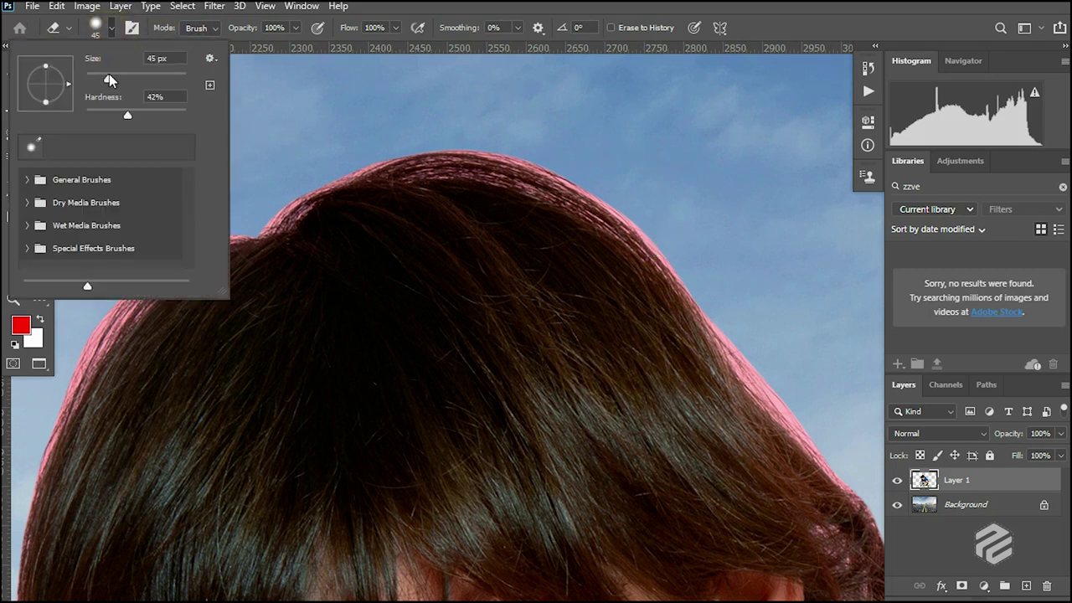
left_click_drag(110, 79, 114, 79)
left_click(639, 246)
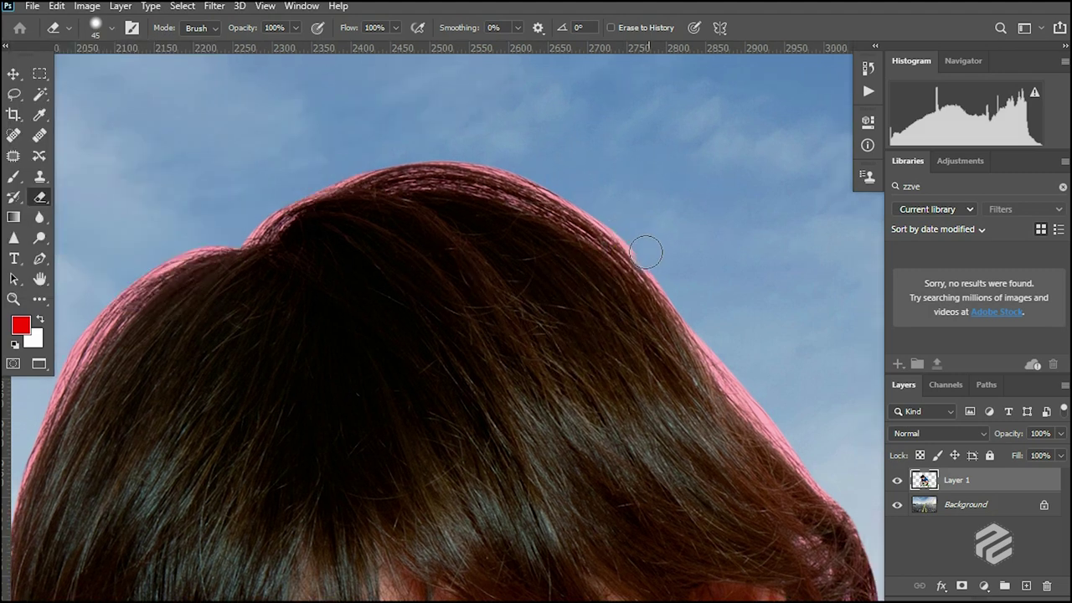
Erase the pink fringe on Layer 1 along the right side of the boy's hair.
left_click(637, 236)
left_click(637, 240)
left_click(701, 302)
left_click_drag(687, 297, 615, 243)
key("ctrl+plus")
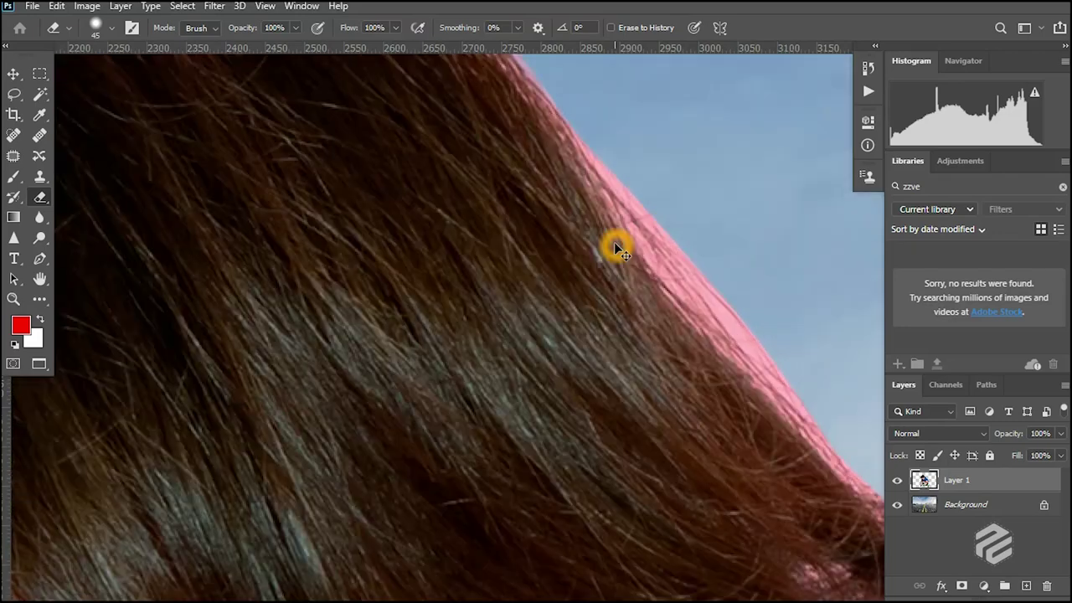
left_click_drag(615, 182, 604, 202)
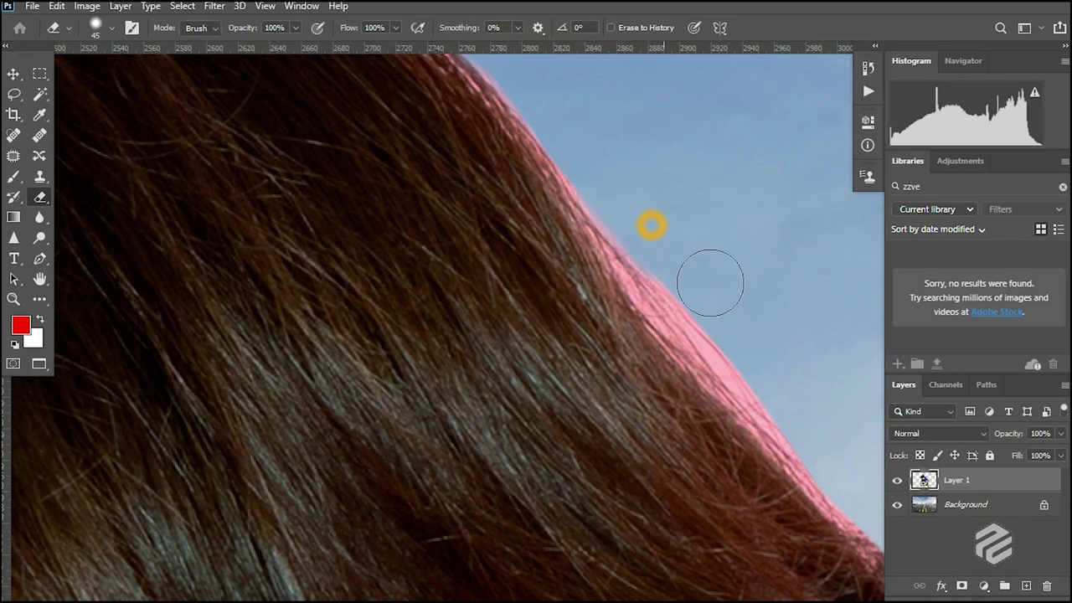
left_click_drag(718, 324, 809, 426)
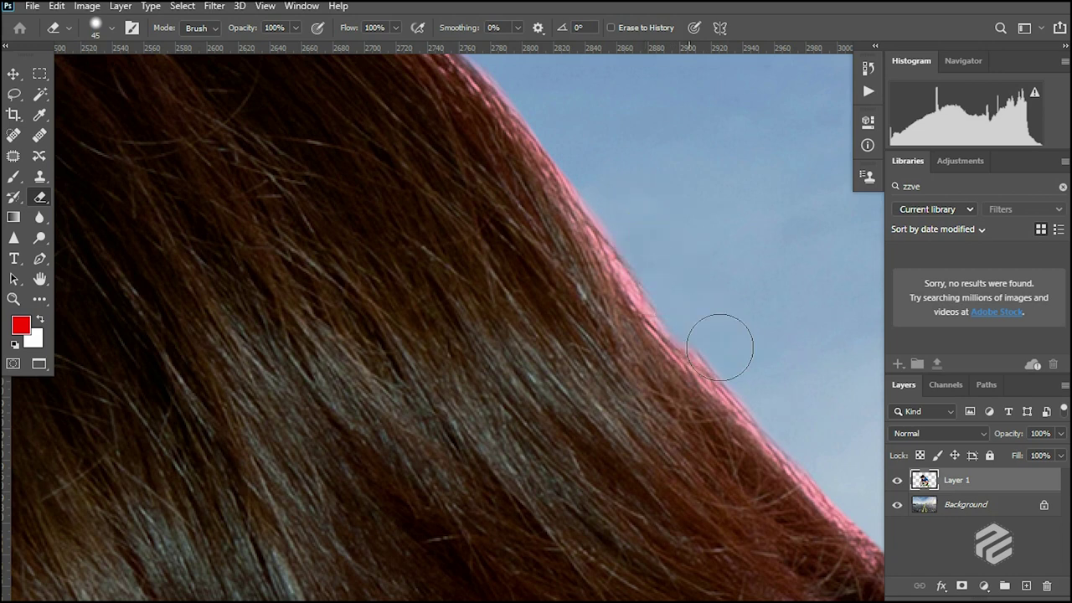
left_click_drag(720, 348, 789, 394)
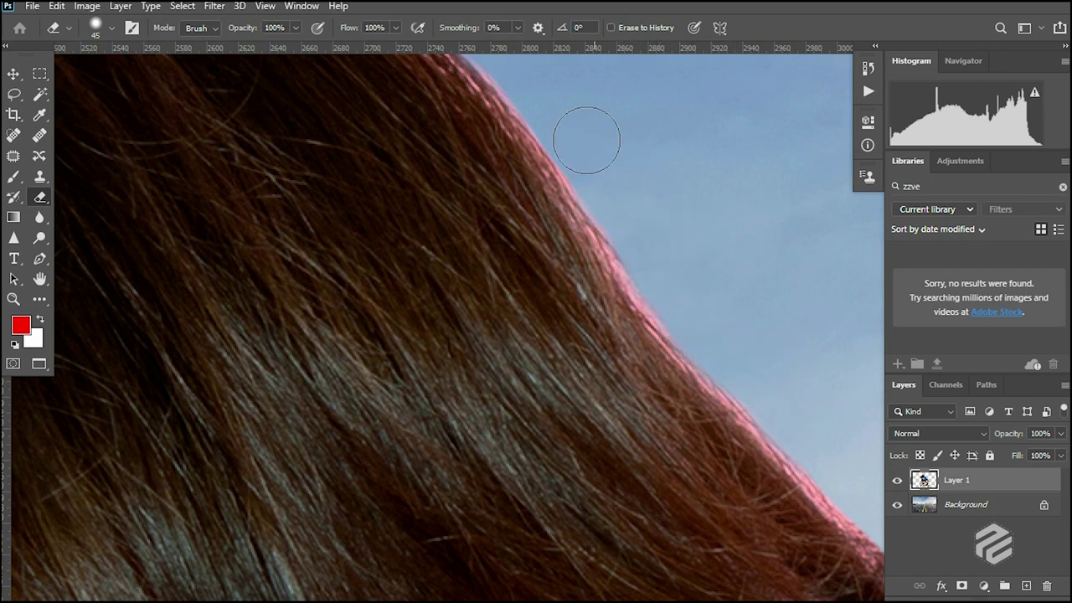
left_click_drag(587, 139, 693, 391)
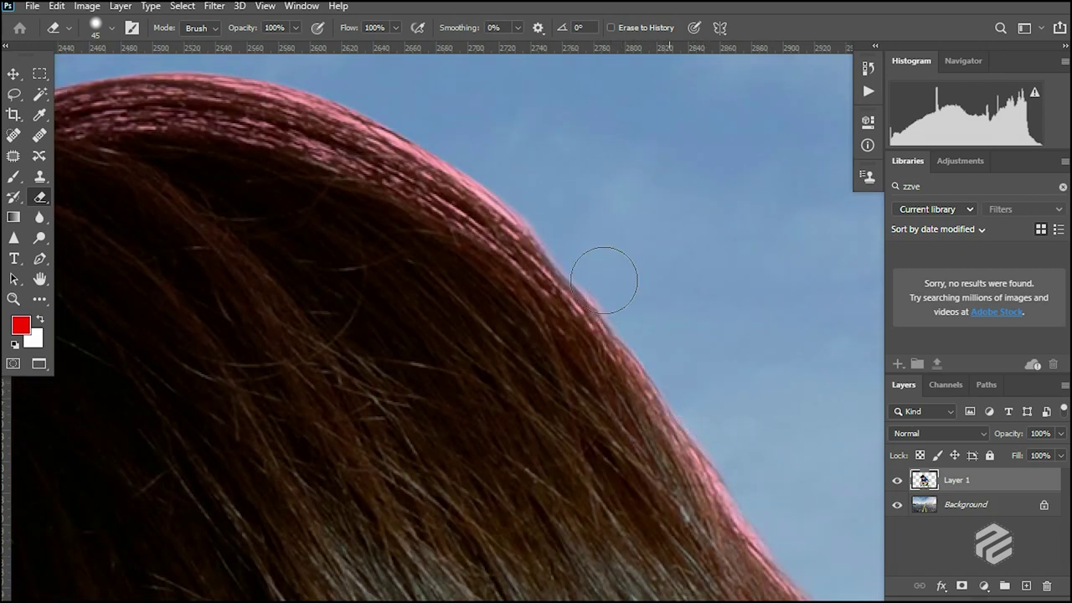
Erase the pink fringe over the crown and past the parting, undoing and redoing a stroke that needs correction.
mouse_move(604, 280)
left_mouse_down()
mouse_move(515, 185)
mouse_move(359, 88)
left_mouse_up()
left_click_drag(375, 101, 449, 146)
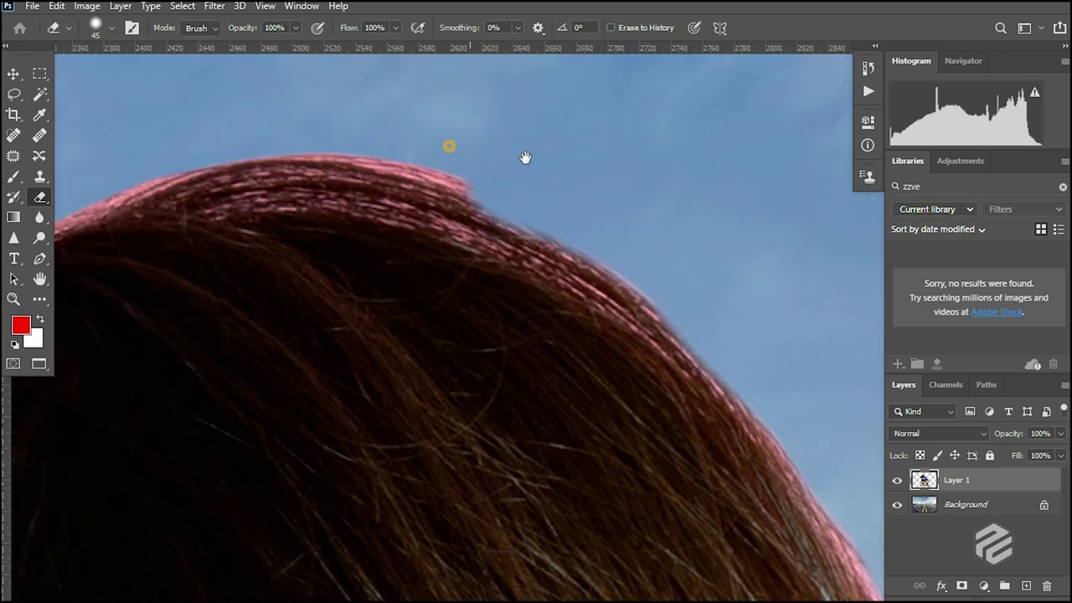
left_click_drag(525, 157, 545, 163)
key("ctrl+z")
mouse_move(827, 305)
left_mouse_down()
mouse_move(797, 301)
mouse_move(736, 253)
left_mouse_up()
left_click_drag(531, 165, 441, 145)
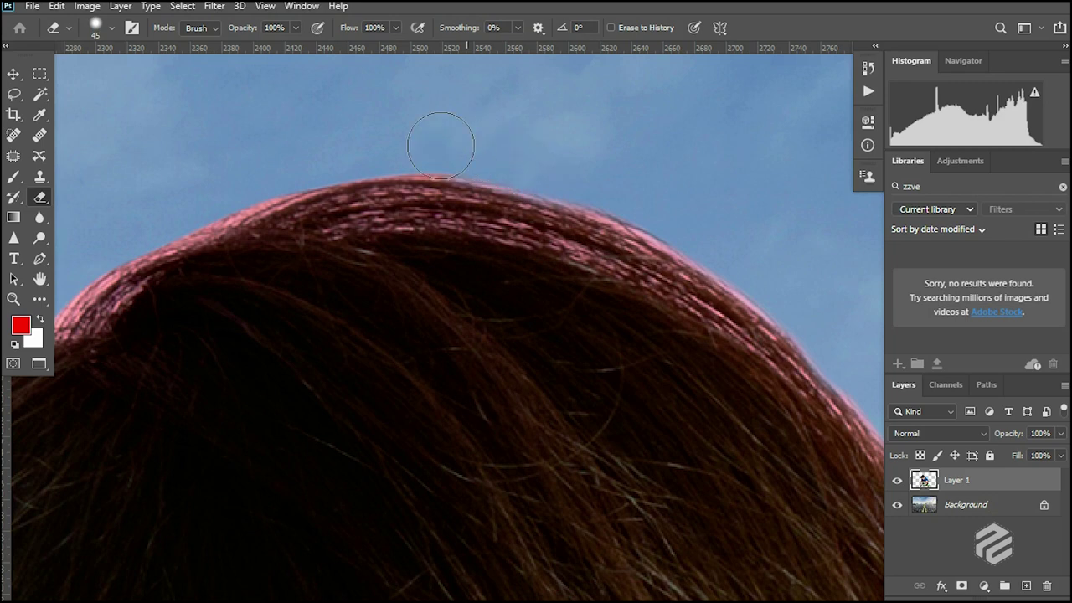
mouse_move(323, 175)
left_mouse_down()
mouse_move(497, 157)
mouse_move(483, 179)
mouse_move(548, 161)
mouse_move(469, 189)
mouse_move(412, 246)
mouse_move(430, 215)
mouse_move(475, 200)
mouse_move(419, 207)
mouse_move(309, 253)
left_mouse_up()
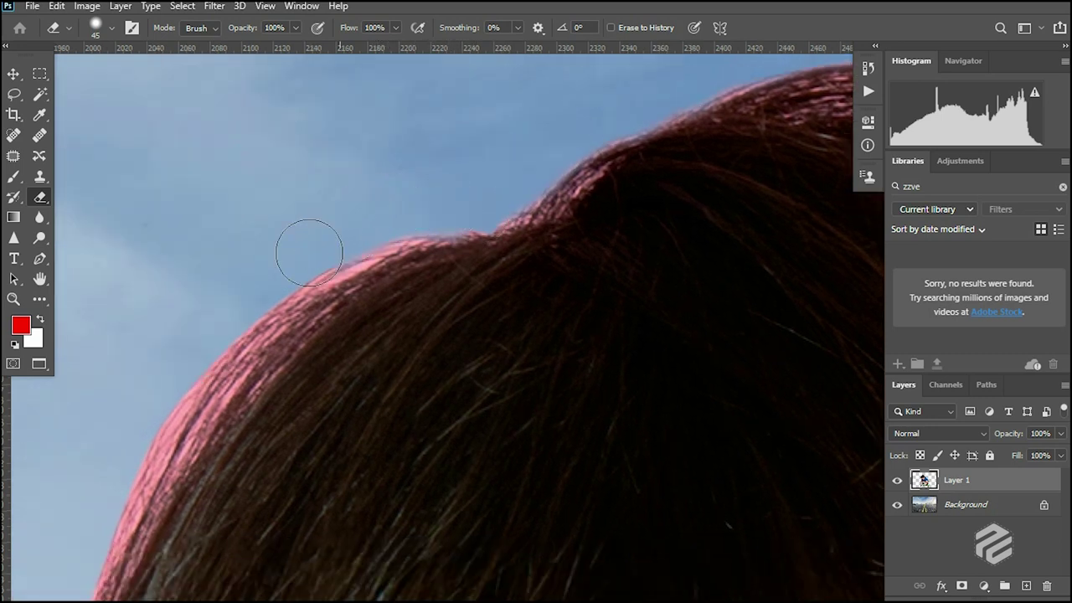
left_click_drag(388, 219, 503, 157)
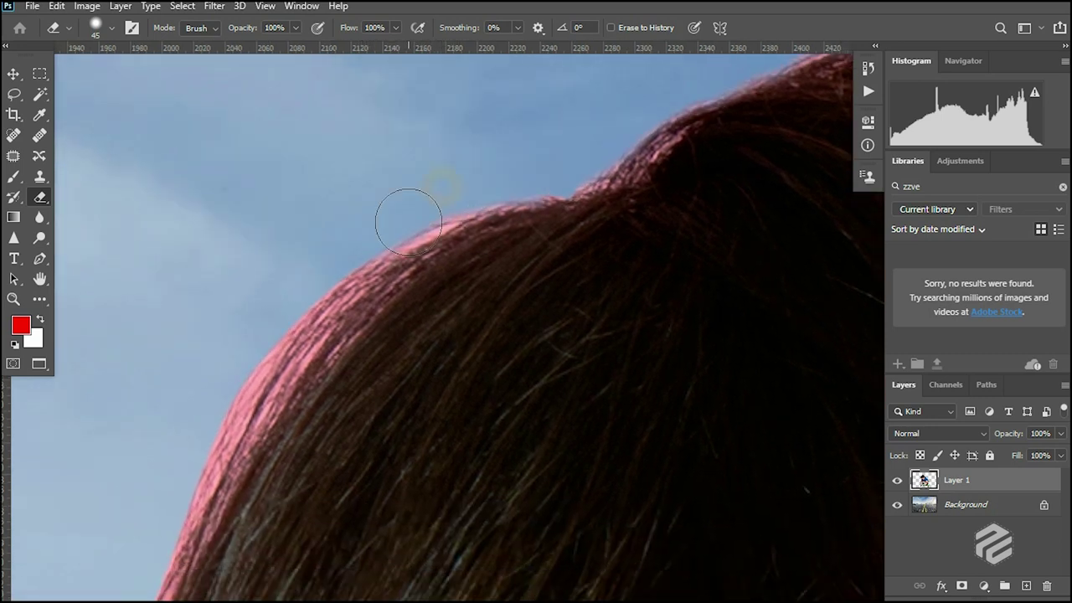
left_click_drag(453, 191, 403, 211)
Switch to 756.jpg and examine the original hair edge against the pink backdrop.
key("f")
key("f")
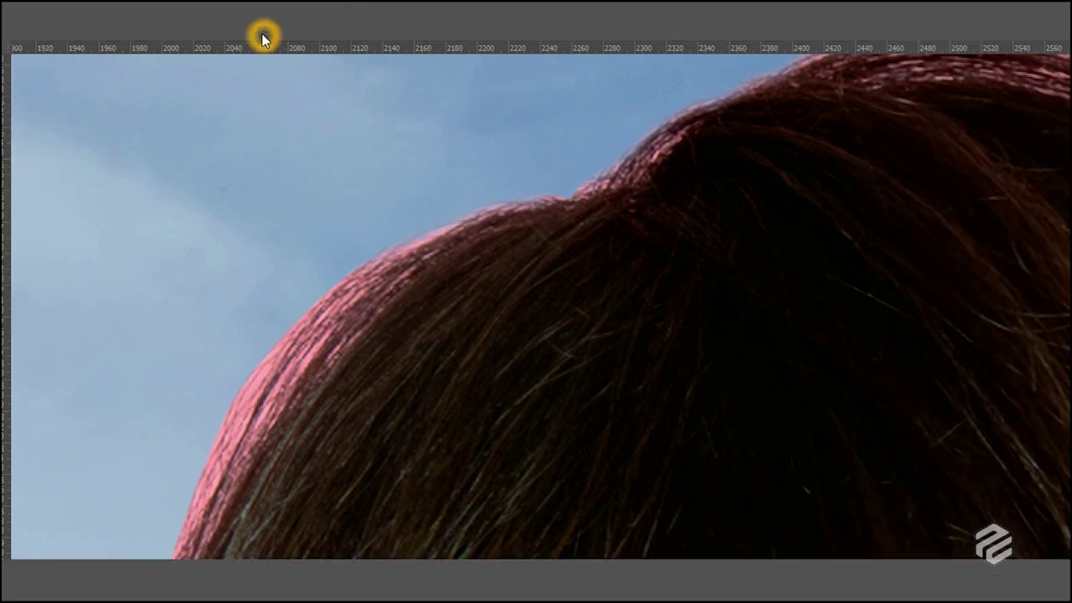
key("f")
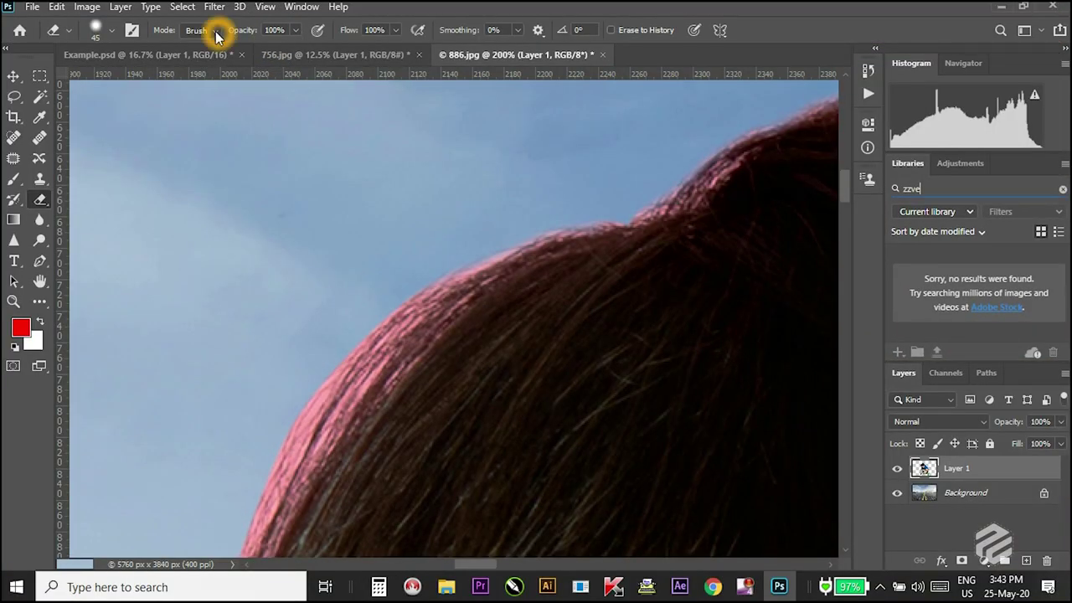
left_click(317, 55)
key("z")
left_click(396, 183)
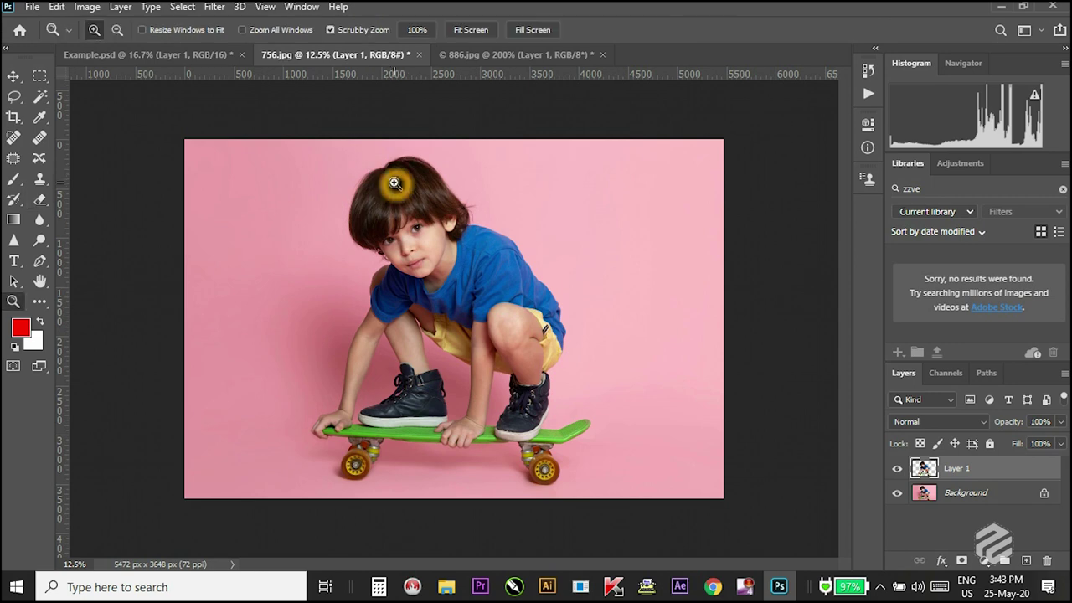
left_click(395, 183)
left_click(395, 183)
left_click(397, 183)
left_click_drag(254, 170, 323, 196)
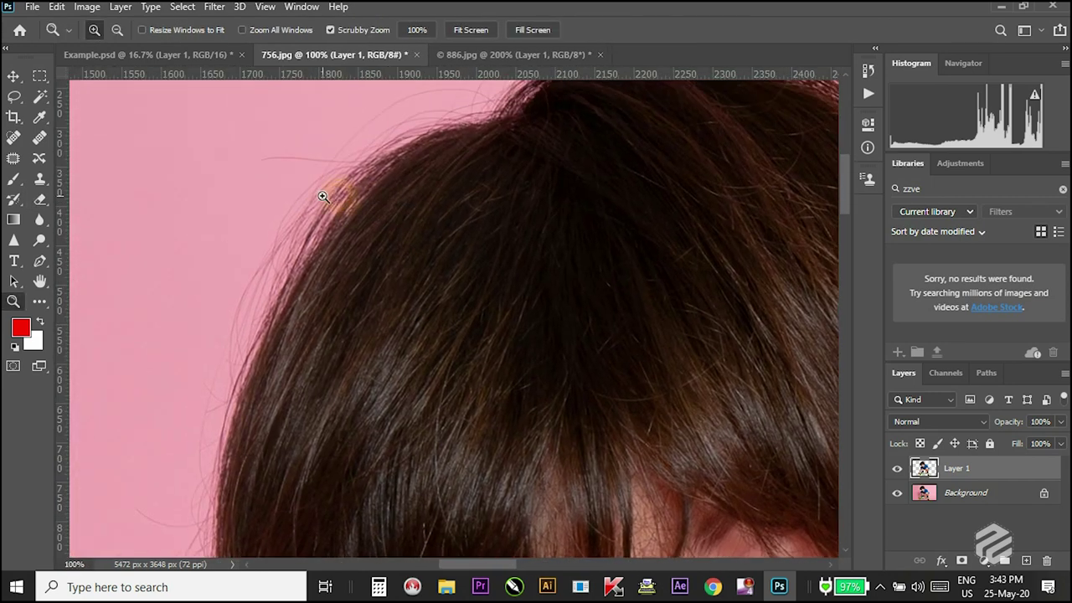
Return to 886.jpg and erase the pink fringe down the left side of the boy's hair.
left_click(517, 57)
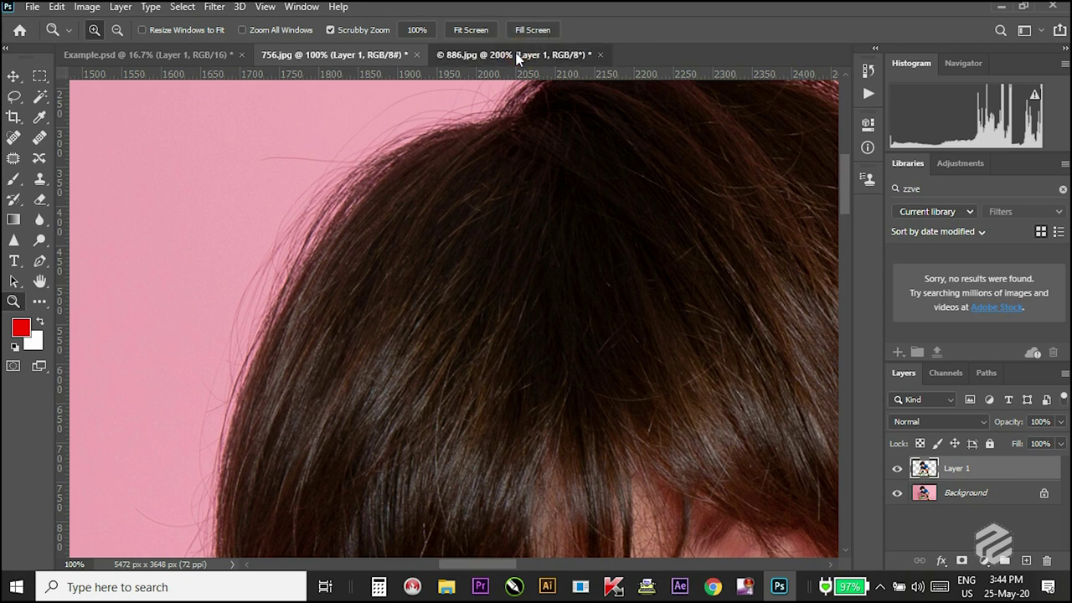
left_click_drag(486, 265, 506, 238)
key("e")
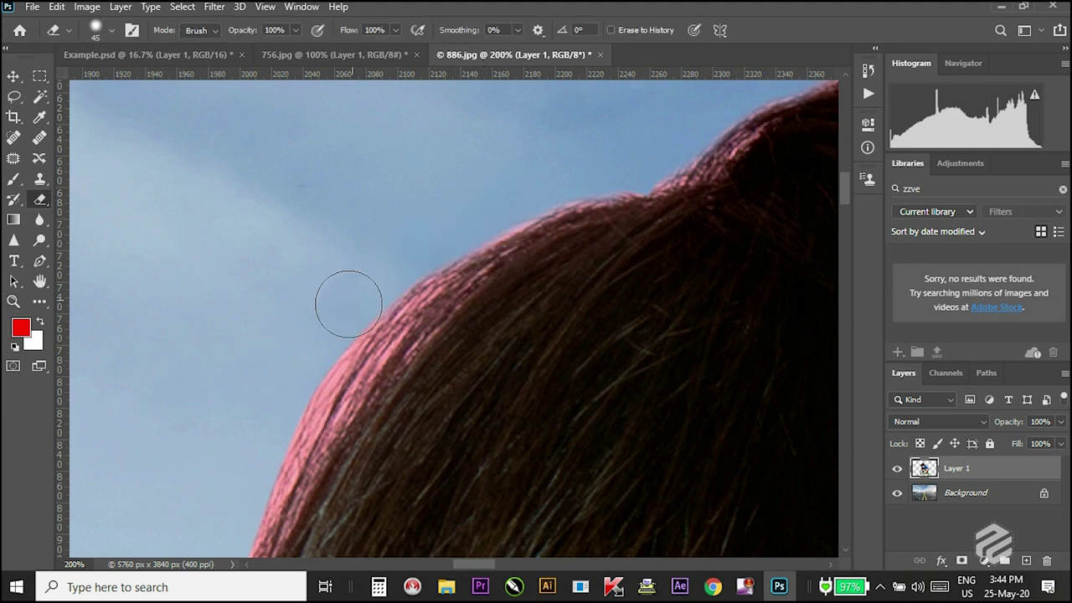
mouse_move(334, 308)
left_mouse_down()
mouse_move(349, 277)
mouse_move(342, 247)
mouse_move(389, 190)
left_mouse_up()
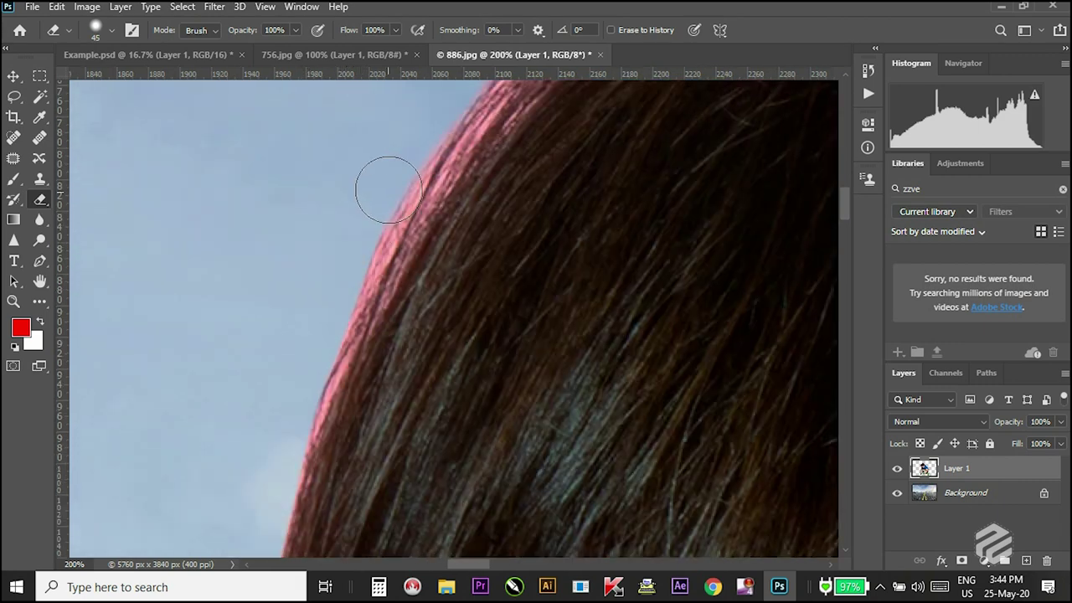
left_click_drag(294, 360, 318, 271)
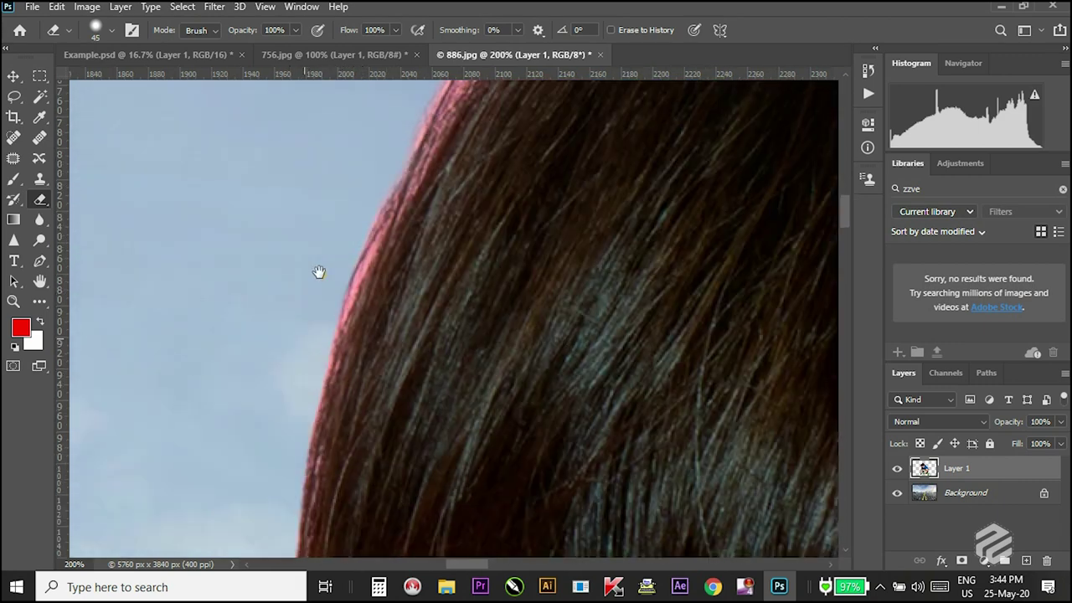
mouse_move(299, 319)
left_mouse_down()
mouse_move(301, 232)
mouse_move(354, 170)
mouse_move(329, 238)
left_mouse_up()
mouse_move(337, 136)
left_mouse_down()
mouse_move(298, 232)
mouse_move(292, 339)
left_mouse_up()
left_click_drag(293, 293, 283, 190)
mouse_move(281, 134)
left_mouse_down()
mouse_move(271, 269)
mouse_move(282, 357)
mouse_move(312, 423)
mouse_move(286, 276)
left_mouse_up()
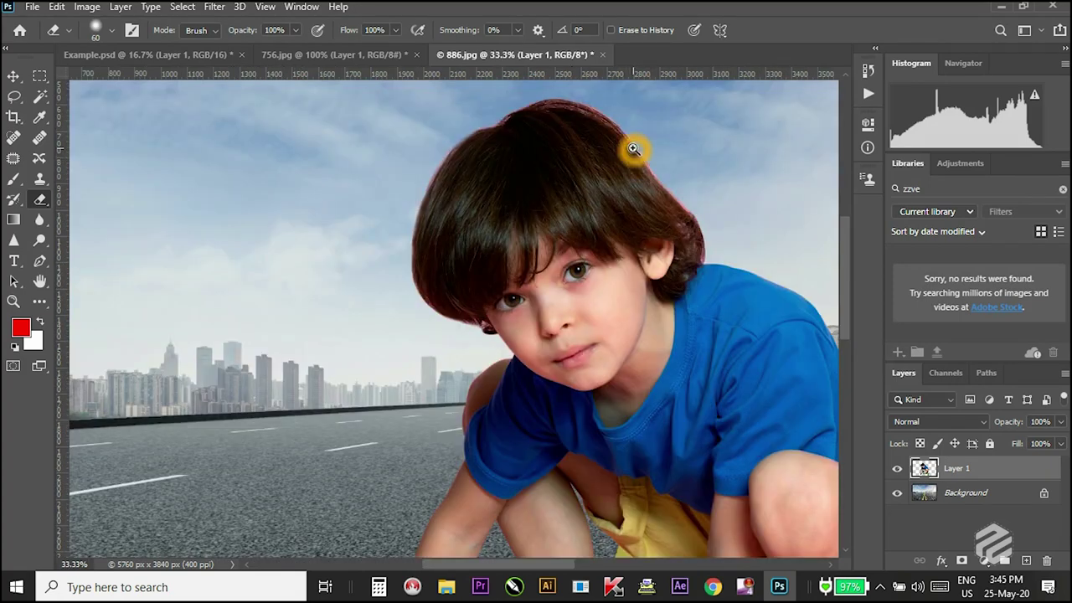
Erase the remaining pink fringe along the right side of the hair up to the crown with the 60 px brush.
key("z")
left_click_drag(640, 138, 649, 229)
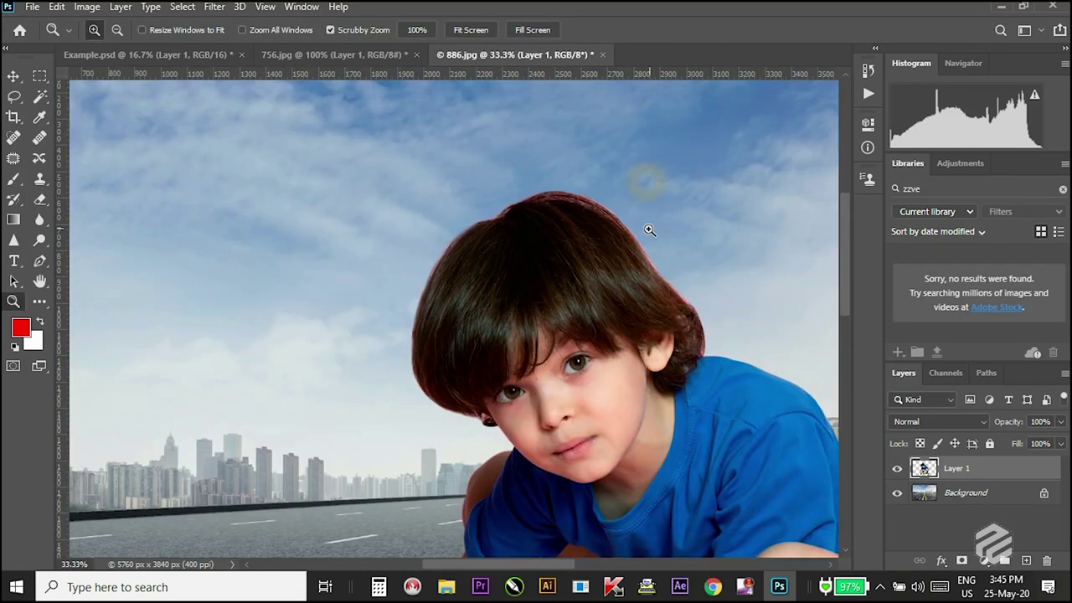
left_click(636, 180)
left_click(620, 220)
left_click(745, 428)
left_click(732, 402)
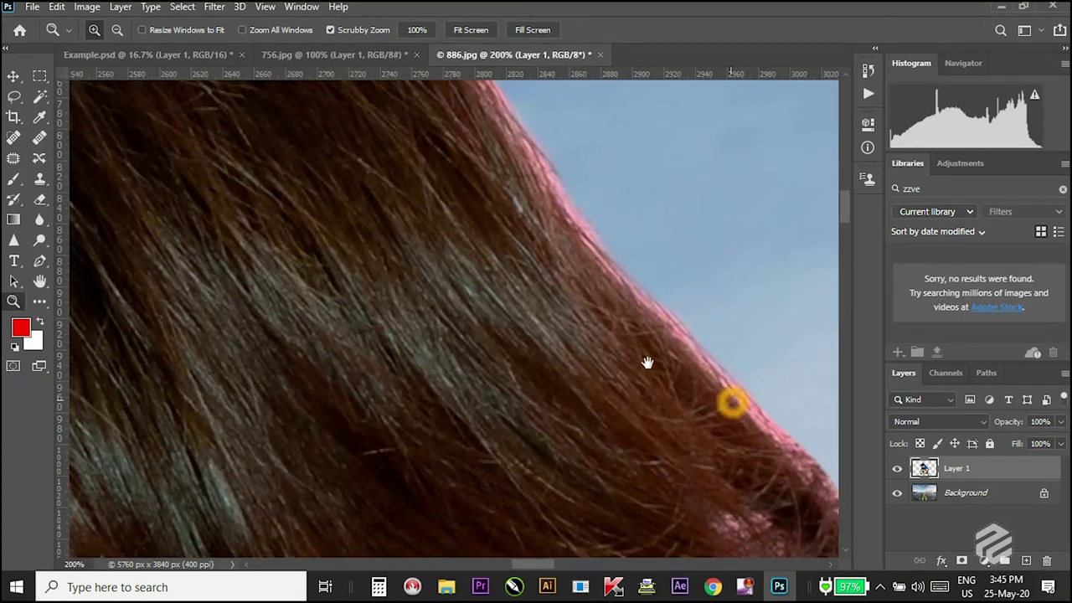
left_click_drag(647, 363, 535, 304)
key("e")
mouse_move(712, 367)
left_mouse_down()
mouse_move(675, 310)
mouse_move(522, 179)
mouse_move(560, 276)
mouse_move(491, 187)
mouse_move(431, 144)
left_mouse_up()
mouse_move(449, 120)
left_mouse_down()
mouse_move(503, 280)
mouse_move(483, 248)
mouse_move(475, 276)
mouse_move(486, 280)
mouse_move(411, 160)
left_mouse_up()
mouse_move(385, 125)
left_mouse_down()
mouse_move(483, 232)
mouse_move(370, 167)
left_mouse_up()
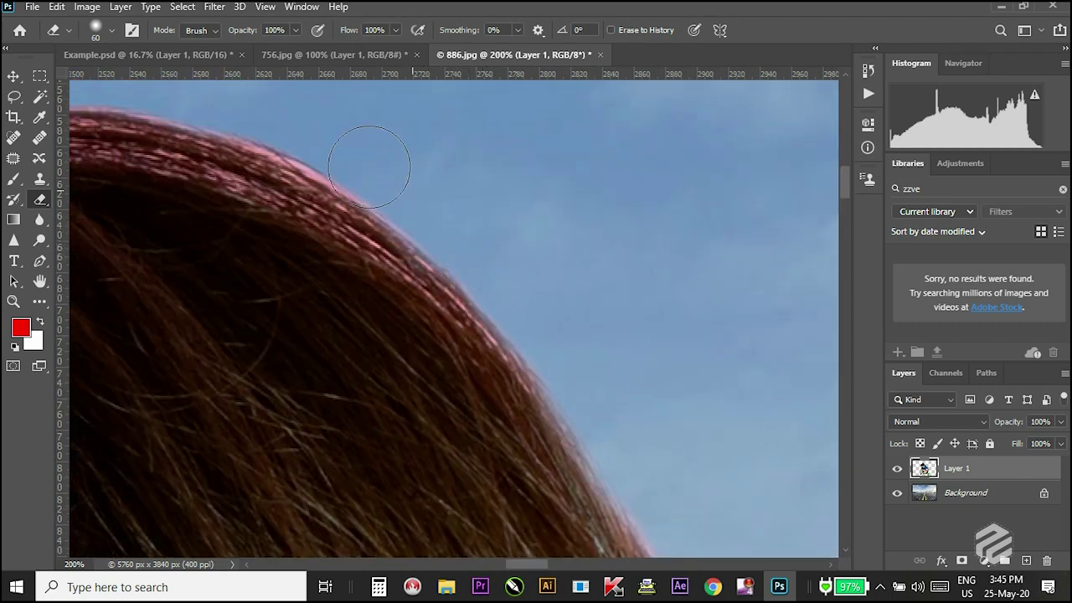
Check the Eraser brush's size and hardness settings before continuing along the crown.
left_click(113, 31)
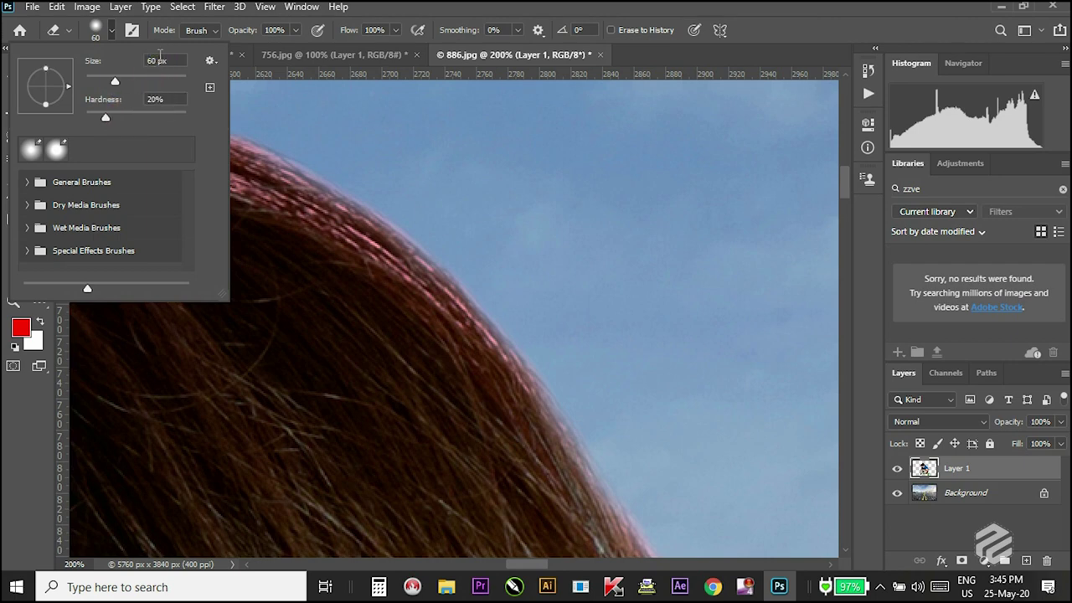
left_click(422, 160)
left_click_drag(315, 125, 439, 204)
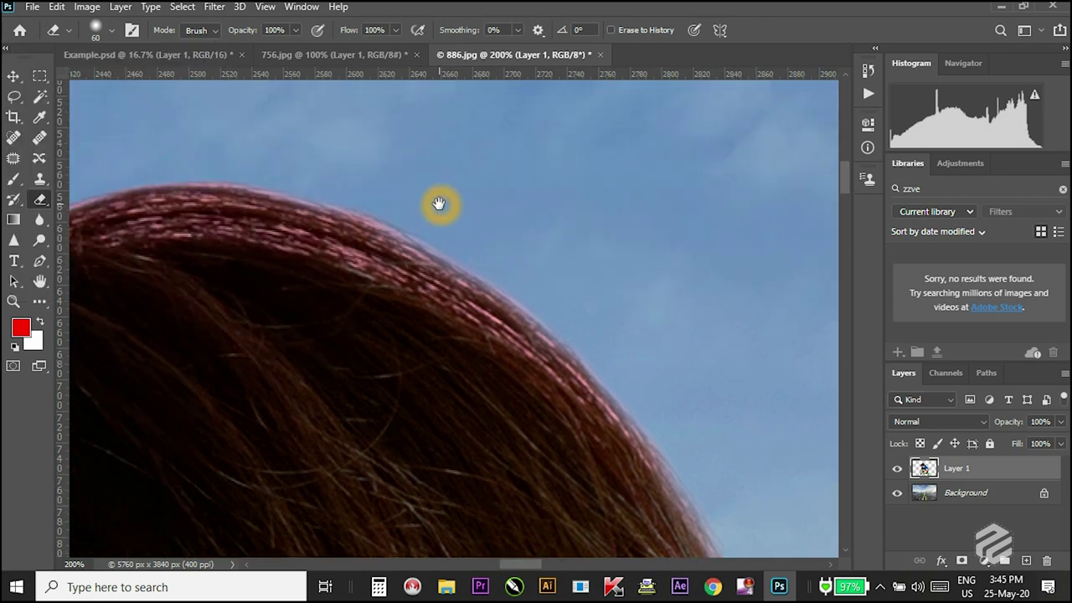
Erase the pink fringe over the crown and down its left slope with the 60 px Eraser.
left_click_drag(268, 136, 412, 199)
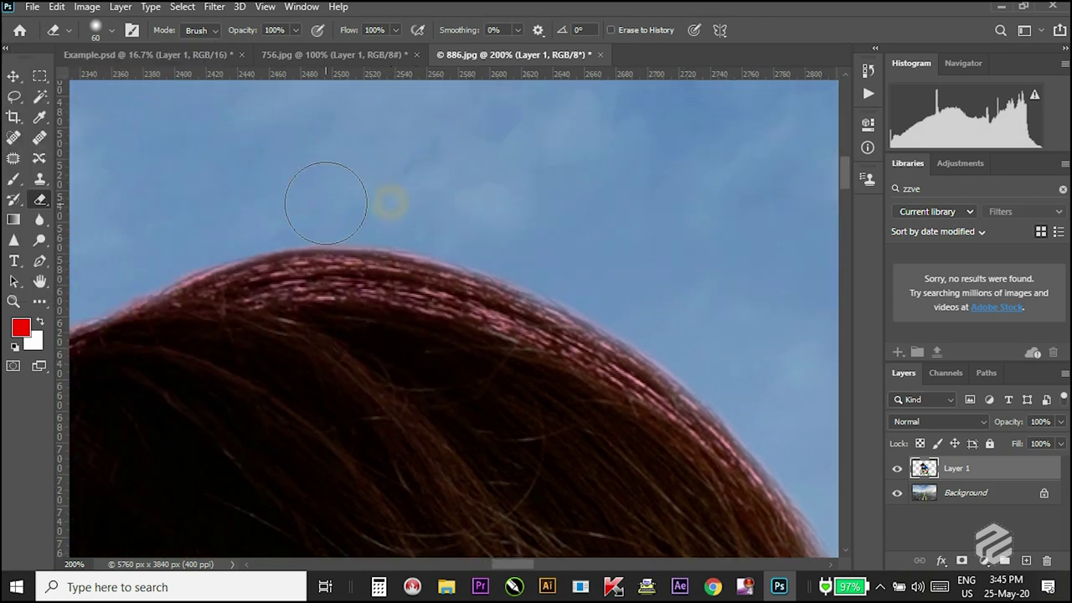
mouse_move(325, 203)
left_mouse_down()
mouse_move(425, 216)
mouse_move(213, 223)
mouse_move(422, 136)
left_mouse_up()
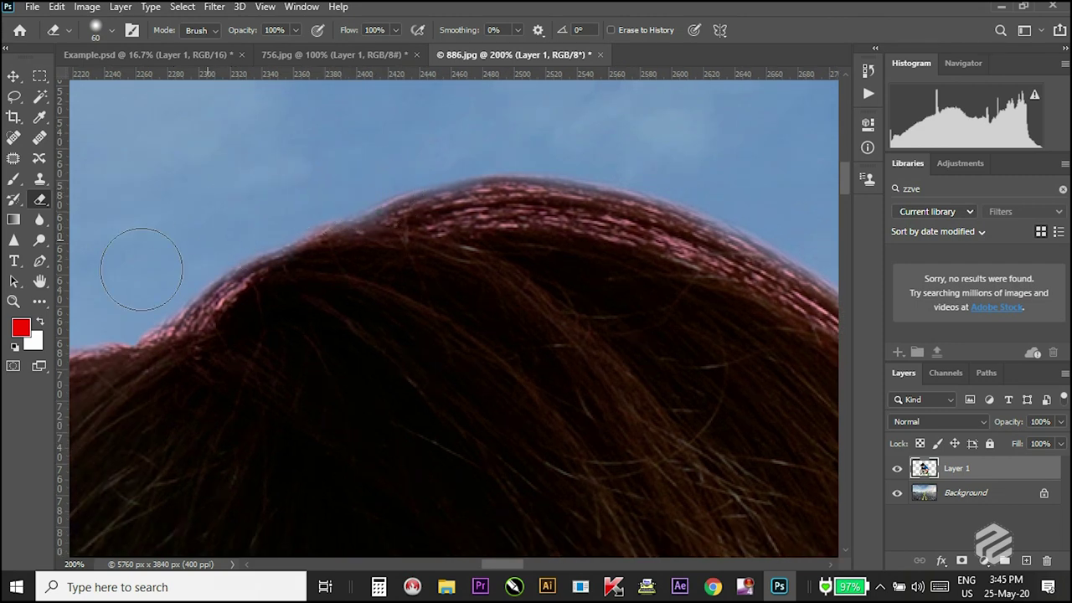
mouse_move(180, 290)
left_mouse_down()
mouse_move(379, 194)
mouse_move(263, 220)
mouse_move(397, 170)
mouse_move(257, 218)
left_mouse_up()
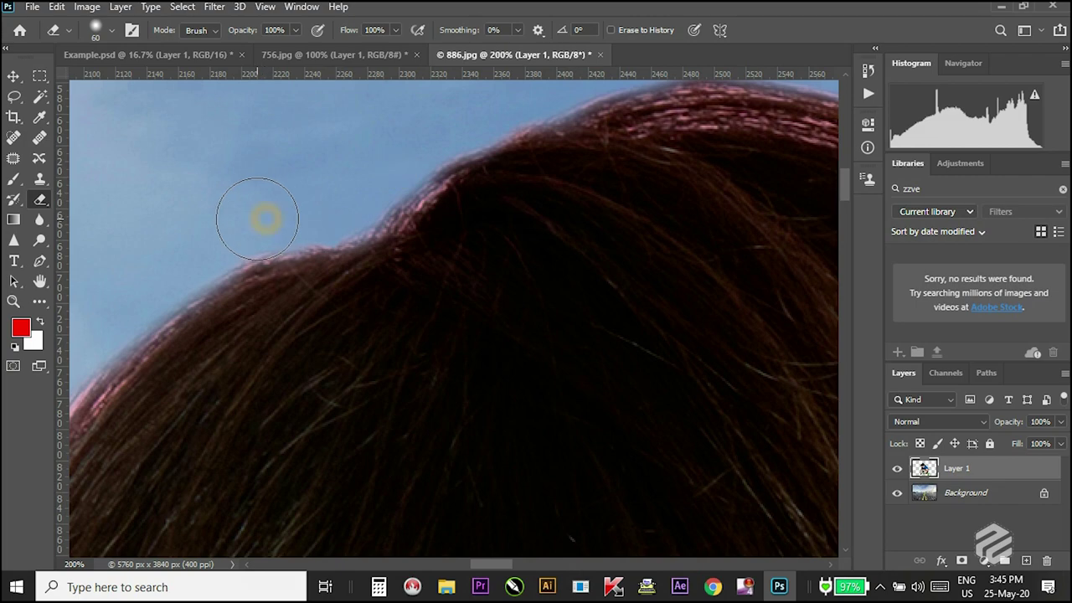
Hide the panels and examine the hair edges against the sky in the whole composite.
scroll(257, 219, "down", 4)
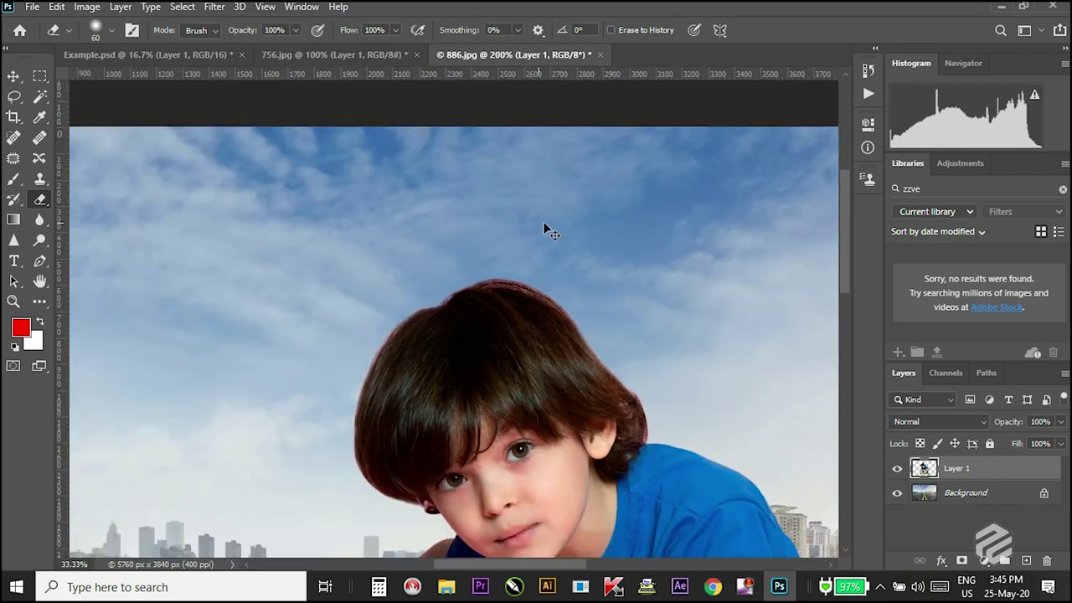
scroll(544, 228, "down", 2)
key("z")
key("Tab")
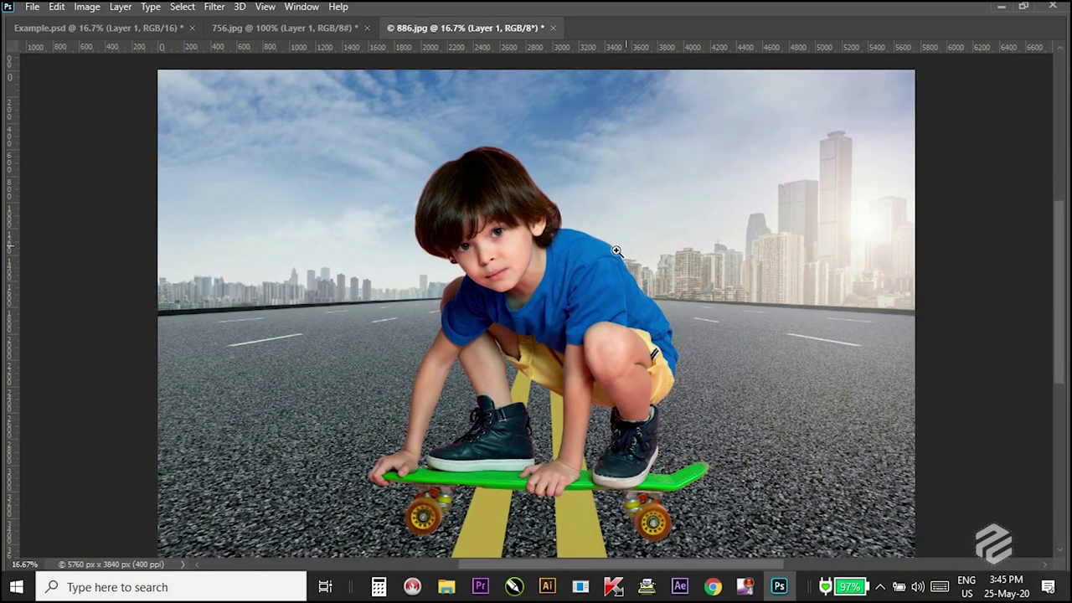
left_click(431, 277)
left_click_drag(514, 206, 515, 196)
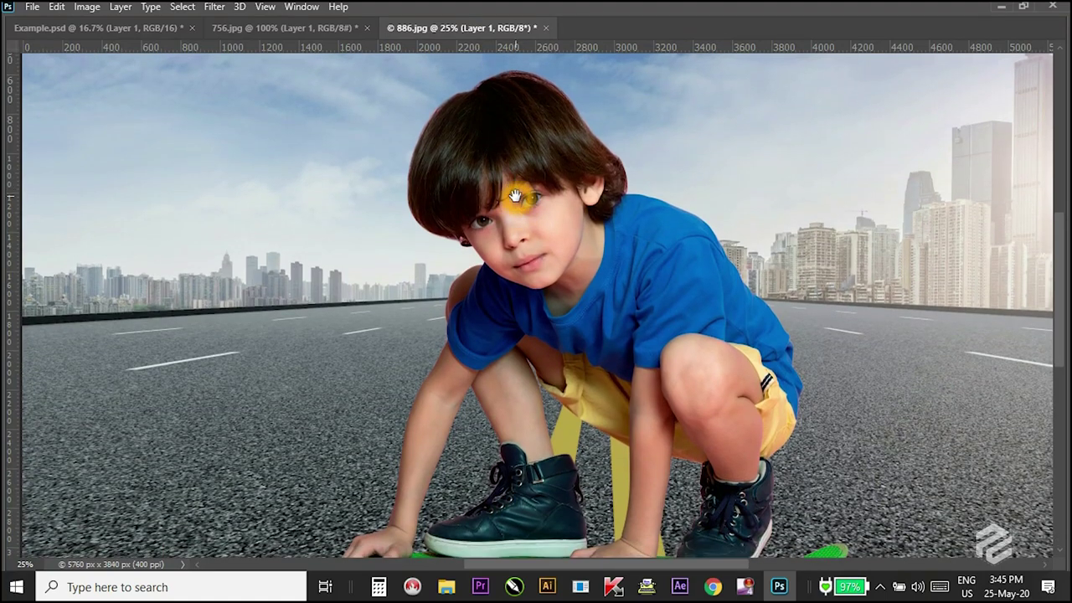
left_click_drag(743, 247, 702, 214)
Erase the pink fringe along the back of the hair, from above the ear to the shirt collar, with a smaller brush.
mouse_move(596, 174)
left_mouse_down()
mouse_move(654, 158)
mouse_move(771, 182)
mouse_move(790, 170)
mouse_move(779, 160)
left_mouse_up()
key("bracketleft")
key("bracketleft")
key("bracketleft")
key("bracketleft")
key("bracketleft")
left_click(765, 178)
left_click(761, 197)
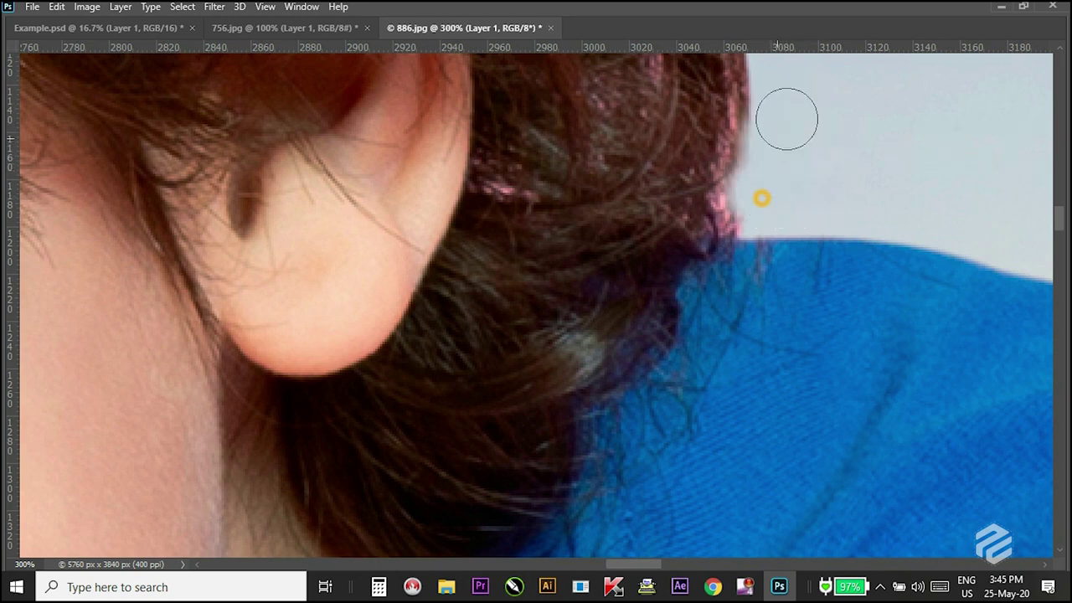
left_click_drag(785, 117, 753, 212)
mouse_move(715, 293)
left_mouse_down()
mouse_move(701, 170)
mouse_move(730, 319)
left_mouse_up()
left_click(726, 441)
left_click_drag(722, 424, 666, 256)
left_click_drag(629, 211, 692, 310)
Examine the cleaned hair, the boy's overall blend with the road scene, and the skateboard and shoes.
key("ctrl+minus")
key("ctrl+minus")
key("ctrl+minus")
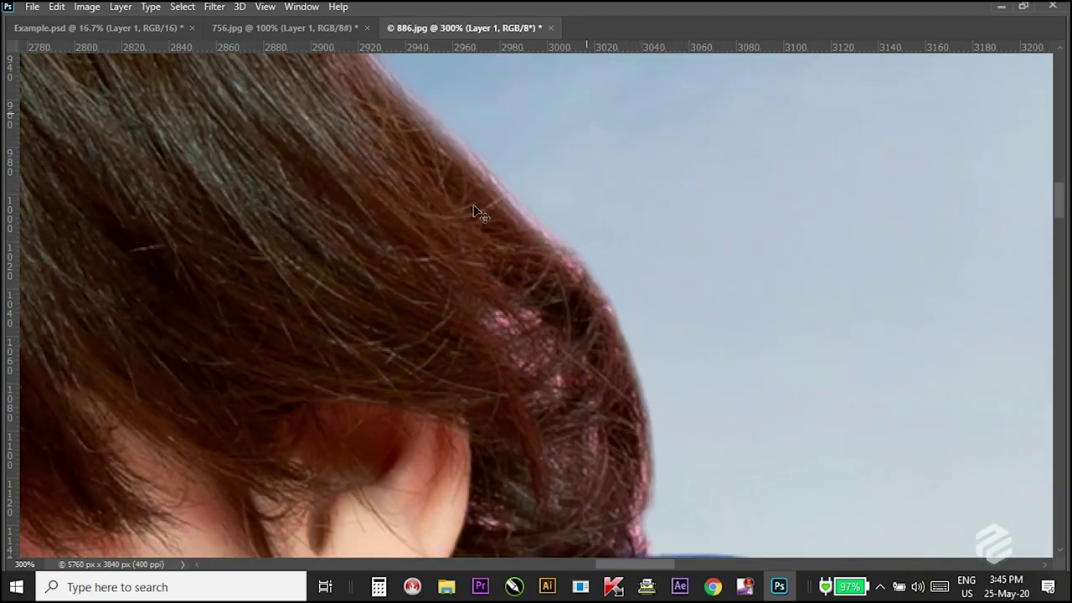
scroll(545, 197, "down", 1)
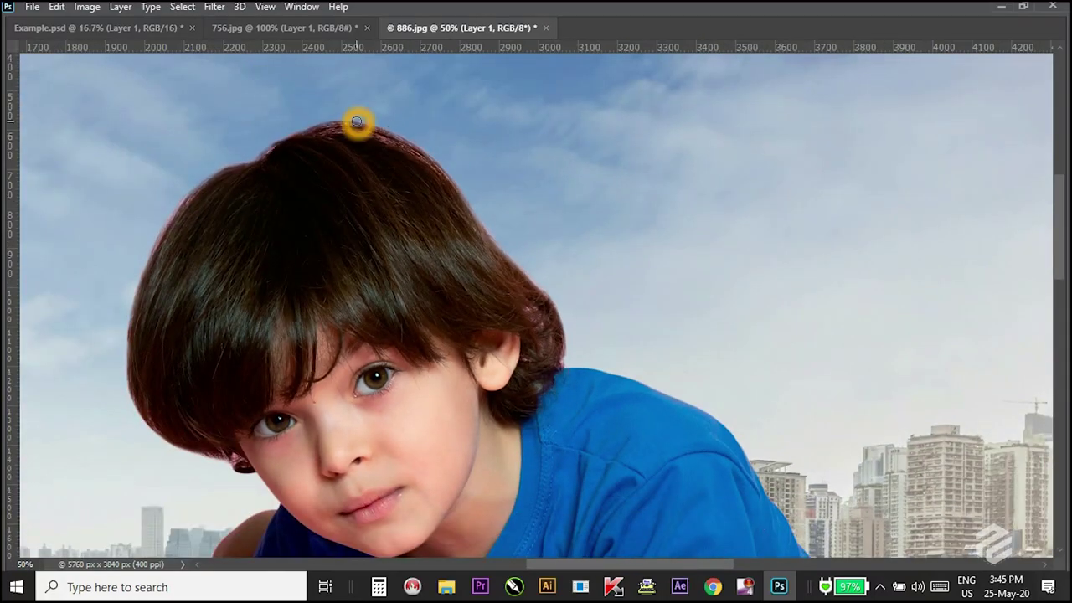
key("ctrl+minus")
key("ctrl+minus")
key("ctrl+minus")
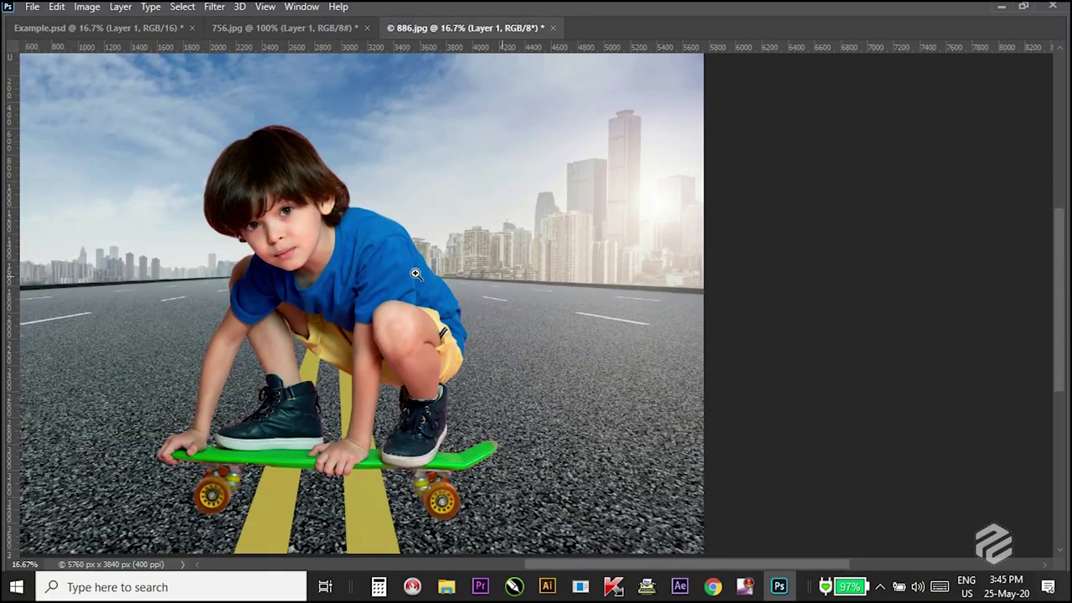
left_click_drag(357, 267, 421, 248)
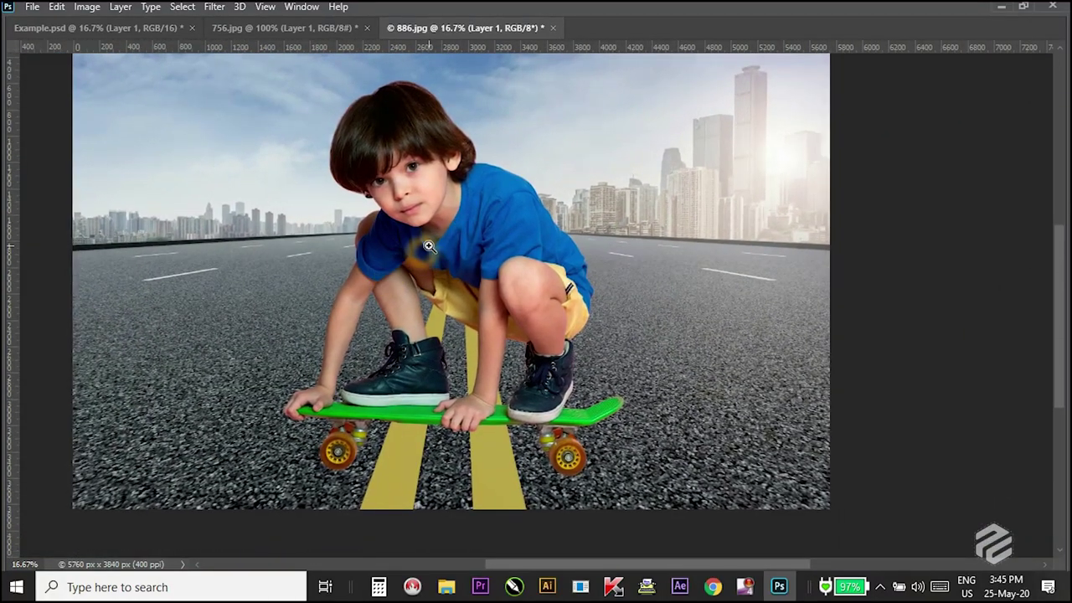
key("ctrl+minus")
scroll(539, 458, "up", 3)
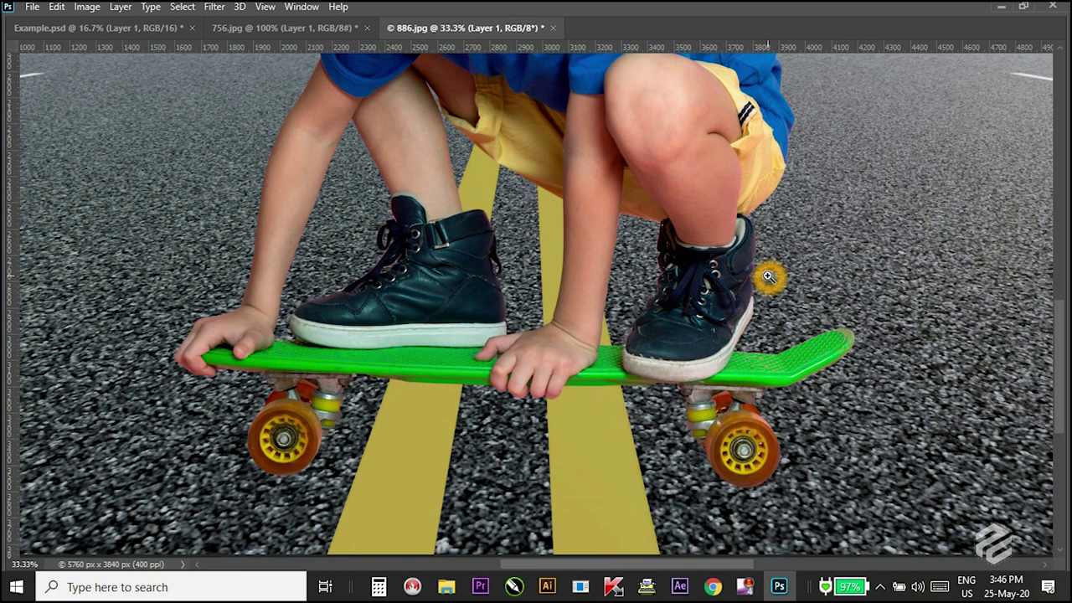
scroll(769, 277, "down", 2)
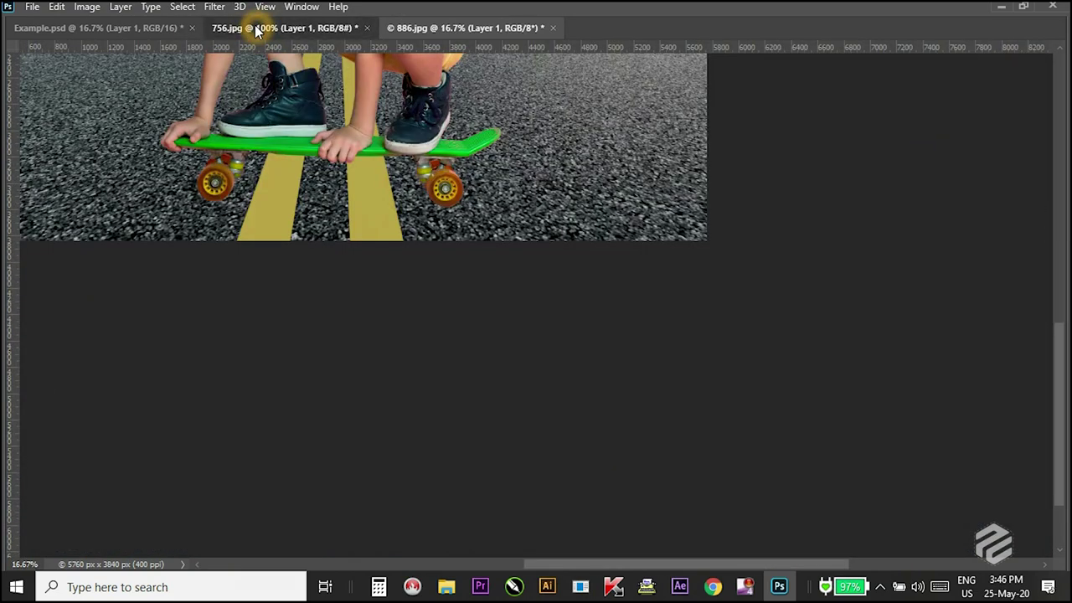
Switch to 756.jpg and examine the original photo's face, shoes, skateboard and wheel shadows.
left_click(256, 29)
left_click_drag(505, 426, 541, 307)
left_click_drag(584, 433, 561, 321)
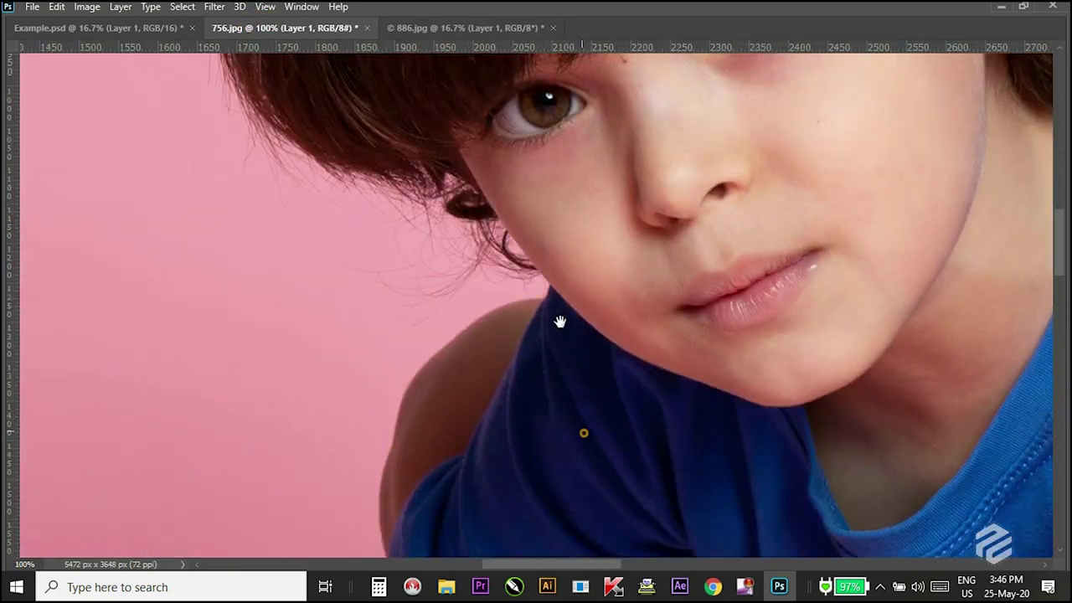
left_click_drag(637, 442, 540, 168)
left_click_drag(627, 364, 660, 244)
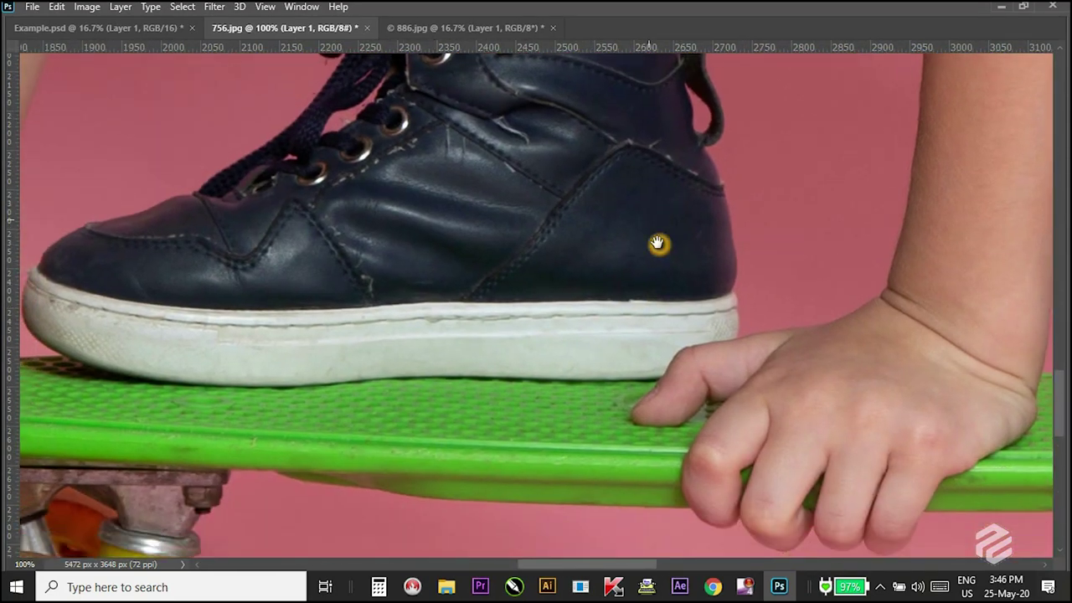
key("ctrl+minus")
key("ctrl+minus")
key("ctrl+minus")
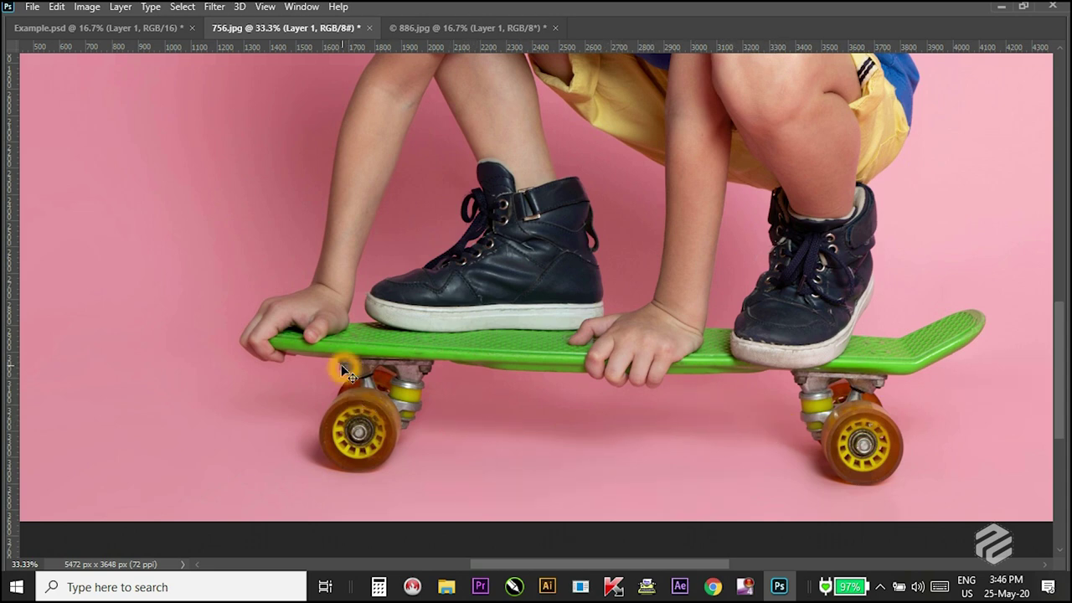
key("ctrl+minus")
key("ctrl+minus")
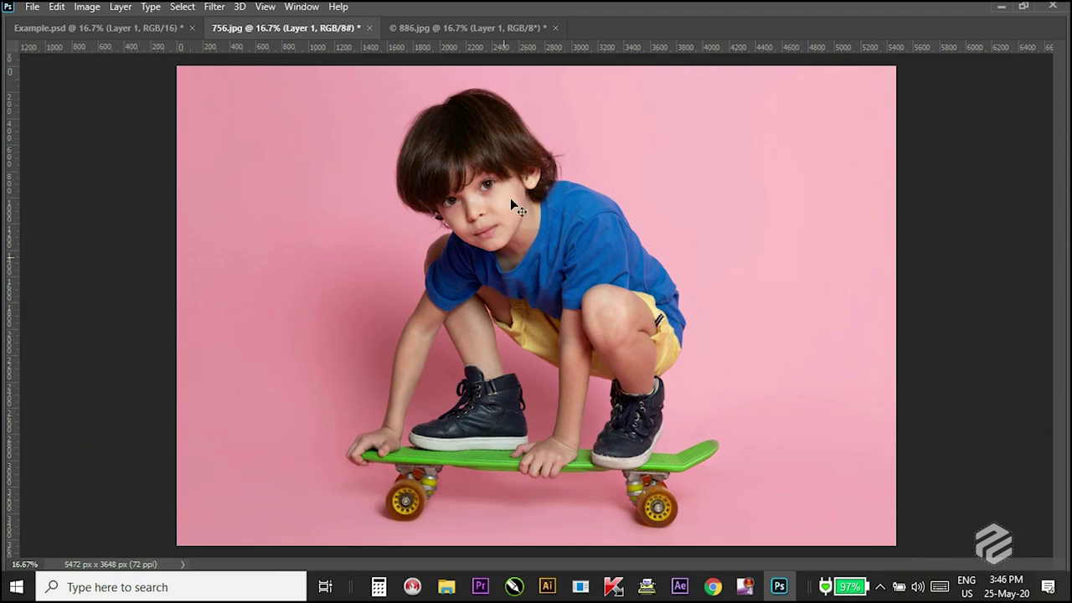
Return to 886.jpg and shift the boy layer's highlights toward blue to +49 with Color Balance.
left_click(425, 27)
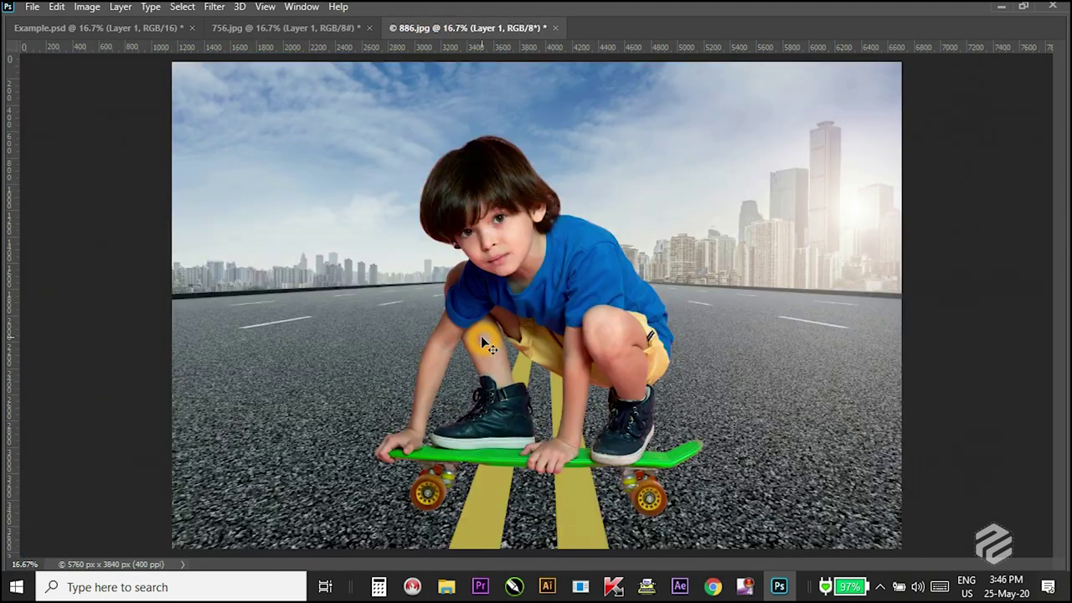
key("ctrl+minus")
key("ctrl+plus")
key("ctrl+plus")
key("ctrl+plus")
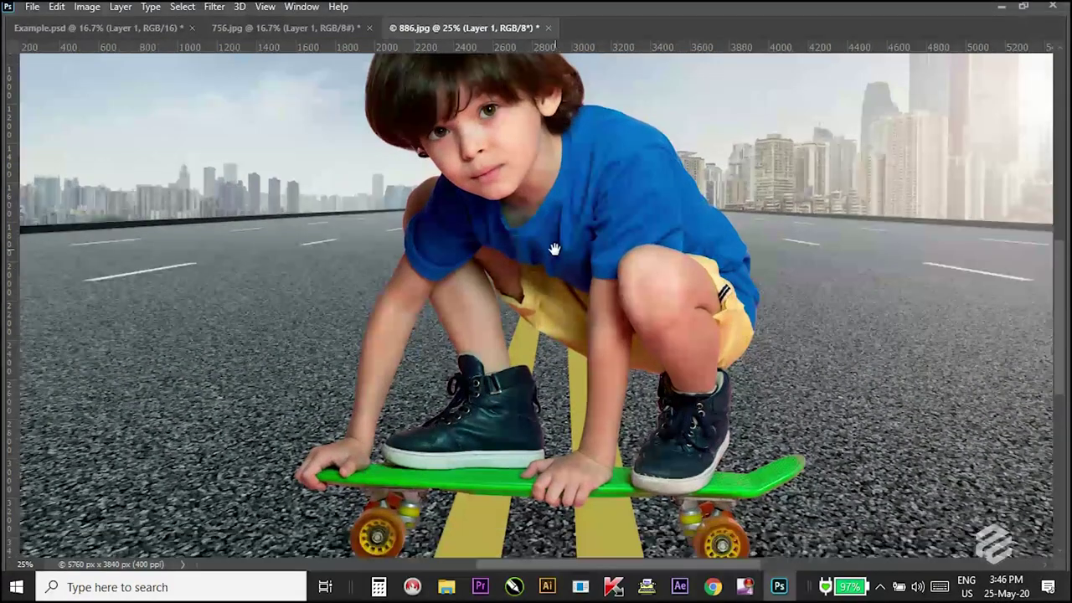
left_click_drag(554, 249, 552, 272)
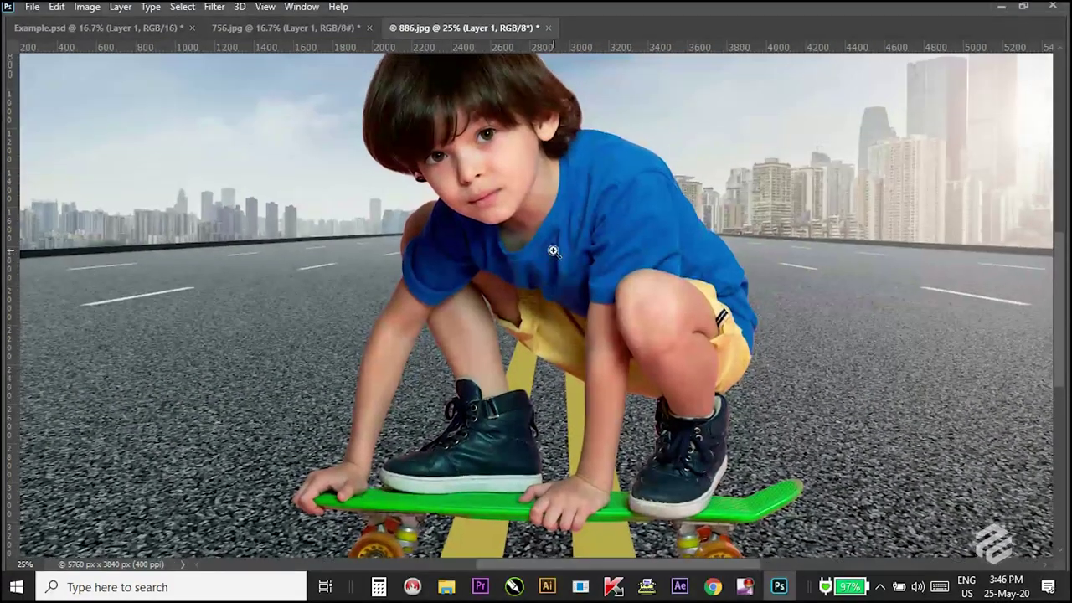
right_click(591, 209)
left_click(616, 219)
key("ctrl+b")
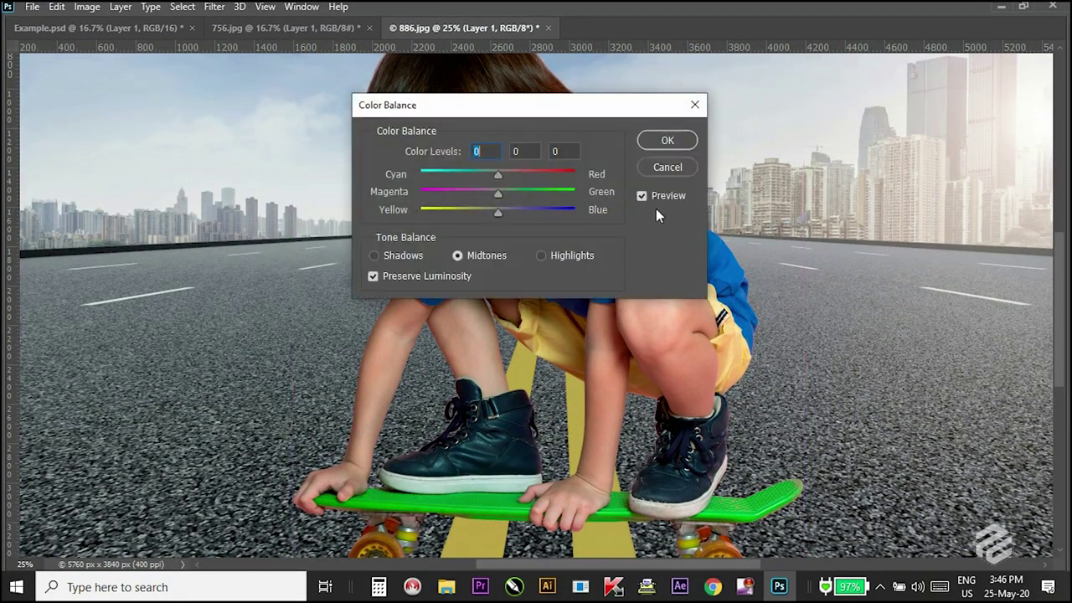
left_click_drag(551, 111, 916, 112)
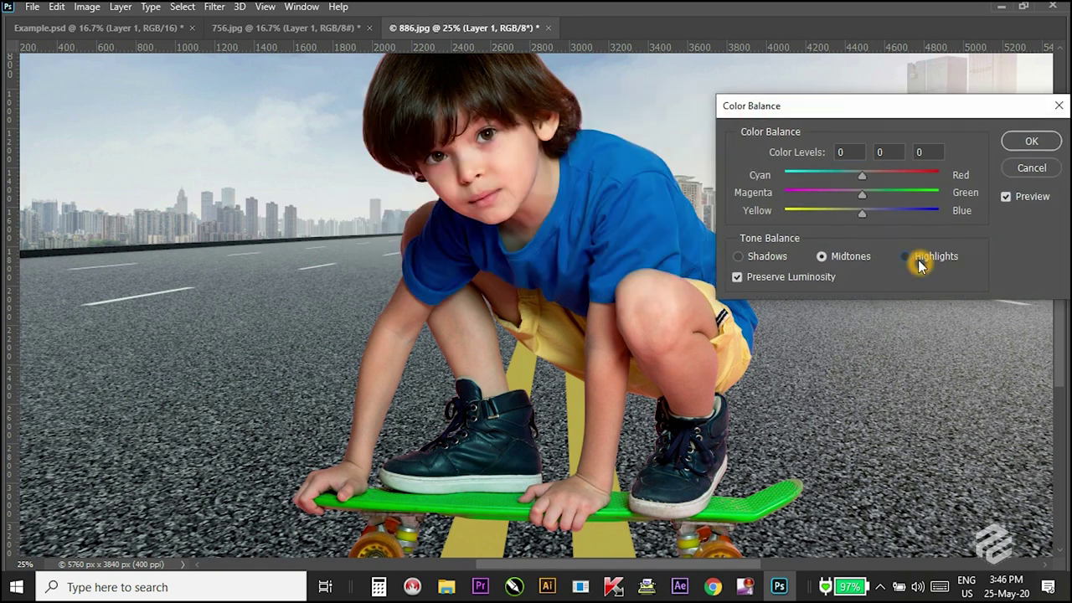
left_click_drag(876, 214, 900, 219)
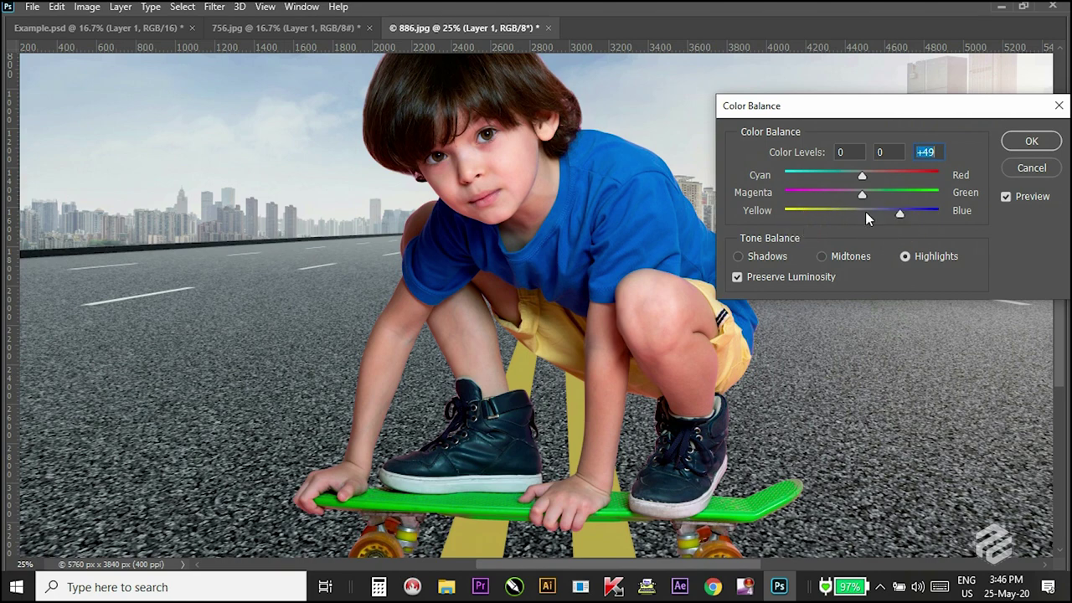
key("Return")
Apply a second Color Balance to the boy's highlights with cyan-red at -12 and yellow-blue at +12.
left_click(99, 7)
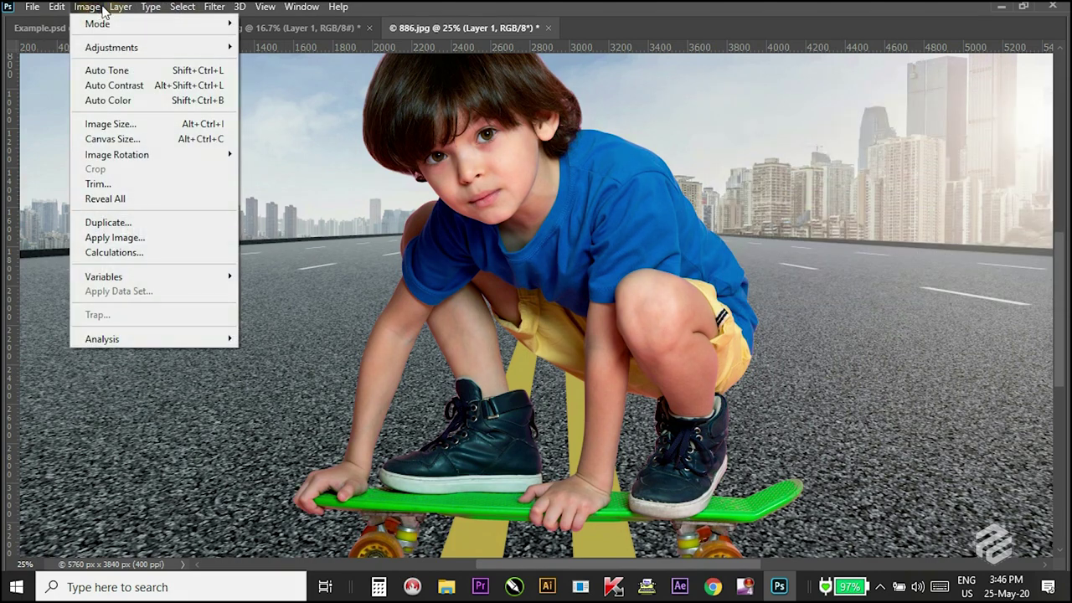
mouse_move(110, 45)
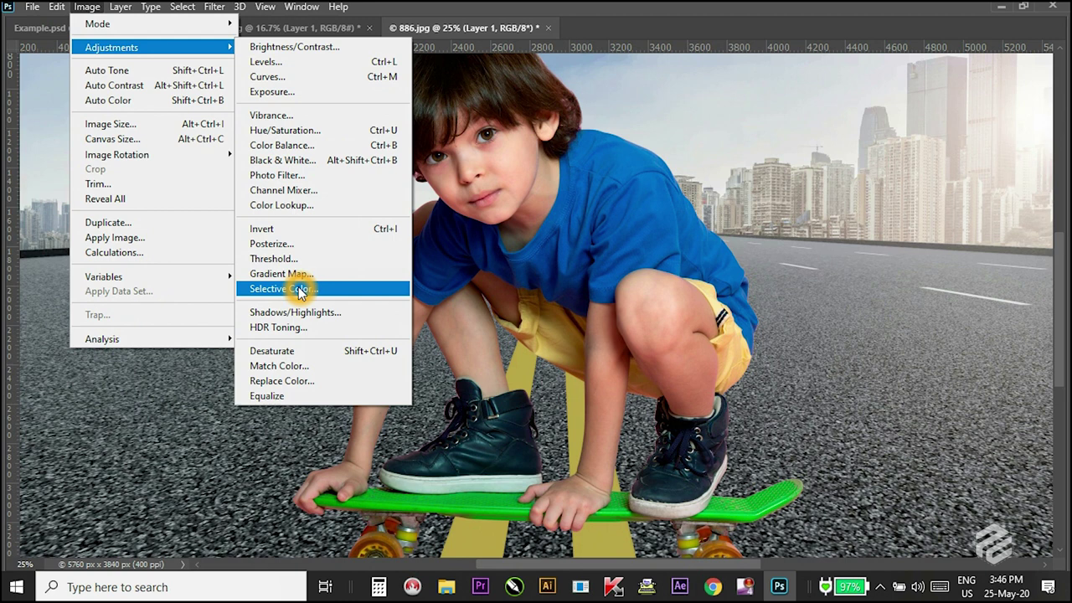
left_click(306, 145)
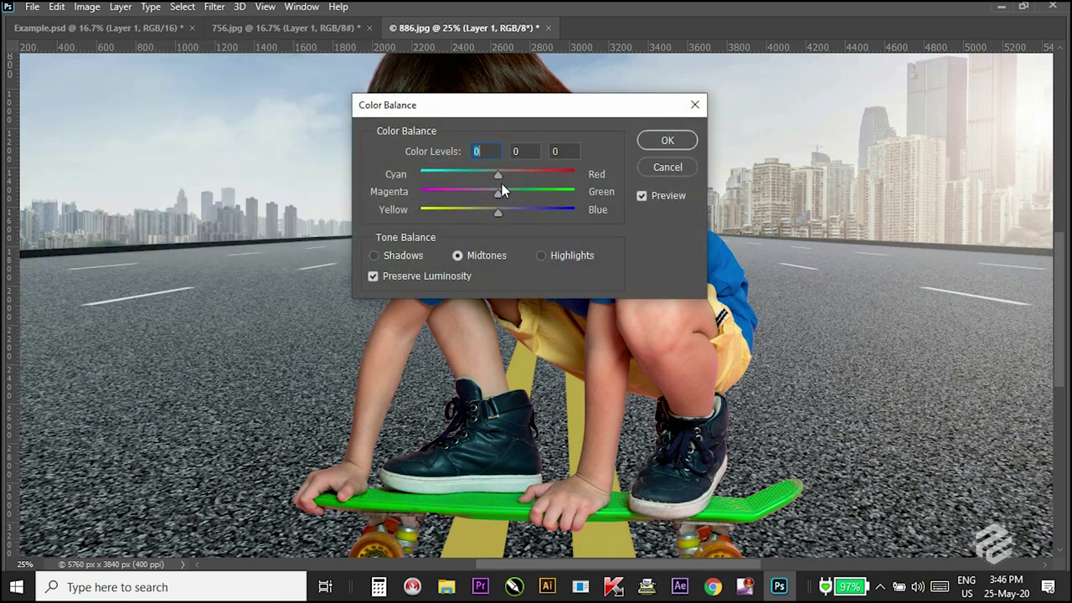
left_click_drag(560, 116, 915, 102)
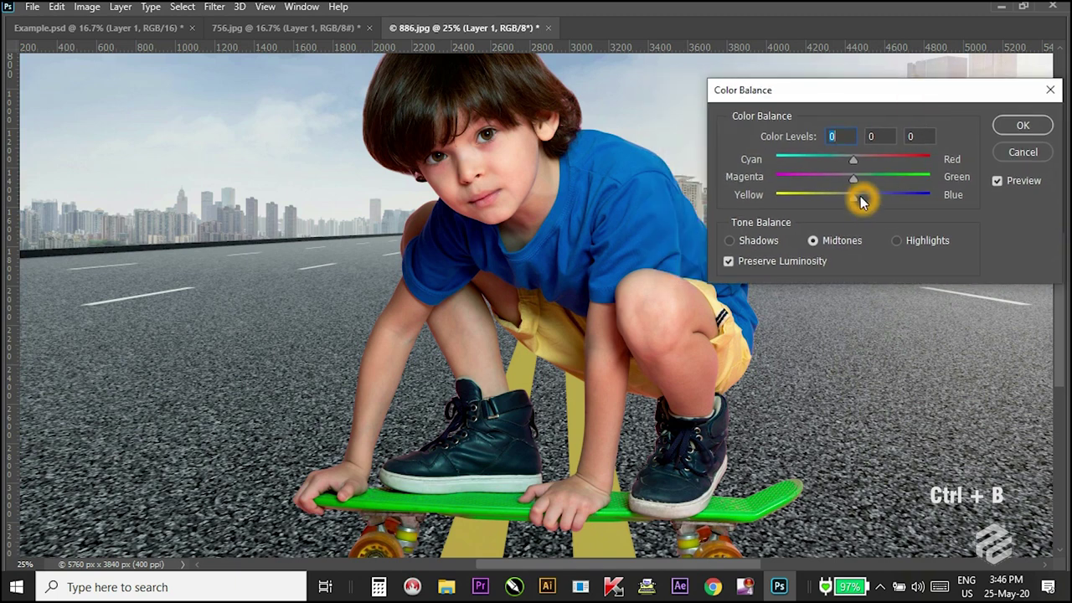
mouse_move(871, 199)
left_mouse_down()
mouse_move(882, 200)
mouse_move(868, 202)
left_mouse_up()
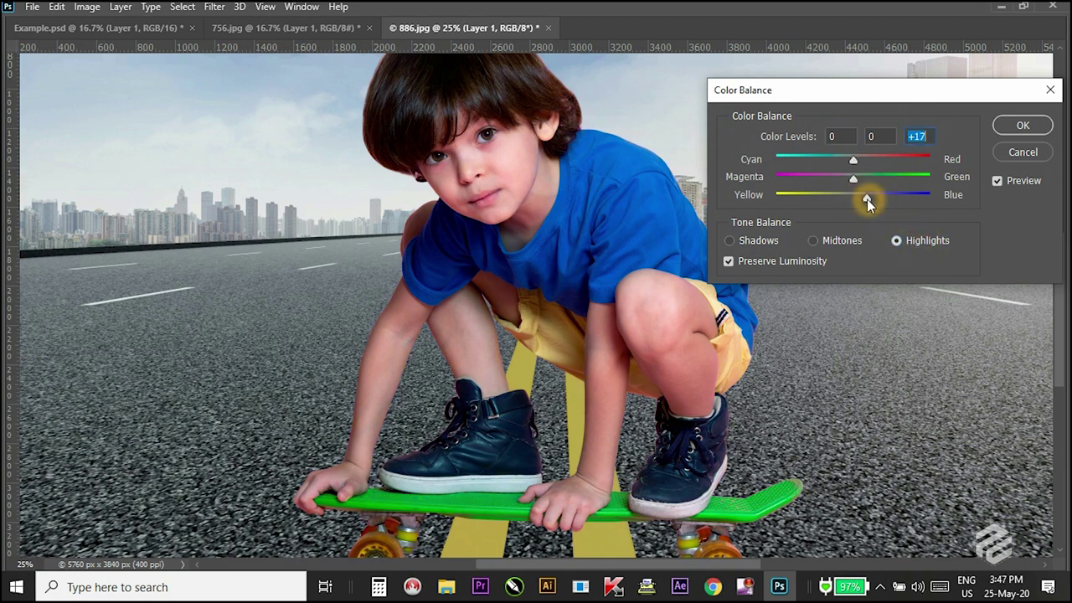
left_click_drag(854, 159, 864, 202)
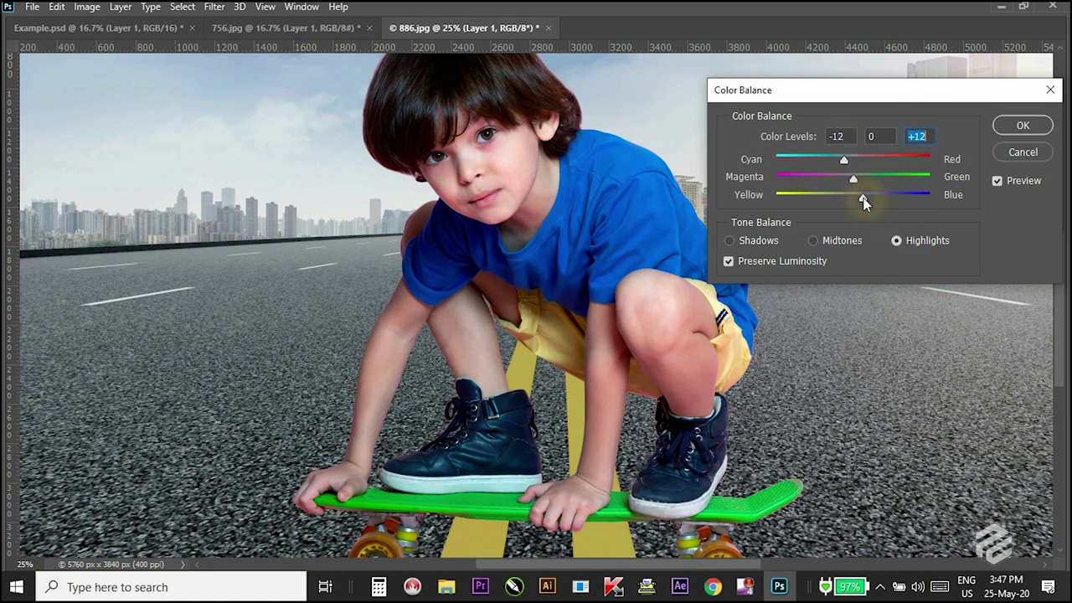
left_click(1023, 126)
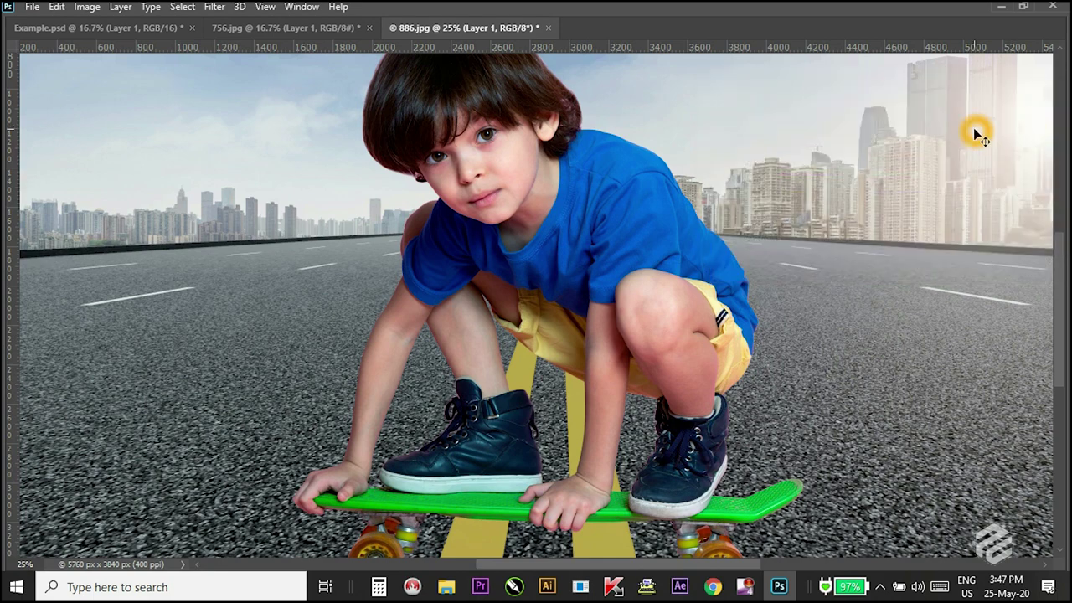
Select the boy's layer and move him slightly left and down on the road.
key("ctrl+minus")
key("ctrl+minus")
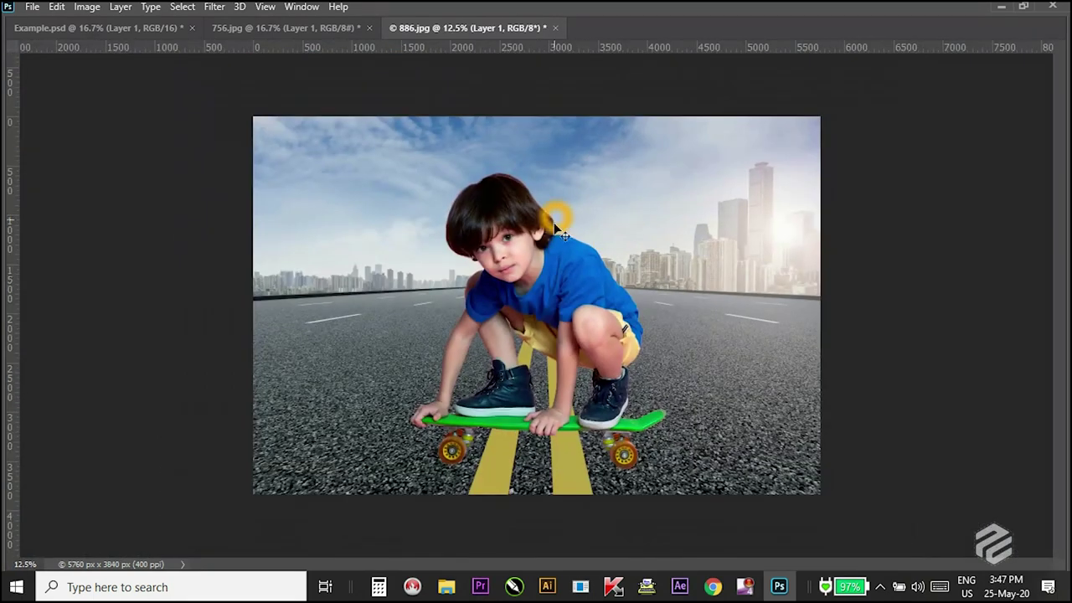
right_click(543, 255)
left_click(546, 257)
right_click(495, 245)
left_click(514, 256)
left_click_drag(504, 252, 476, 249)
left_click_drag(589, 258, 493, 255)
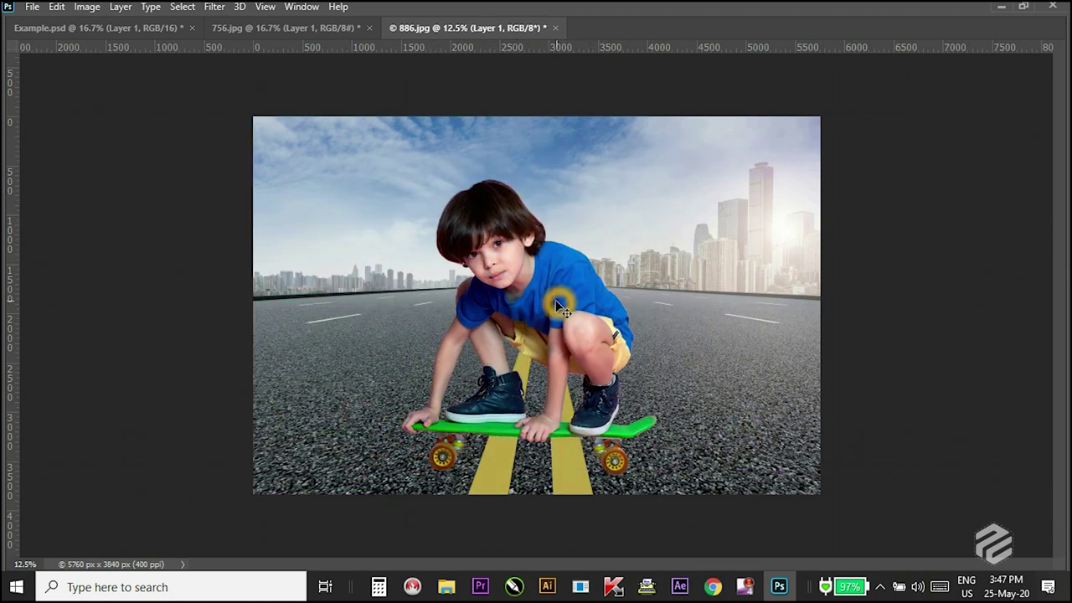
left_click_drag(557, 303, 553, 299)
Examine the recolored boy's face, shirt and skin tones against the road scene.
left_click(510, 336, "ctrl")
left_click(521, 309, "ctrl")
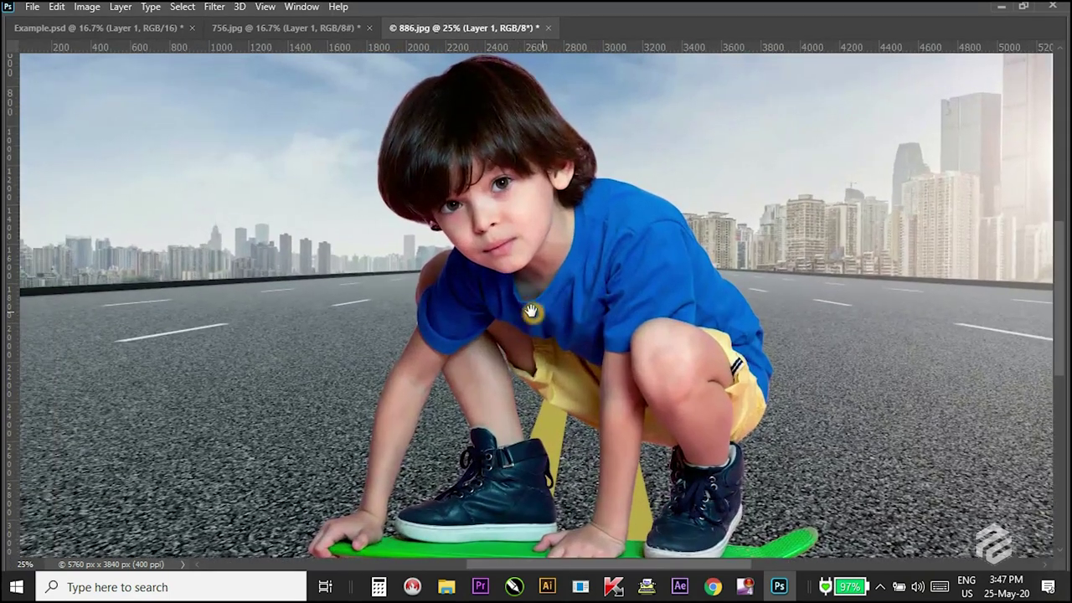
left_click(515, 234)
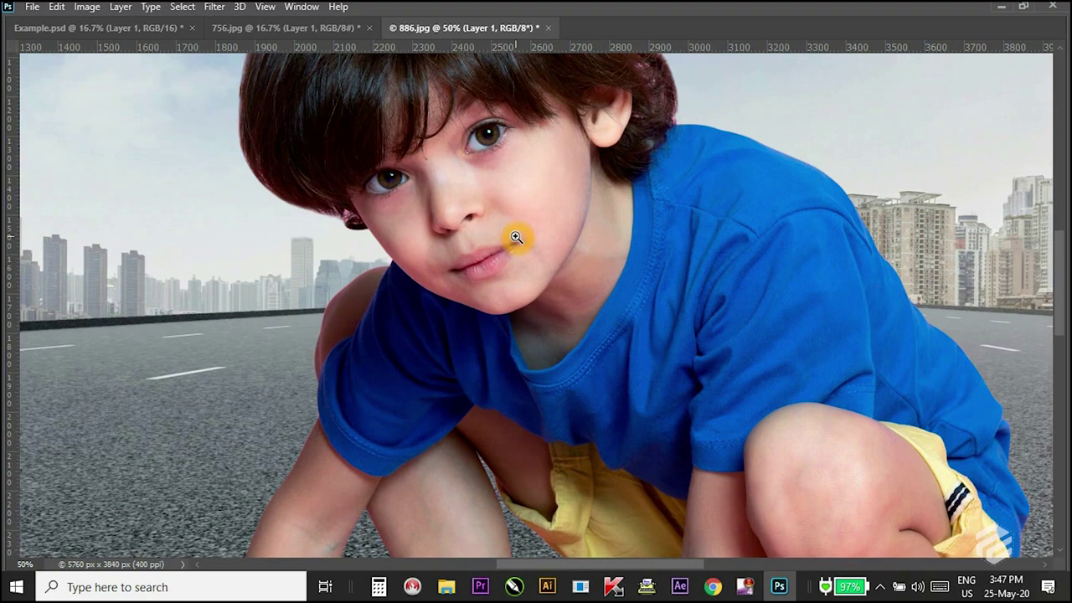
left_click(516, 237, "alt")
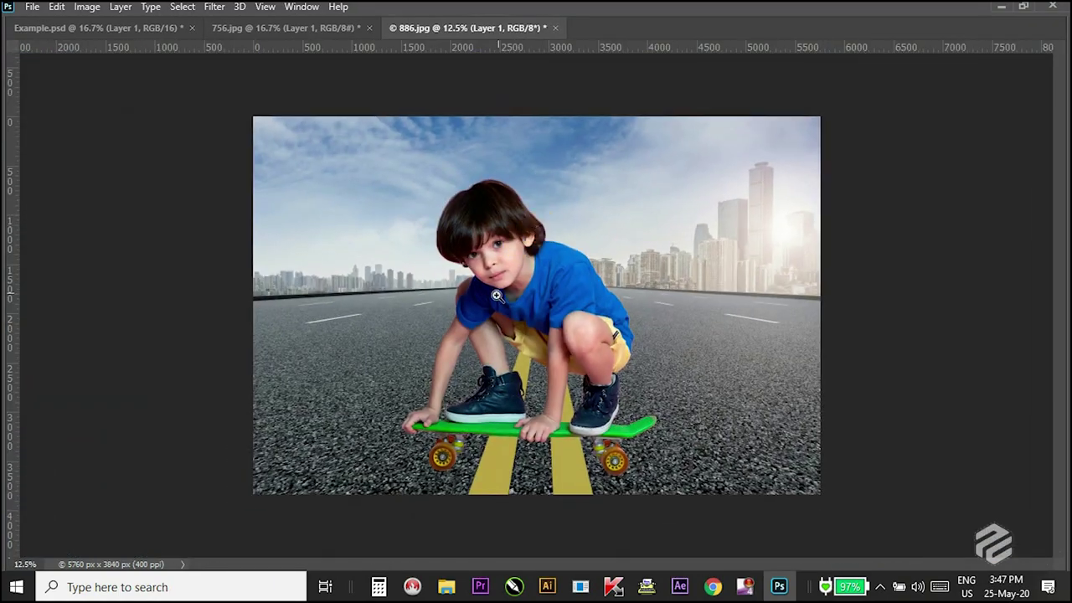
left_click(494, 300)
key("v")
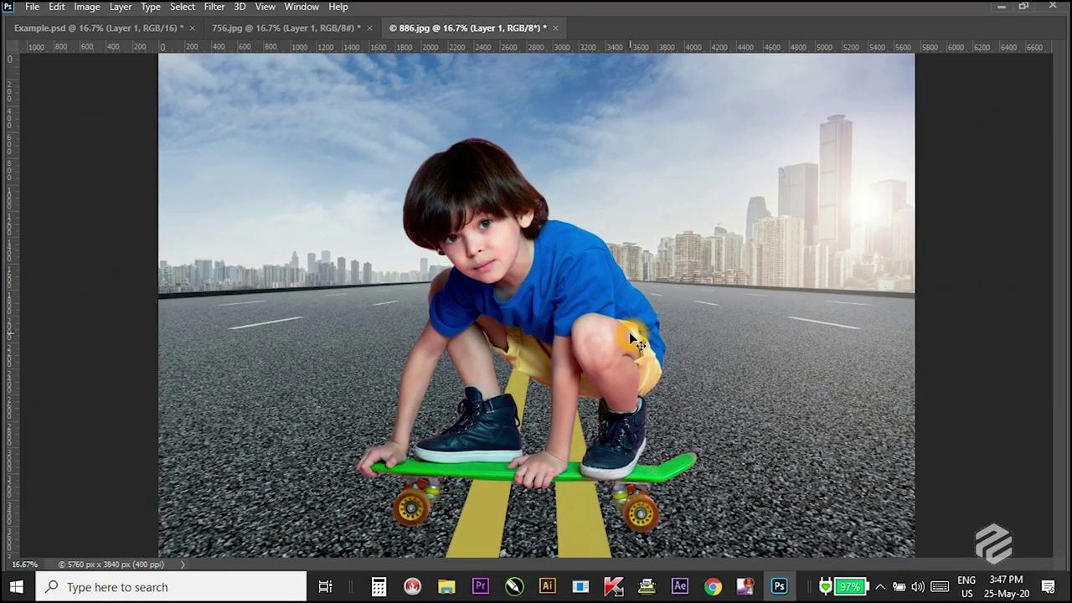